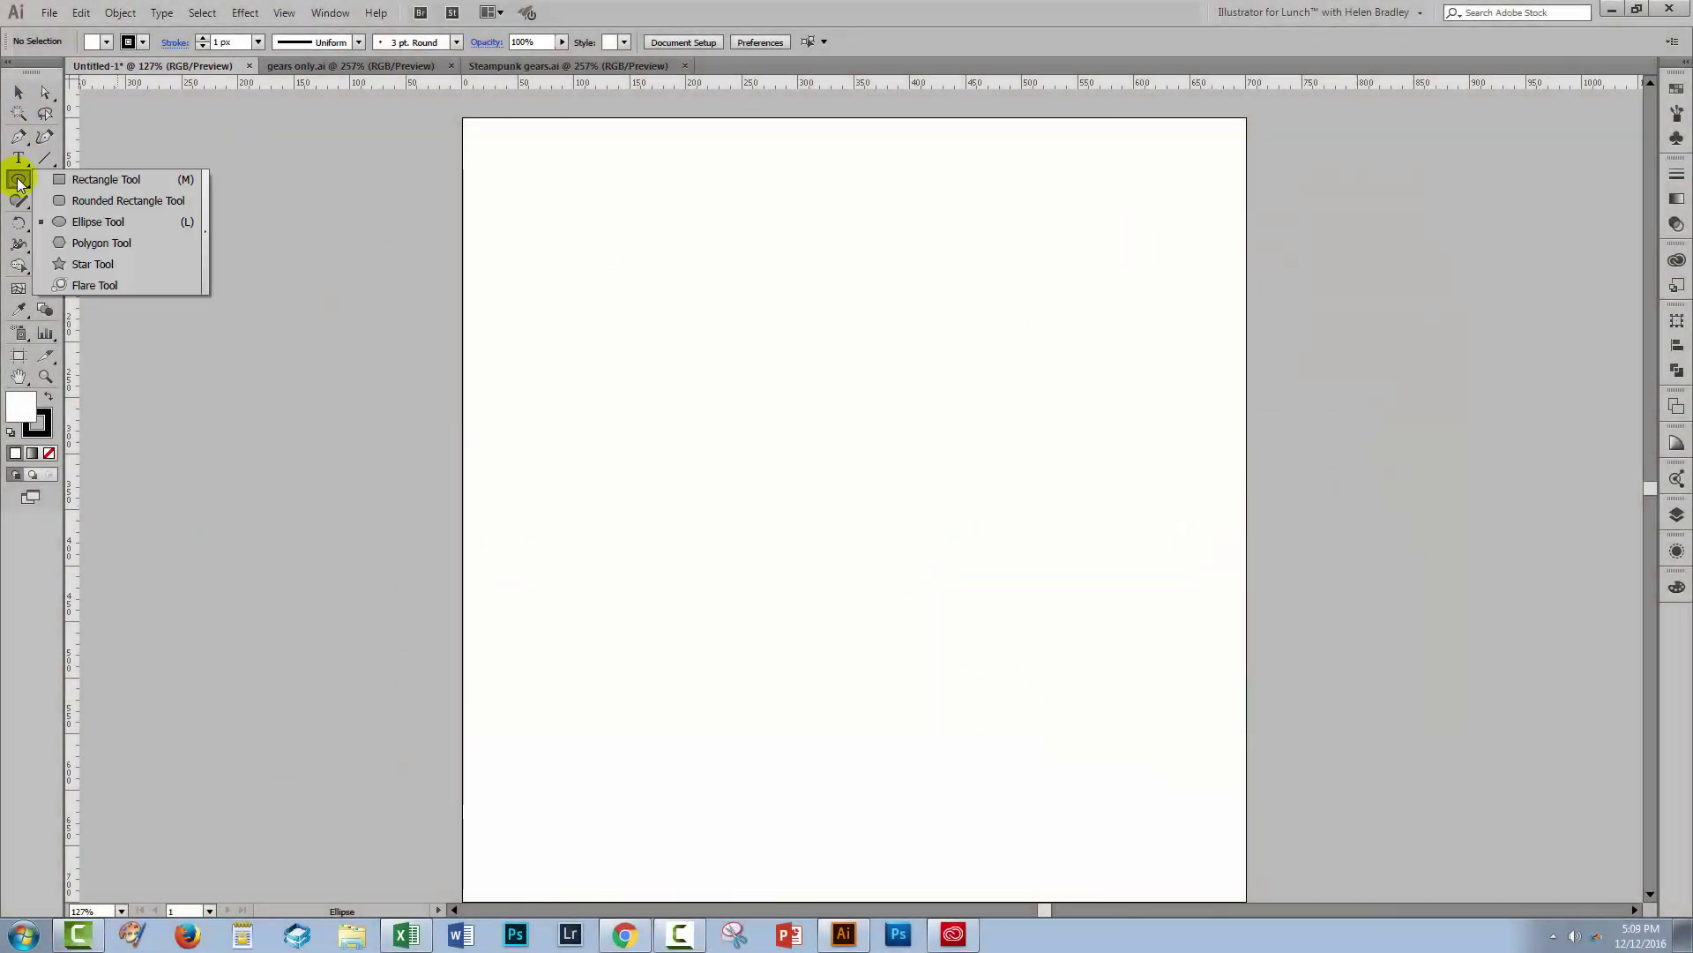
Step: Draw a large 381.89 px circle near the page centre and nudge it slightly up and right
click(106, 224)
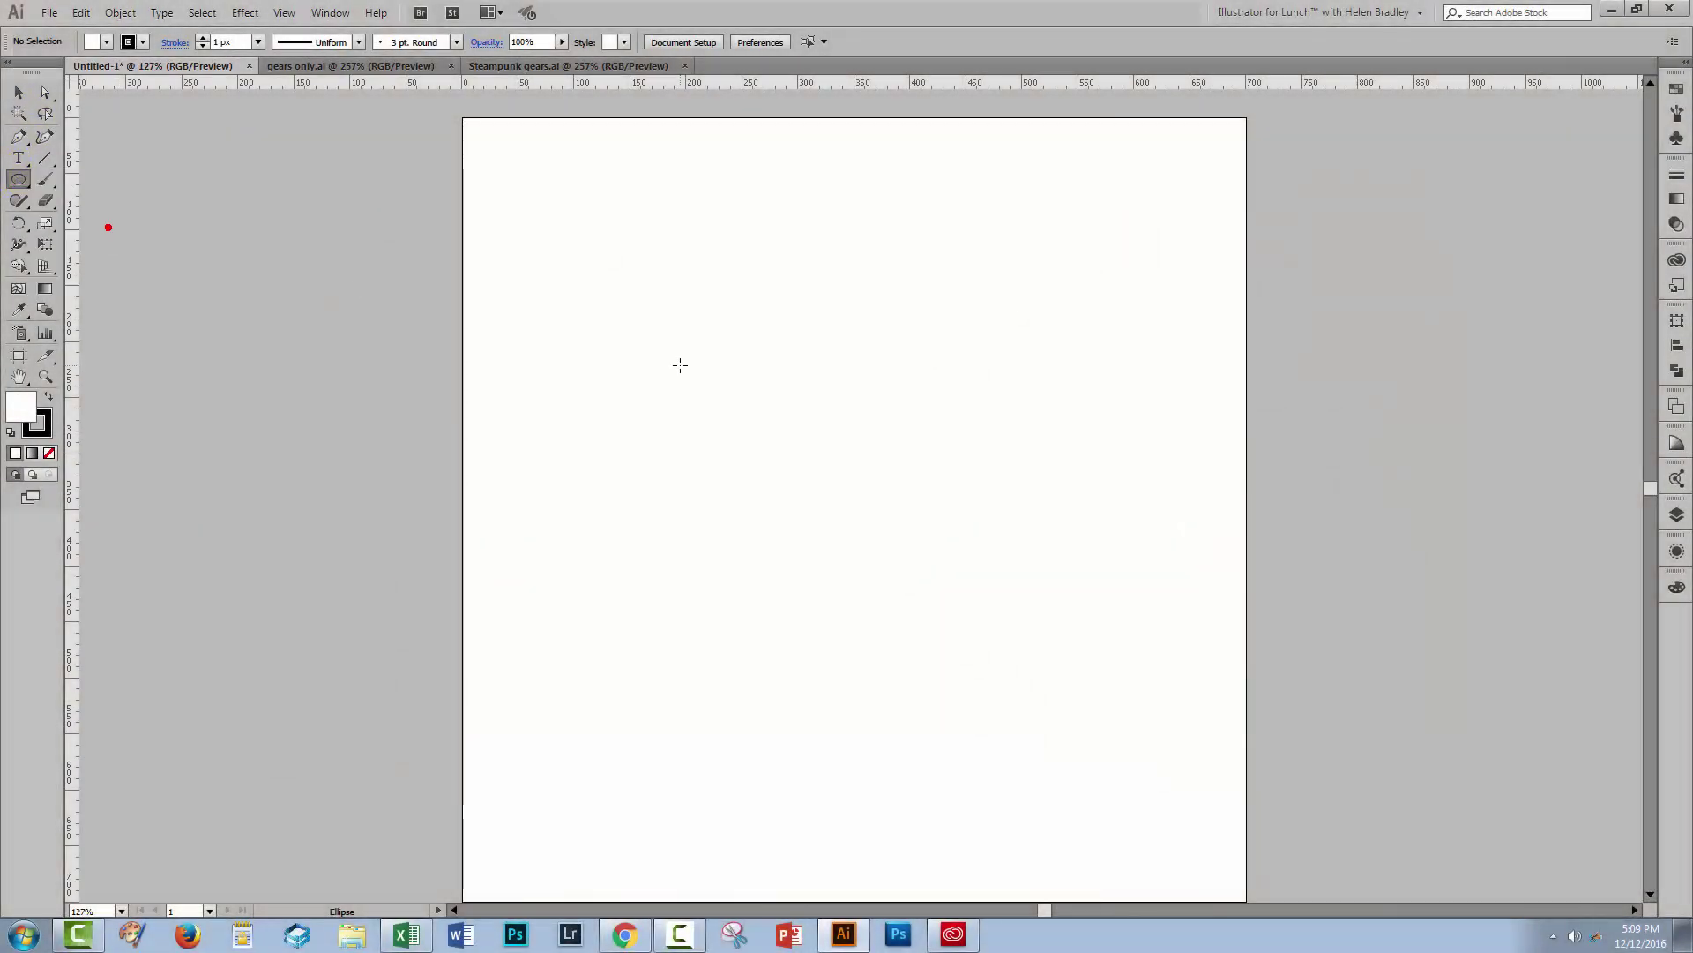
drag(623, 315, 1050, 644)
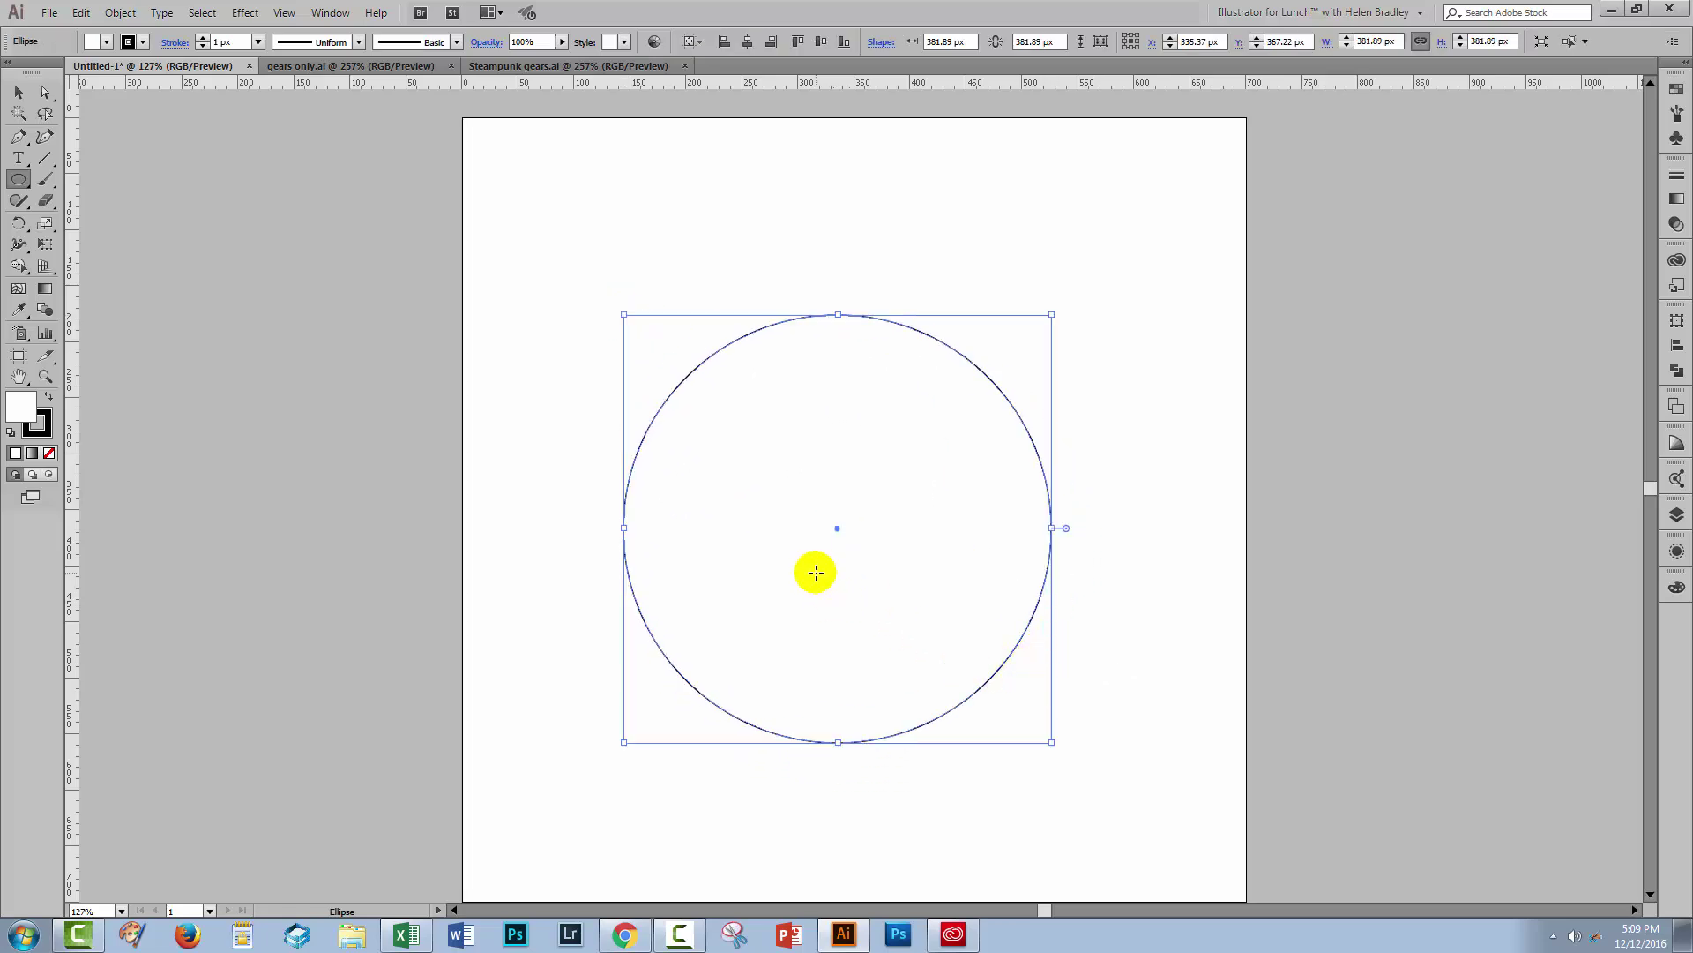
click(19, 93)
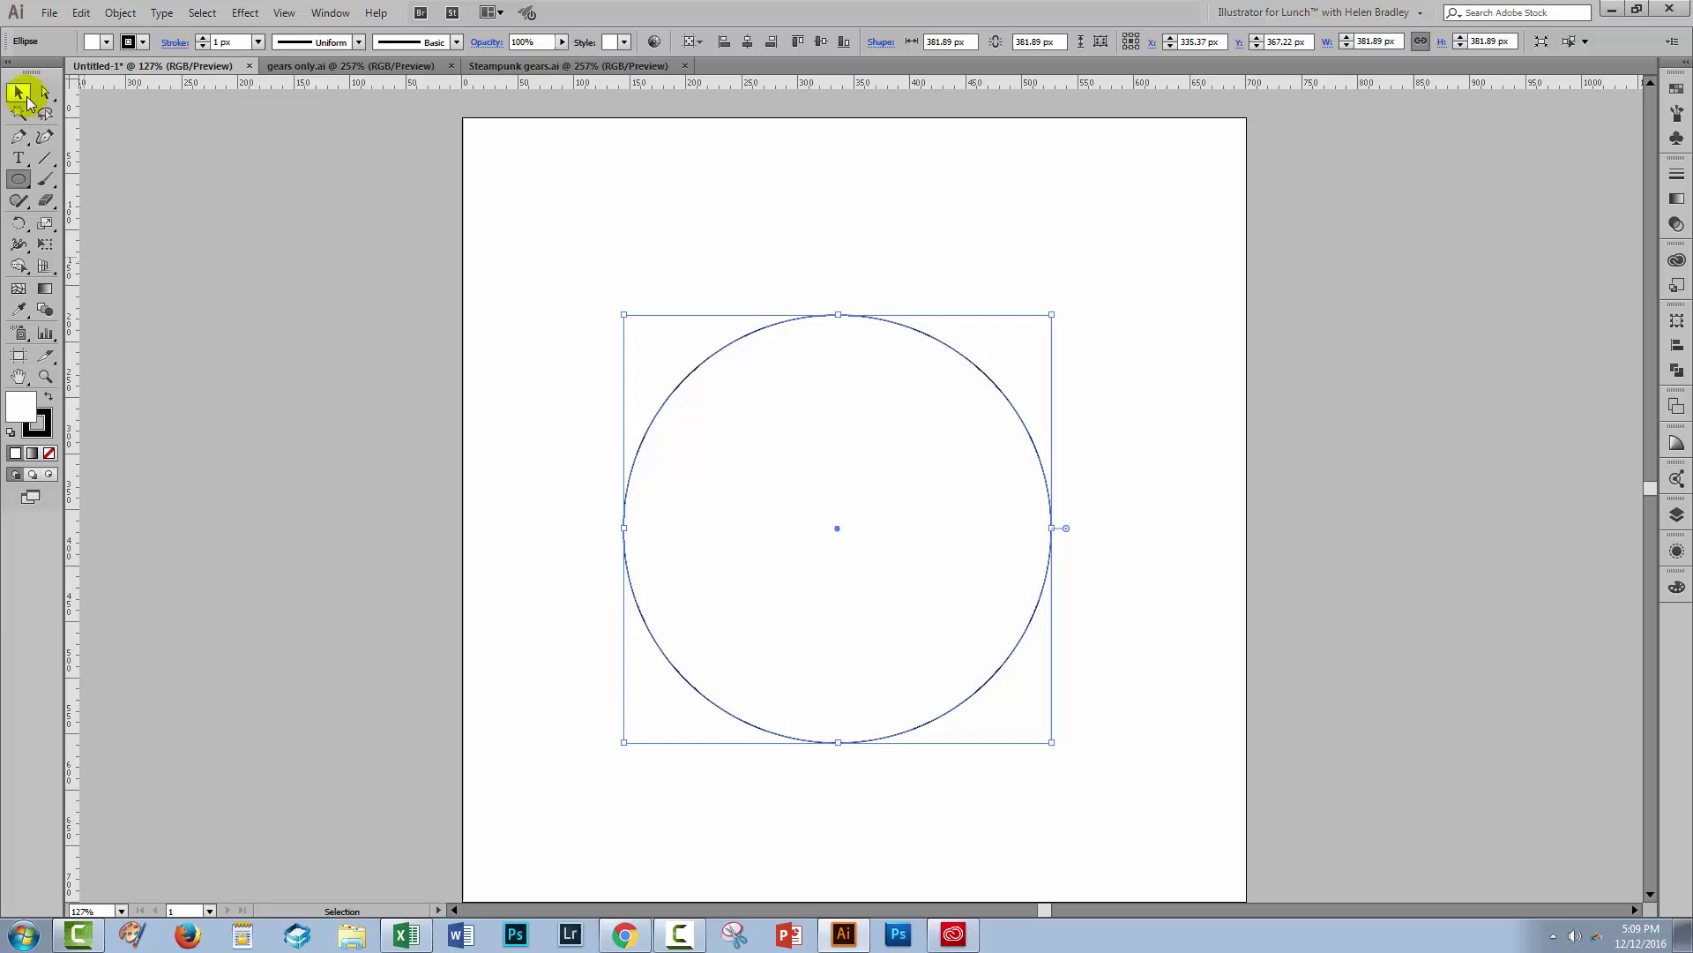
drag(708, 528, 729, 488)
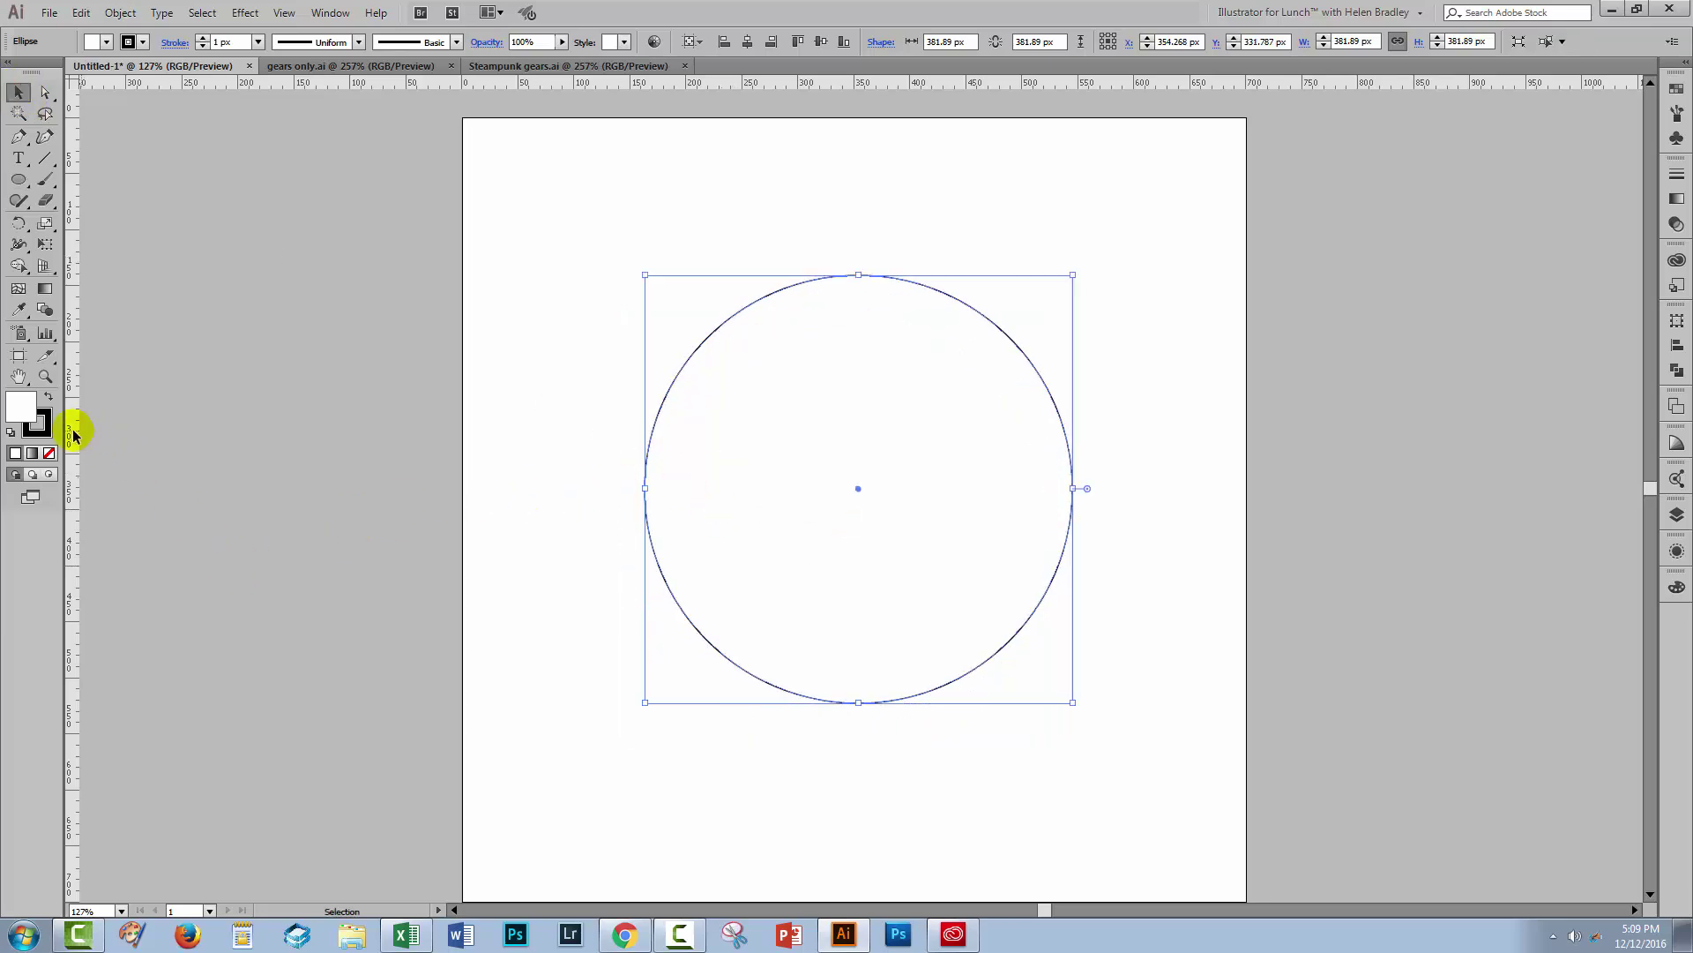
Step: Give the circle a solid black fill with no stroke
click(49, 398)
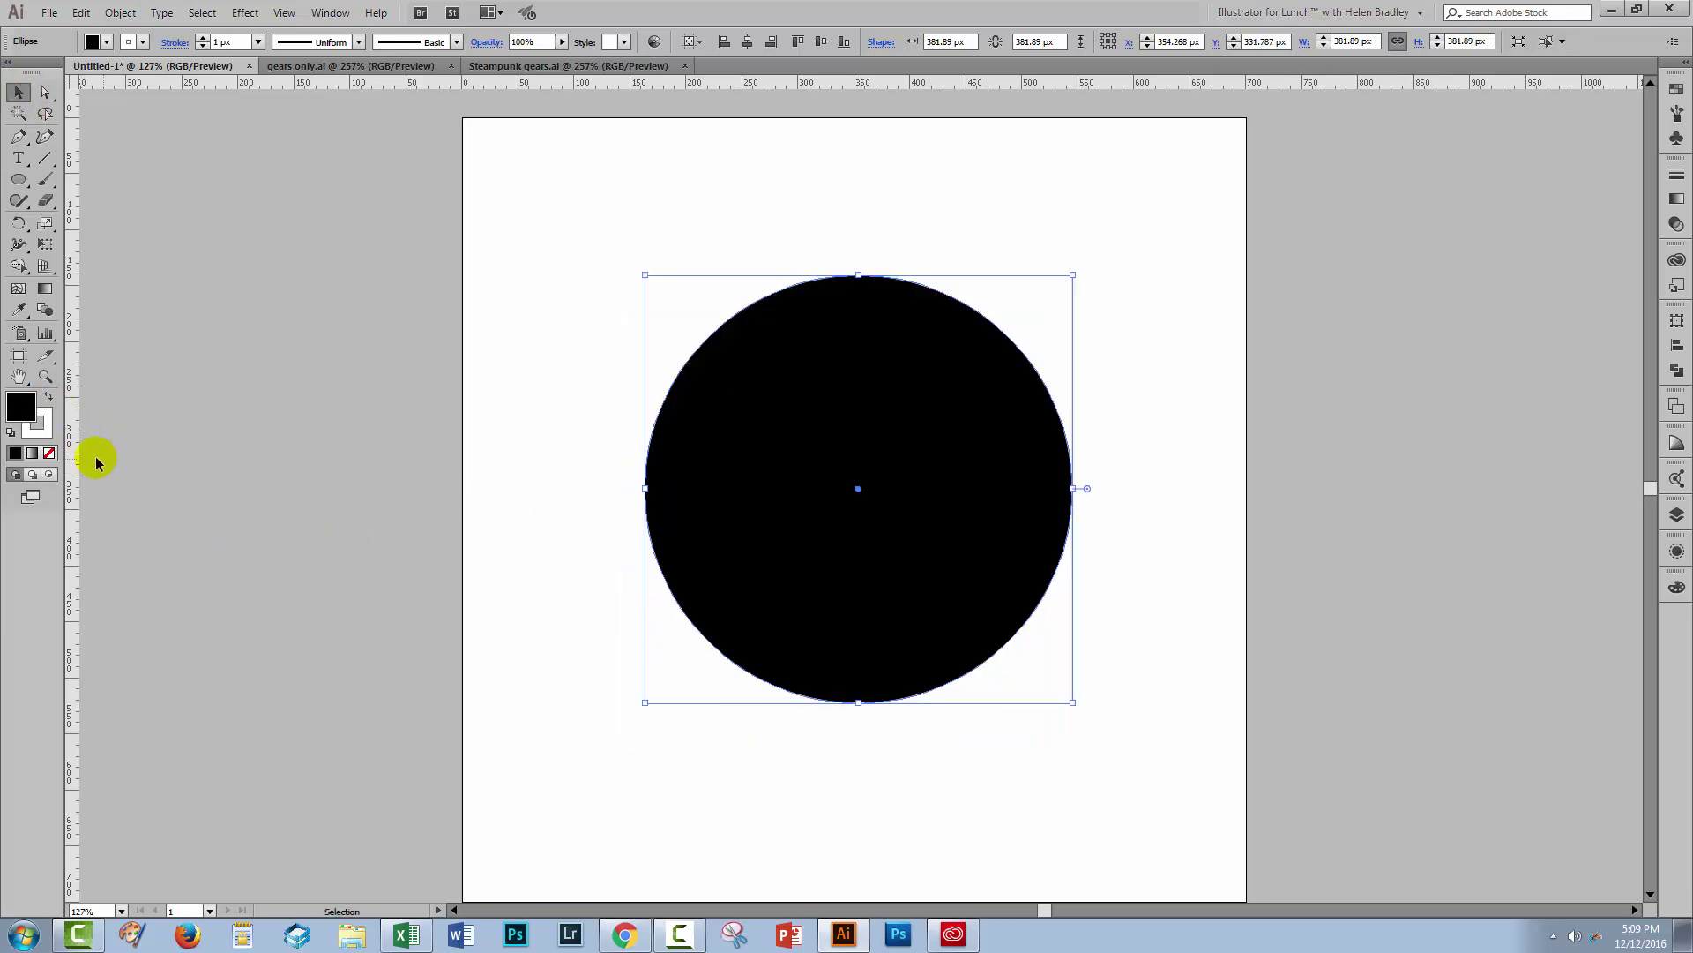
click(49, 453)
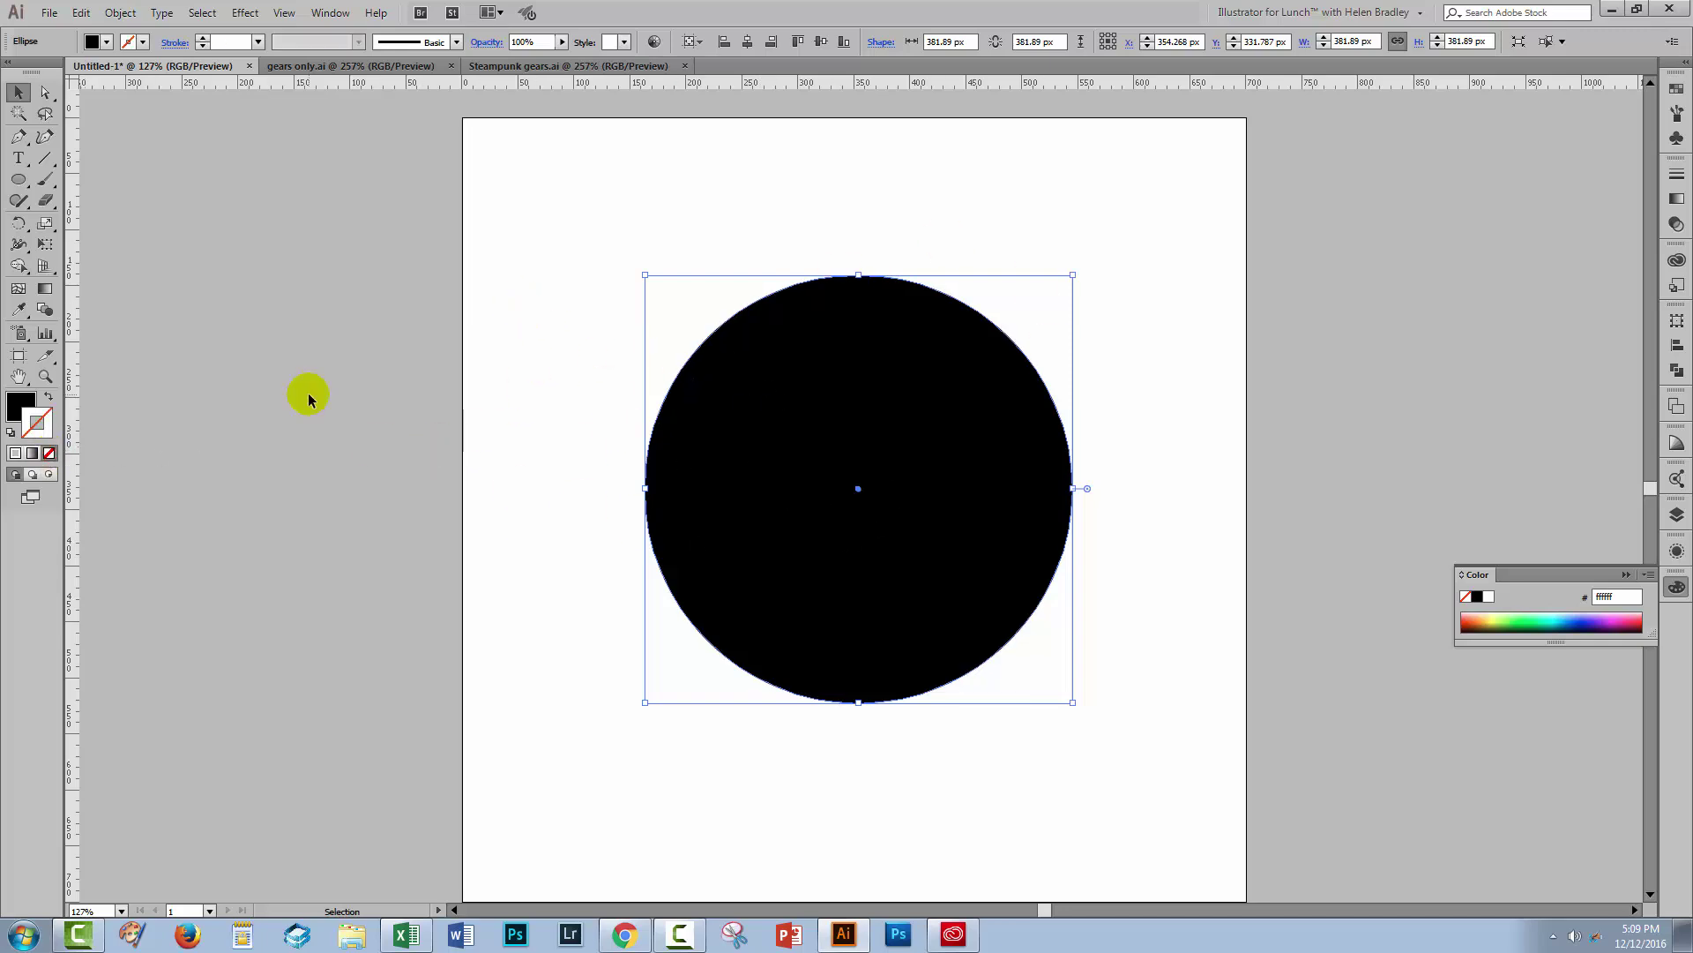
click(14, 410)
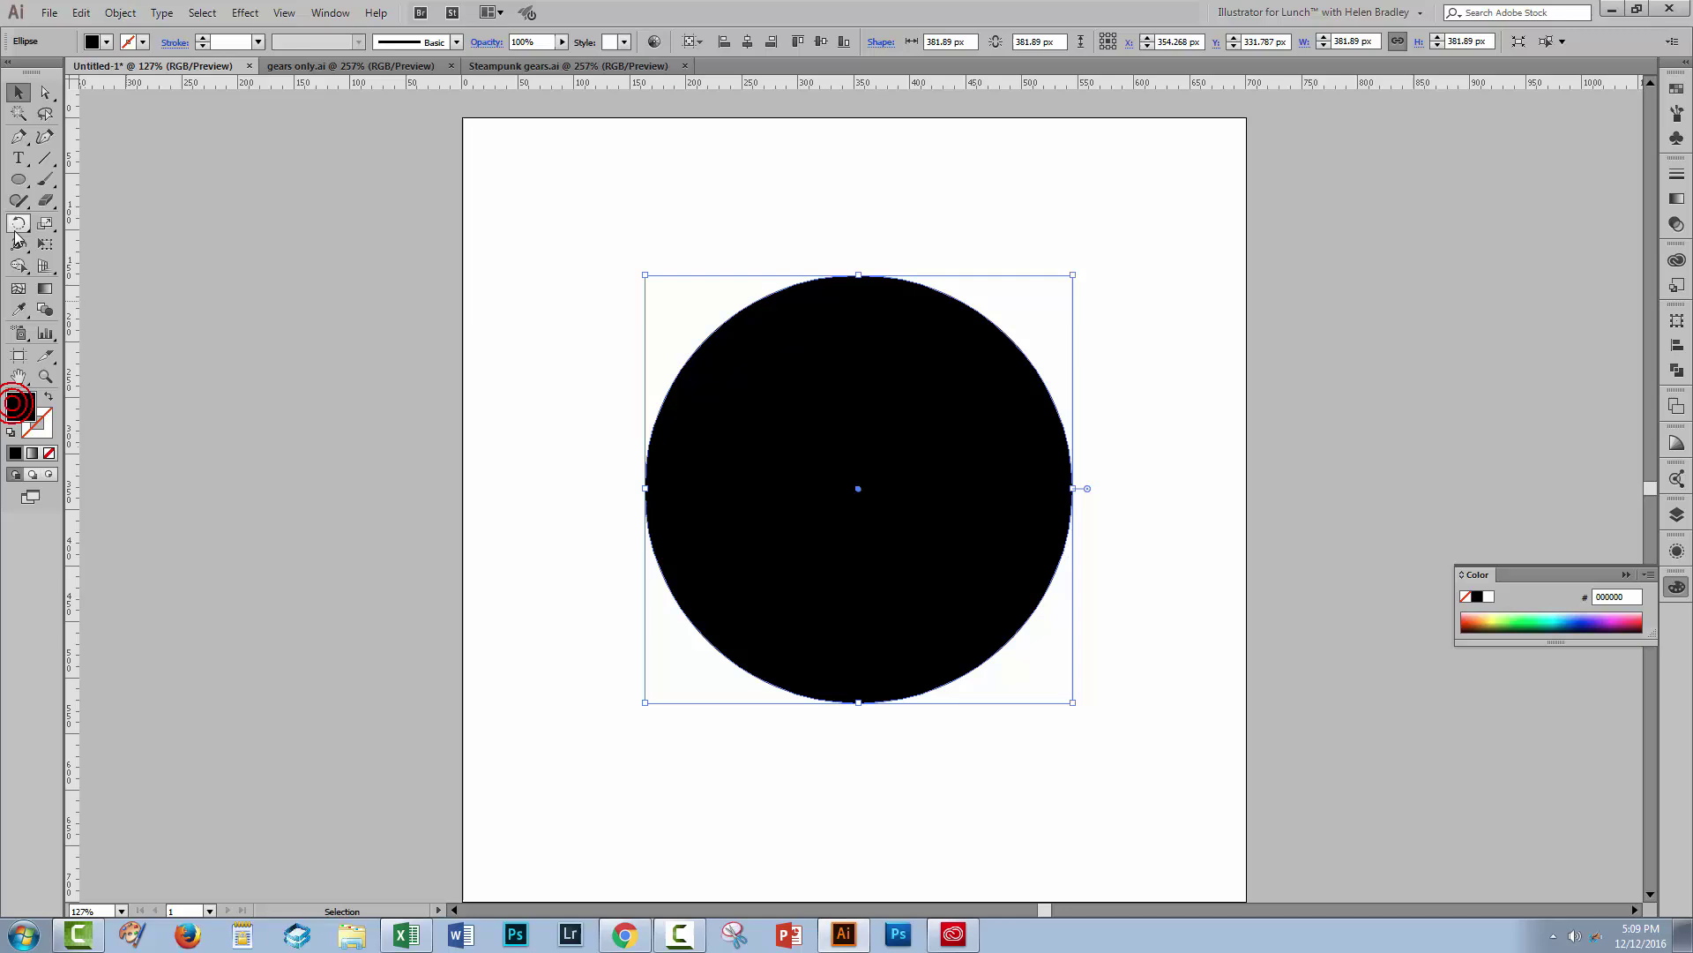
Step: Draw a small rectangle and widen its two bottom anchors into a tapered trapezoid
click(22, 180)
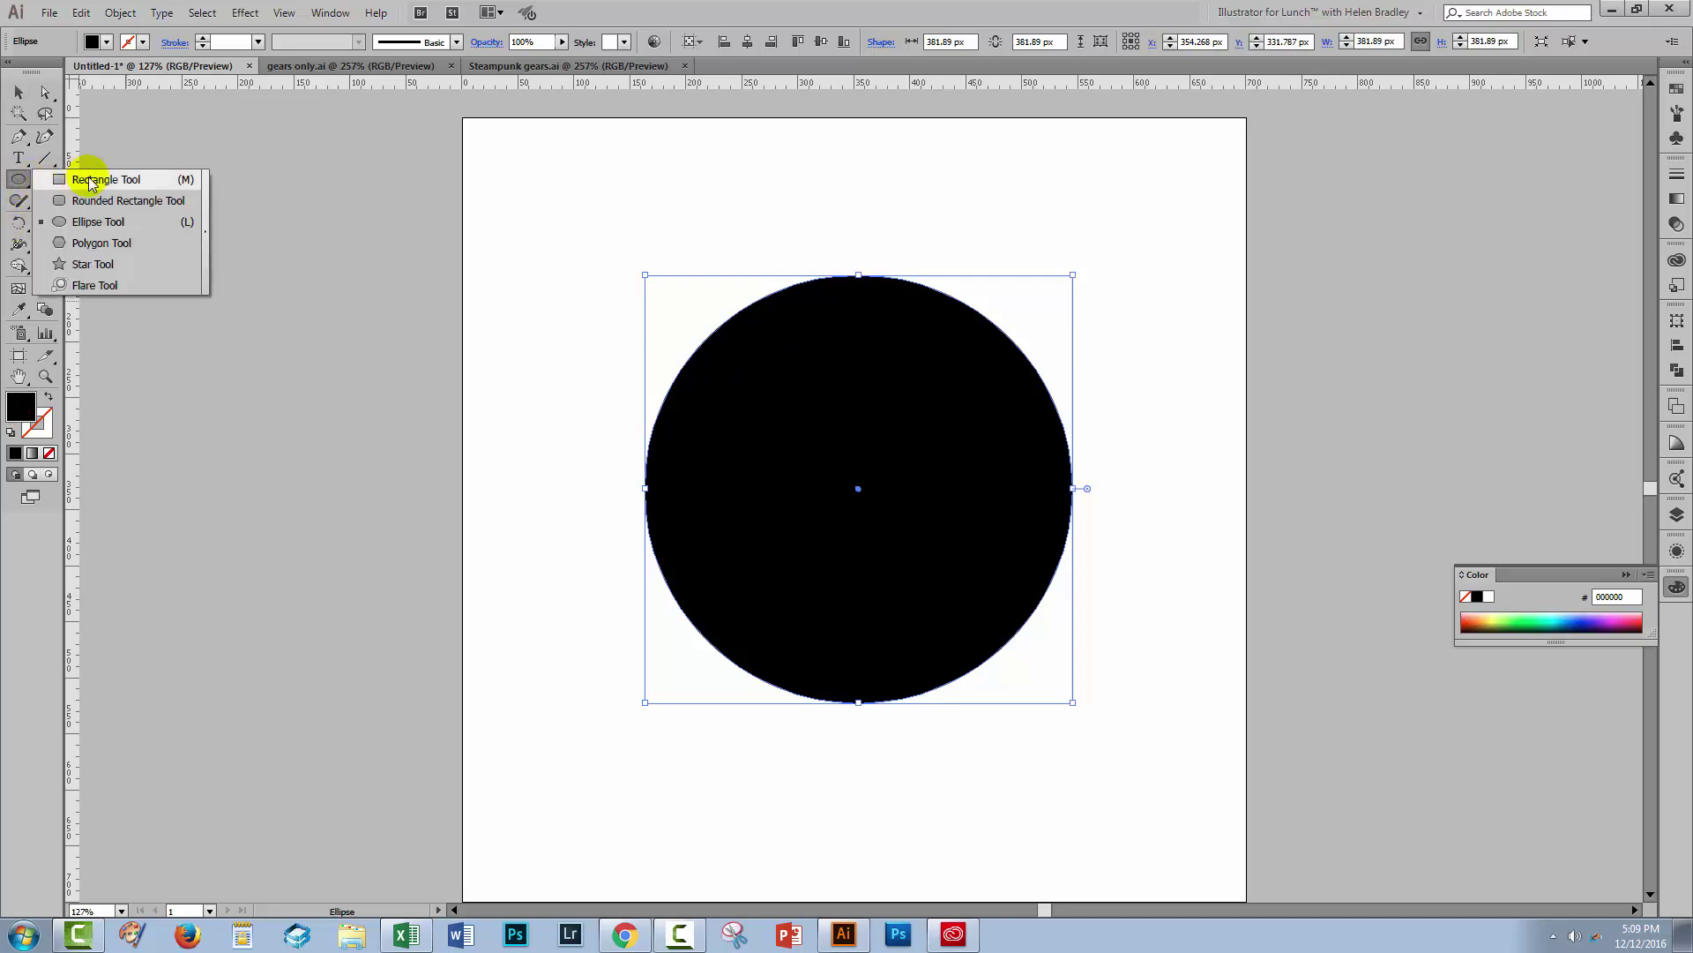
click(80, 180)
drag(1125, 166, 1153, 233)
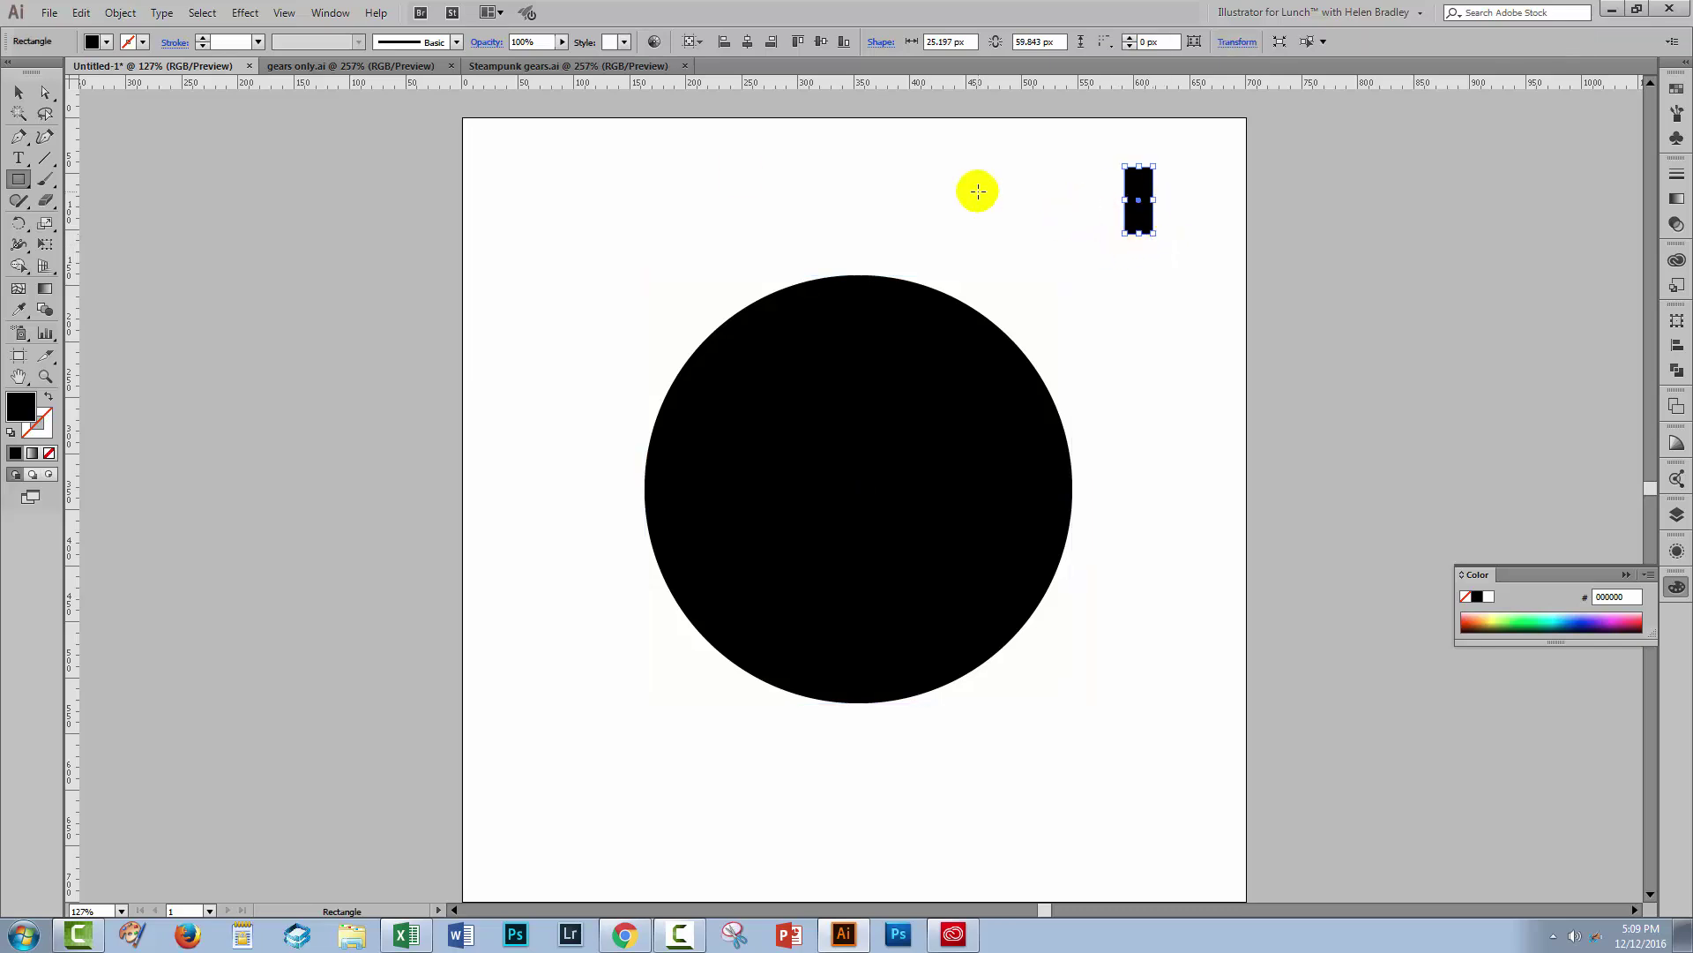
click(46, 93)
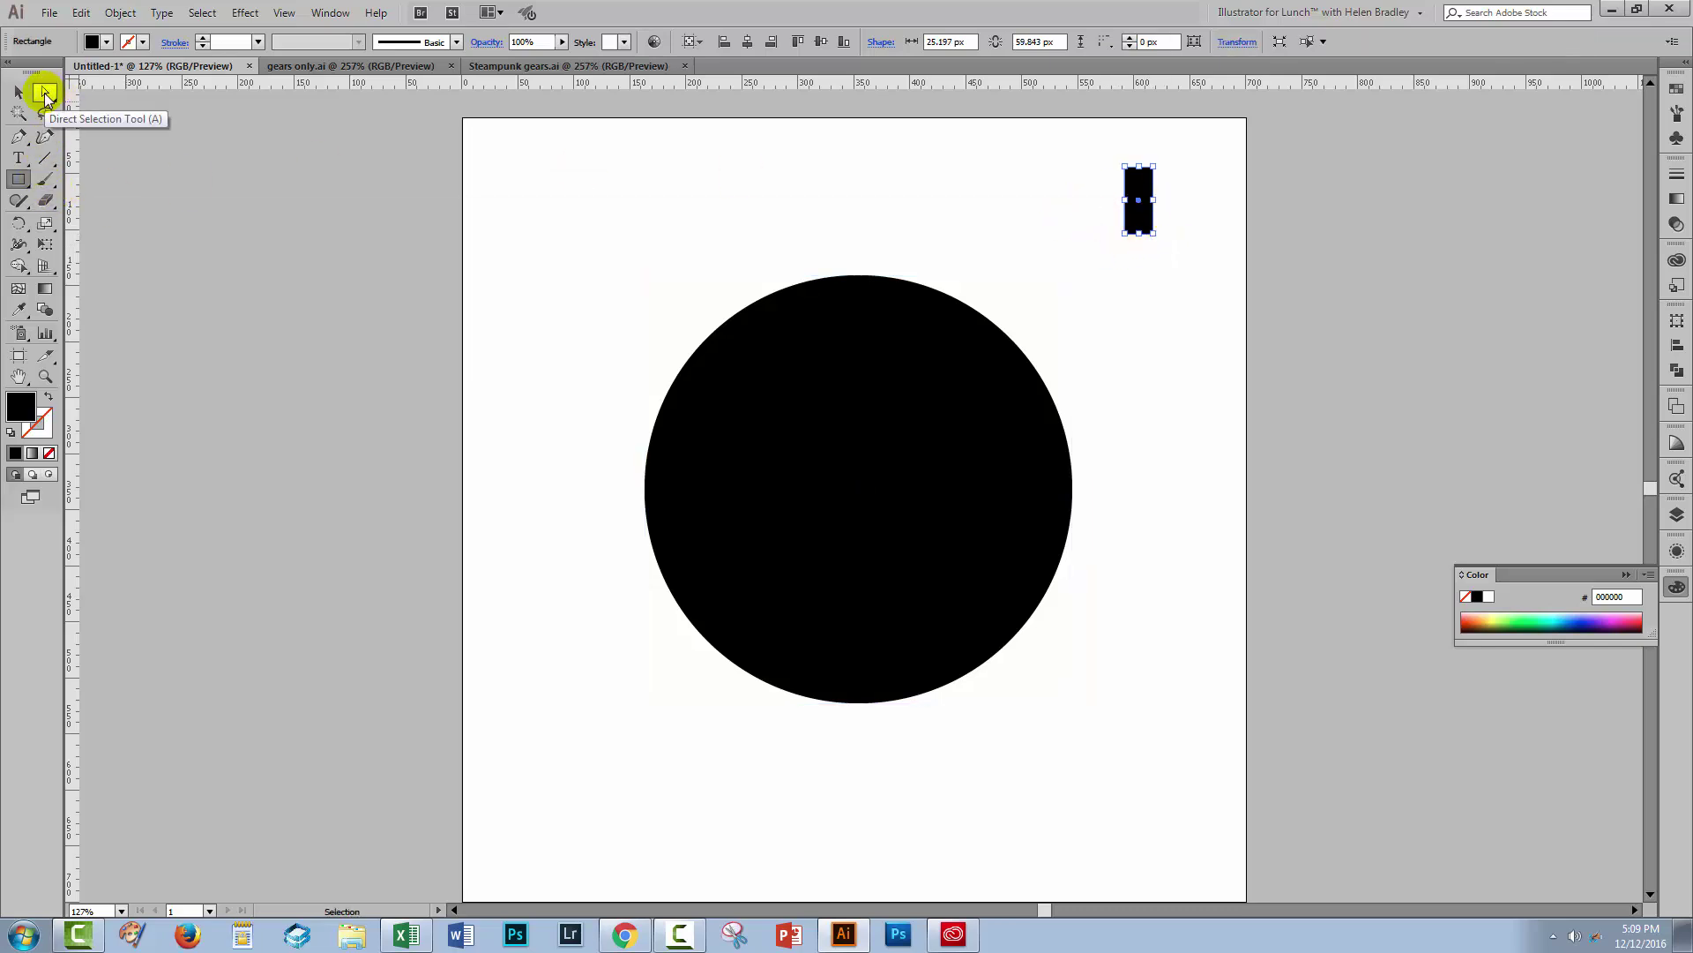
click(46, 92)
click(1101, 262)
drag(1082, 215, 1165, 261)
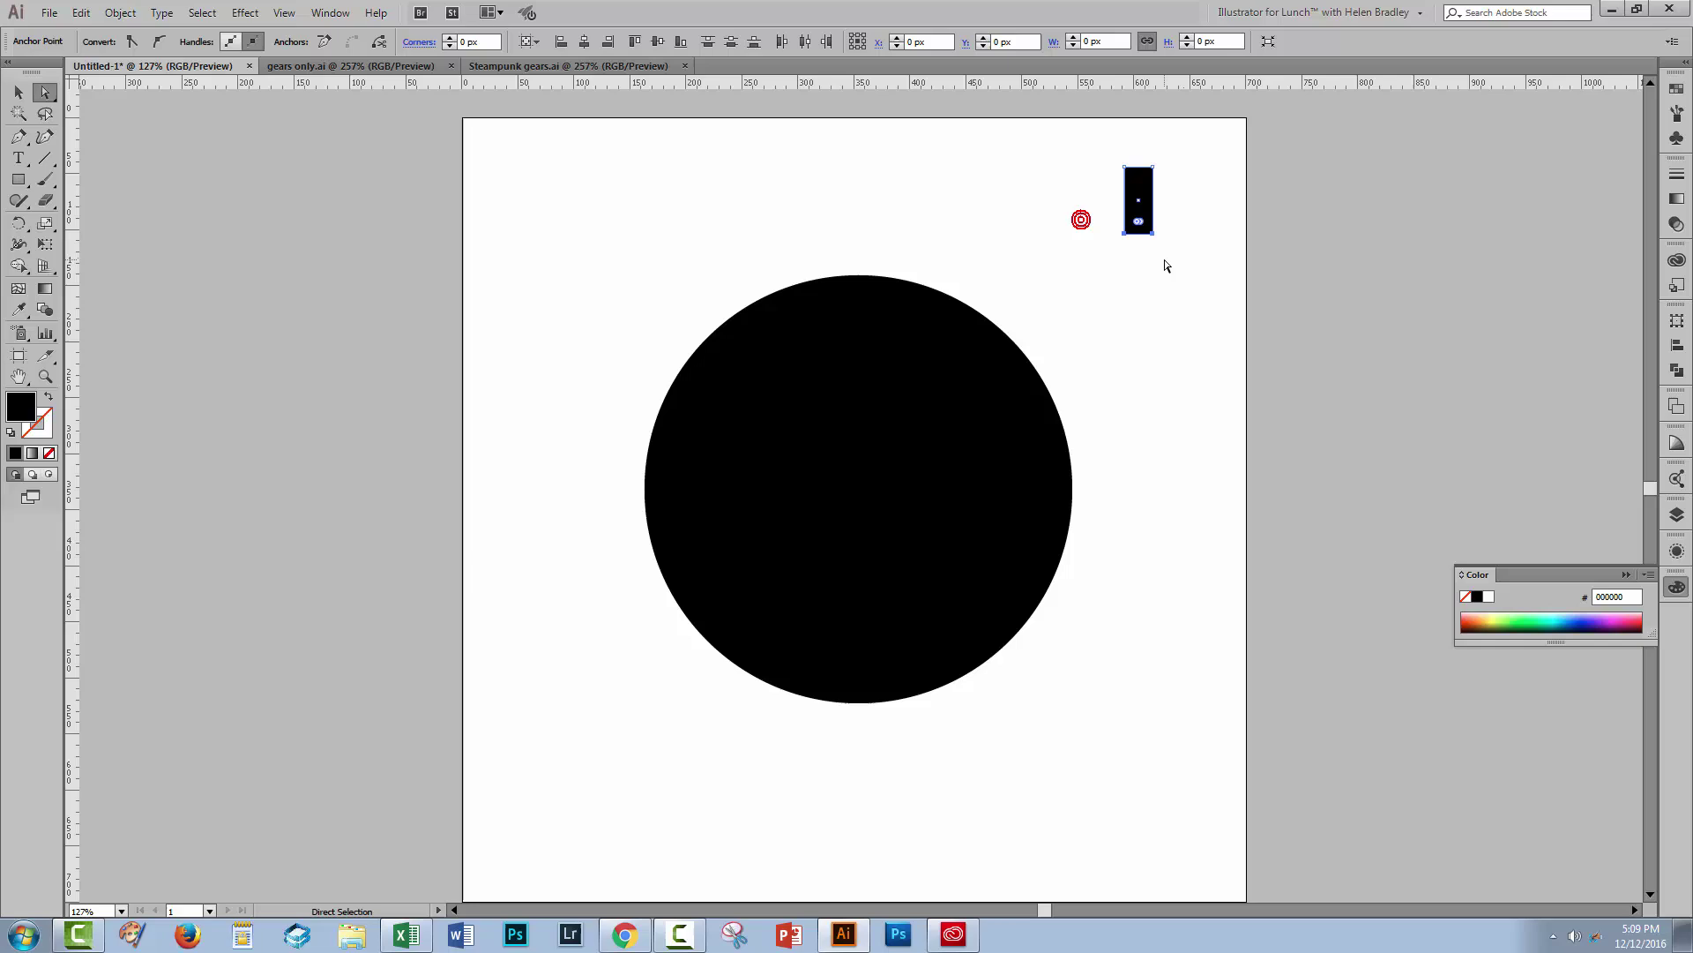
click(45, 225)
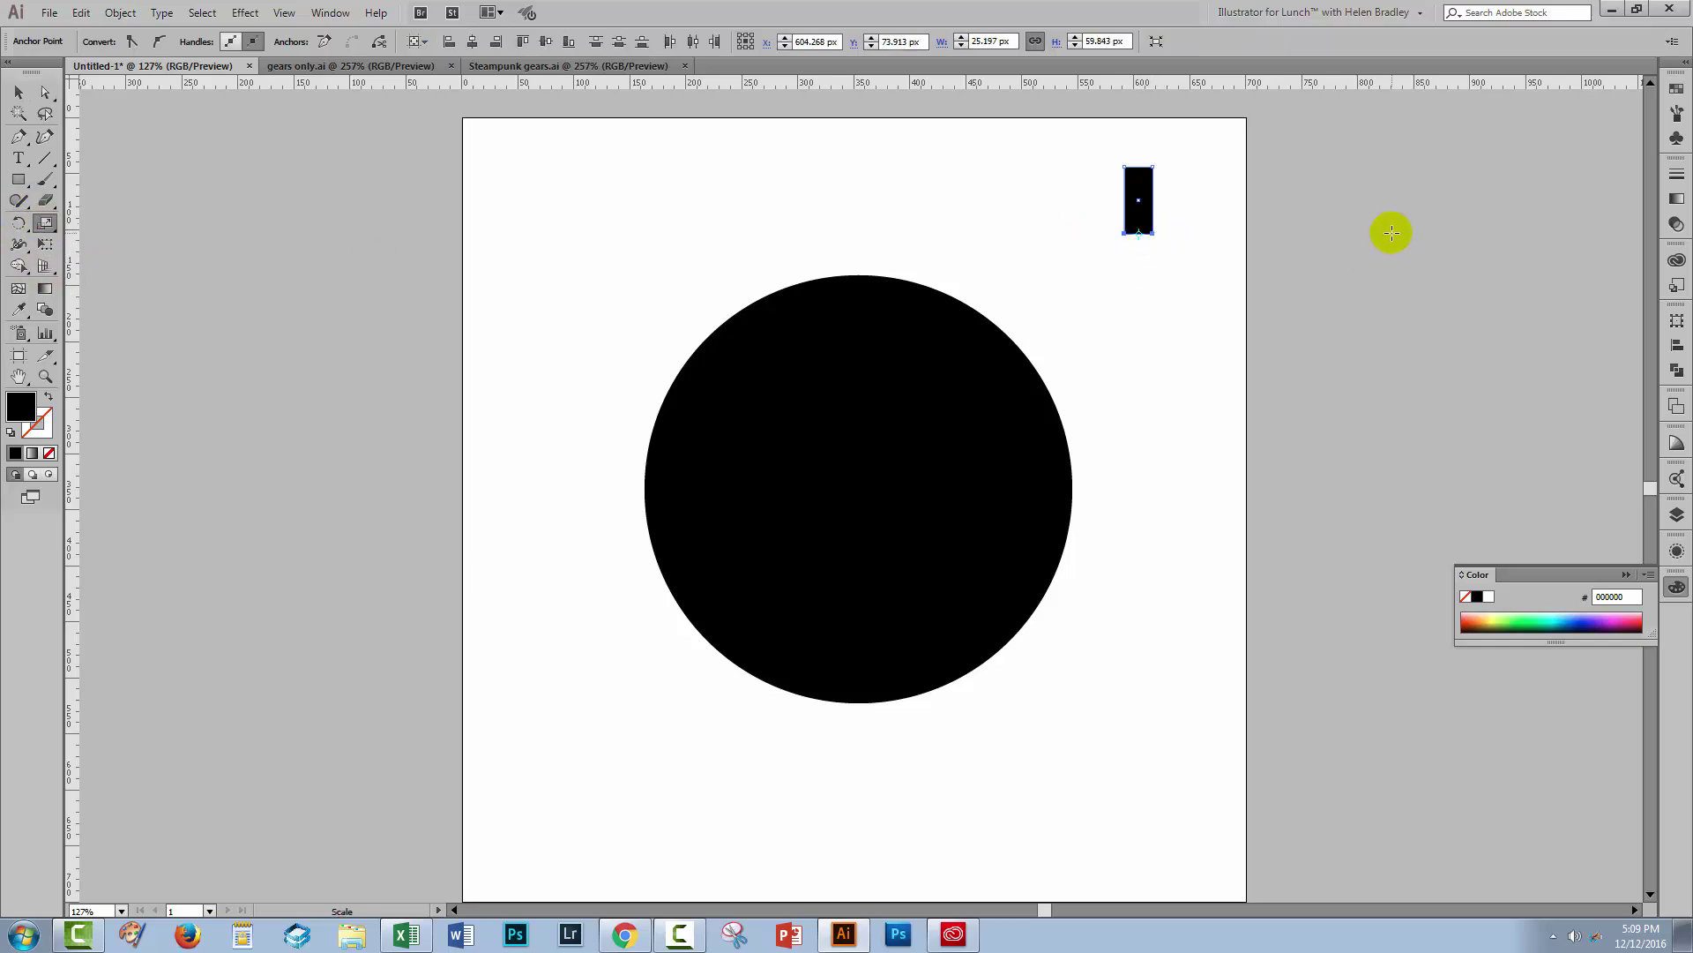
drag(1148, 233, 1161, 238)
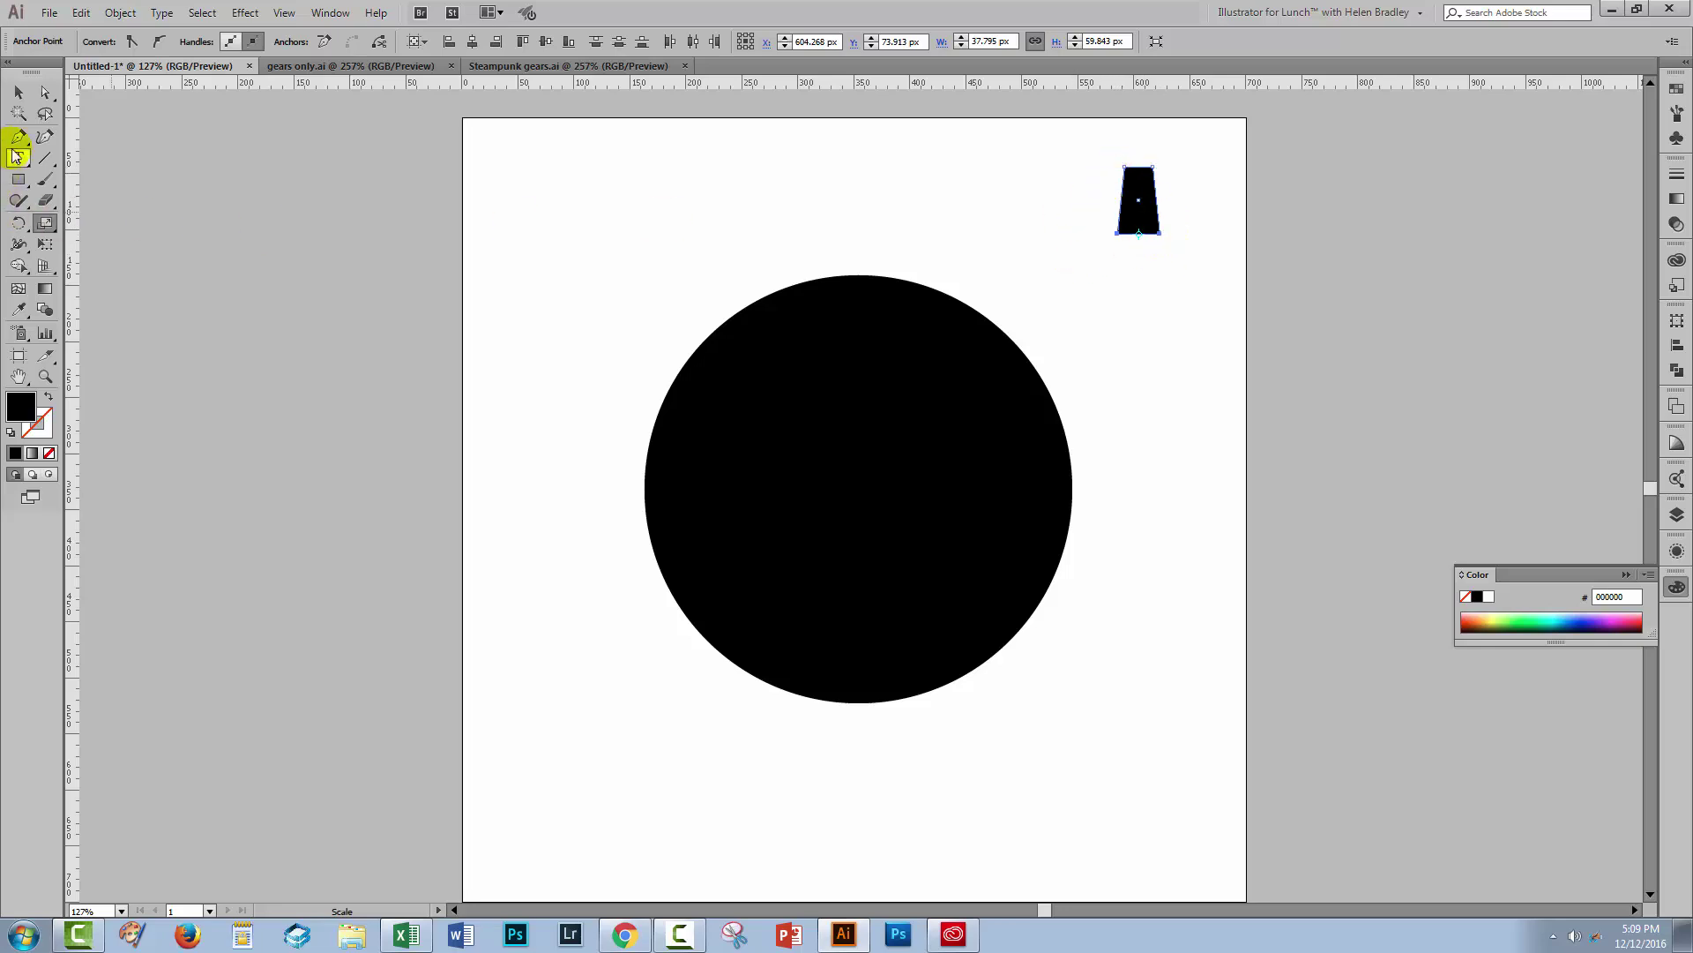
Step: Place the trapezoid on top of the circle and horizontally centre both shapes at X 350 px
click(19, 93)
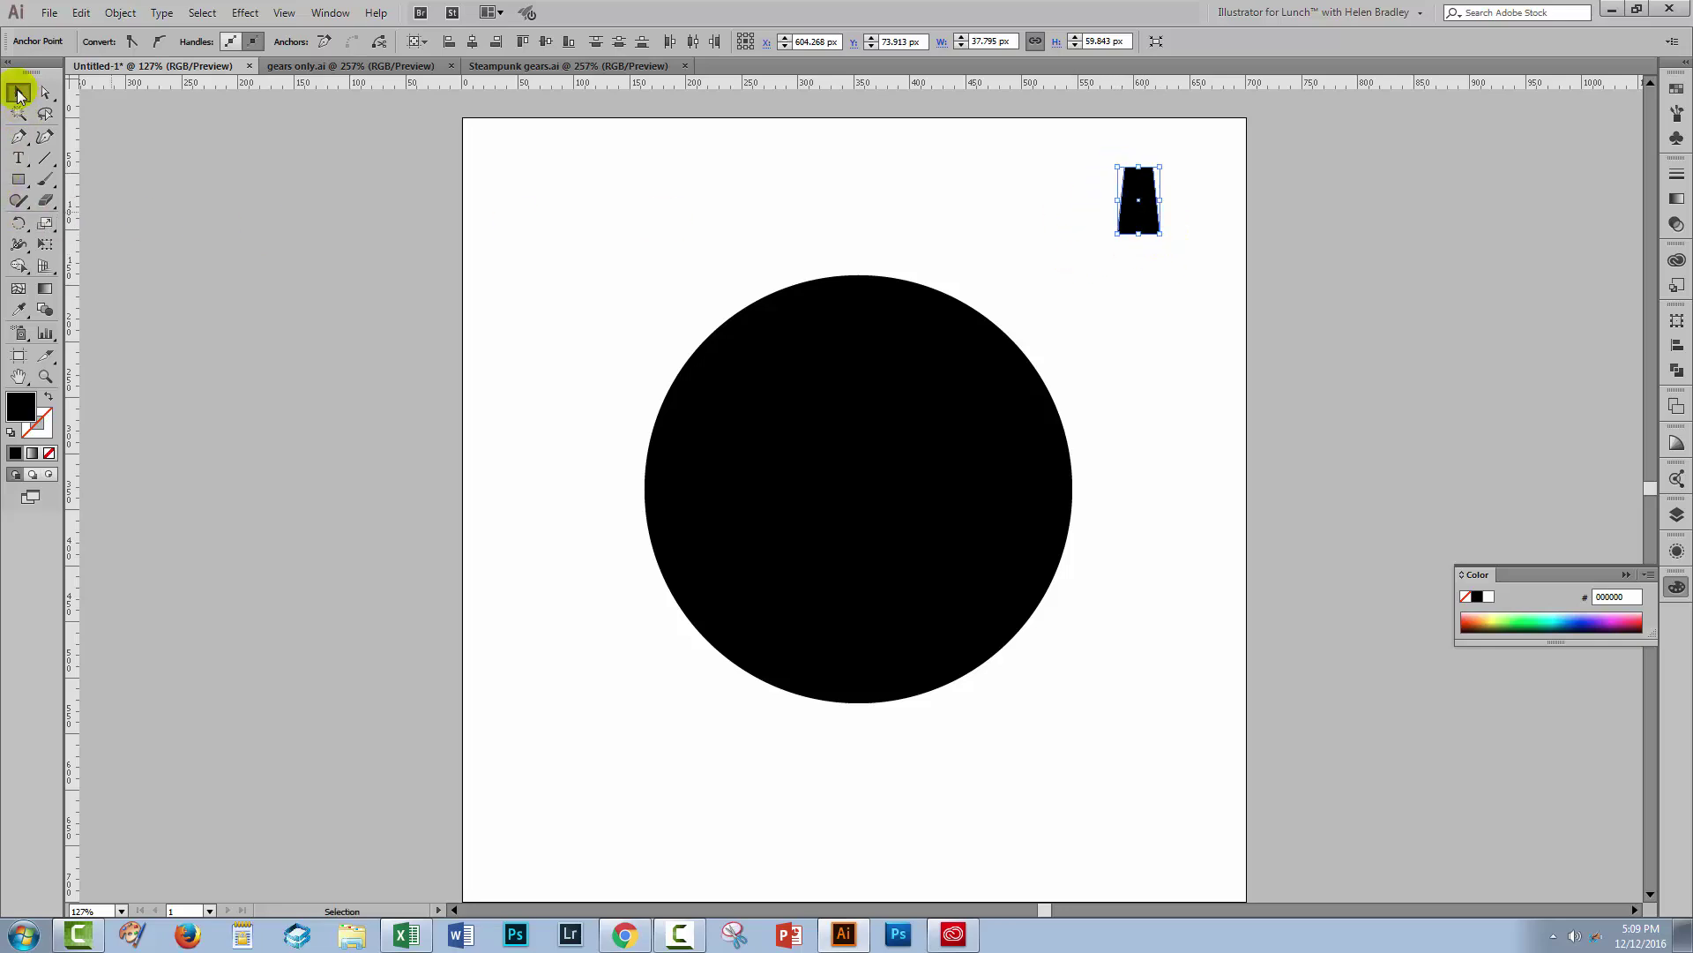
drag(1078, 150, 851, 269)
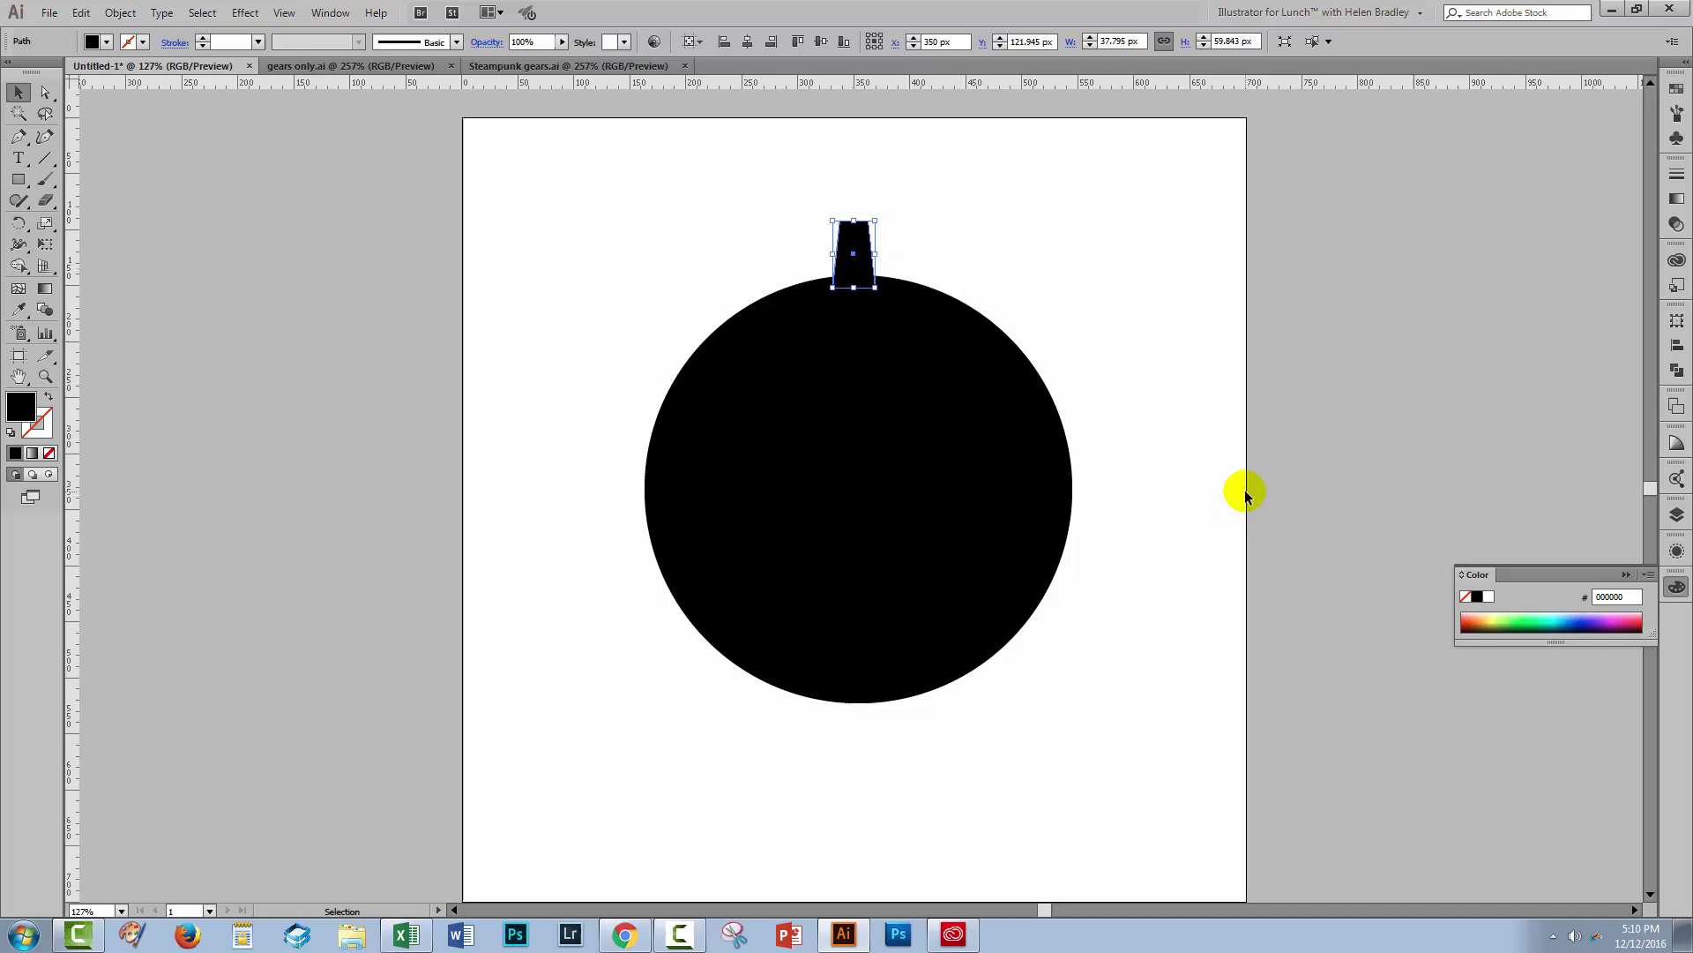
click(1182, 749)
drag(1146, 745, 589, 298)
scroll(565, 274, up, 3)
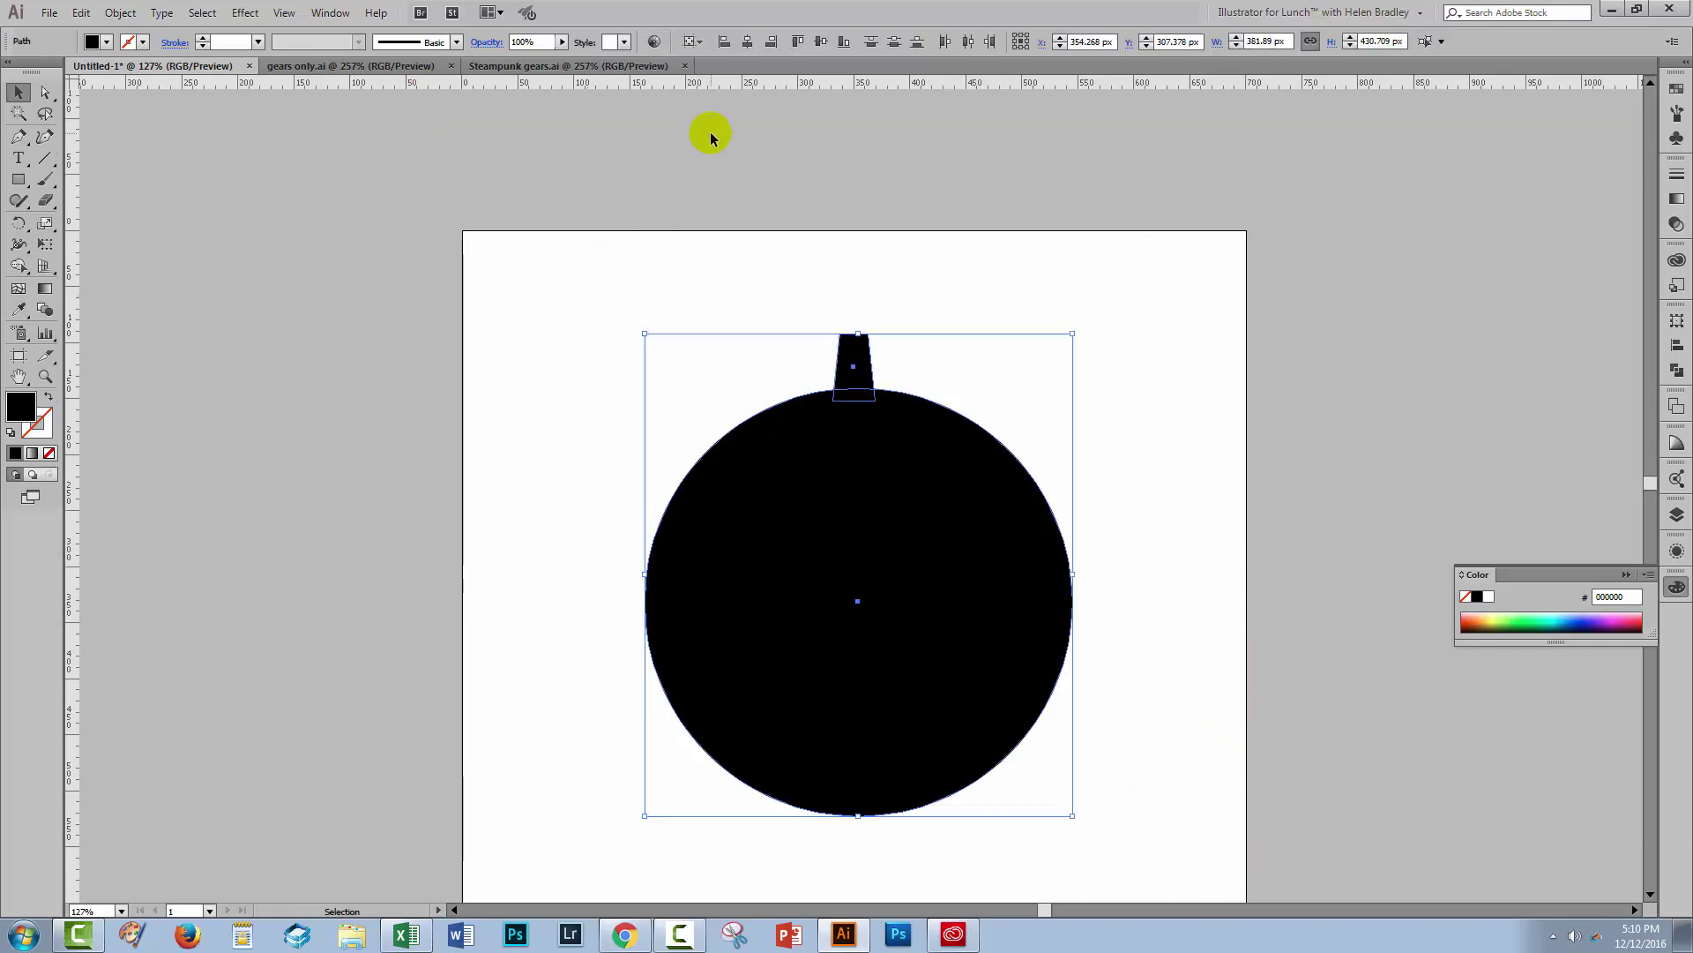
click(748, 42)
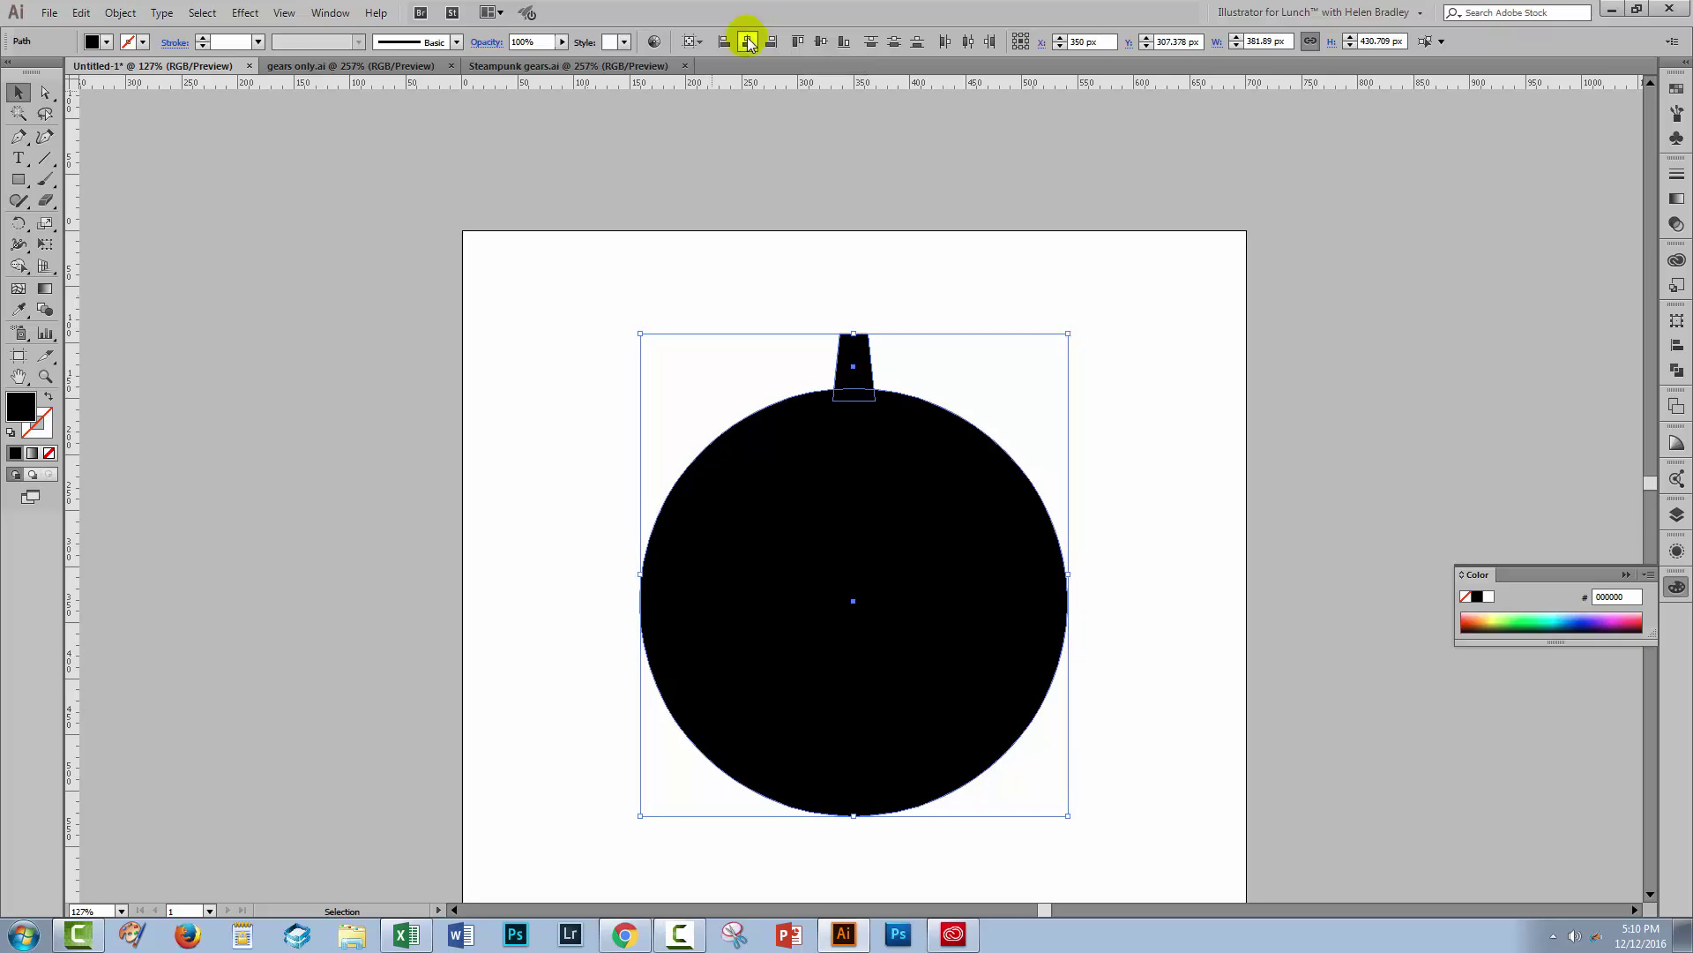
scroll(1194, 574, down, 2)
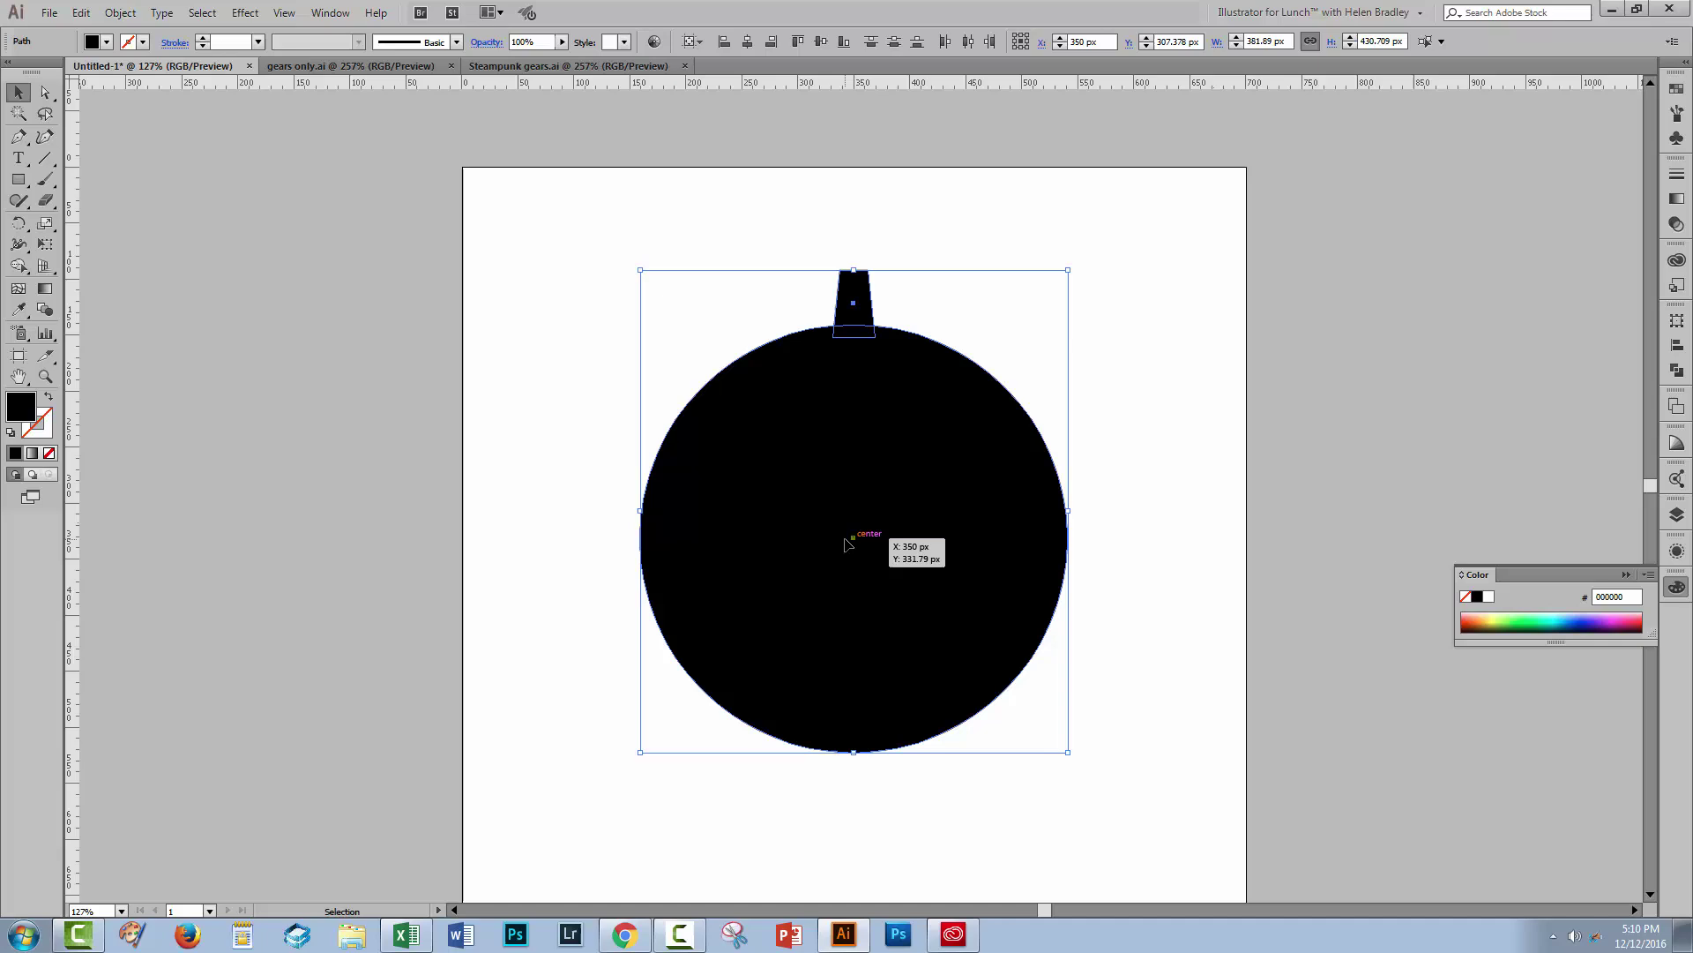
click(1121, 569)
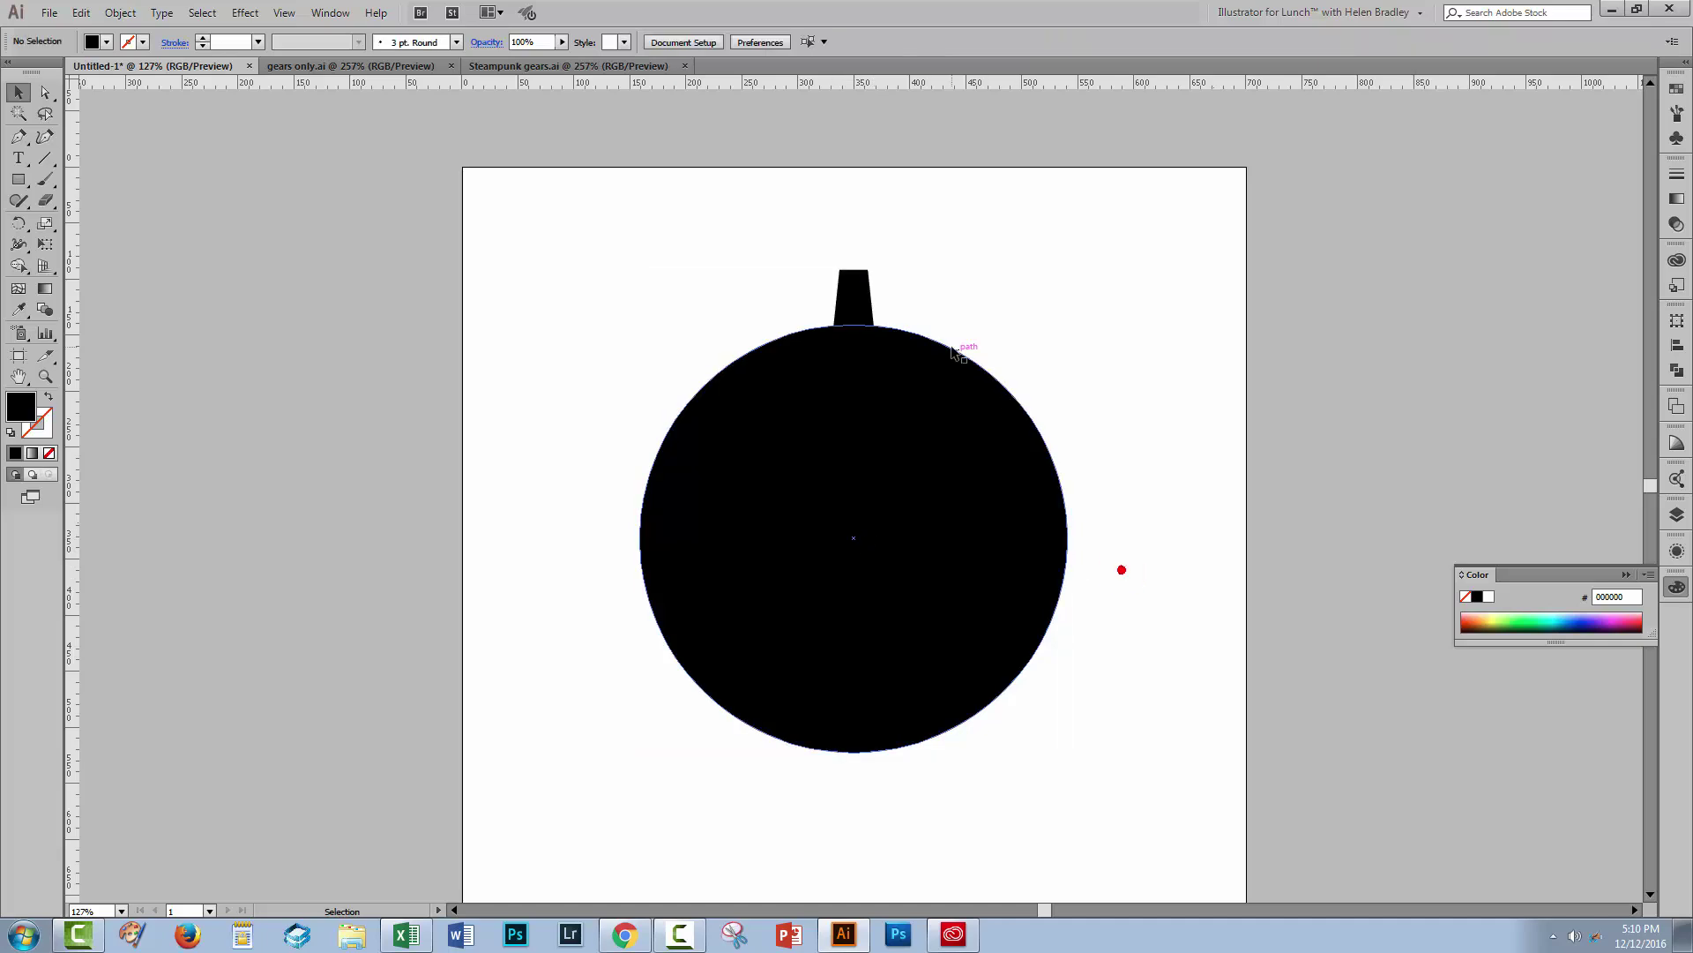
Step: Copy the tooth rotated 45° around the circle's centre so it sits at the upper left
click(854, 309)
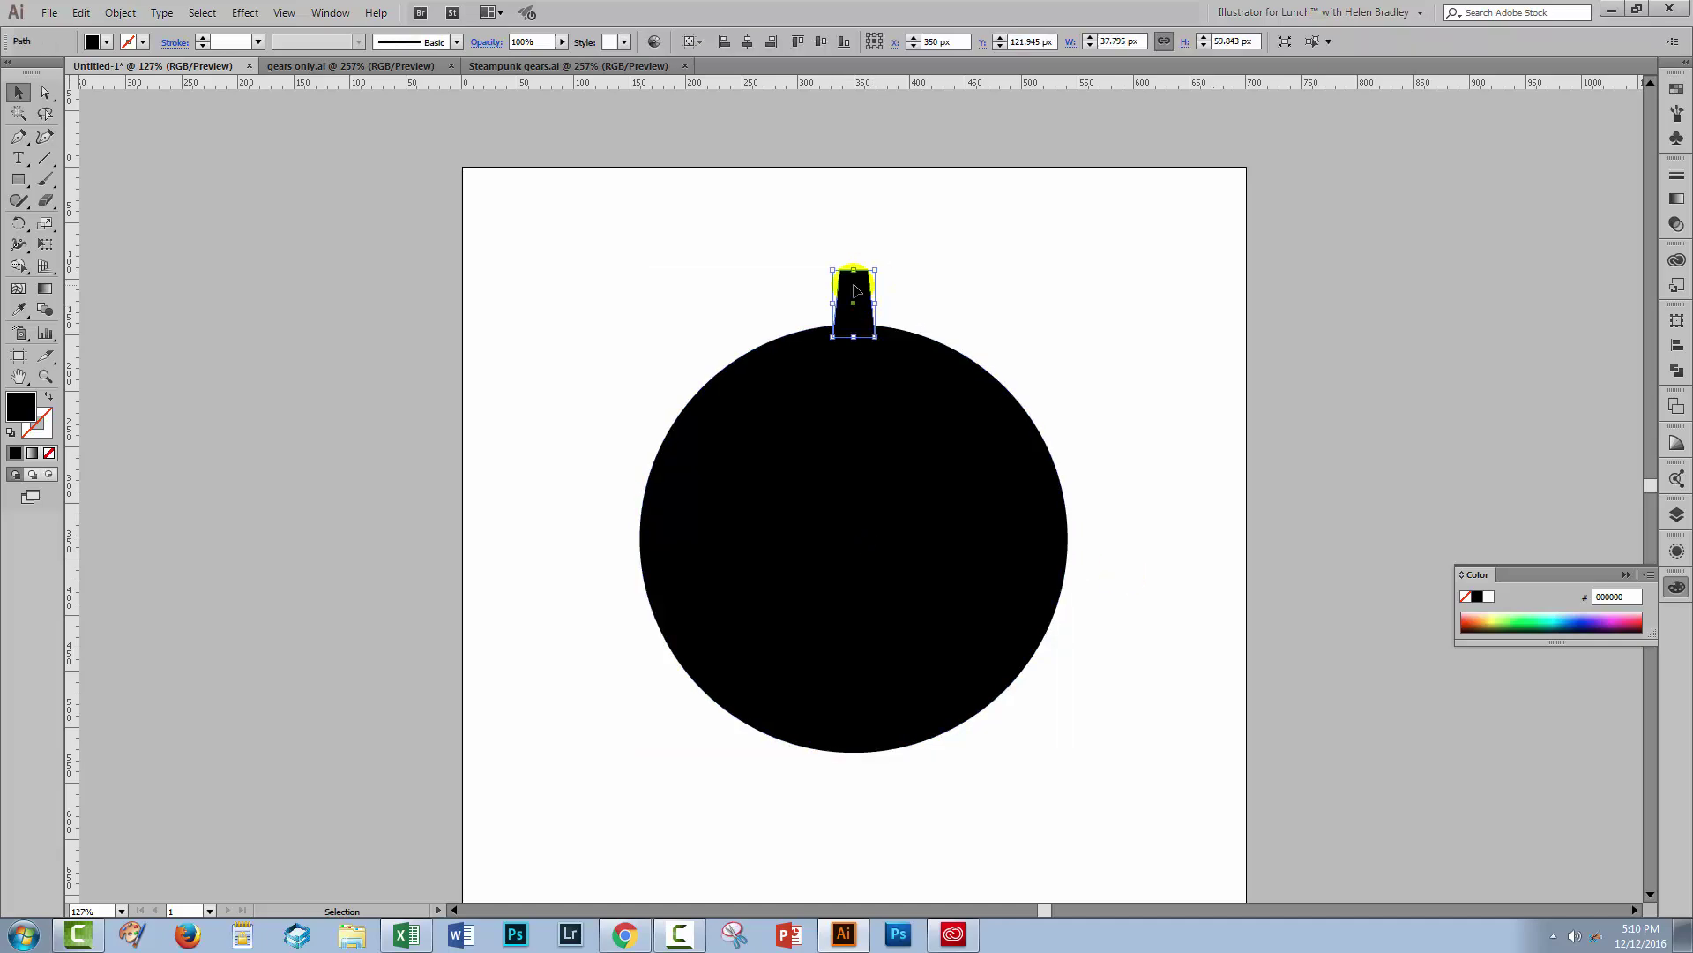
click(16, 228)
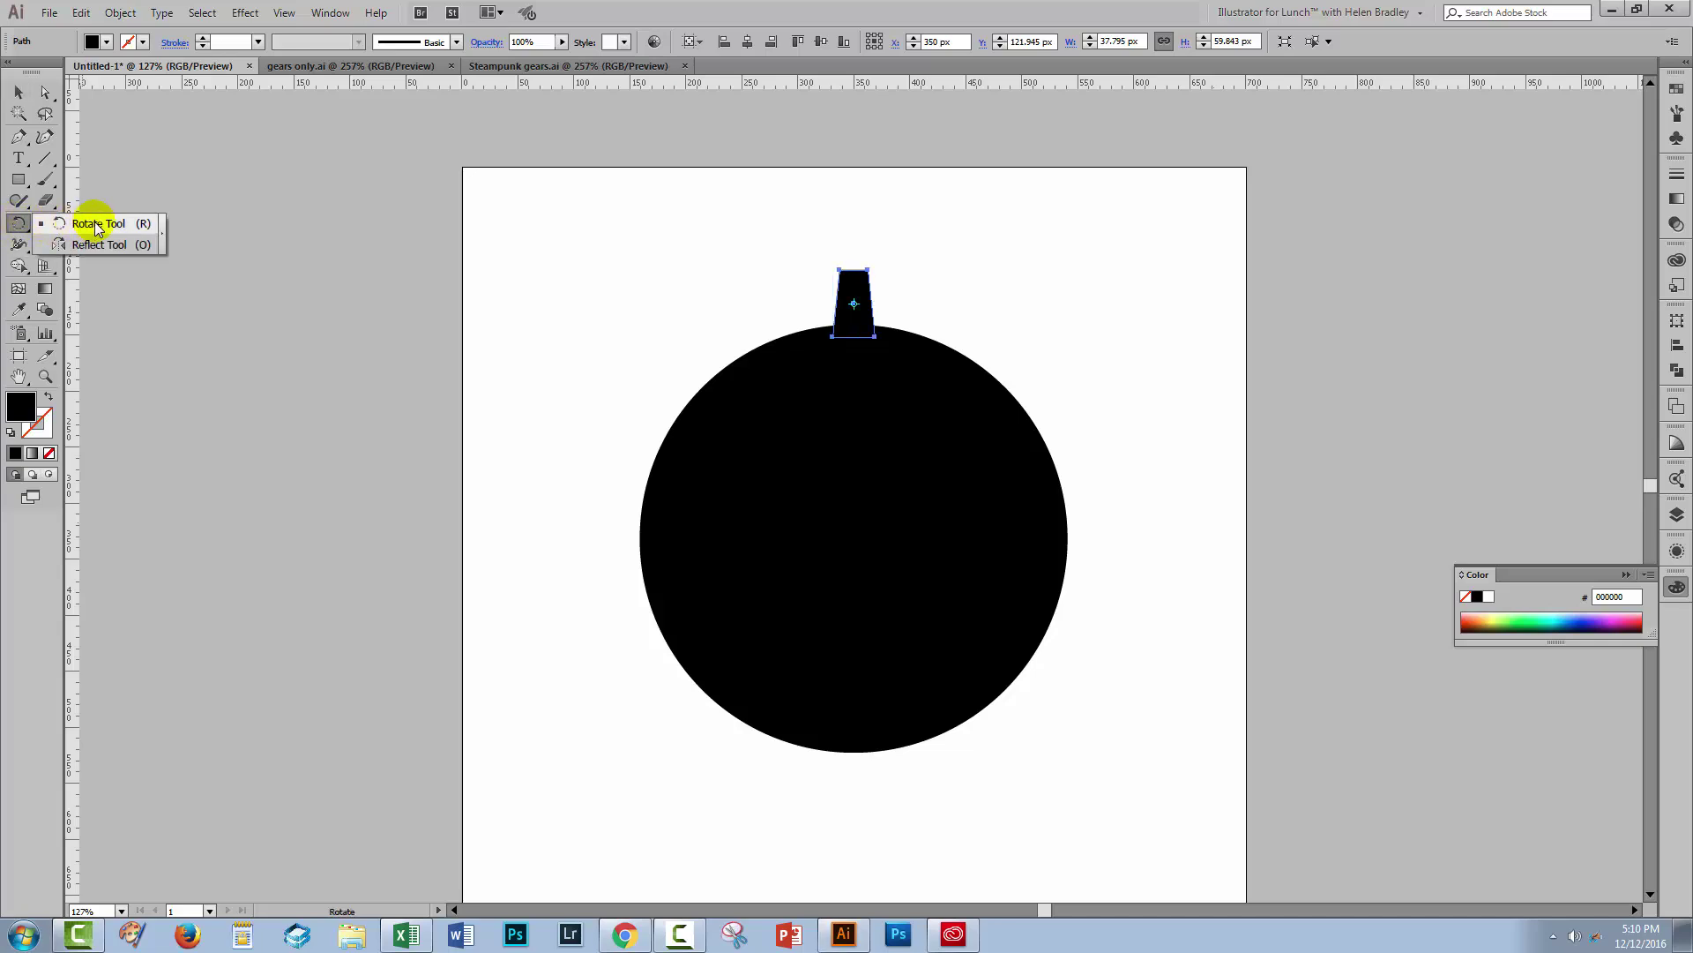
click(97, 224)
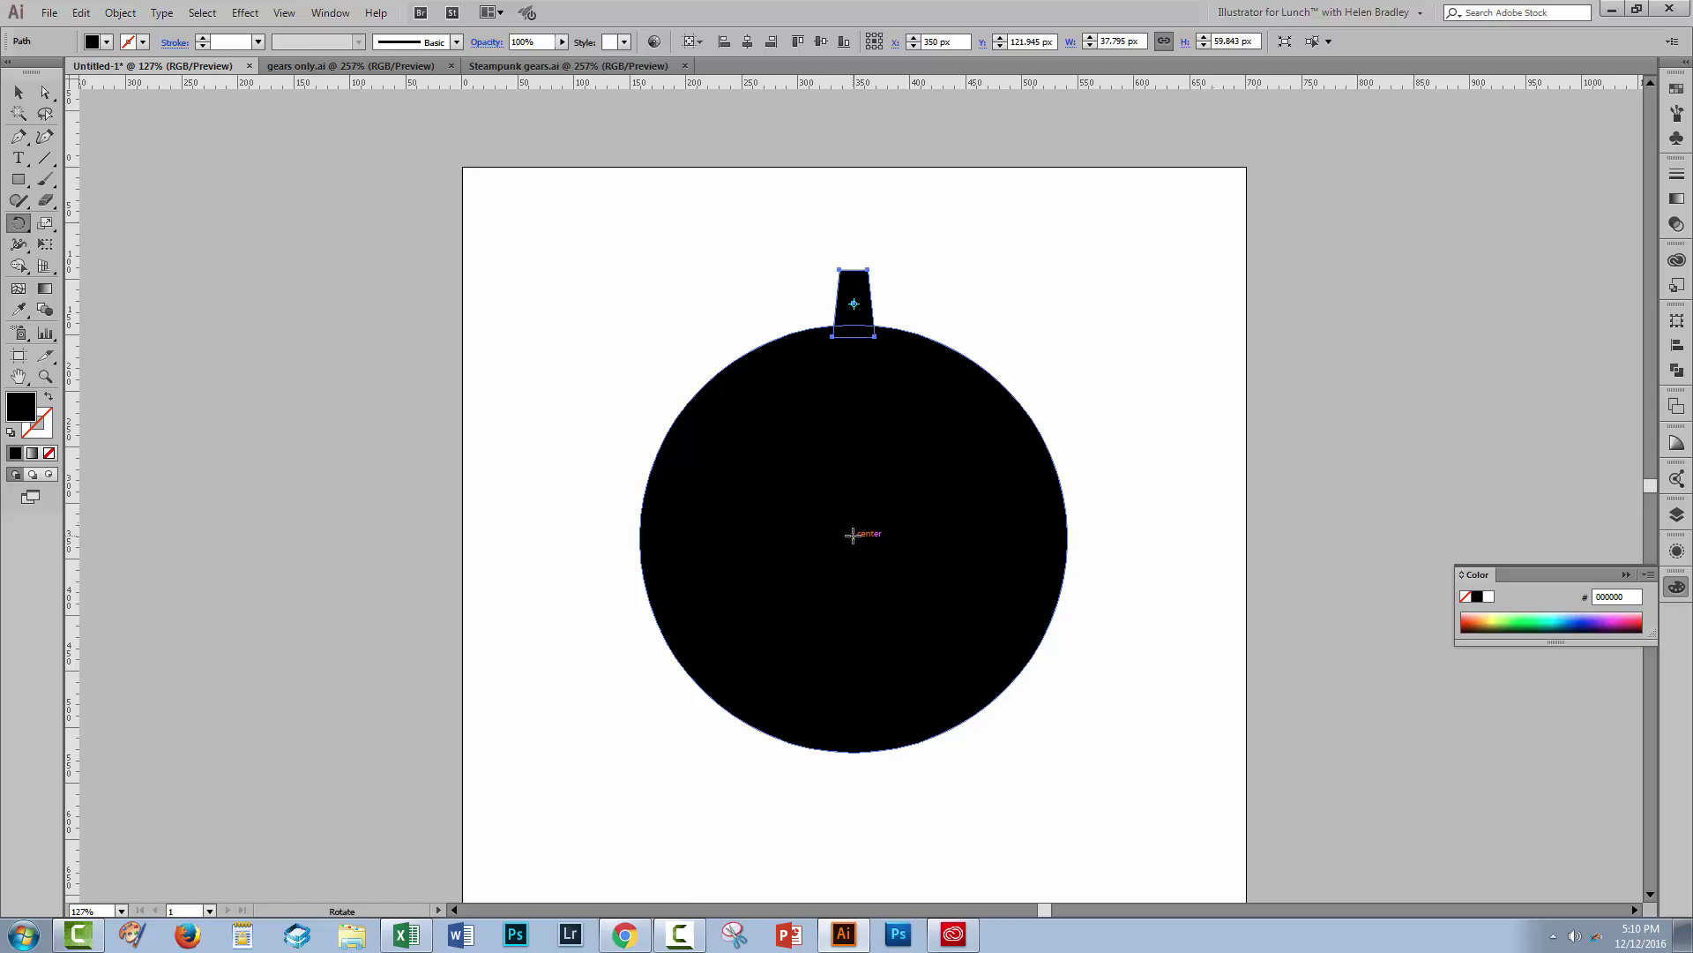
alt+click(853, 535)
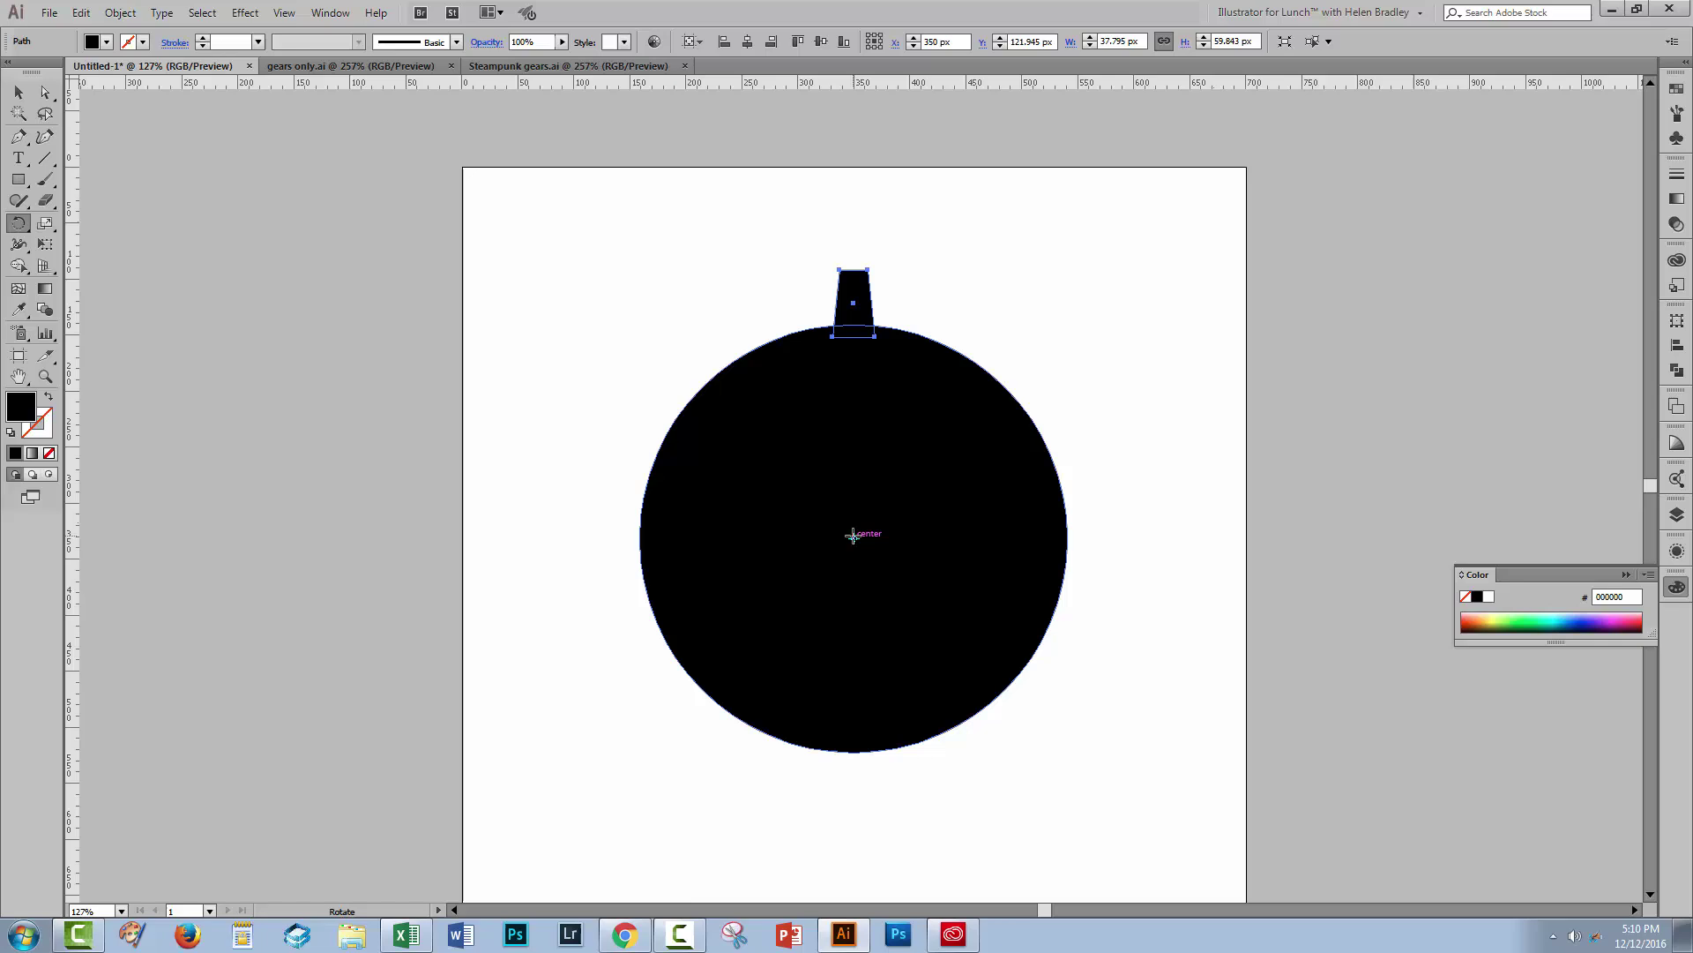
click(635, 489)
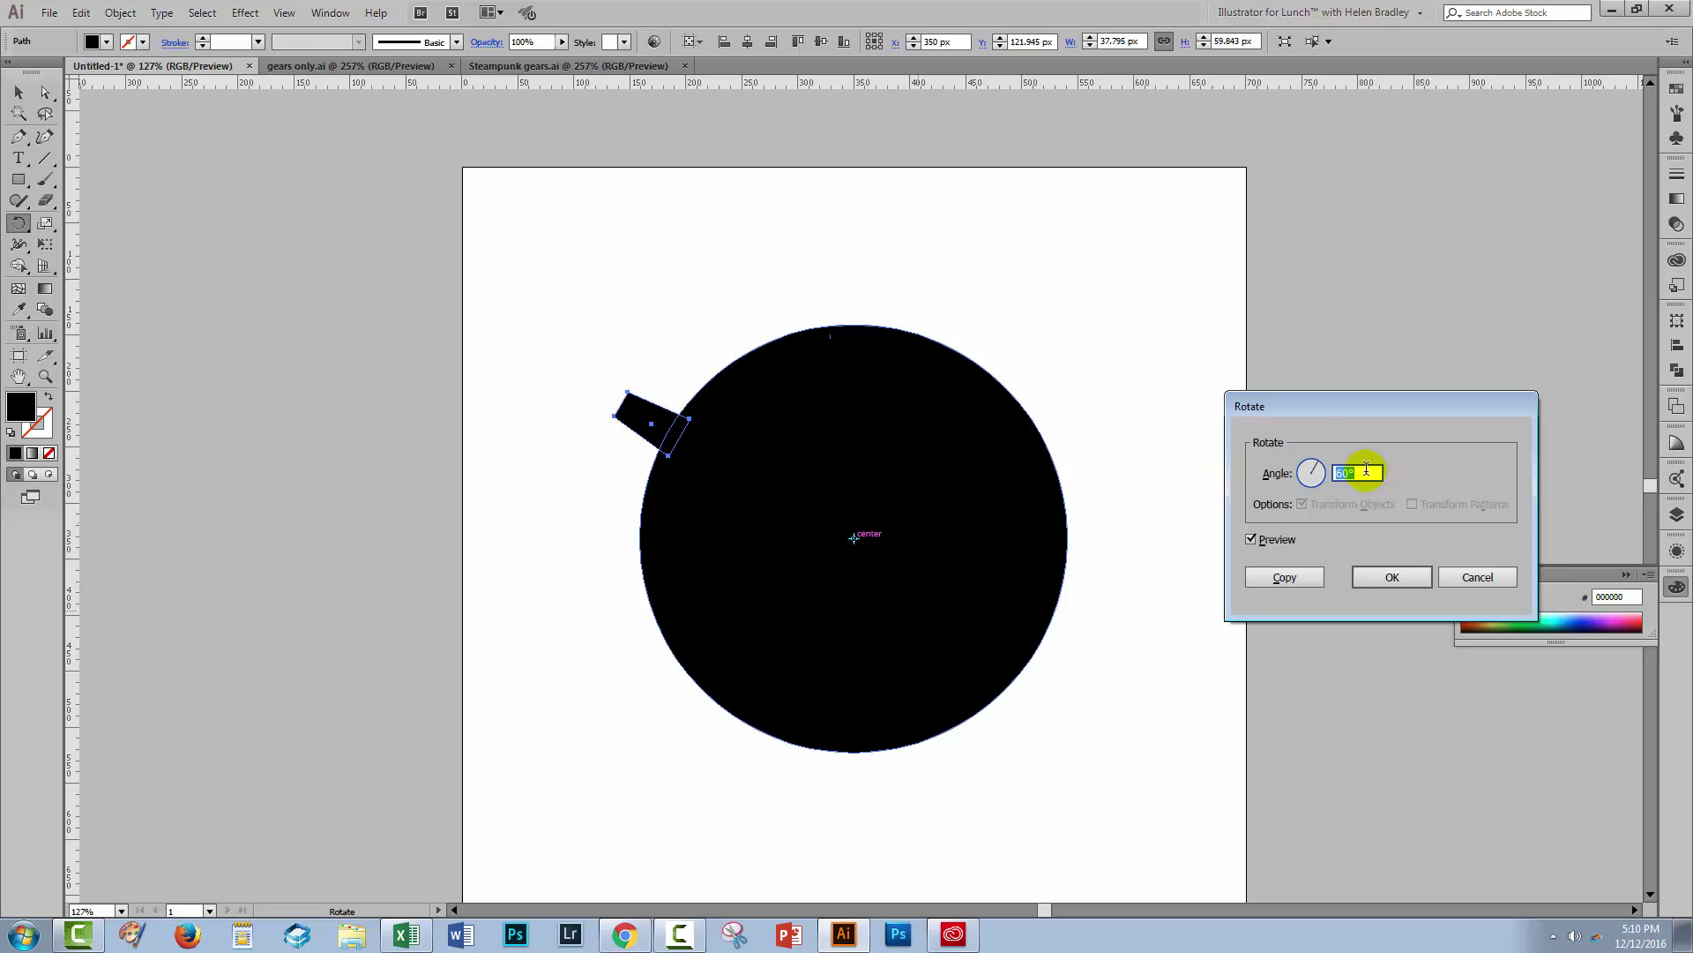
text(45)
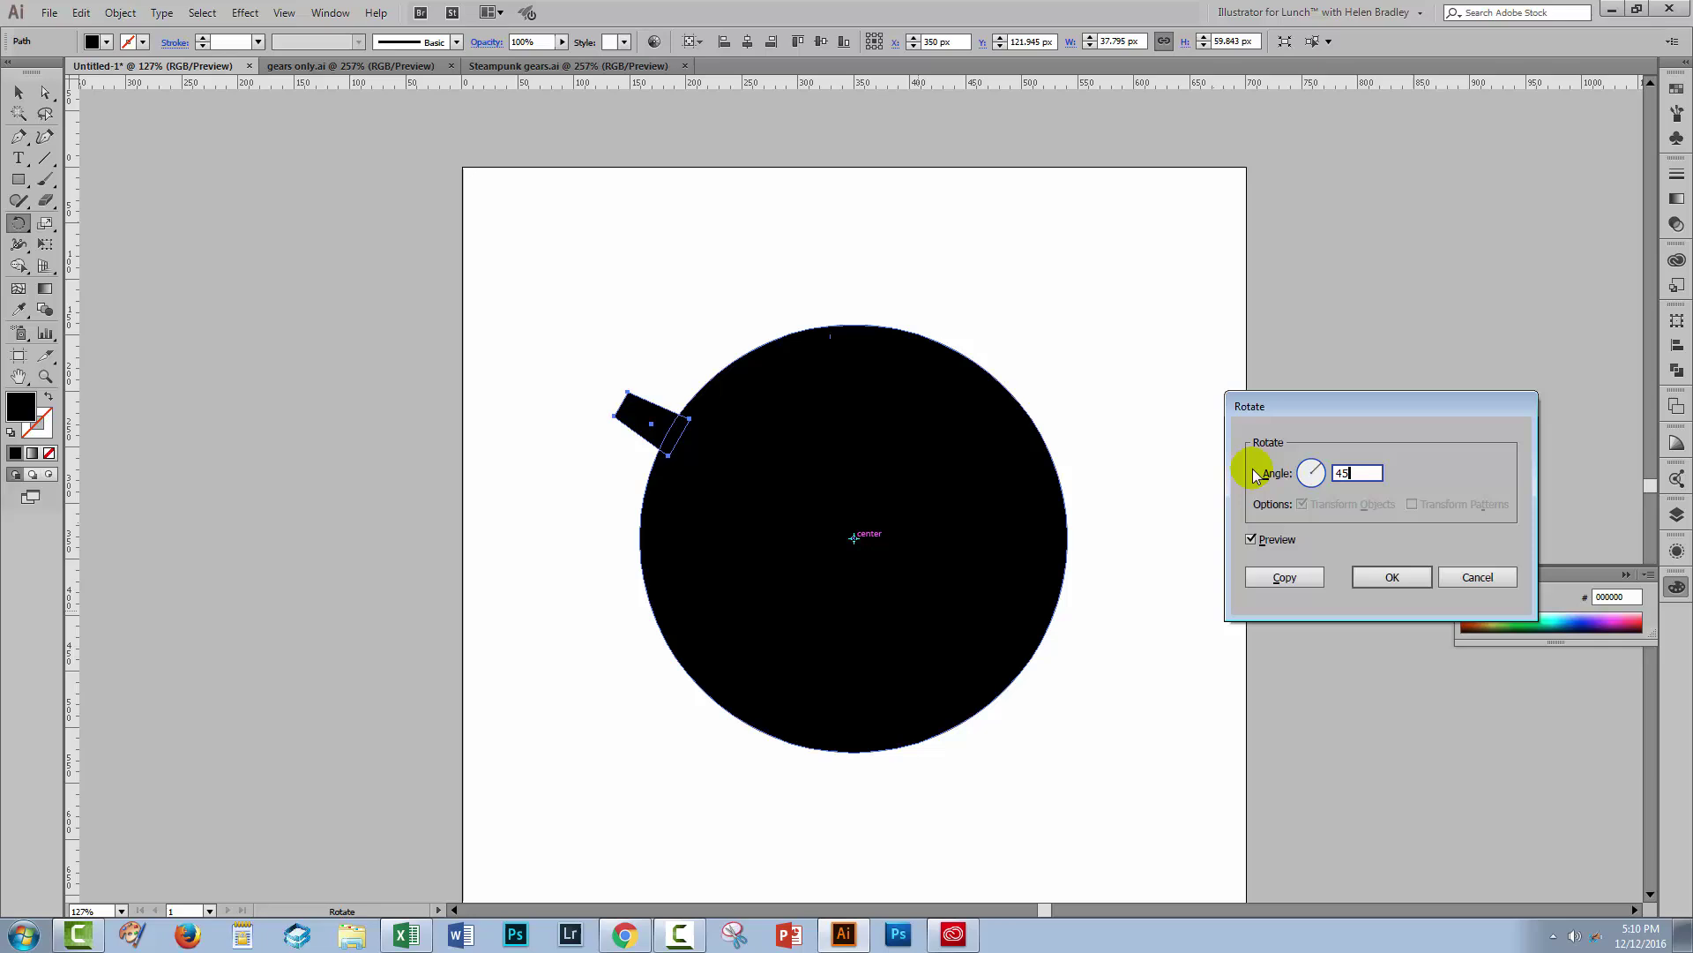
key(Tab)
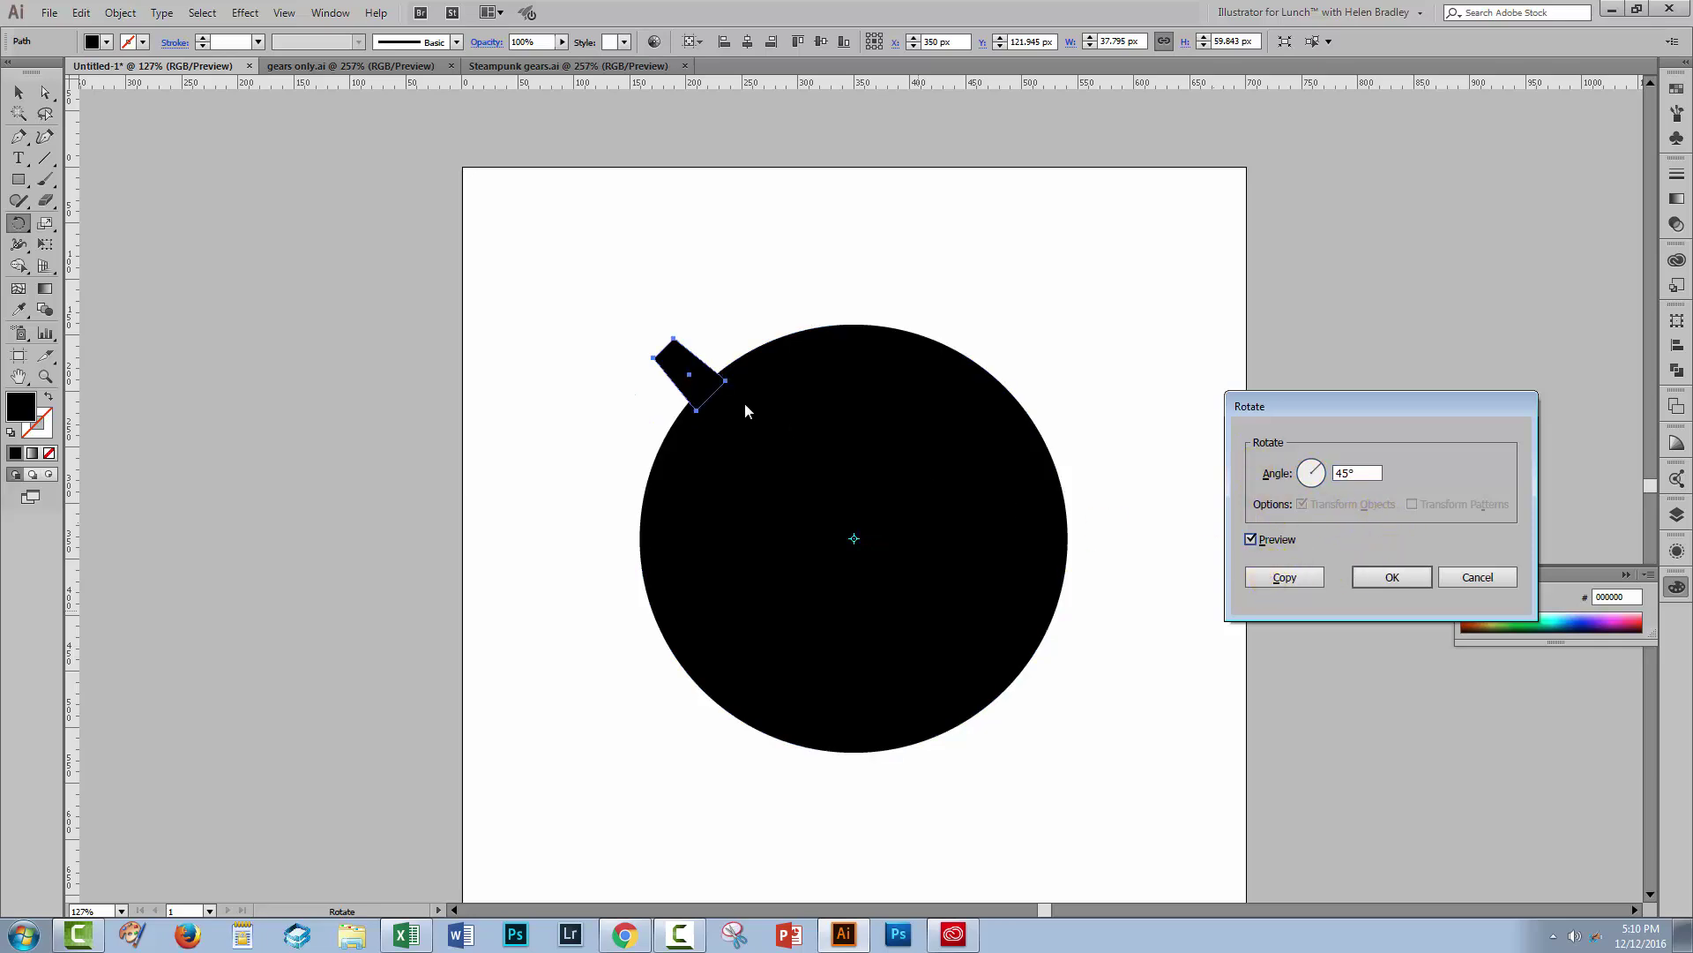
click(1284, 579)
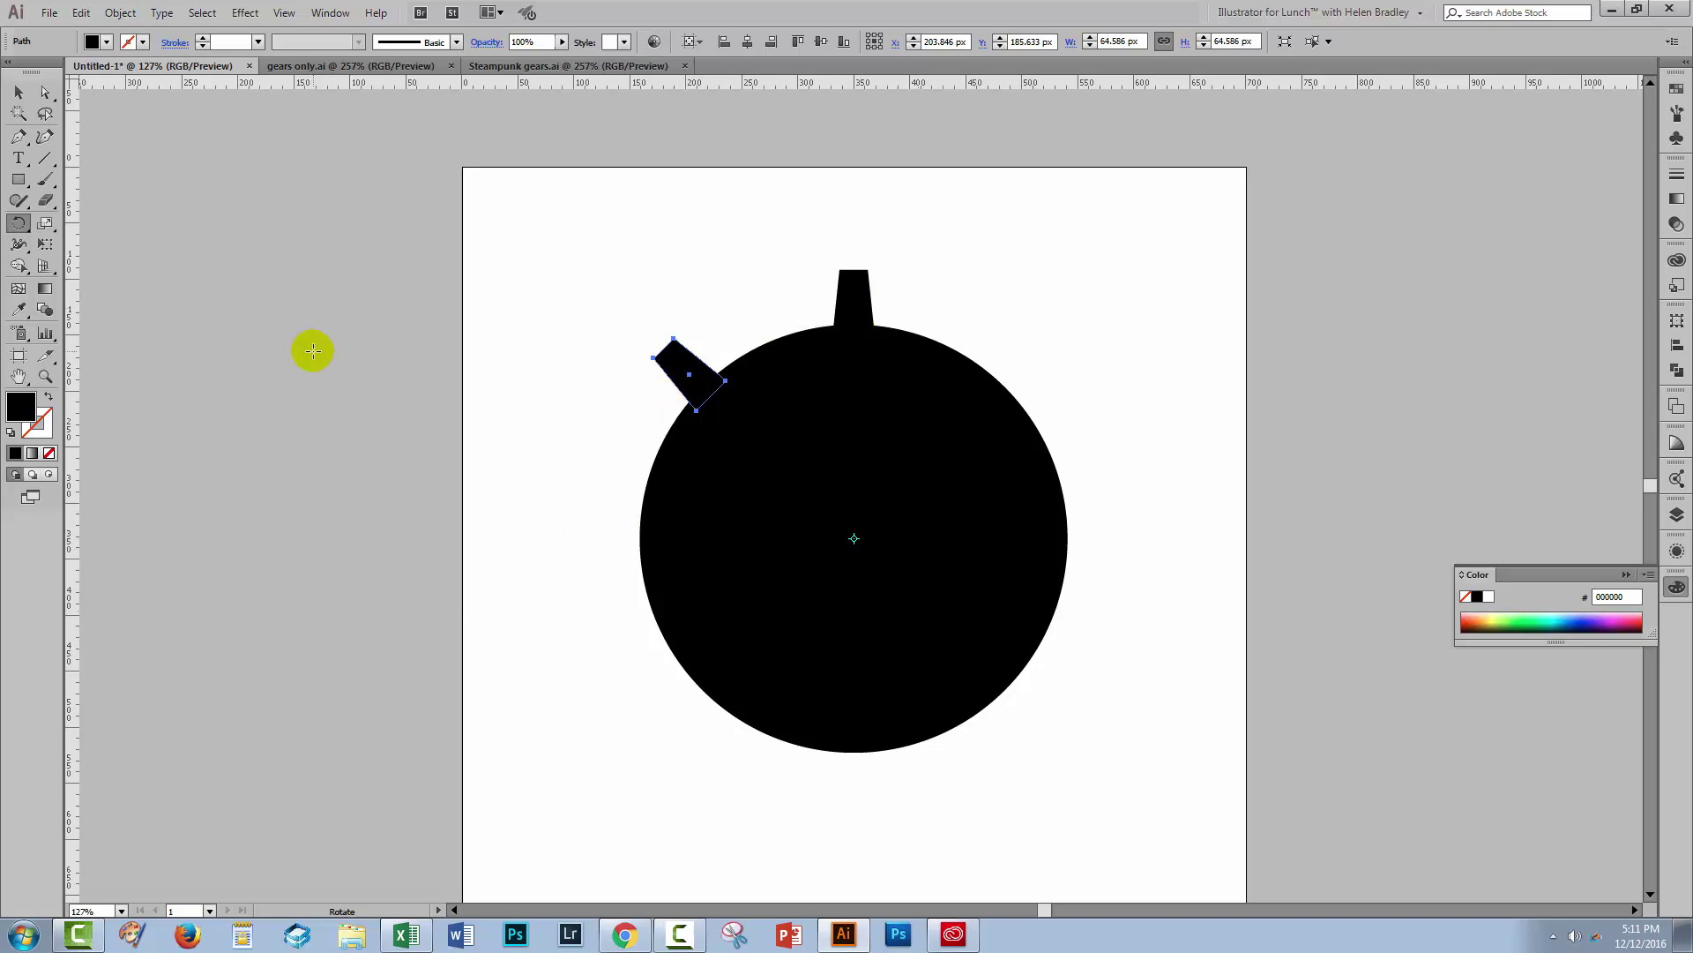
Step: Use Transform Again (Ctrl+D) to keep adding 45° tooth copies until eight teeth ring the circle
click(123, 14)
mouse_move(154, 33)
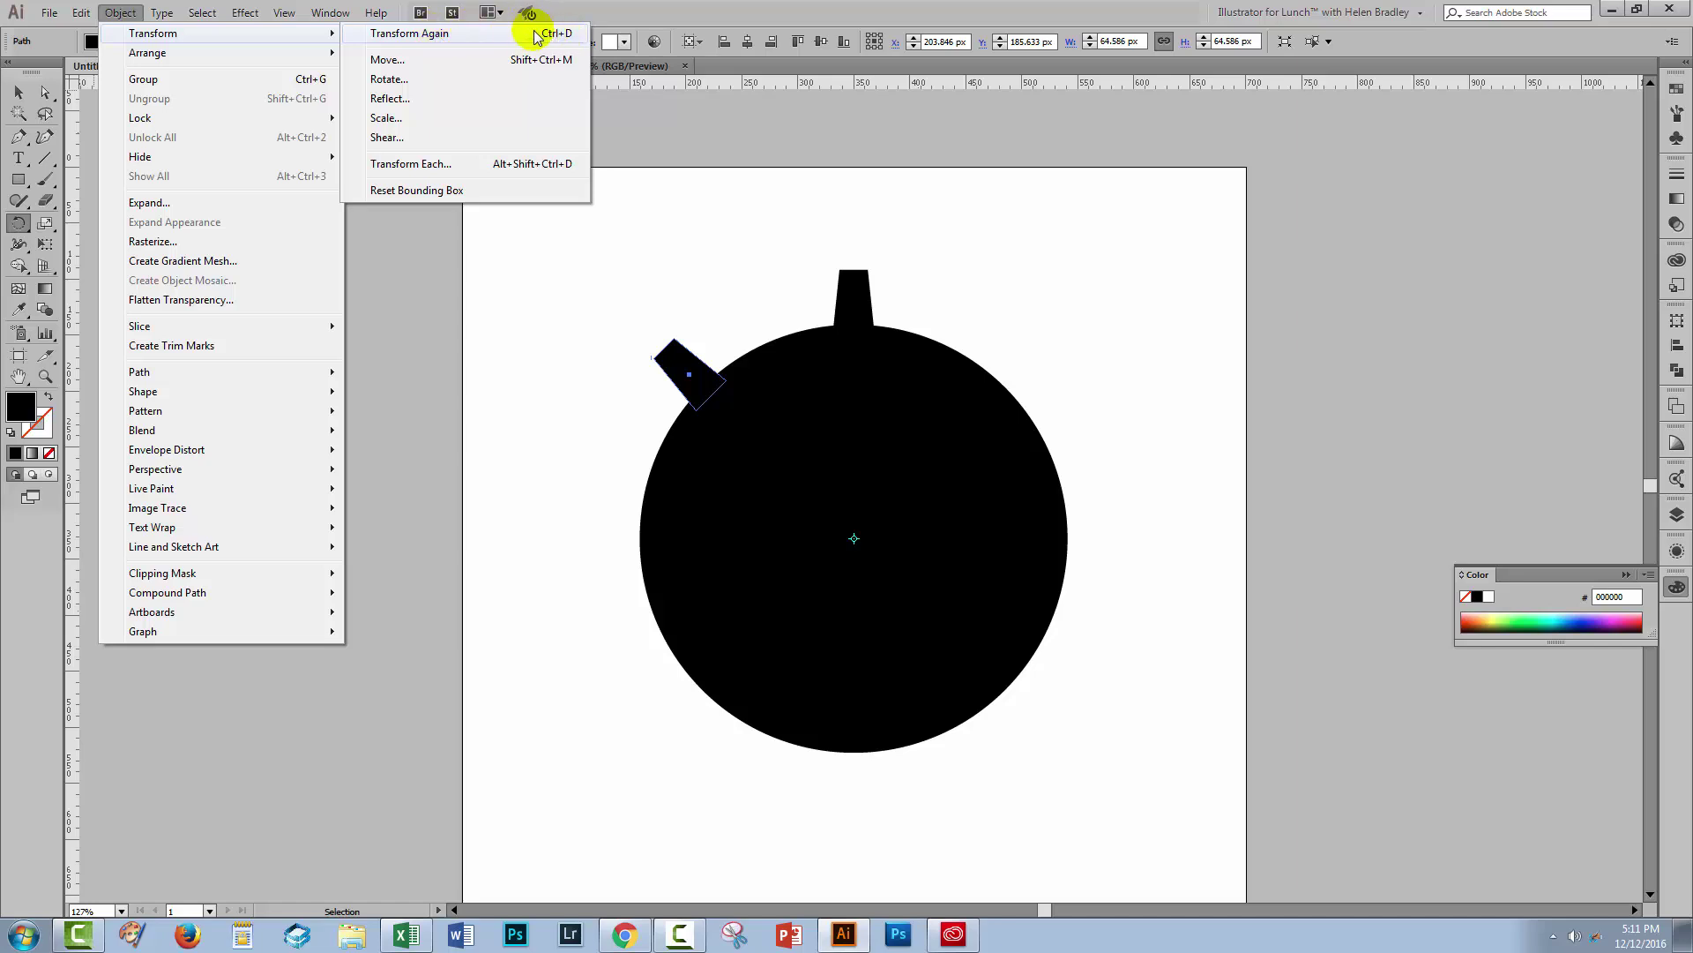
click(422, 35)
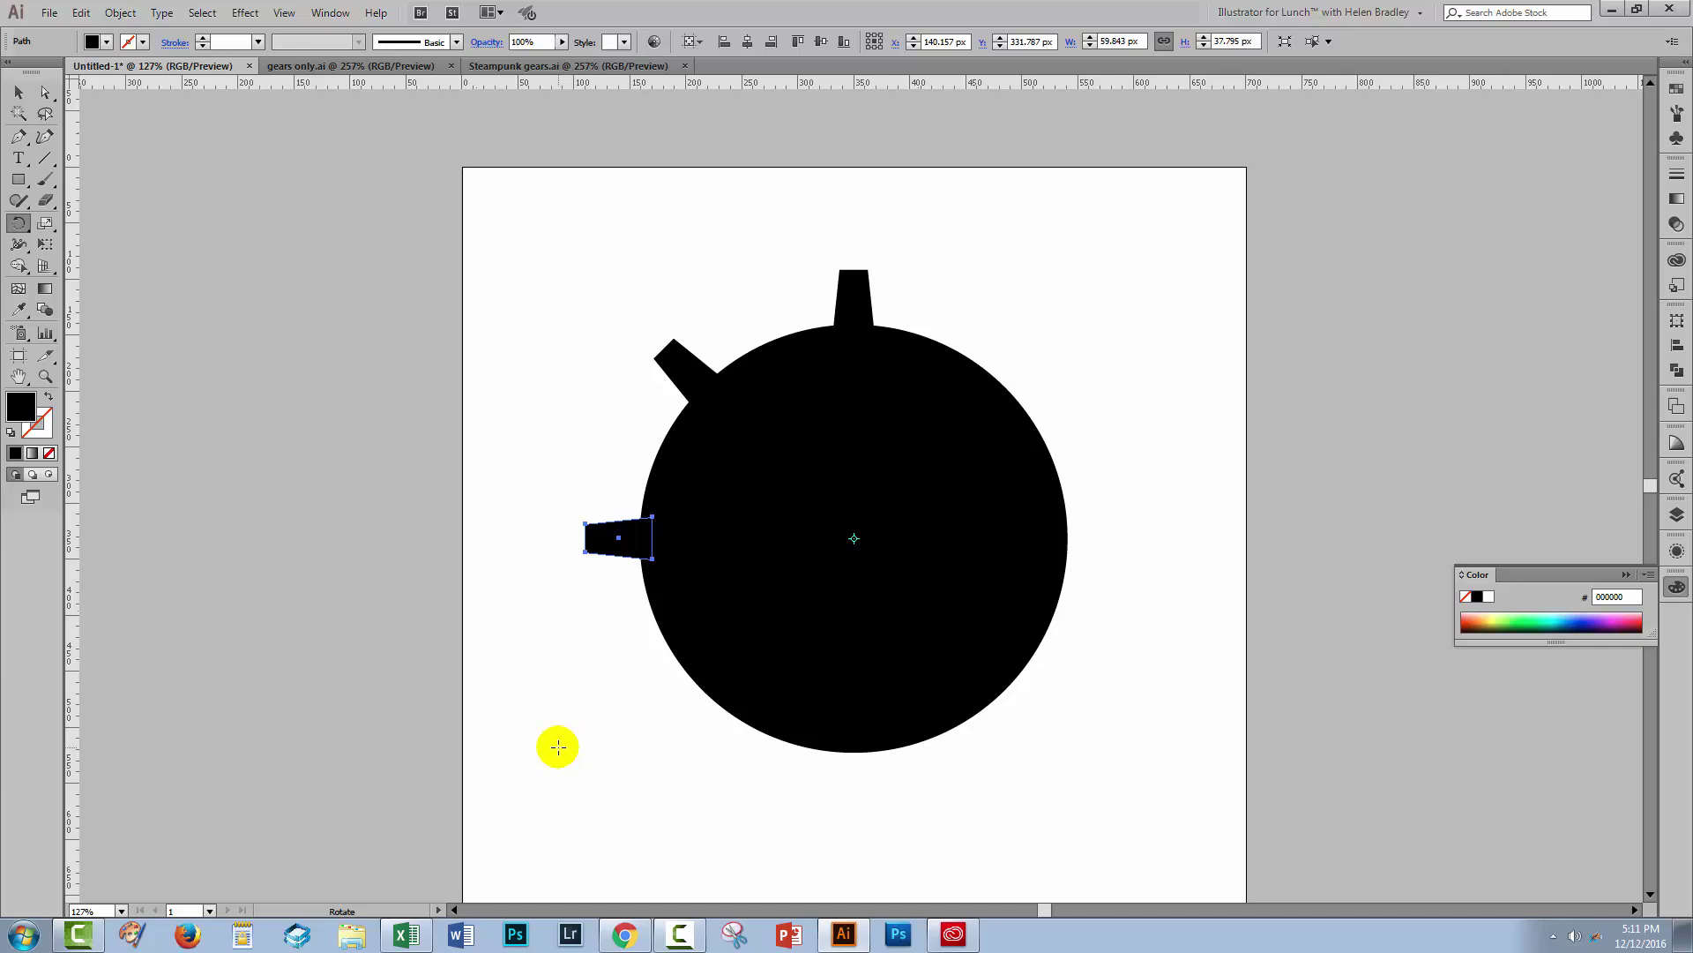
key(ctrl+d)
key(ctrl+d)
key(ctrl+d)
key(ctrl+d)
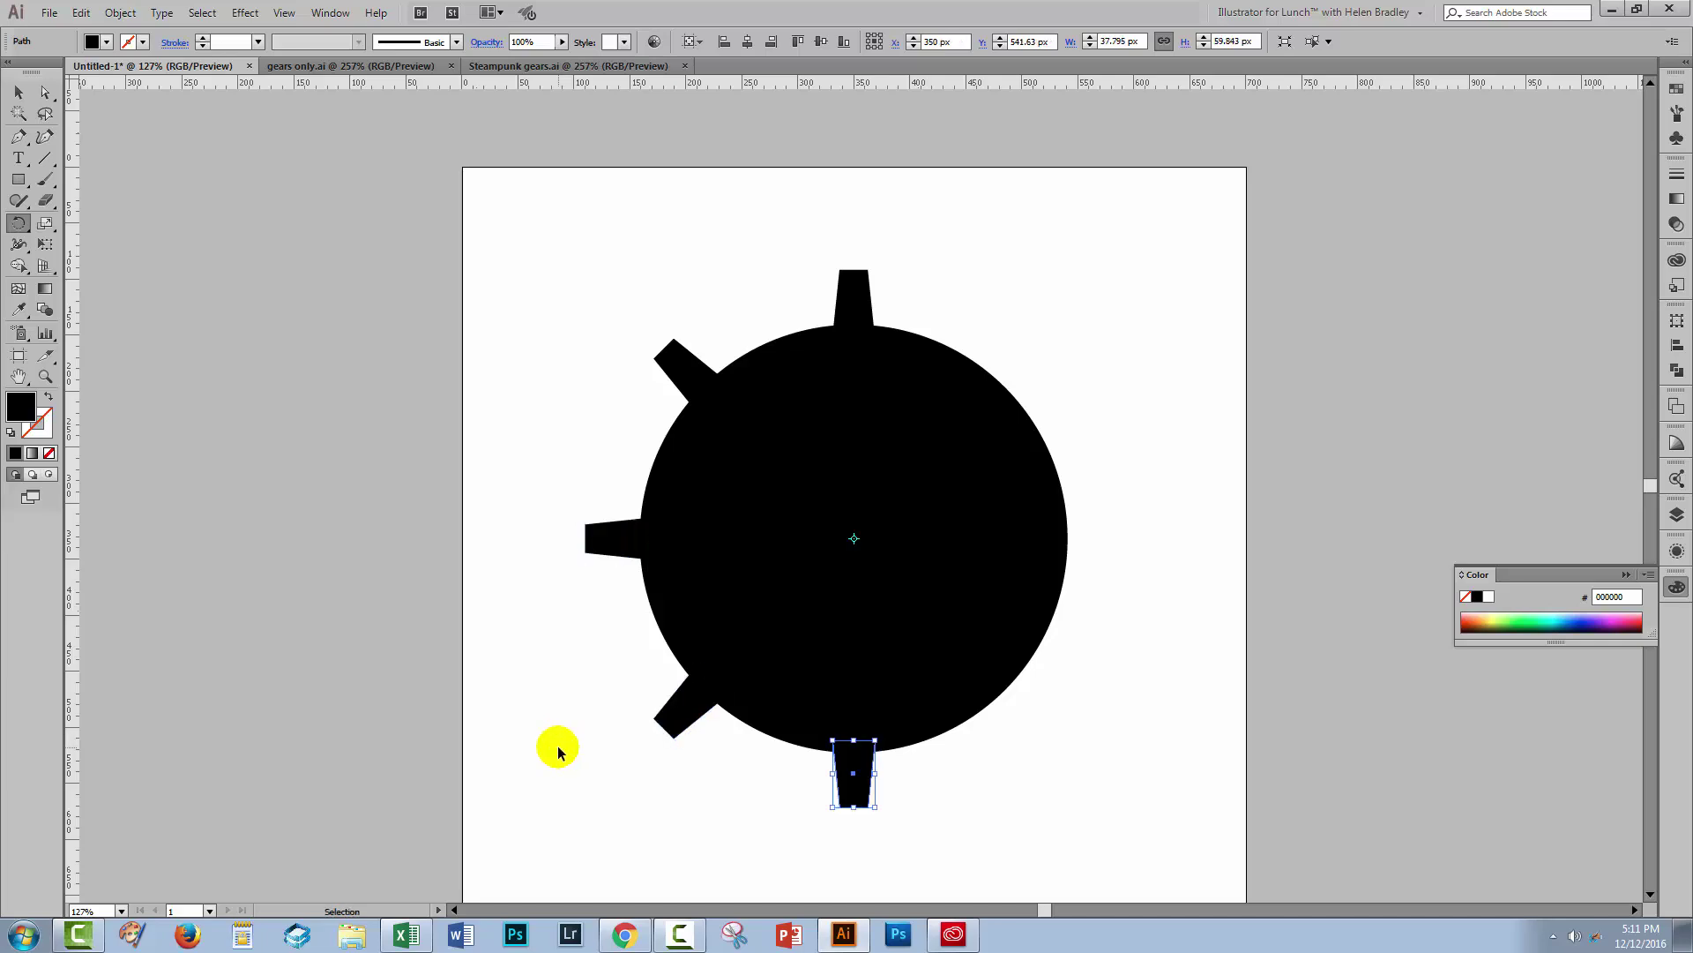
key(ctrl+d)
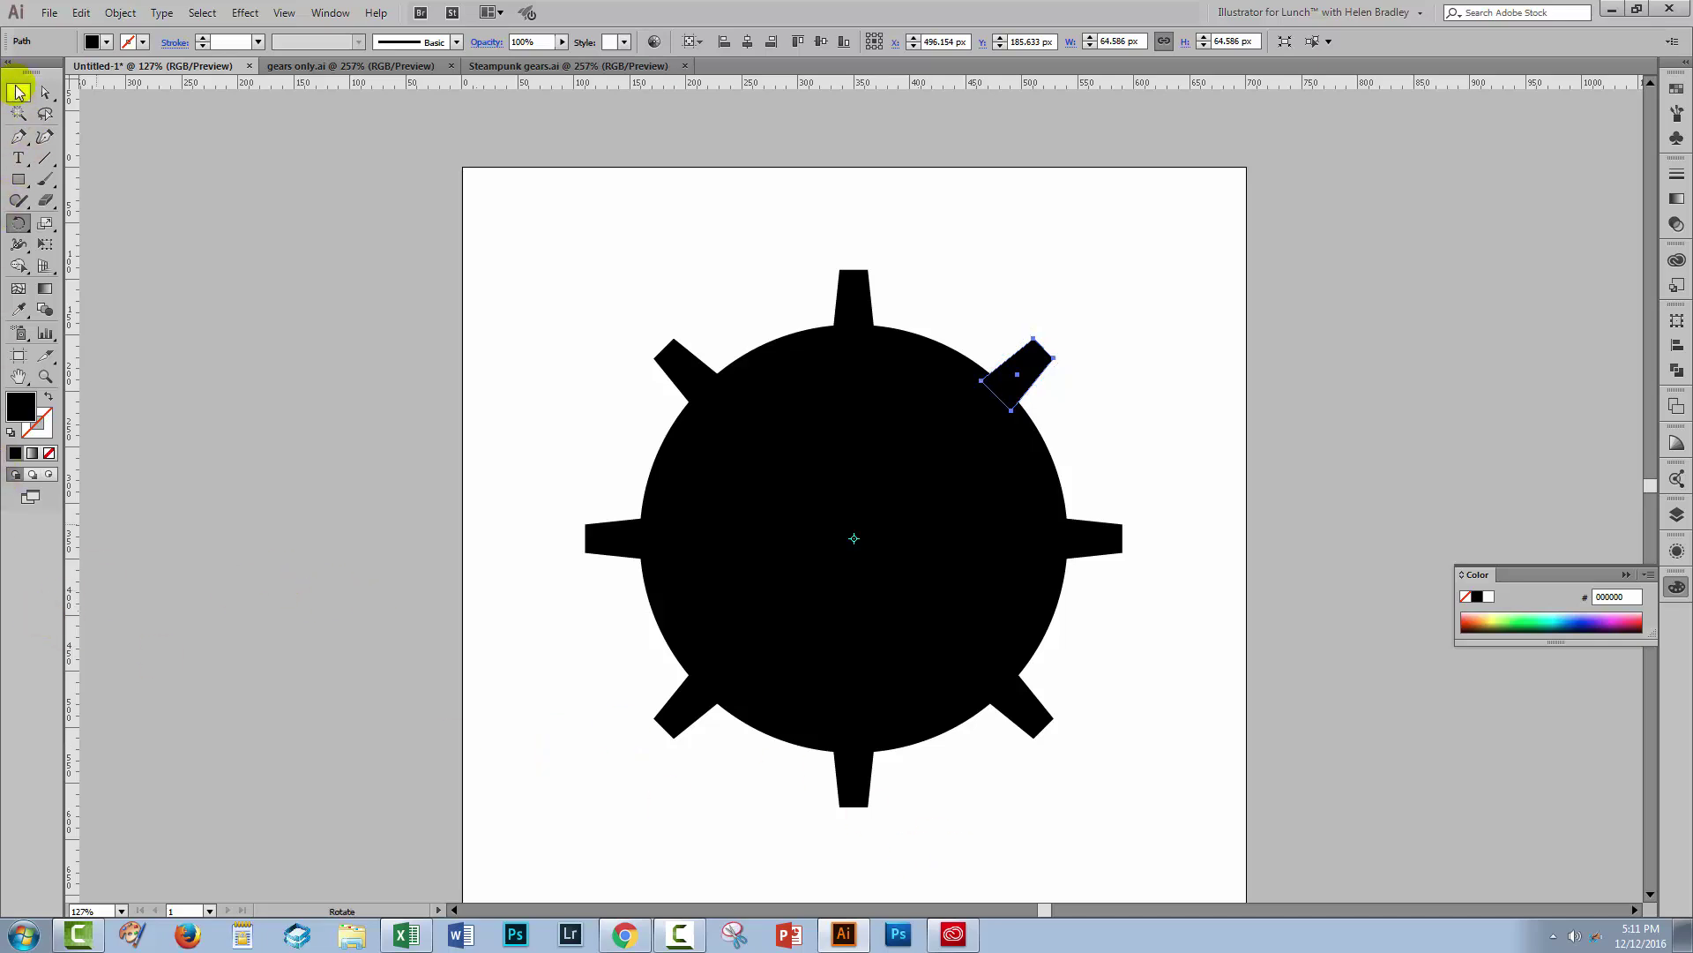
click(15, 92)
Step: Select the circle and all eight teeth and unite them with Pathfinder Unite
click(577, 283)
drag(542, 221, 1181, 847)
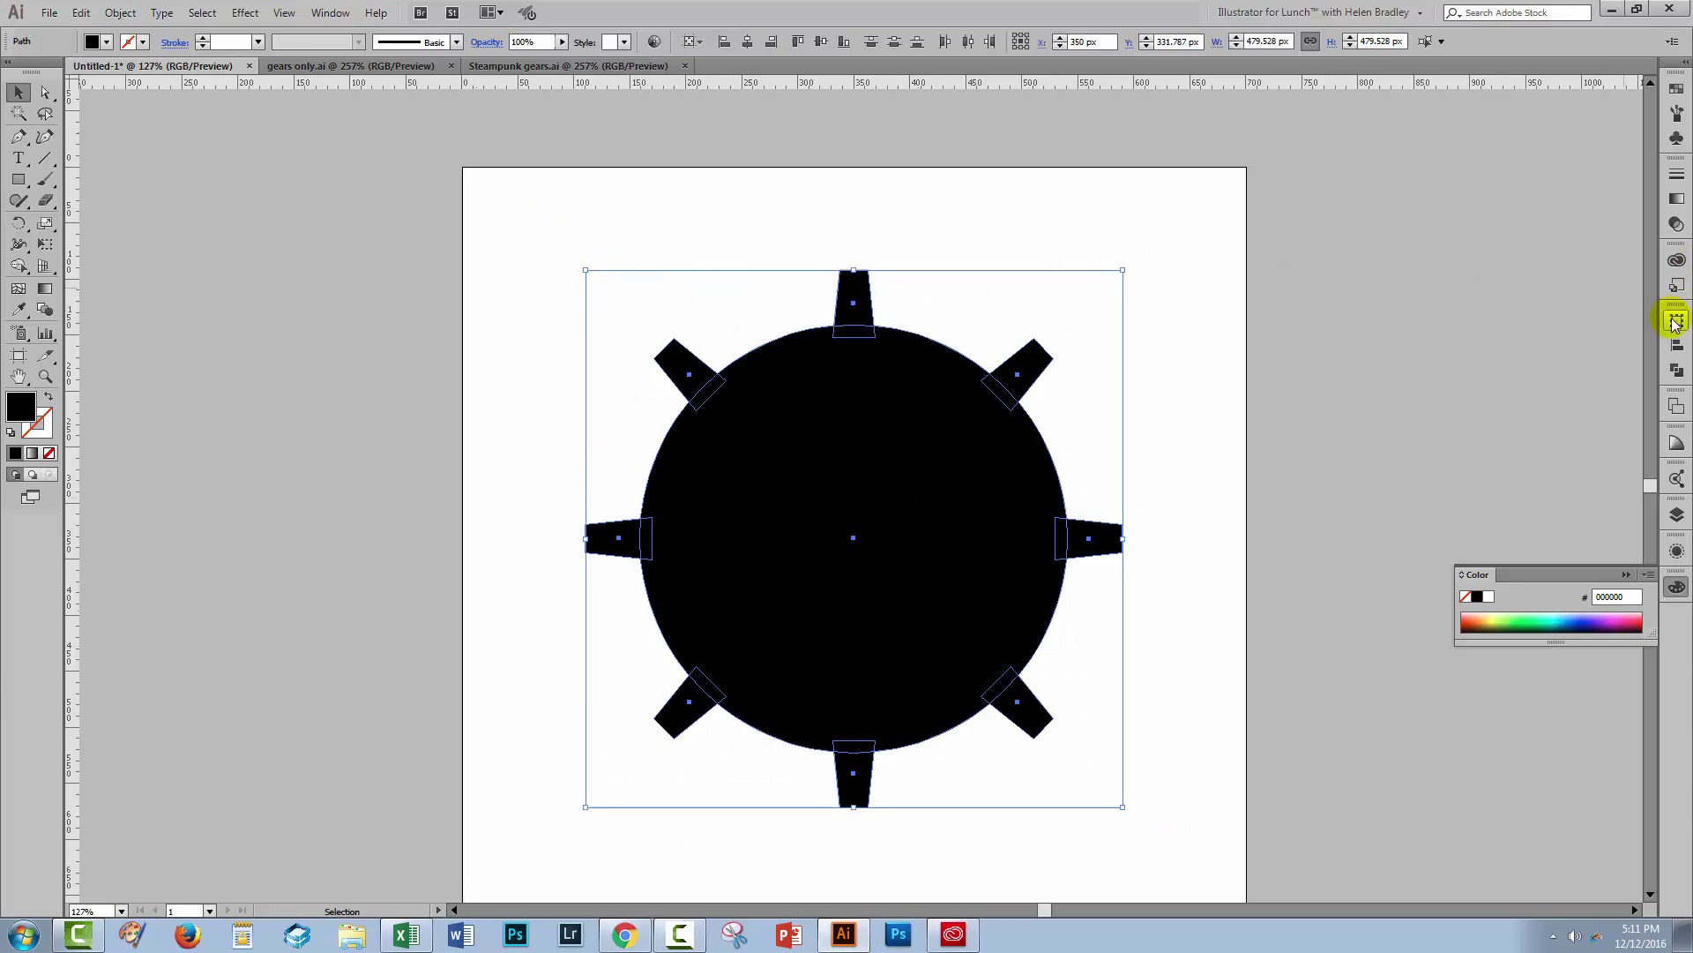
click(1678, 374)
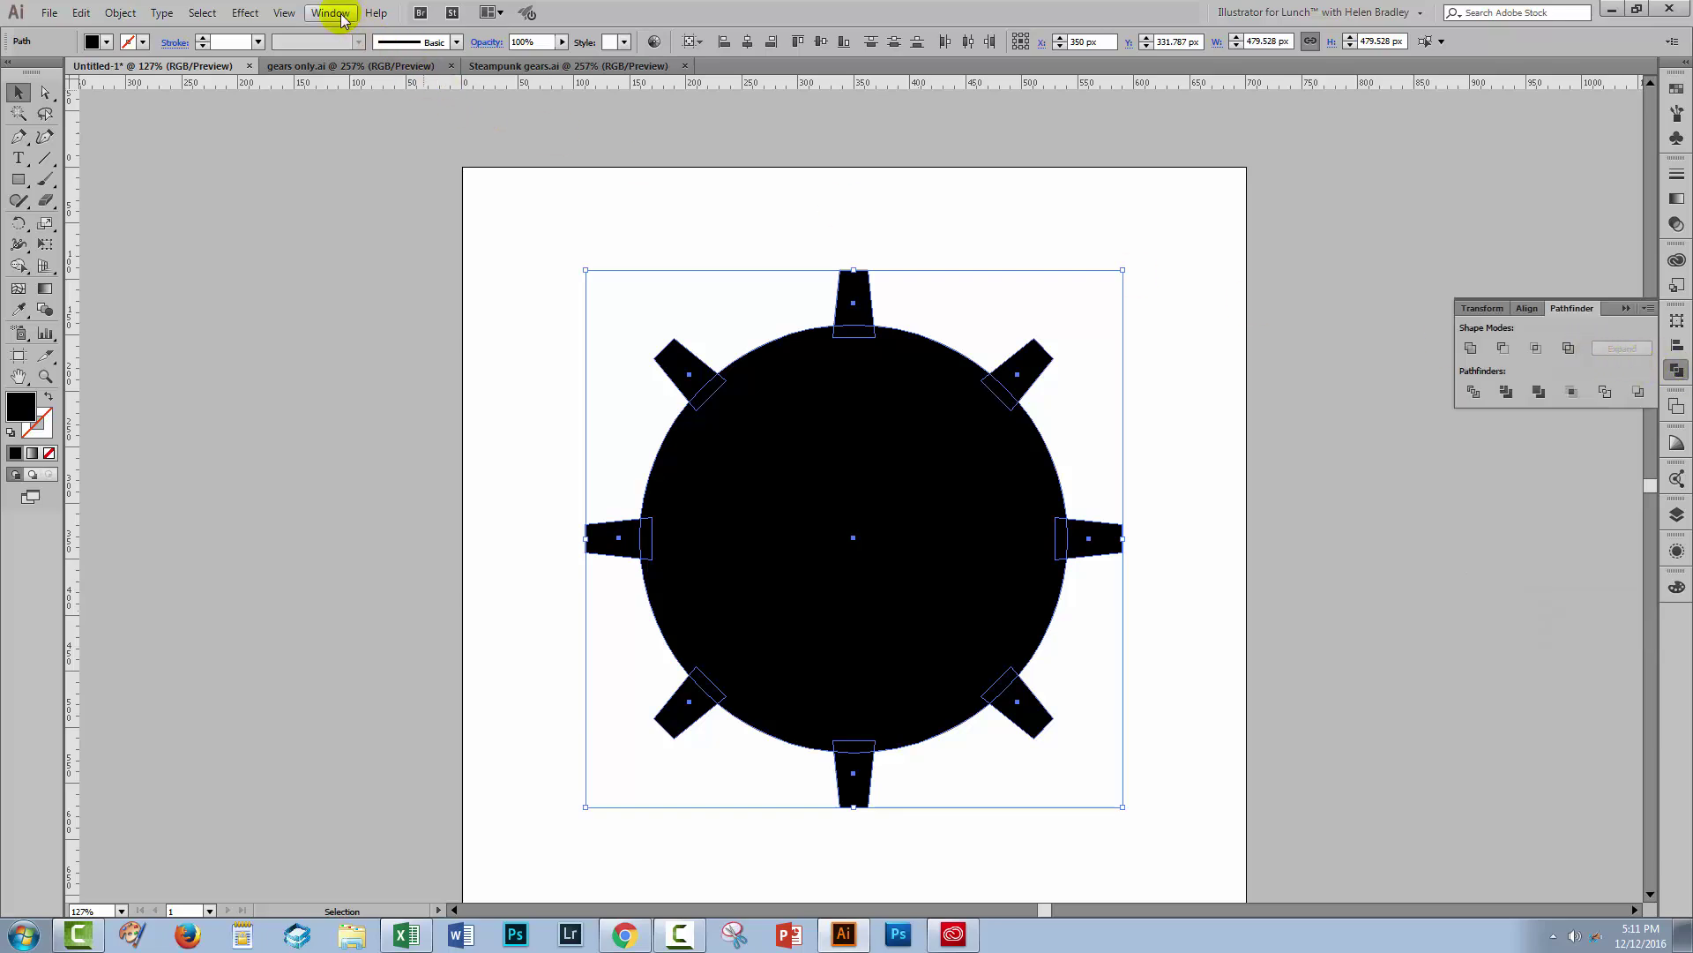
click(1470, 350)
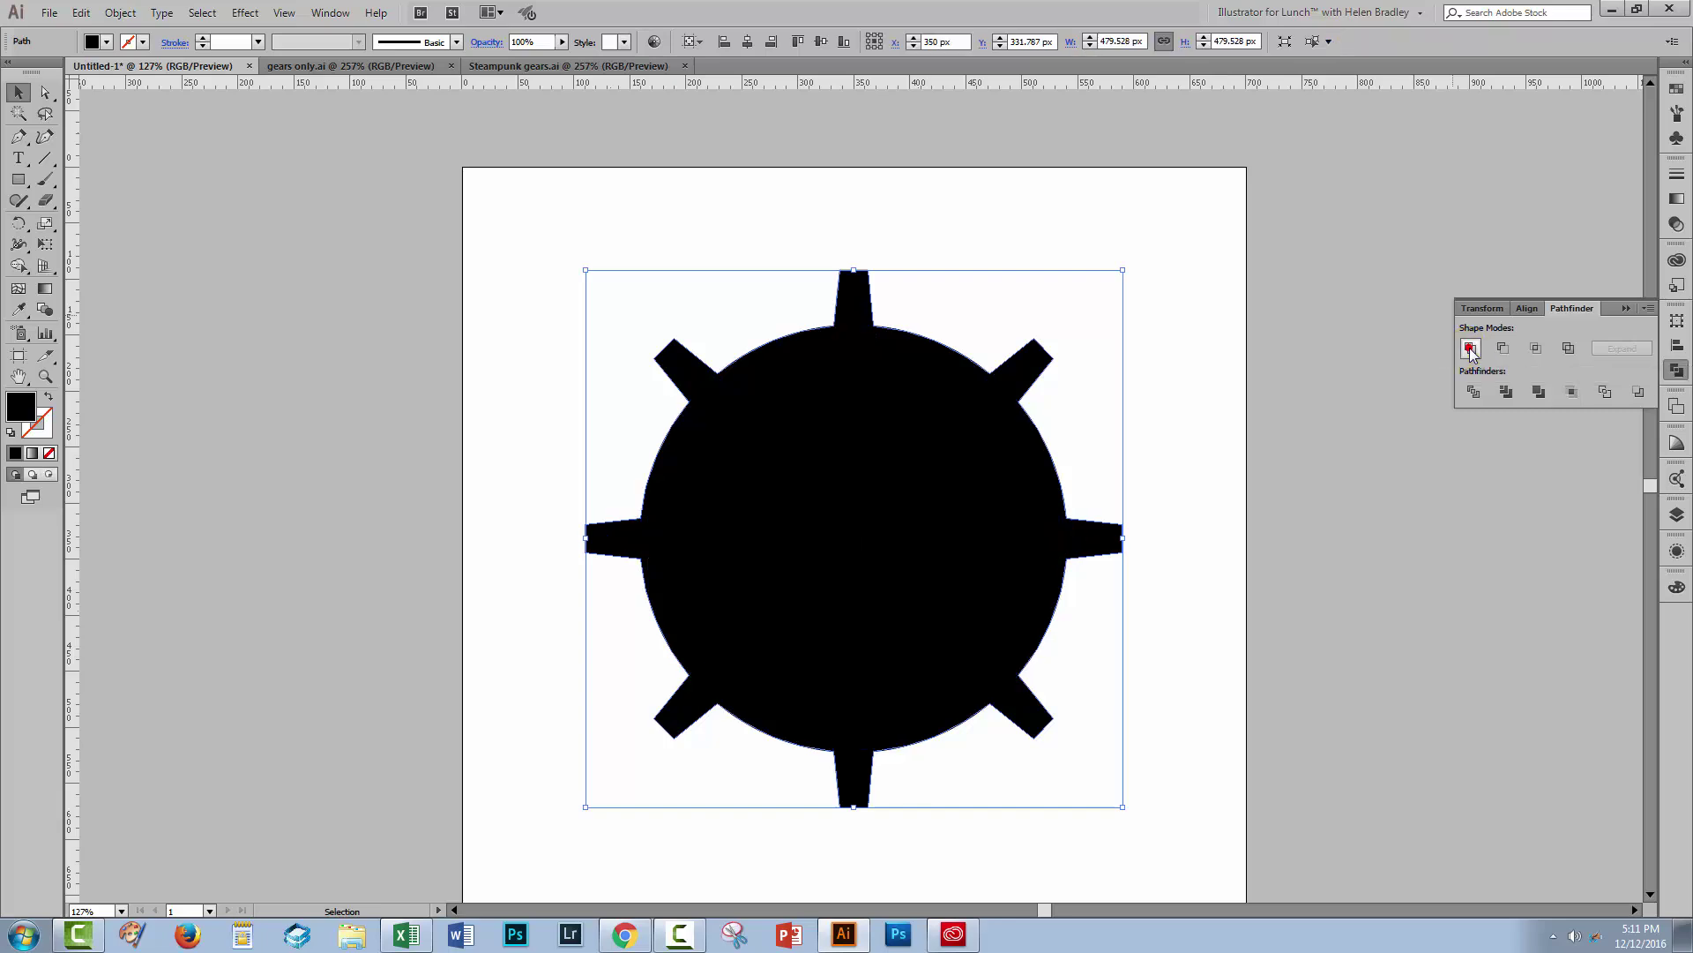
click(1210, 661)
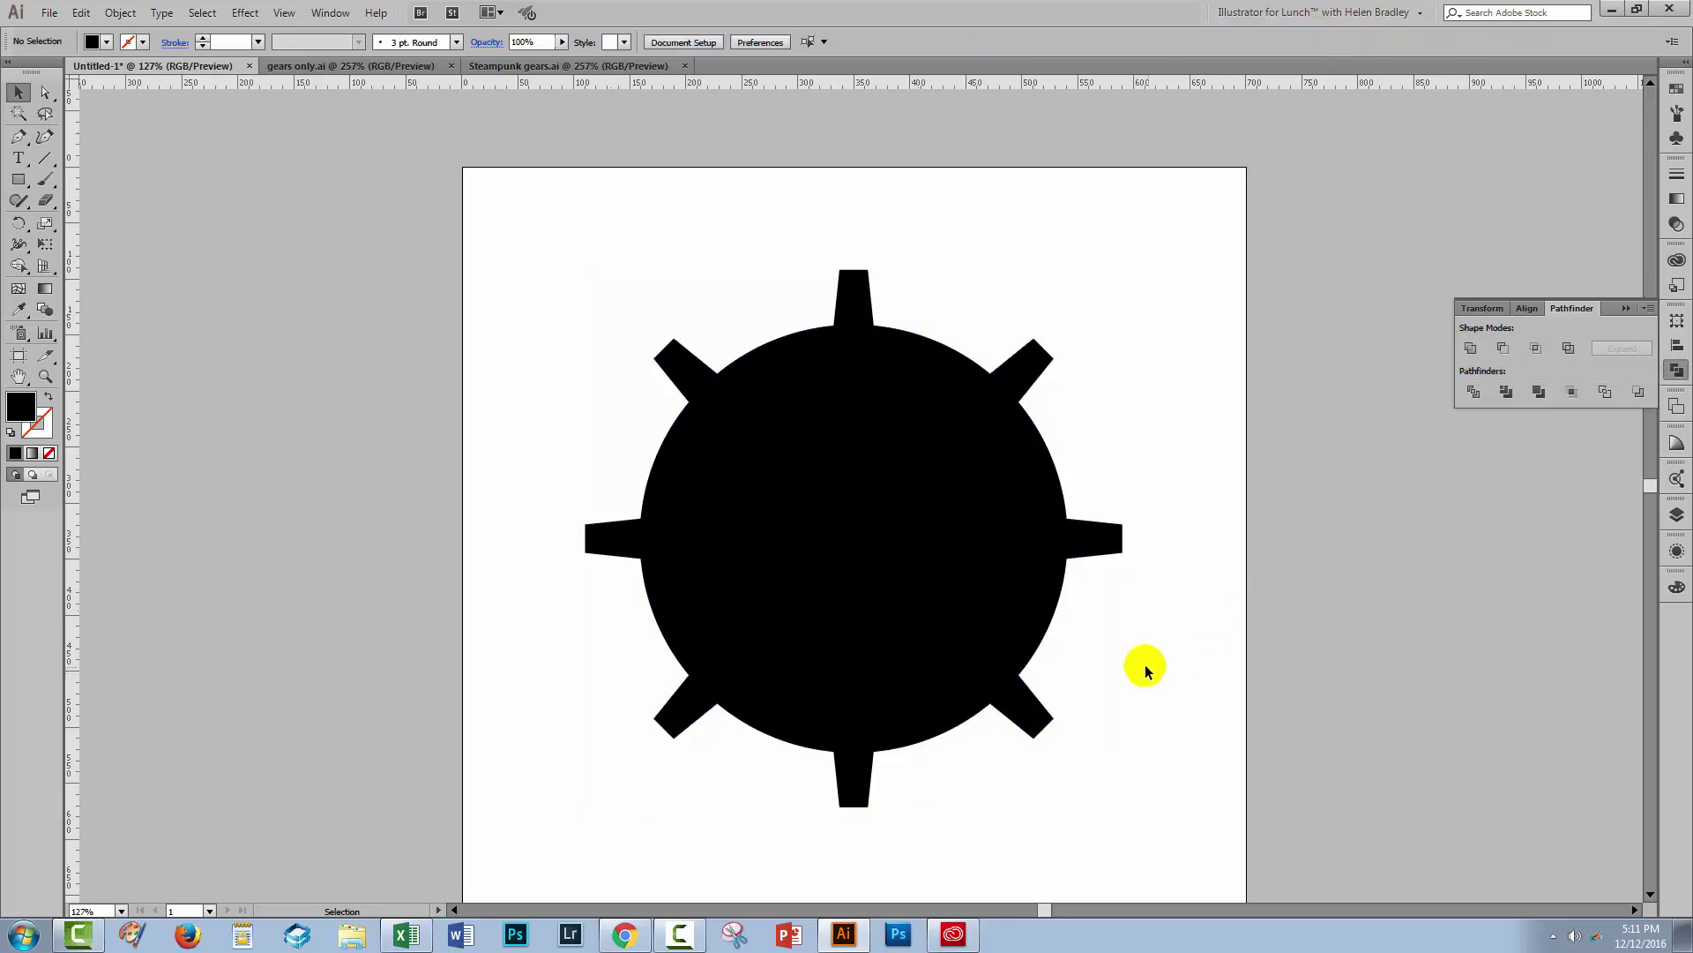
Step: Draw a small 34.252 px circle and fill it with the yellow-green swatch
click(18, 180)
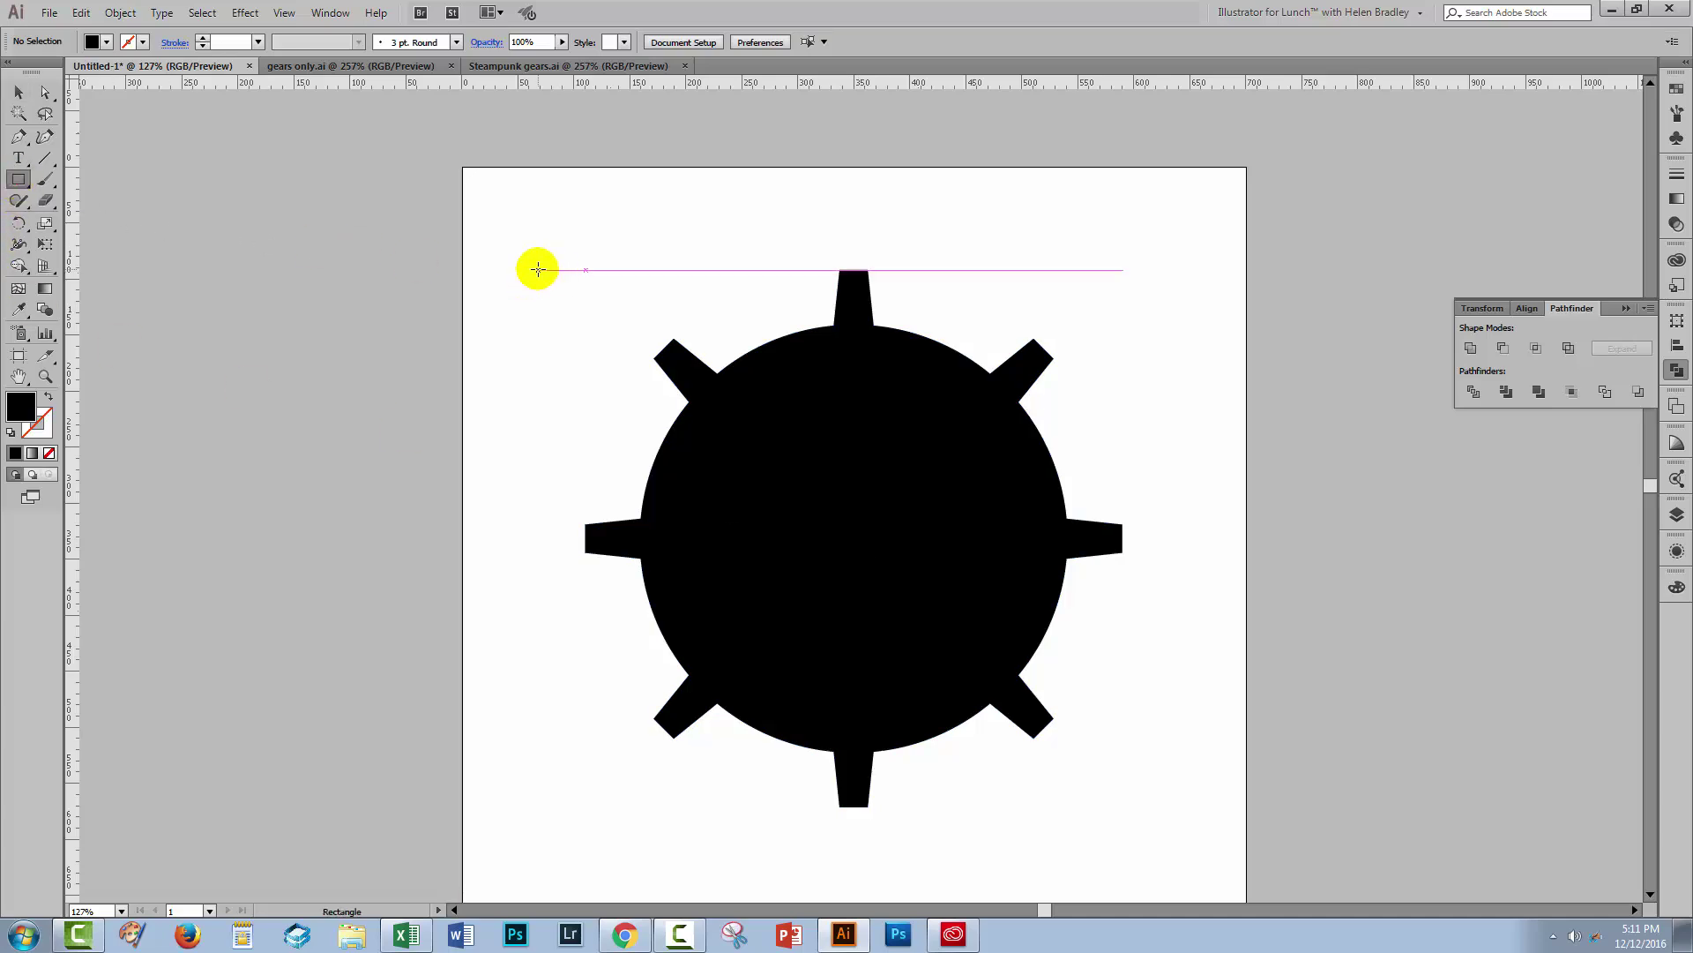
drag(17, 179, 104, 222)
drag(521, 266, 562, 307)
click(1677, 89)
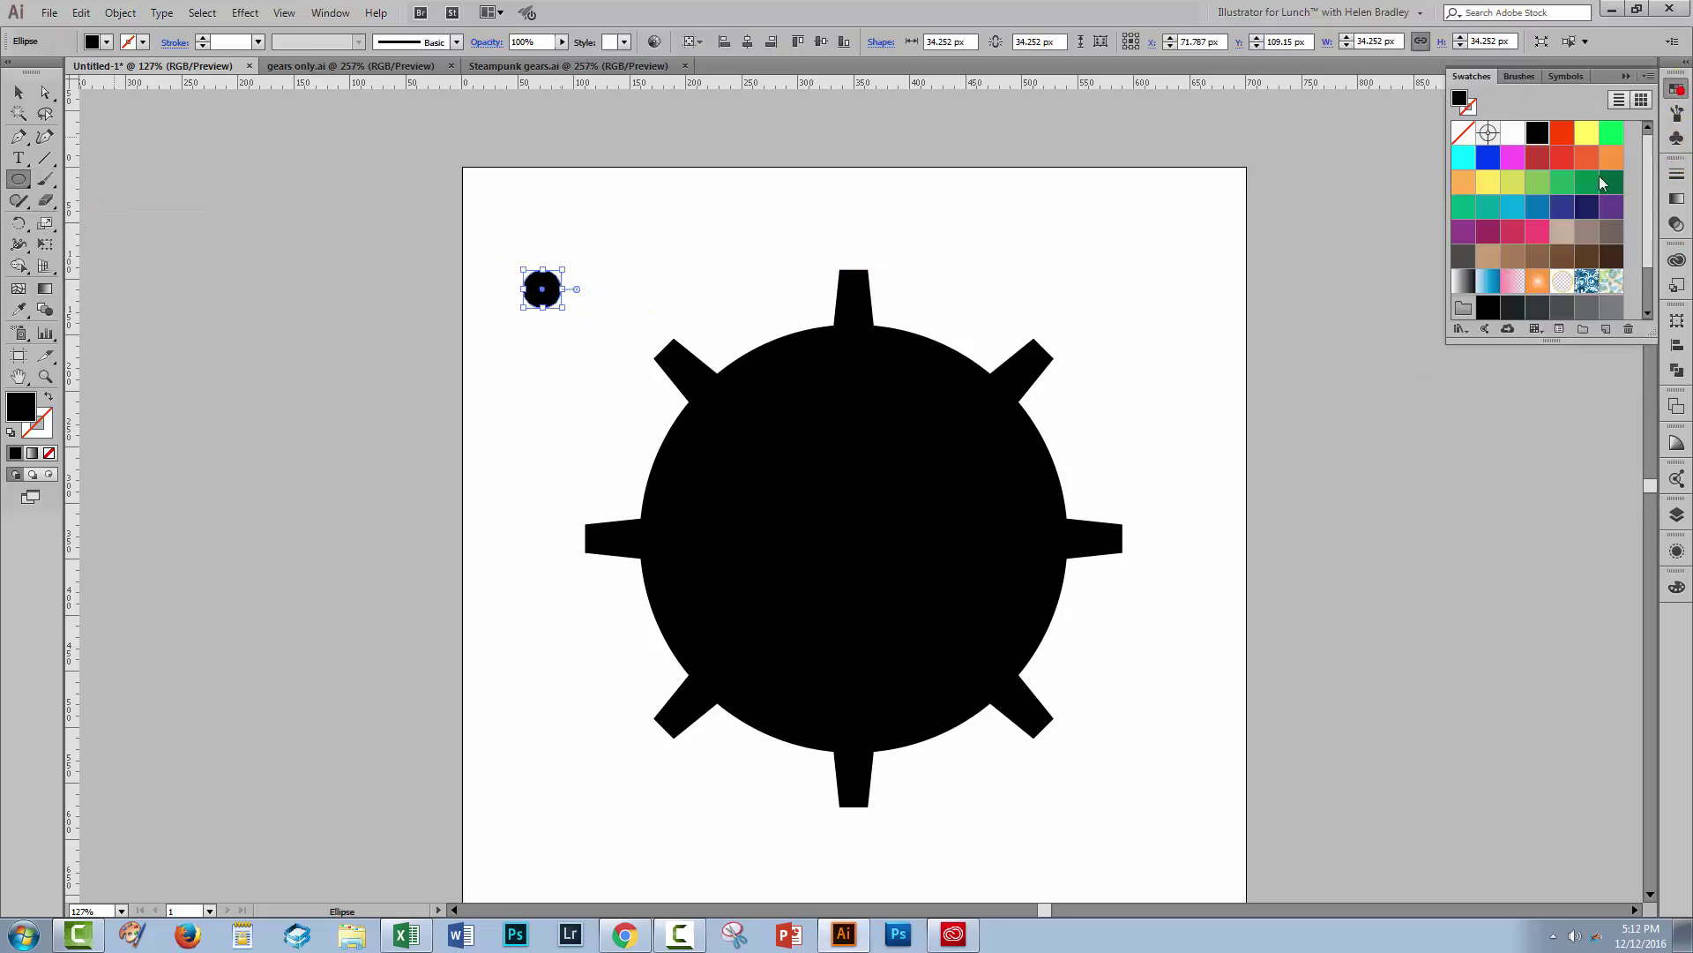
click(1512, 182)
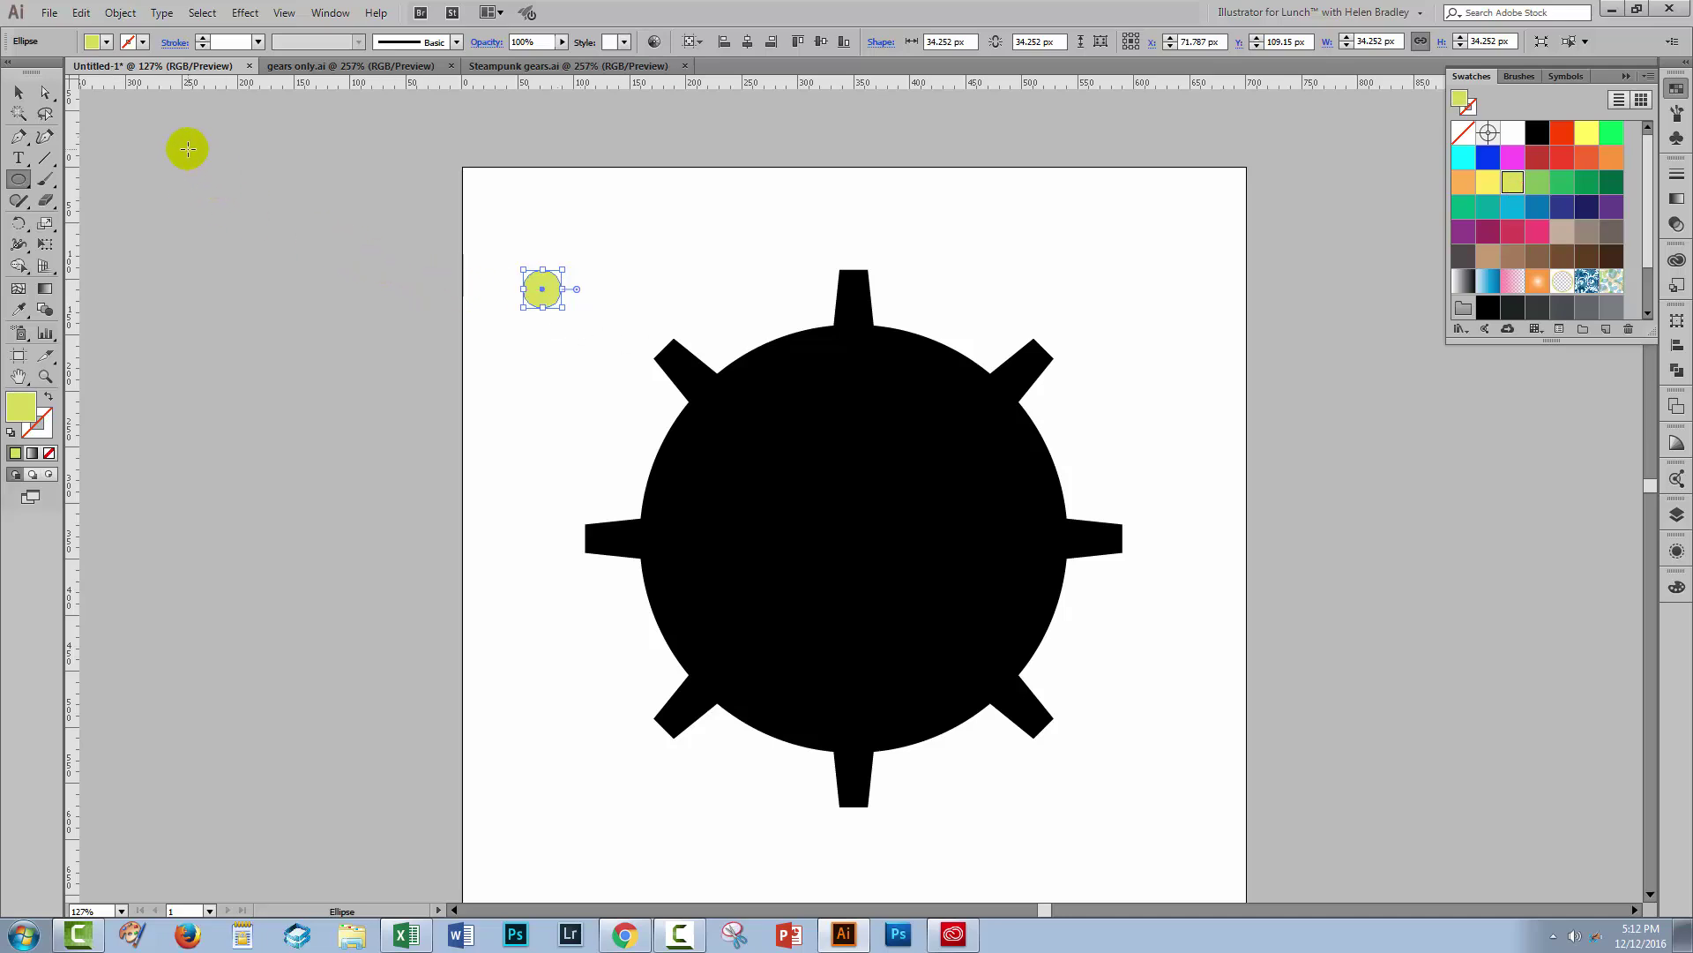
Step: Centre the yellow-green circle horizontally and vertically on the gear, then select both again
click(18, 91)
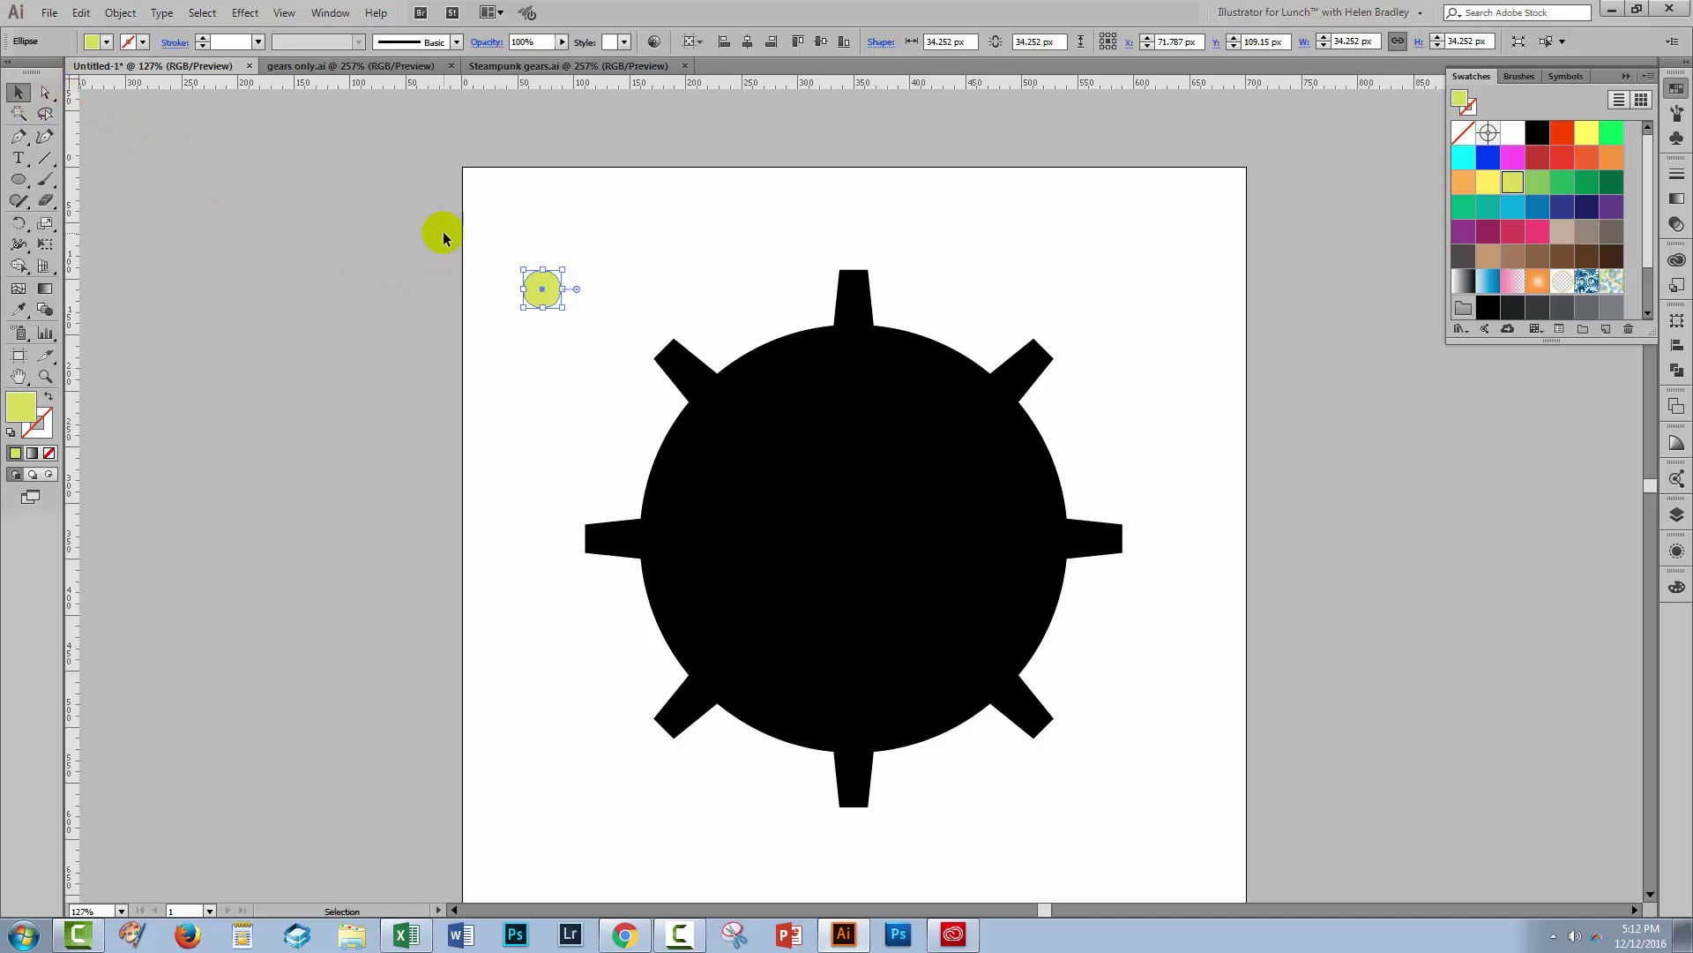
click(472, 214)
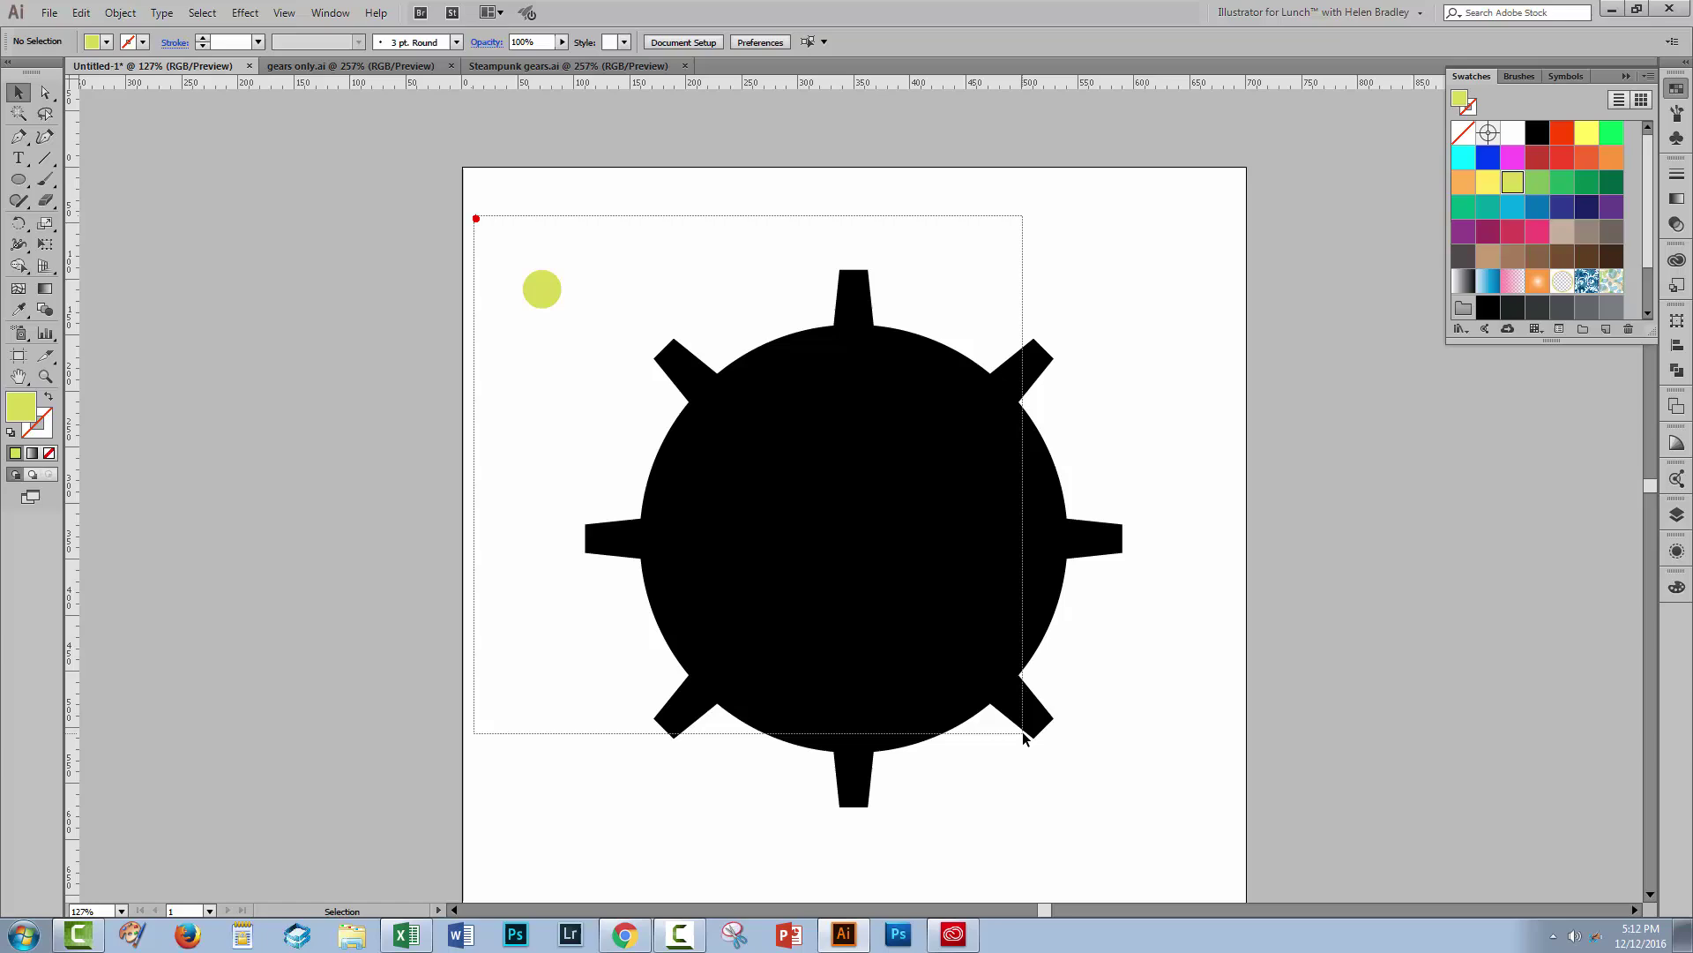
drag(1023, 732, 1025, 734)
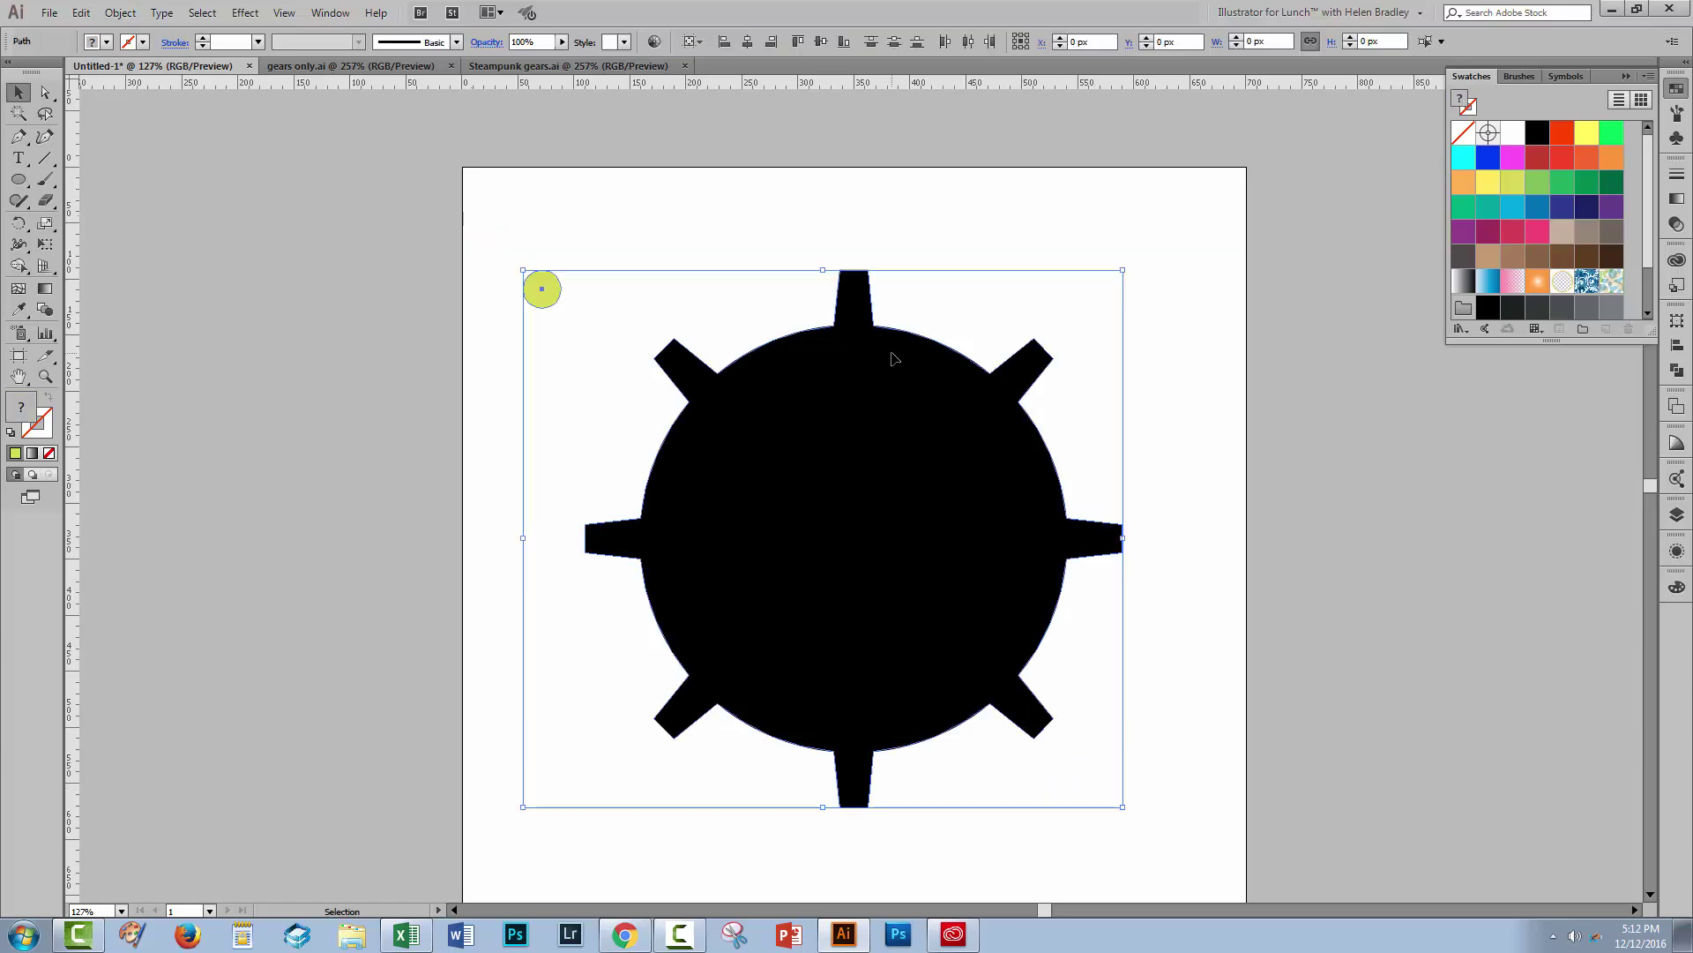
click(748, 43)
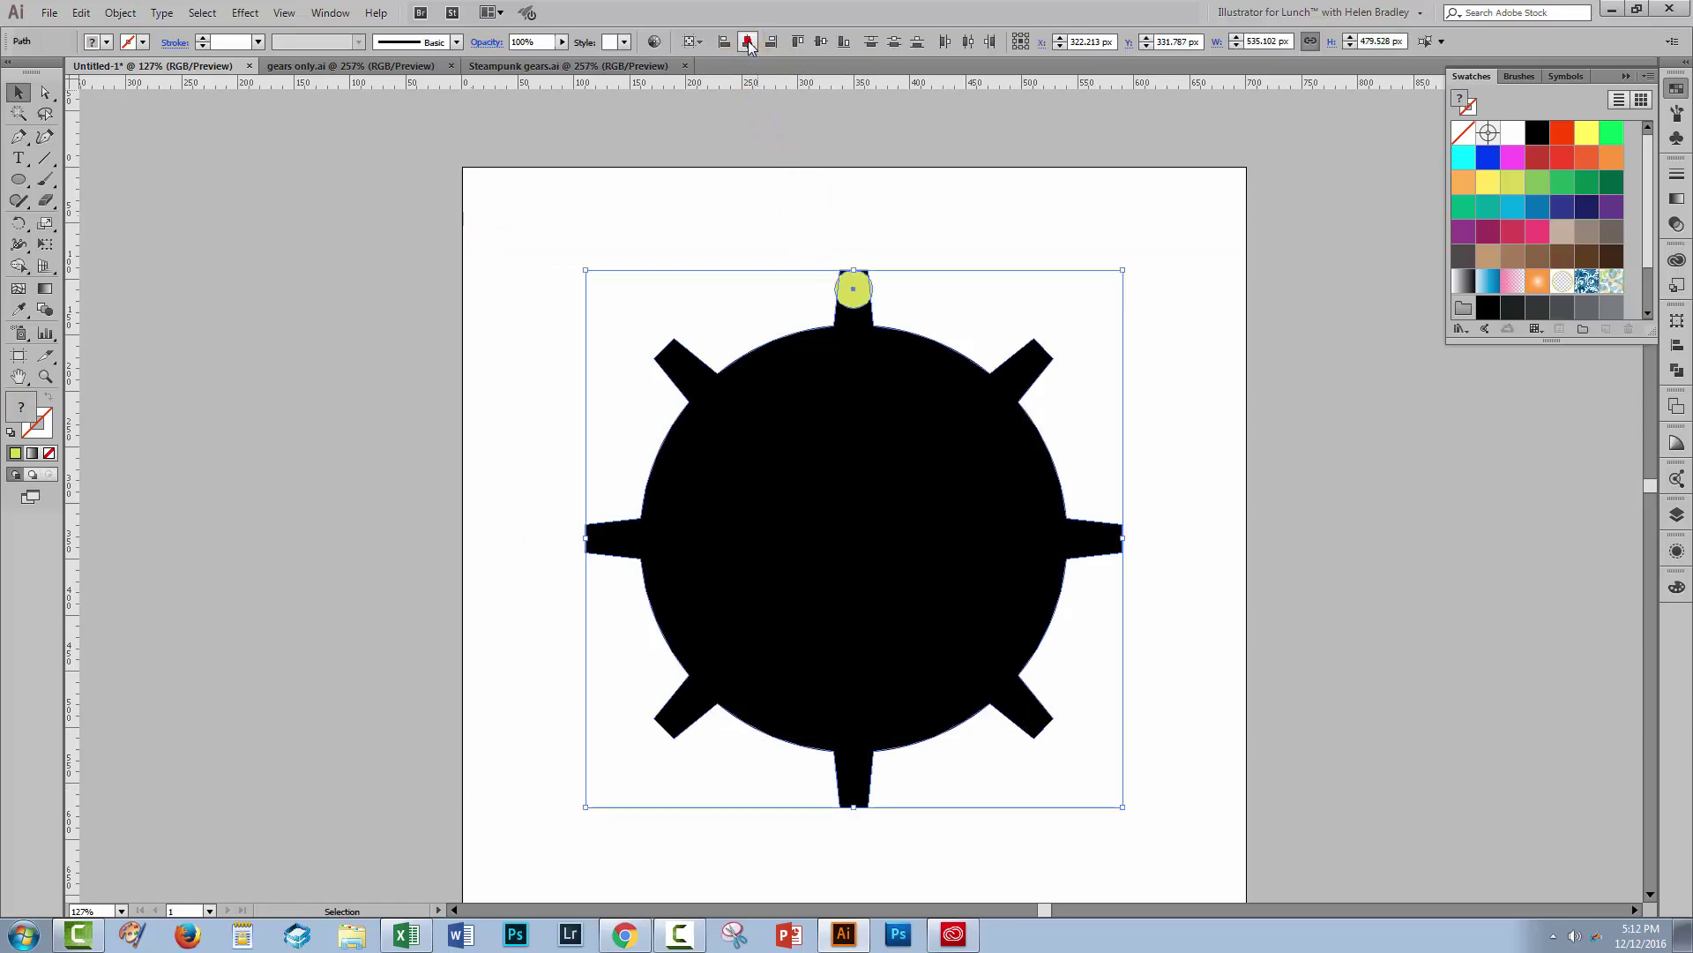
click(823, 43)
click(1230, 608)
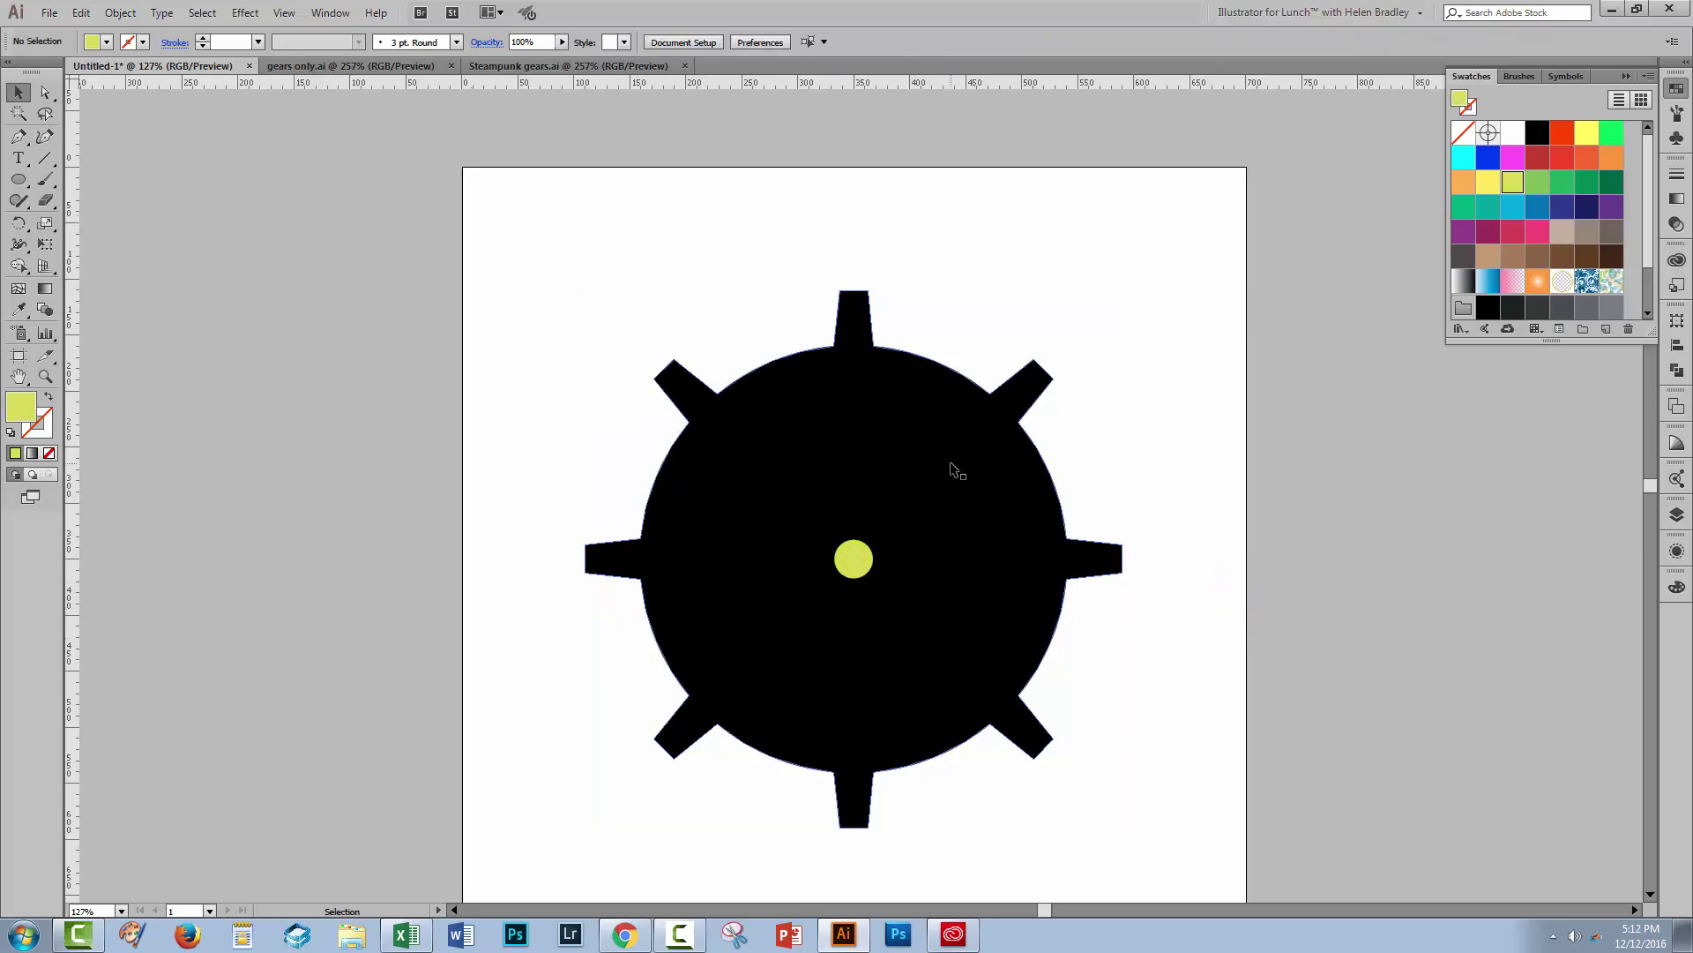
click(723, 175)
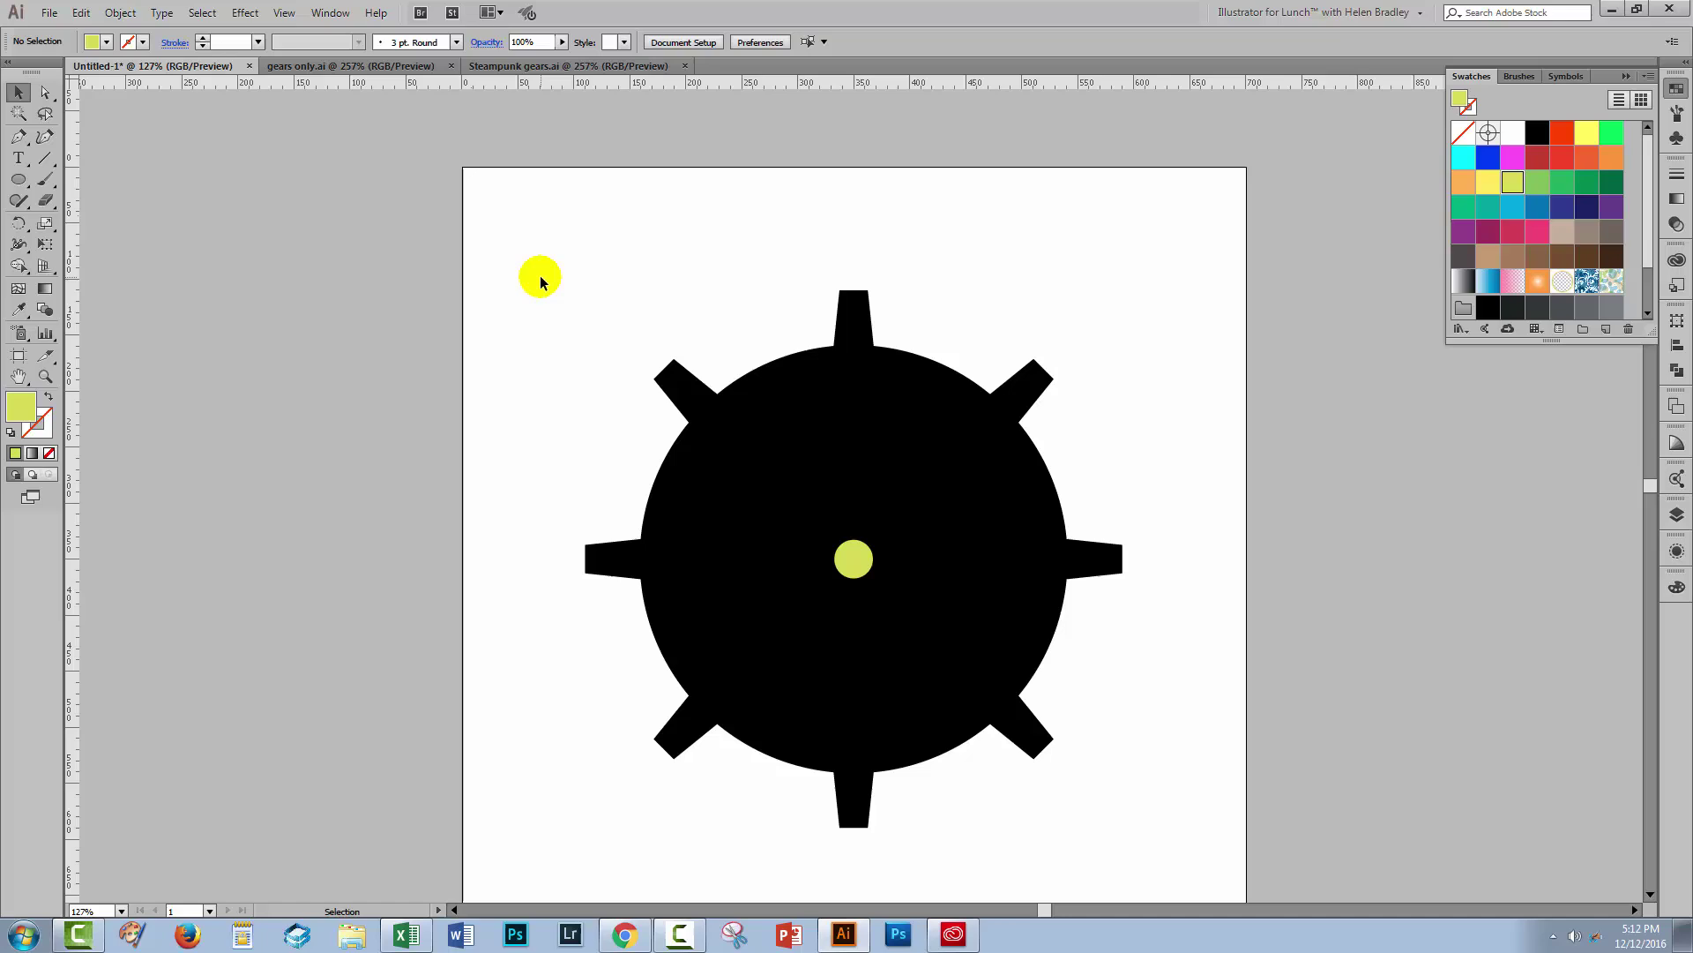
drag(533, 262, 1152, 856)
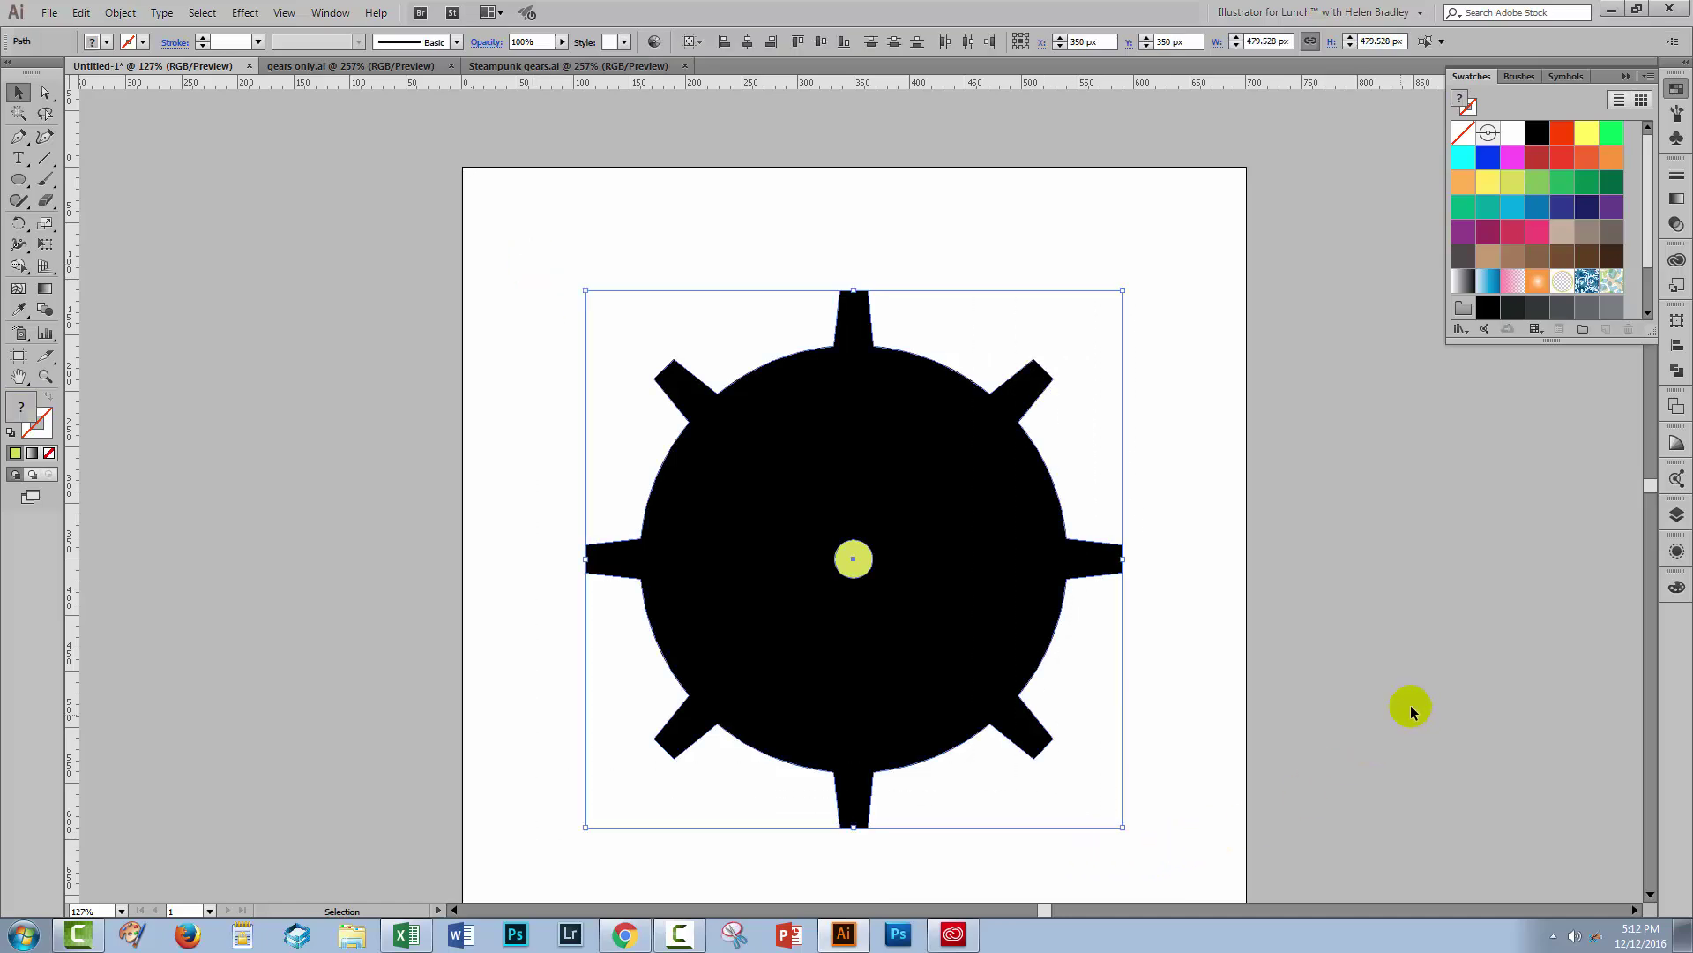
Step: Subtract the yellow circle from the gear with Pathfinder Minus Front, then reselect the gear
click(1675, 370)
click(1504, 348)
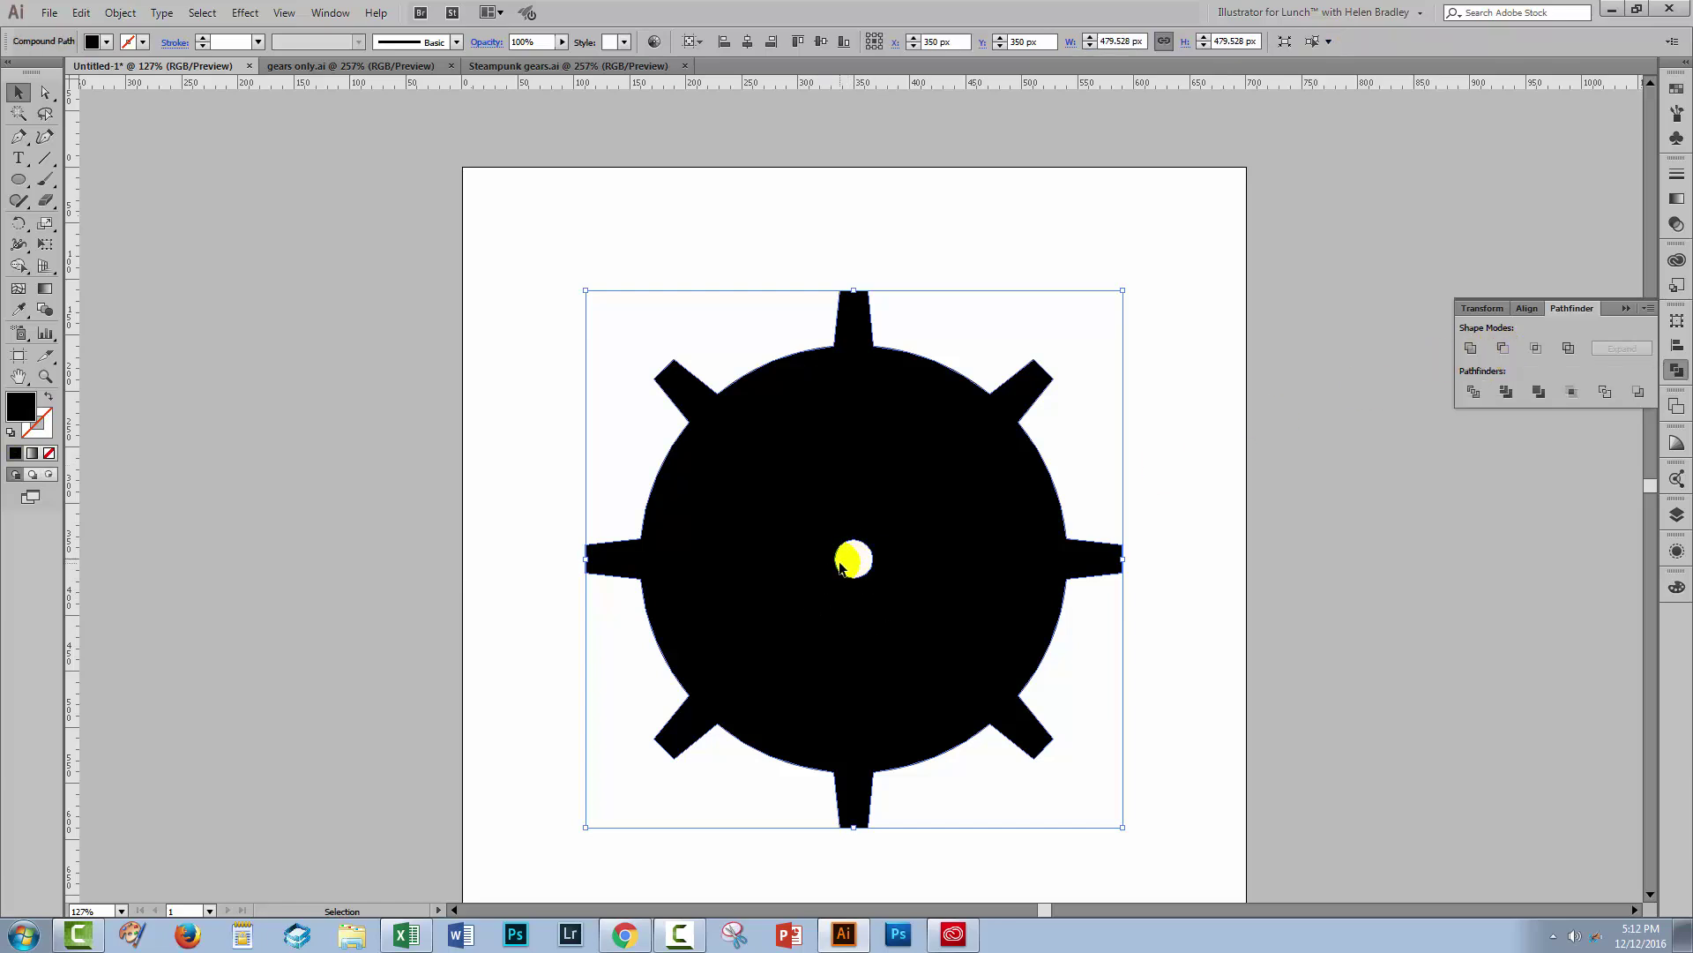
click(1182, 716)
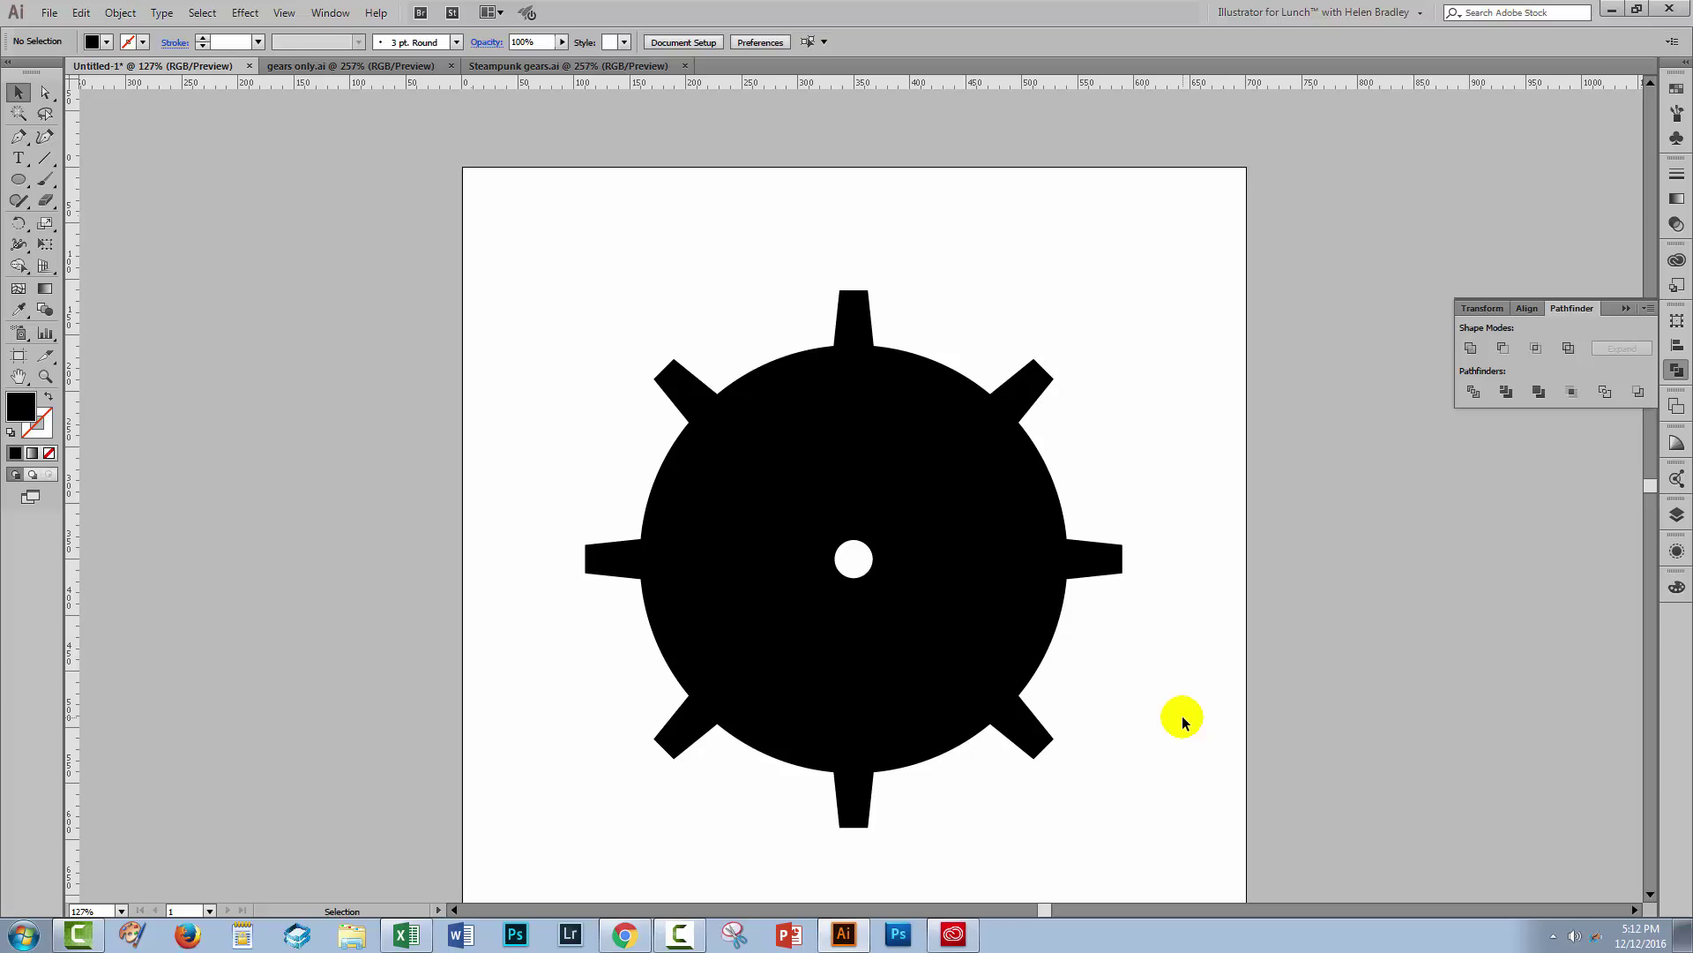
scroll(1182, 716, down, 2)
drag(509, 212, 1138, 734)
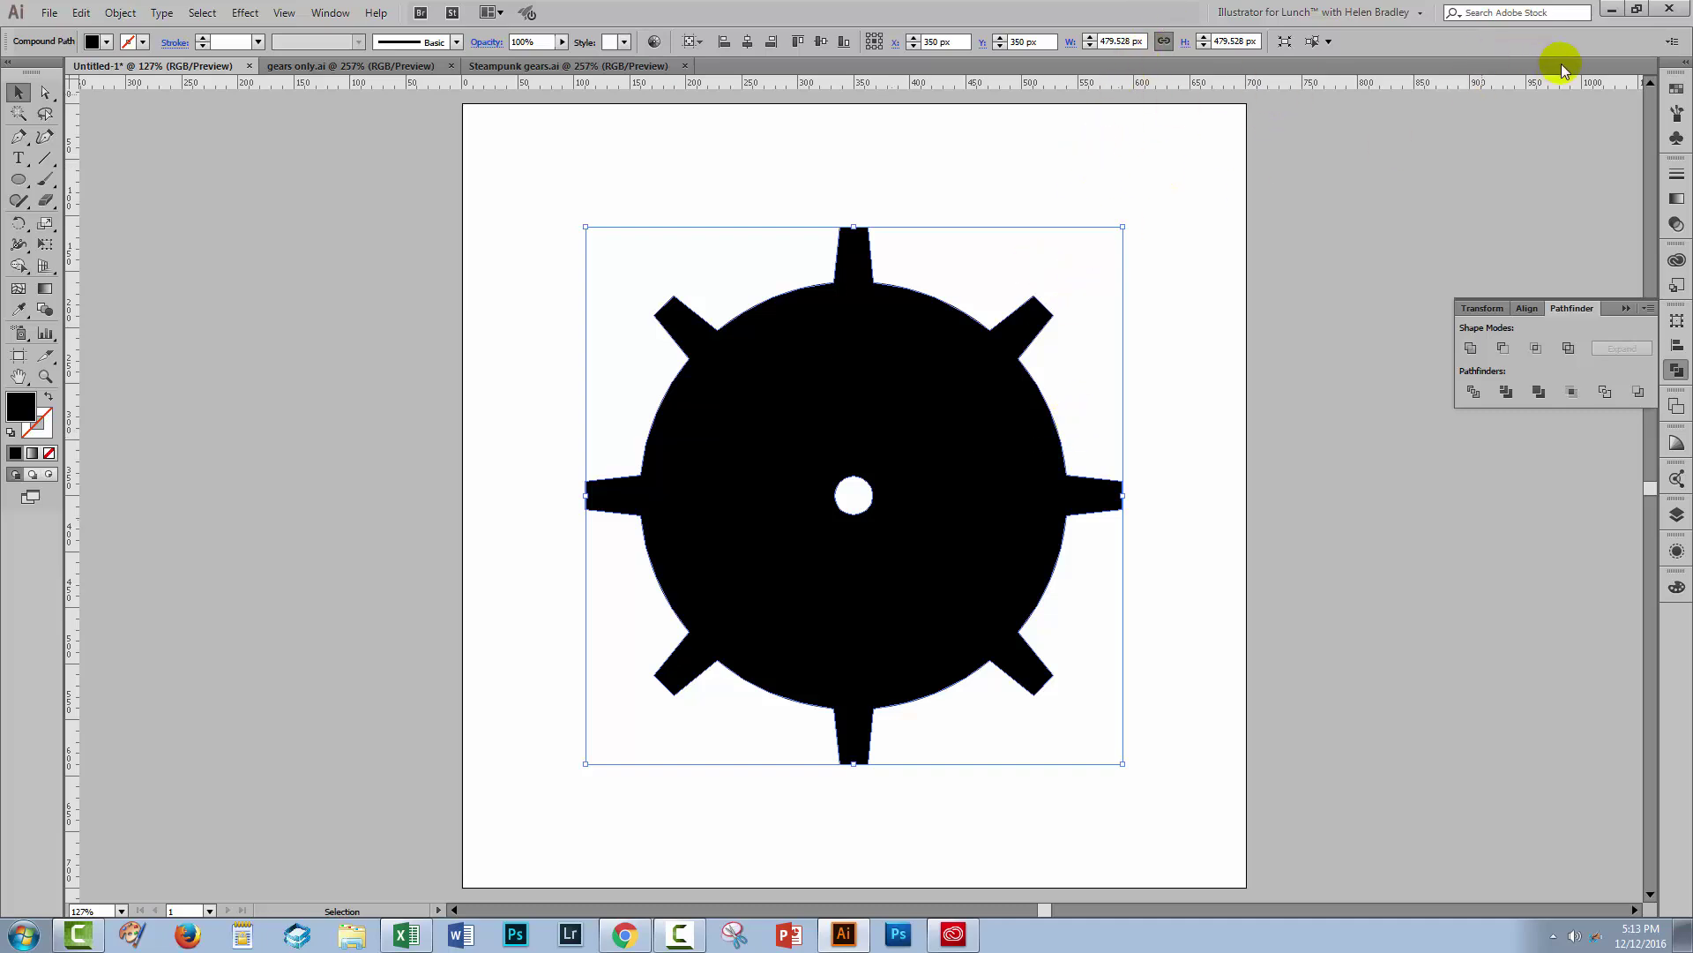
Step: Fill the gear brown and apply a previewed 3D Extrude & Bevel with 90 pt depth
click(1675, 92)
click(1538, 257)
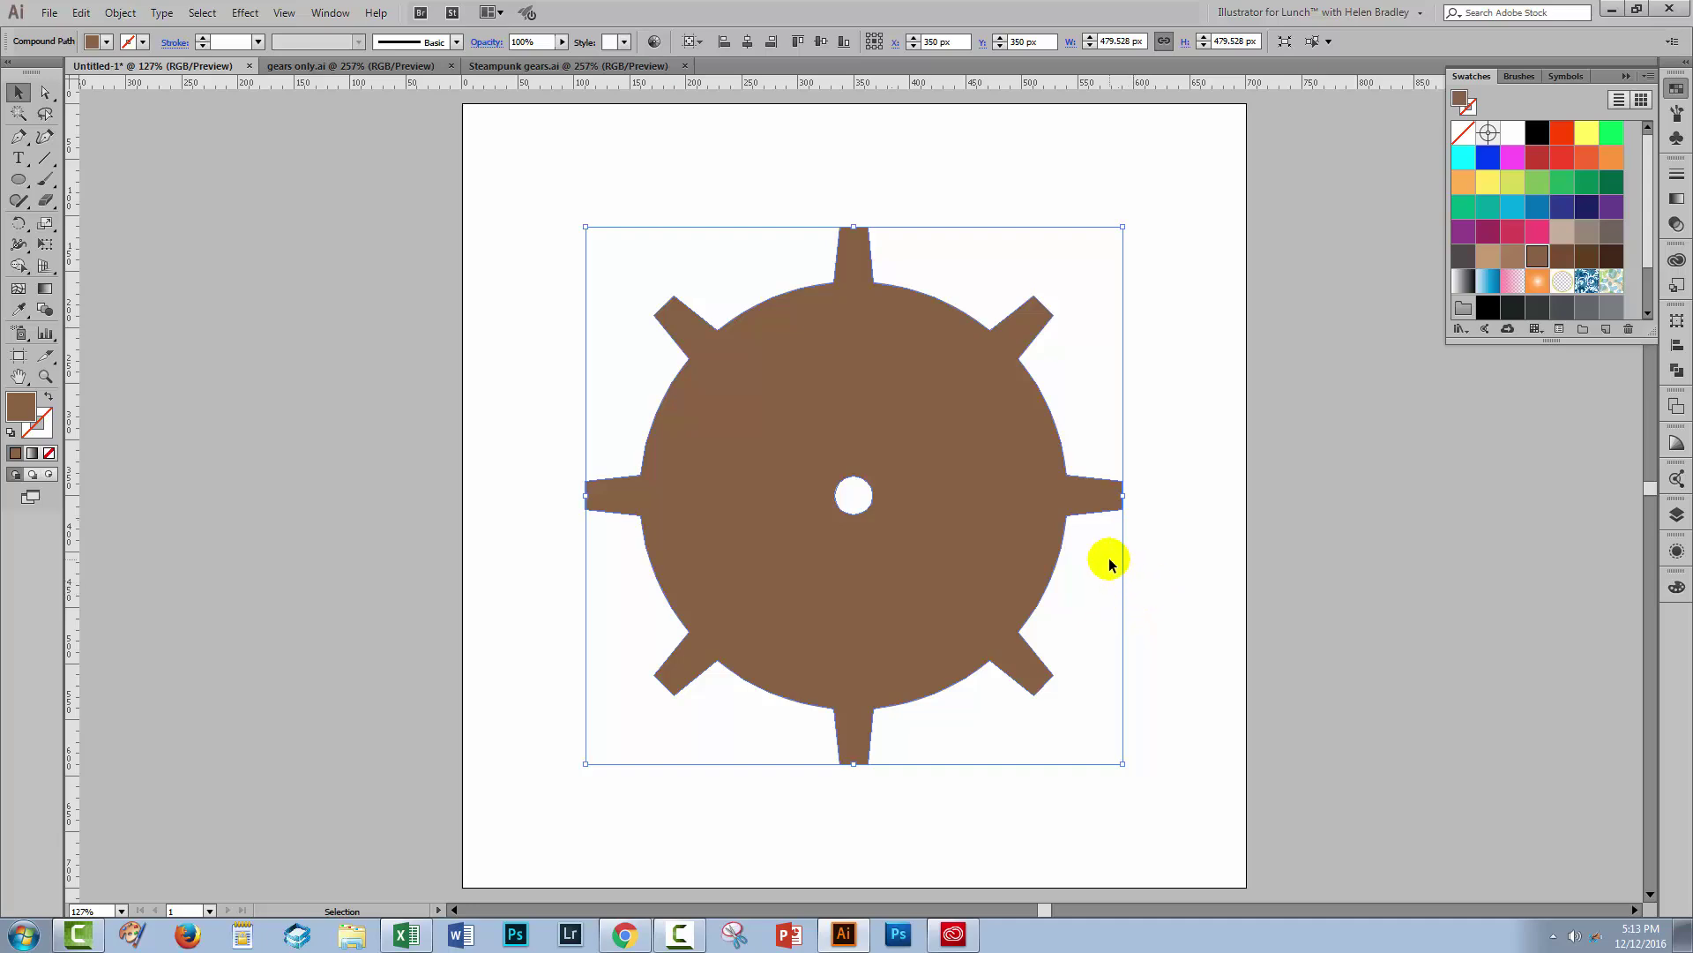
click(242, 12)
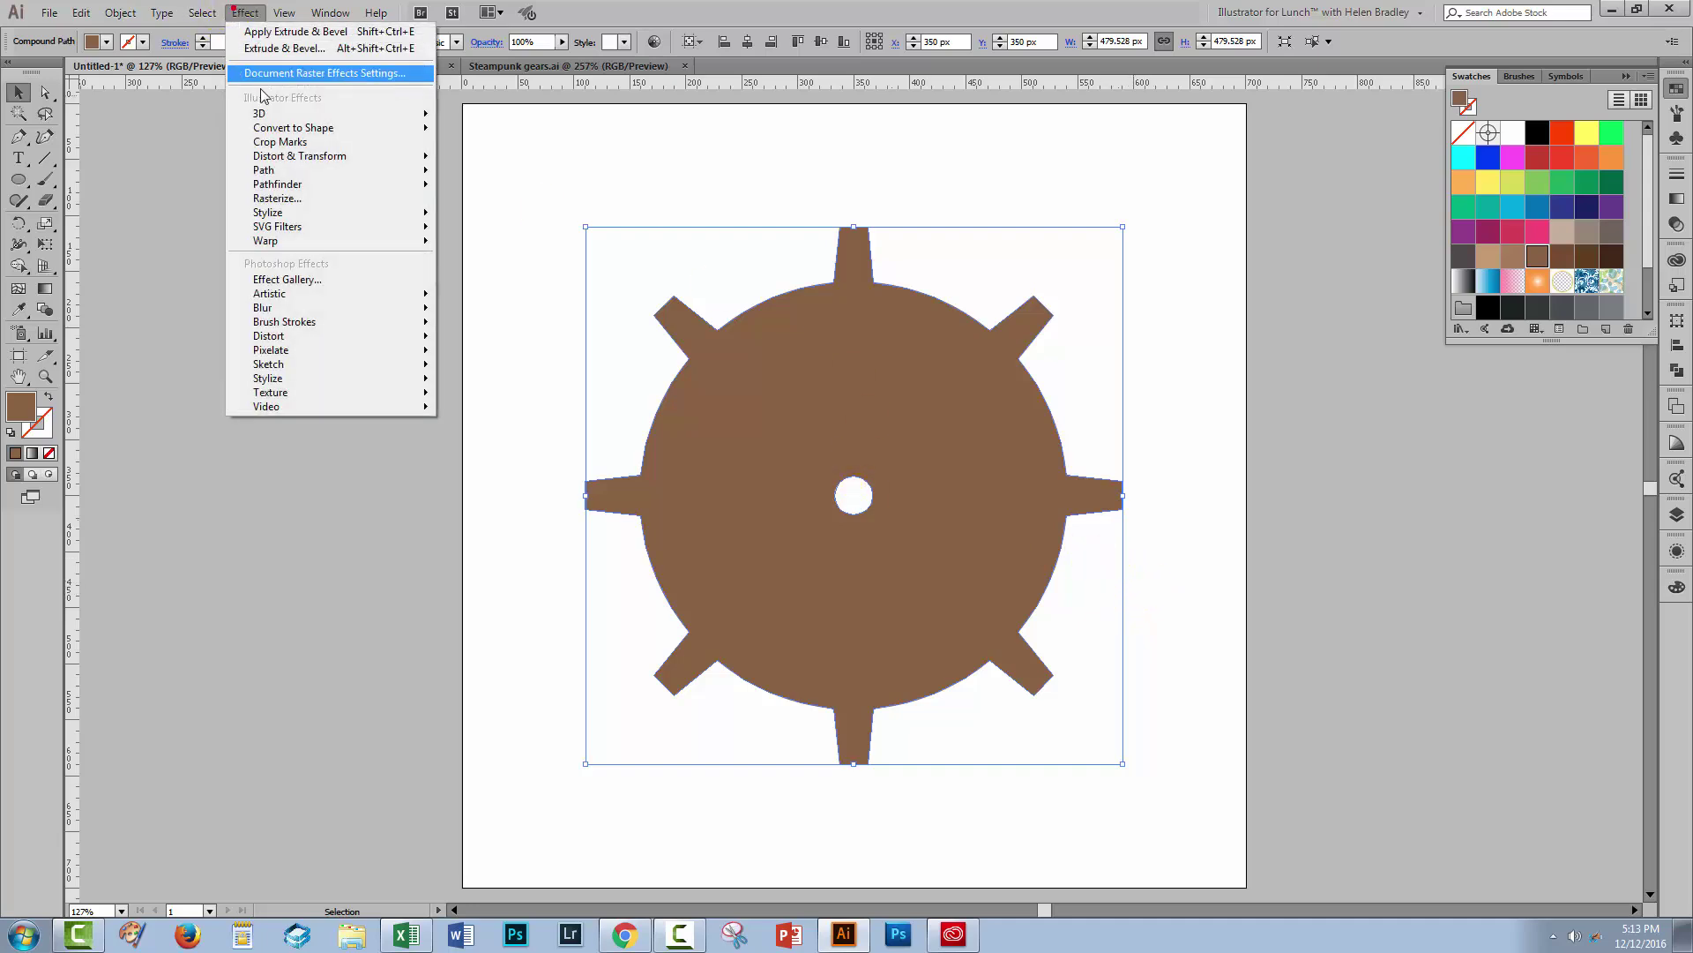
mouse_move(264, 113)
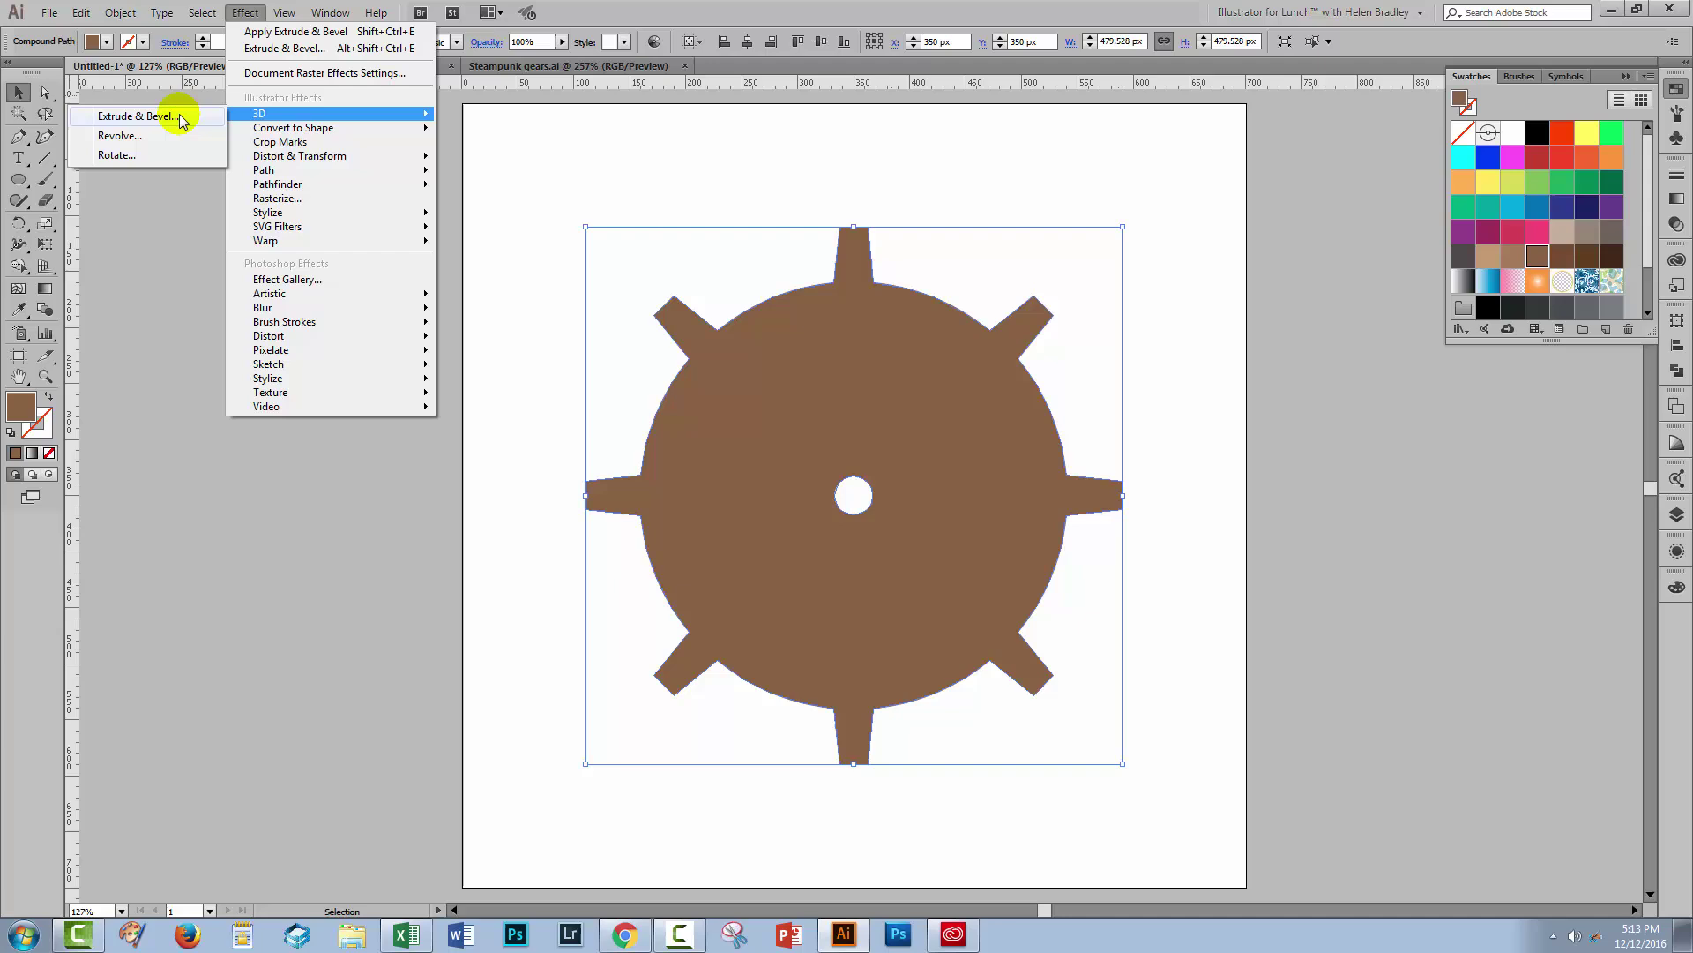
click(158, 117)
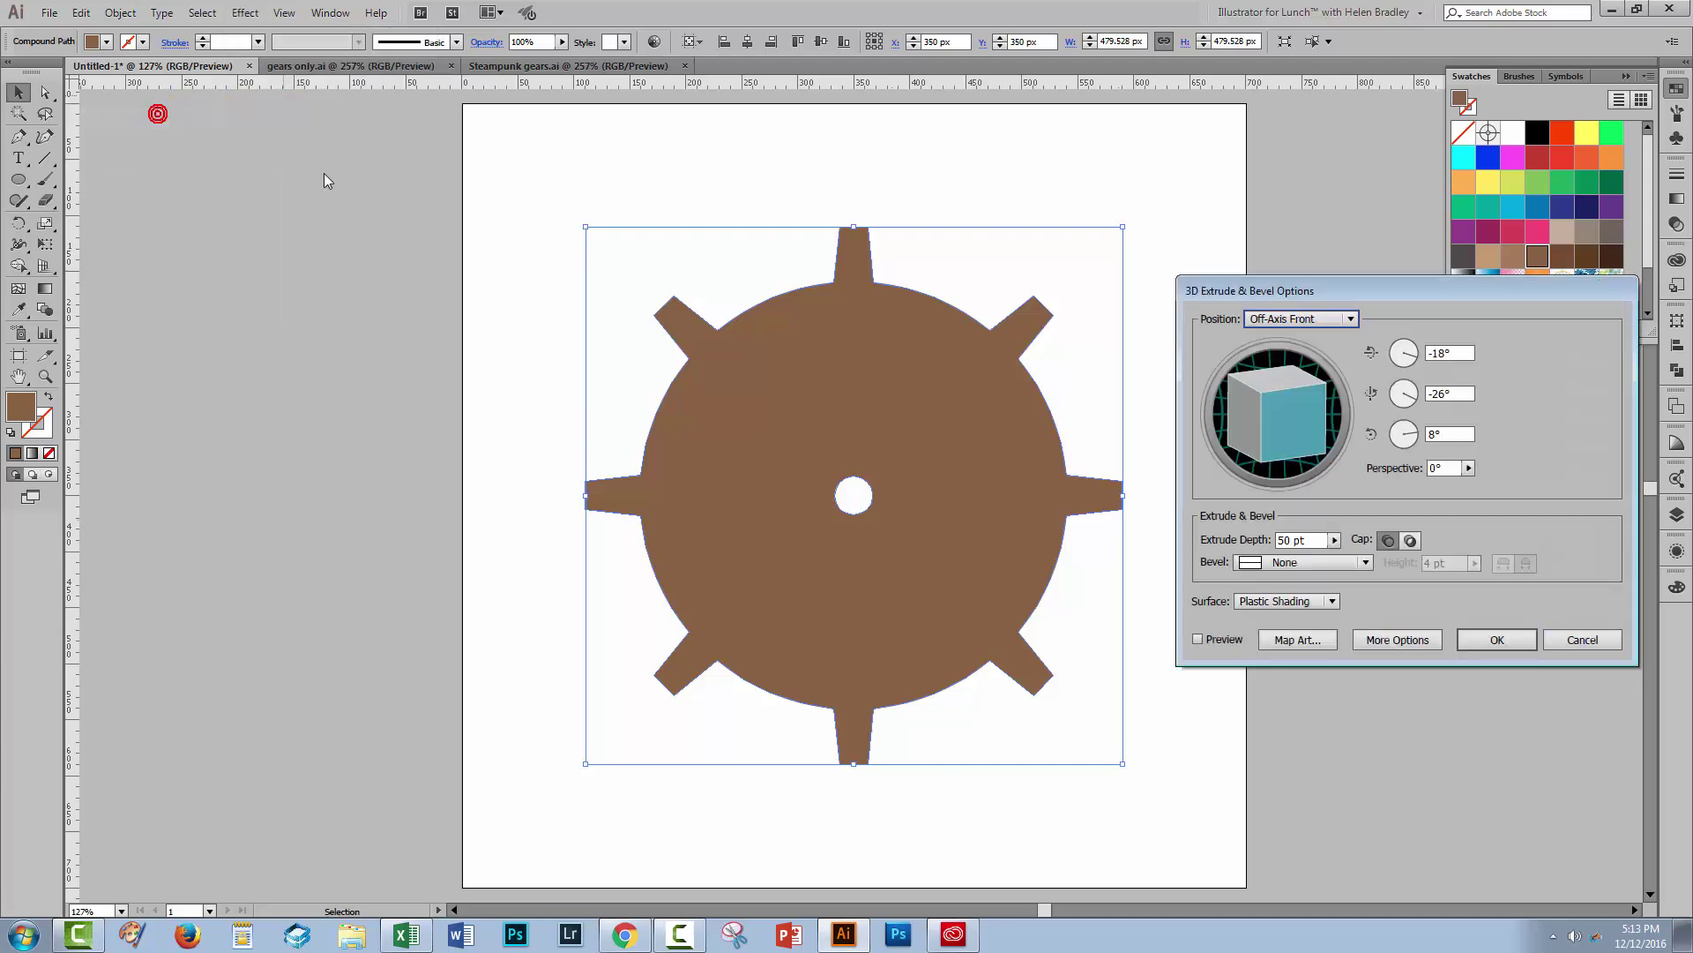
click(1197, 641)
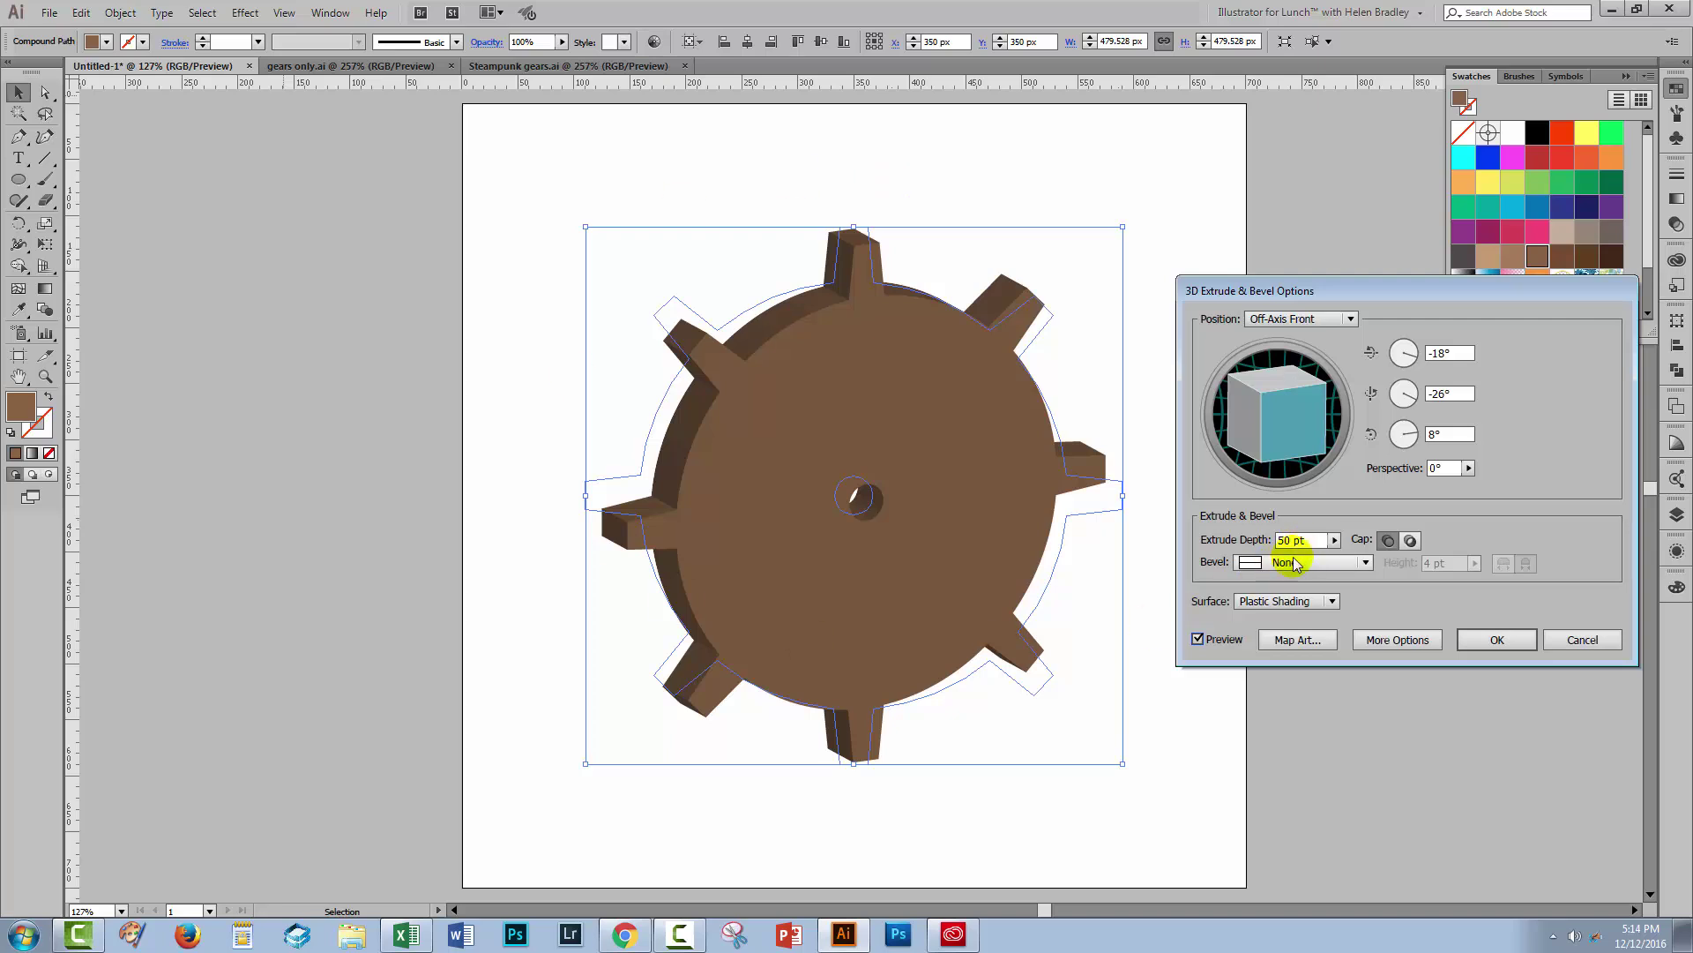
click(1335, 540)
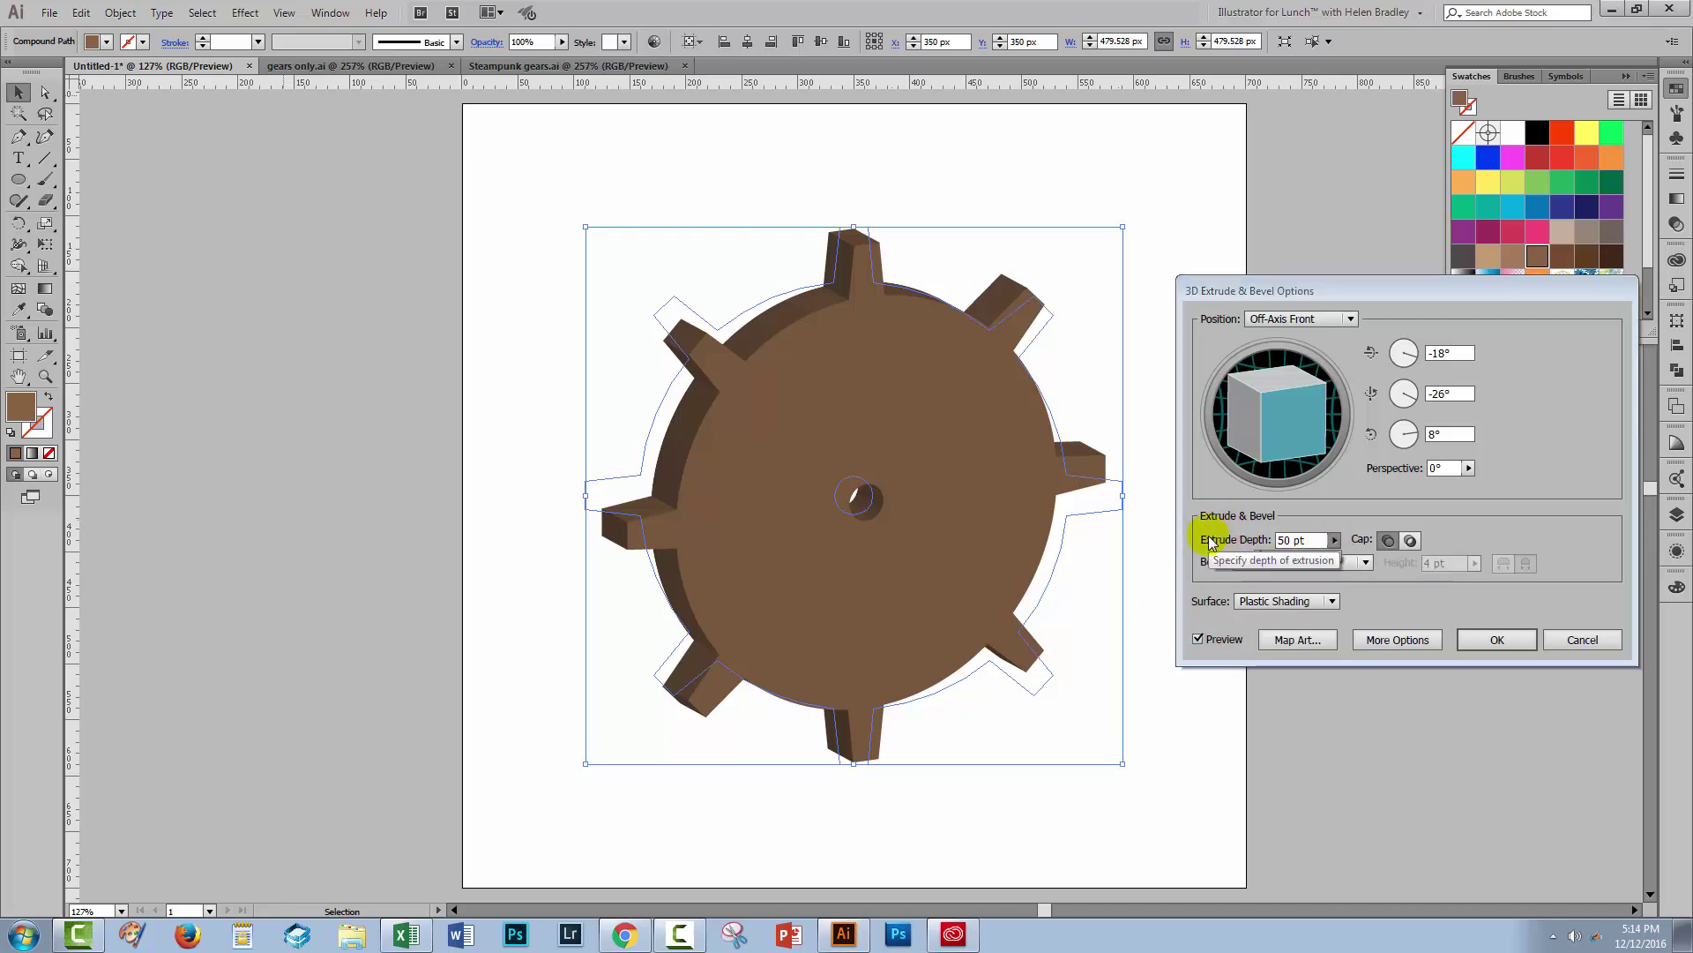
drag(1261, 556, 1266, 561)
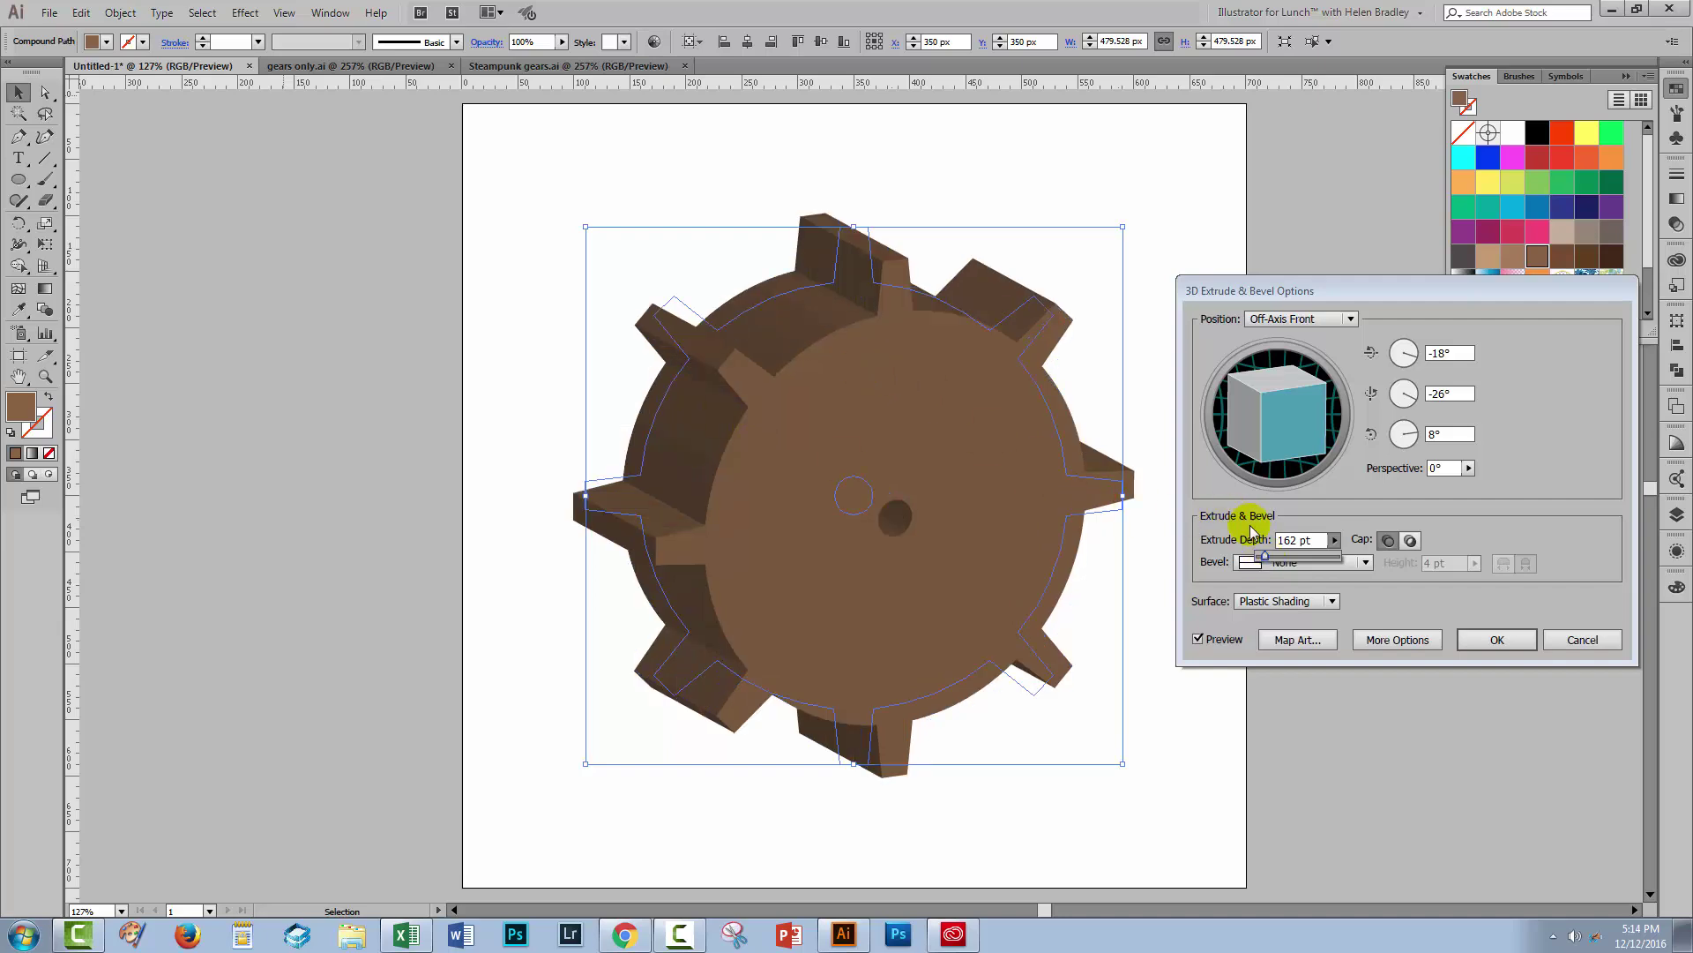
drag(1266, 561, 1264, 561)
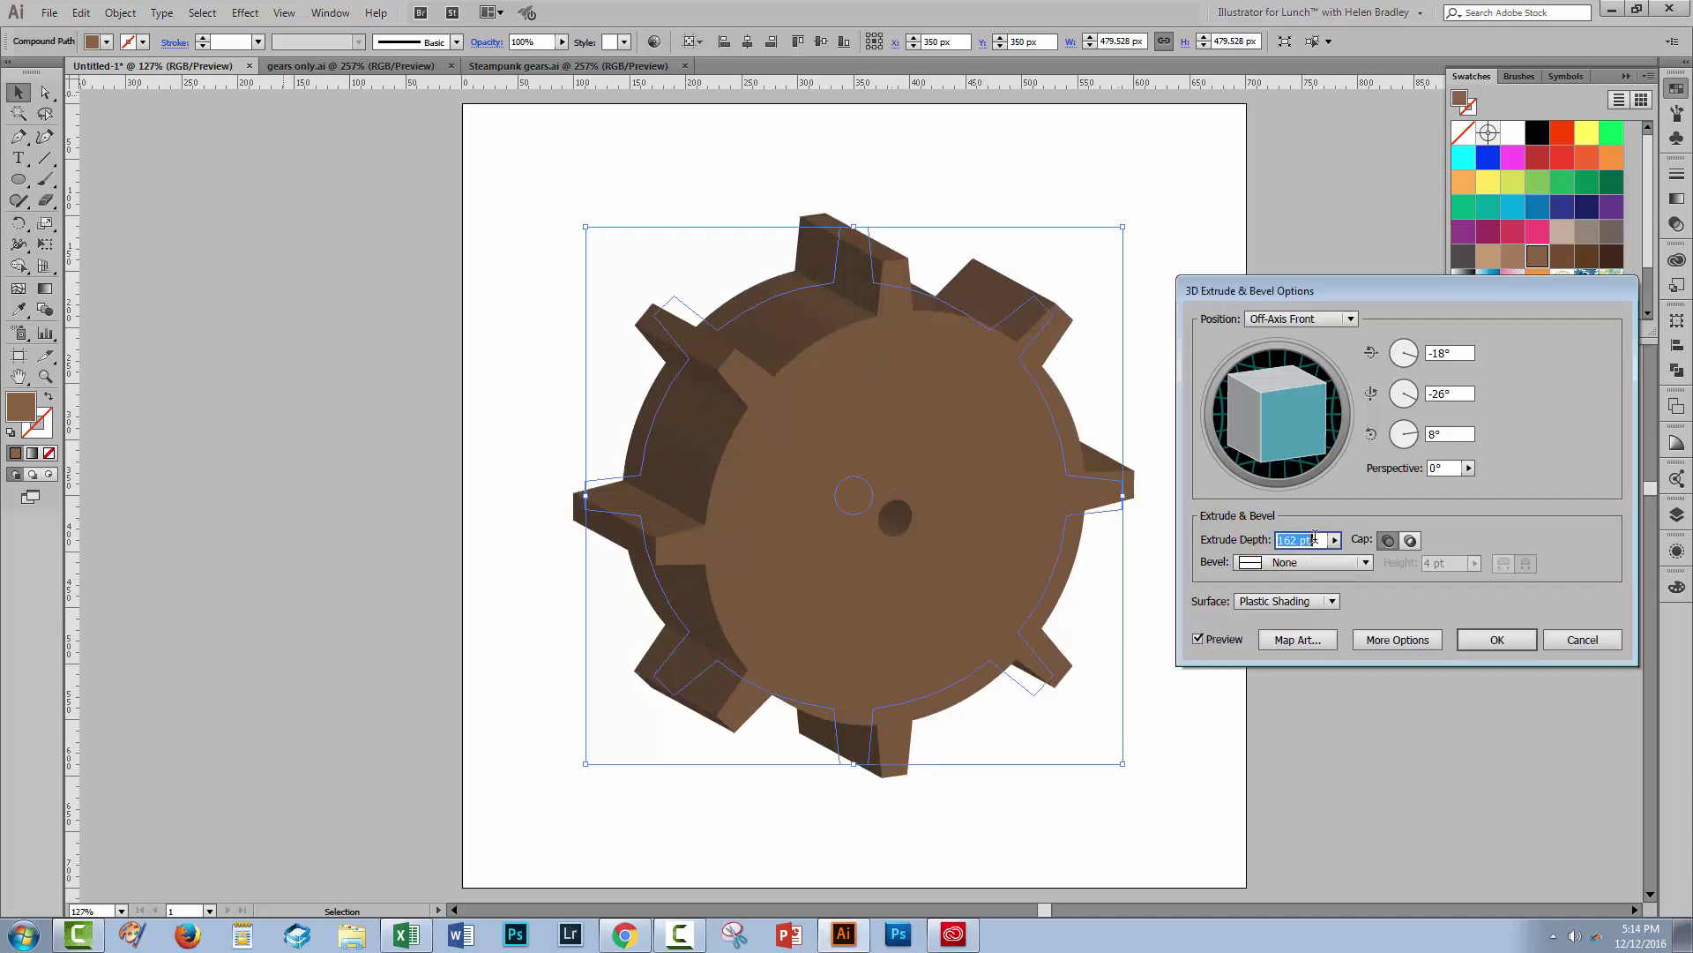
key(shift+Down)
key(shift+Down)
key(shift+Down)
key(shift+Down)
key(shift+Down)
key(shift+Down)
key(shift+Down)
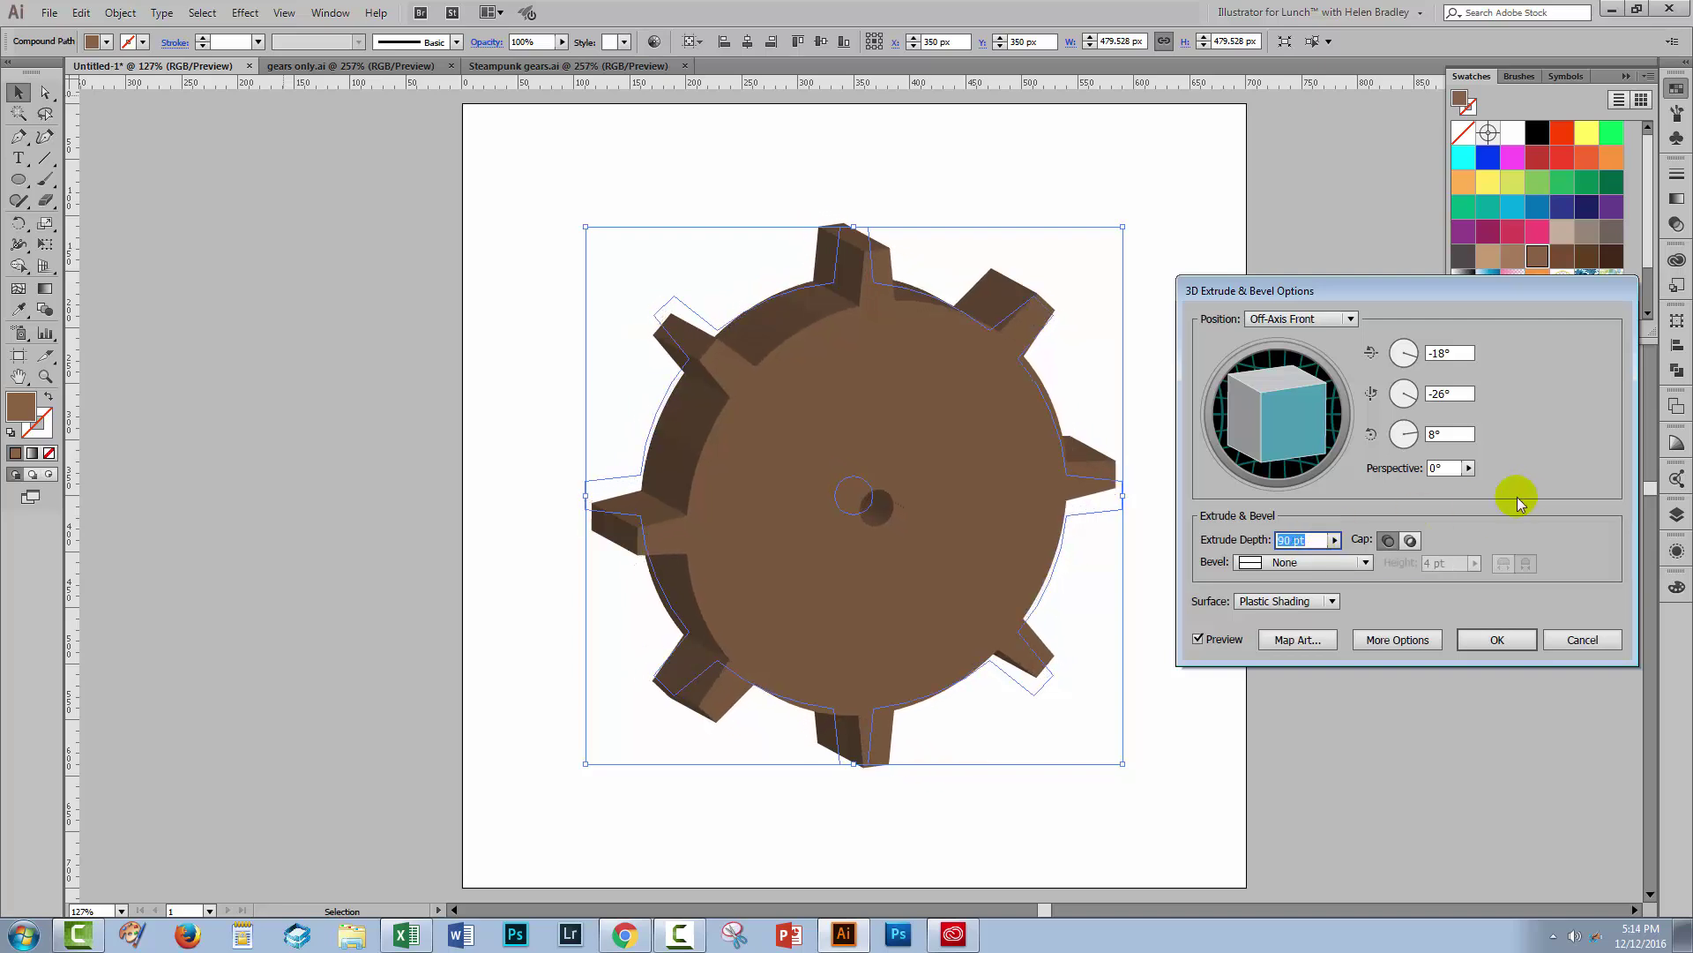
Step: Keep Off-Axis Front, set the rotation to -18°, -26°, 15°, and accept the extrusion
click(1301, 319)
click(1292, 467)
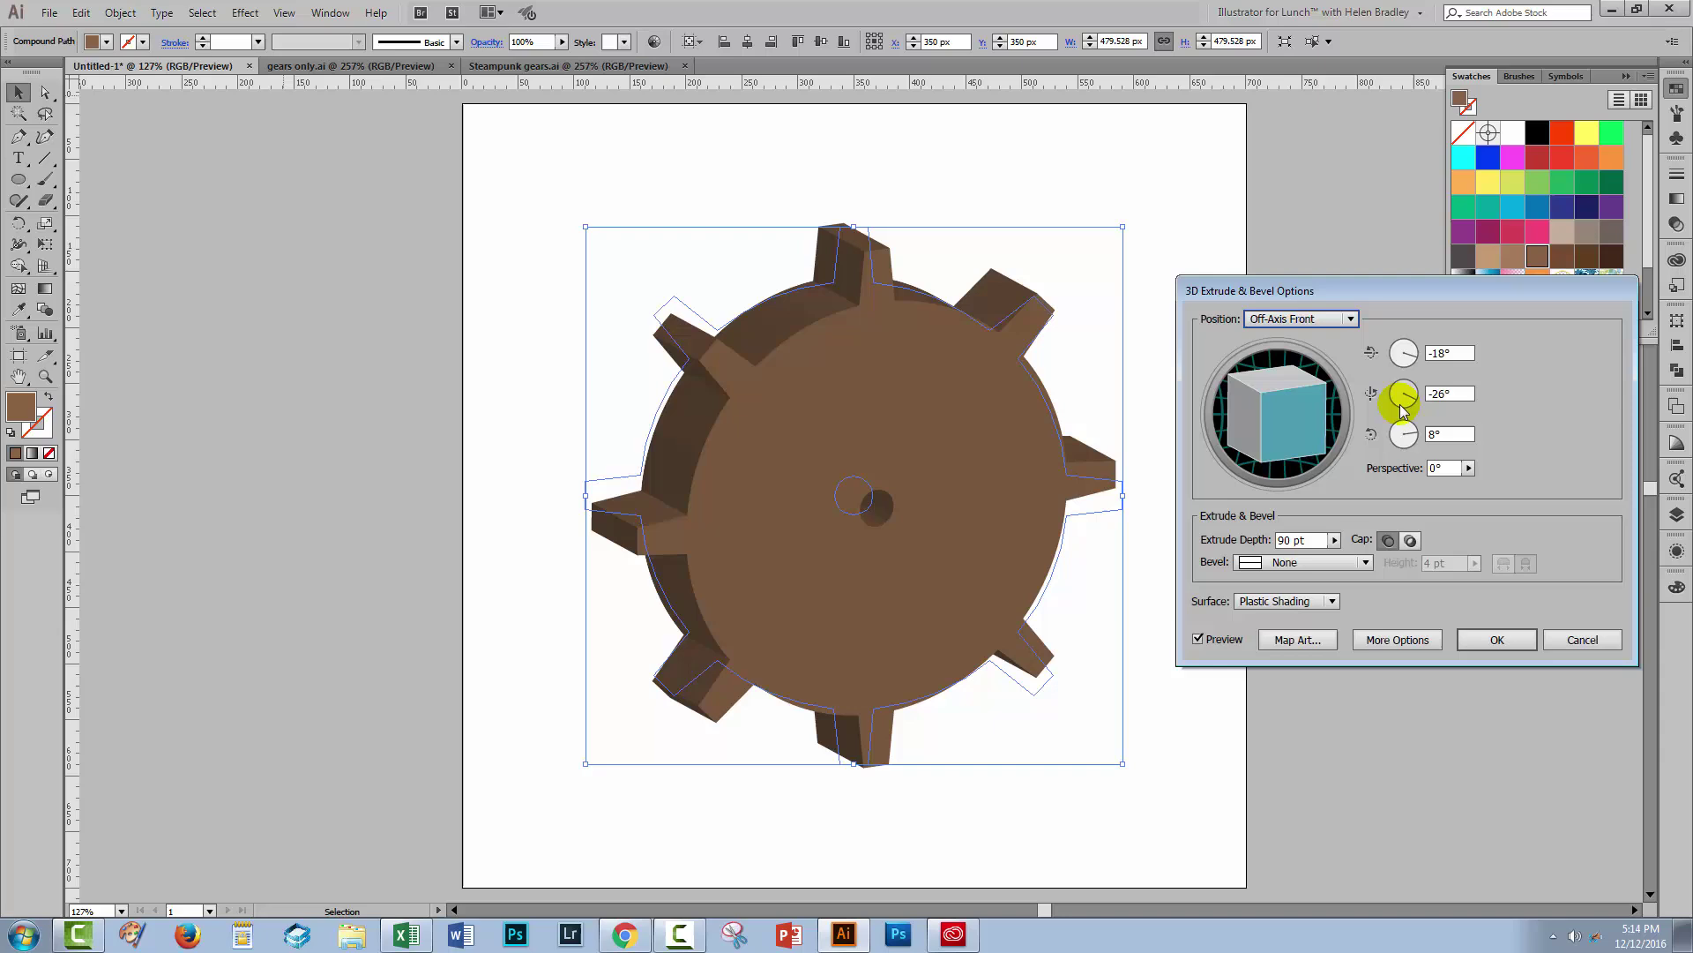
click(1431, 433)
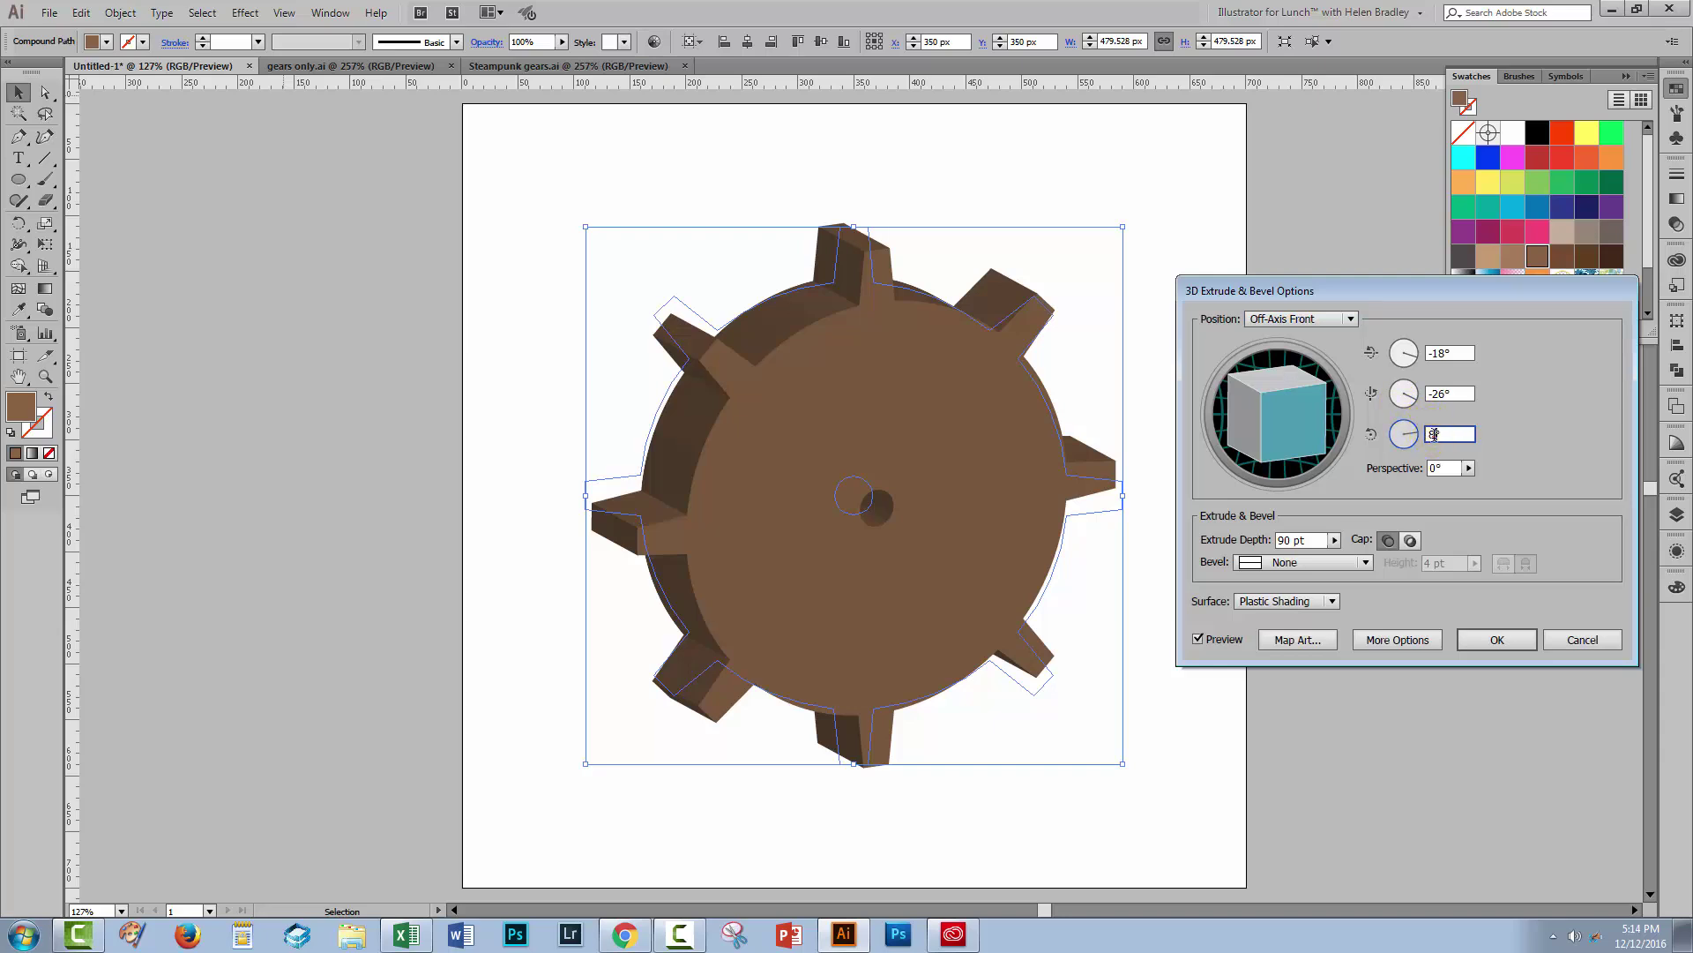
key(Up)
key(Up)
key(Up)
key(Up)
key(Up)
key(Up)
key(Up)
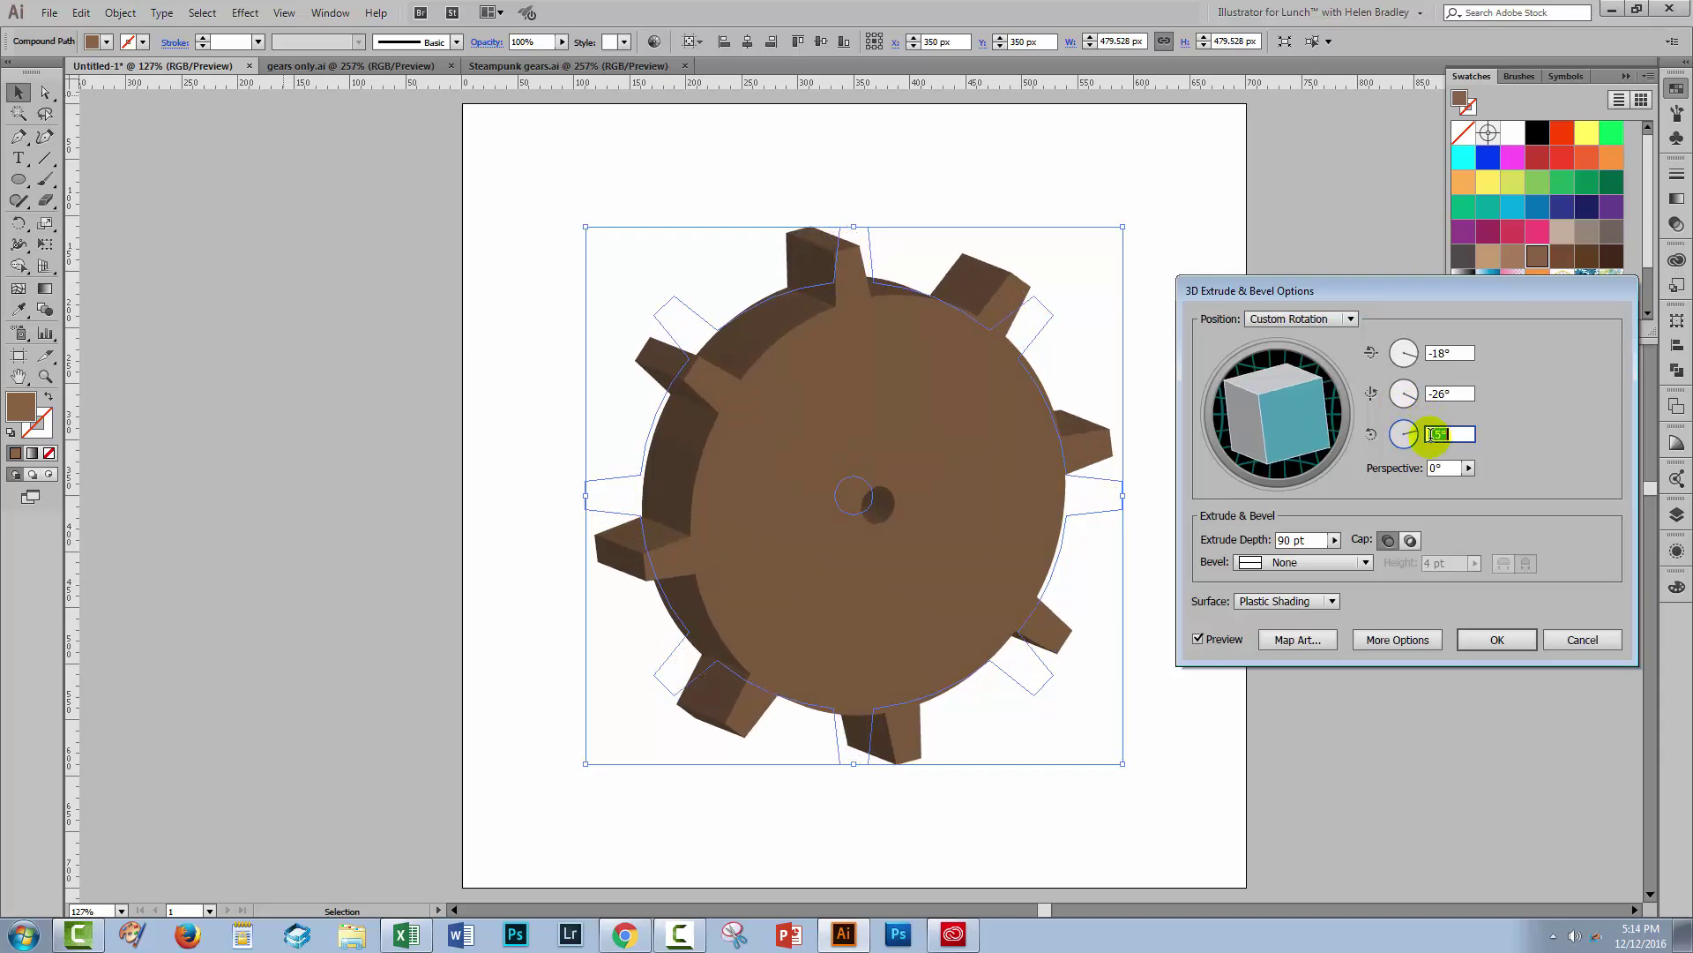
click(1439, 352)
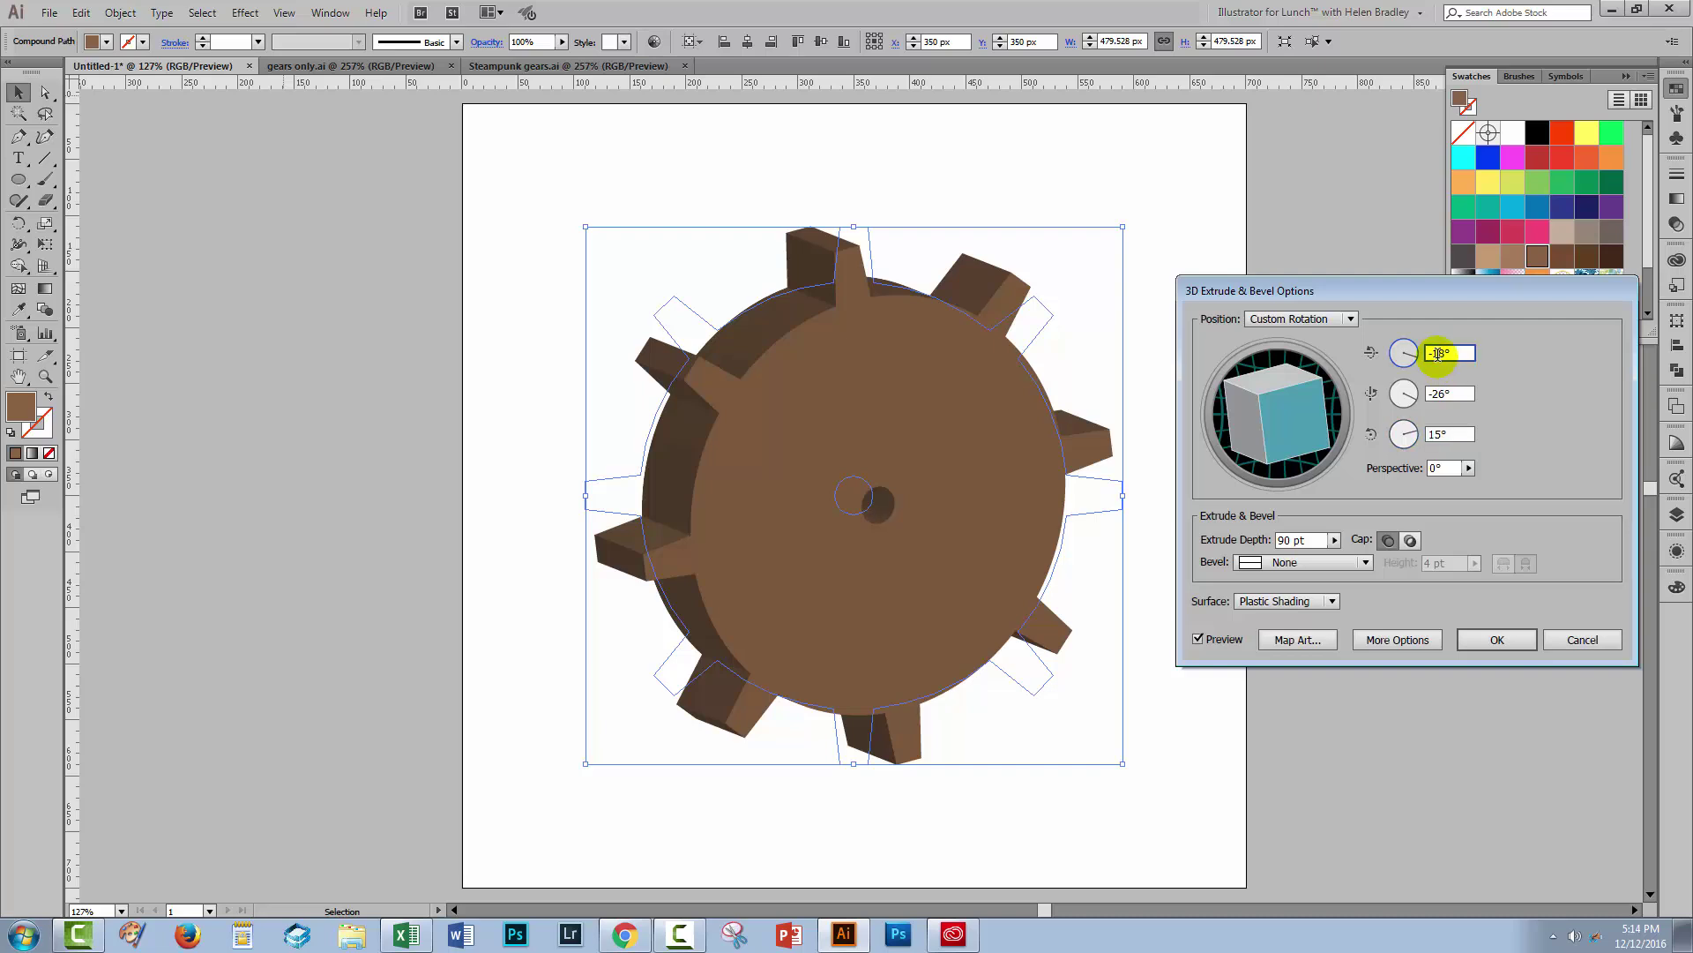
key(Up)
key(Up)
key(Up)
key(Up)
key(Up)
key(Up)
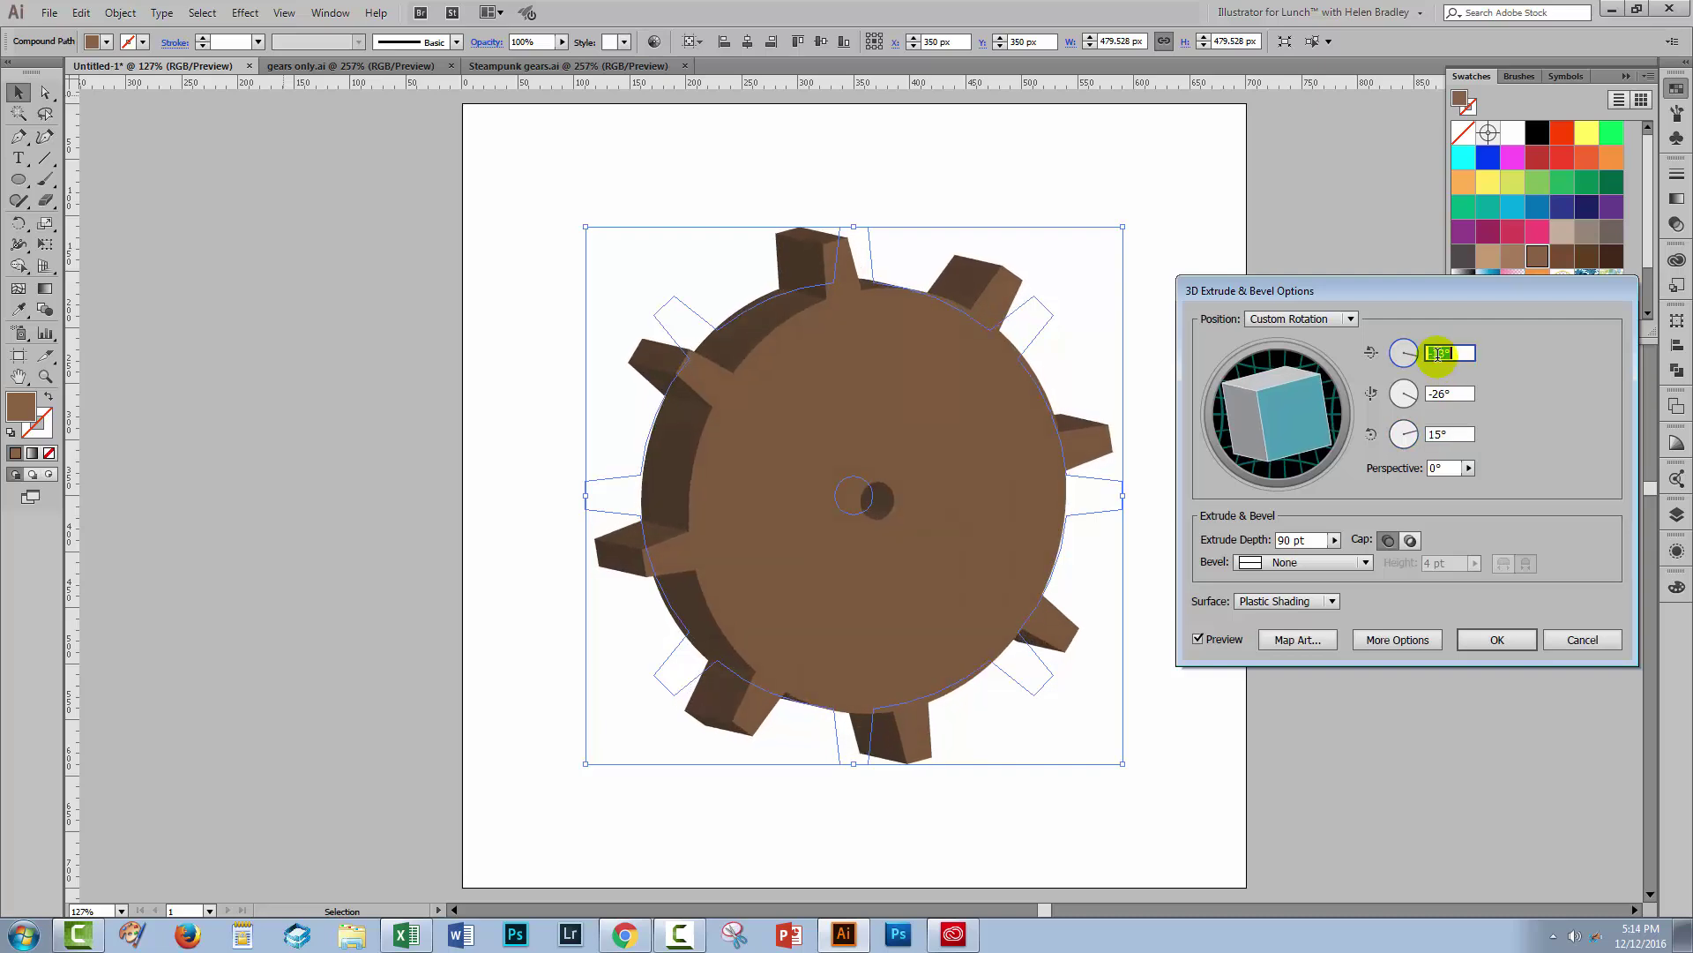
key(Up)
key(Up)
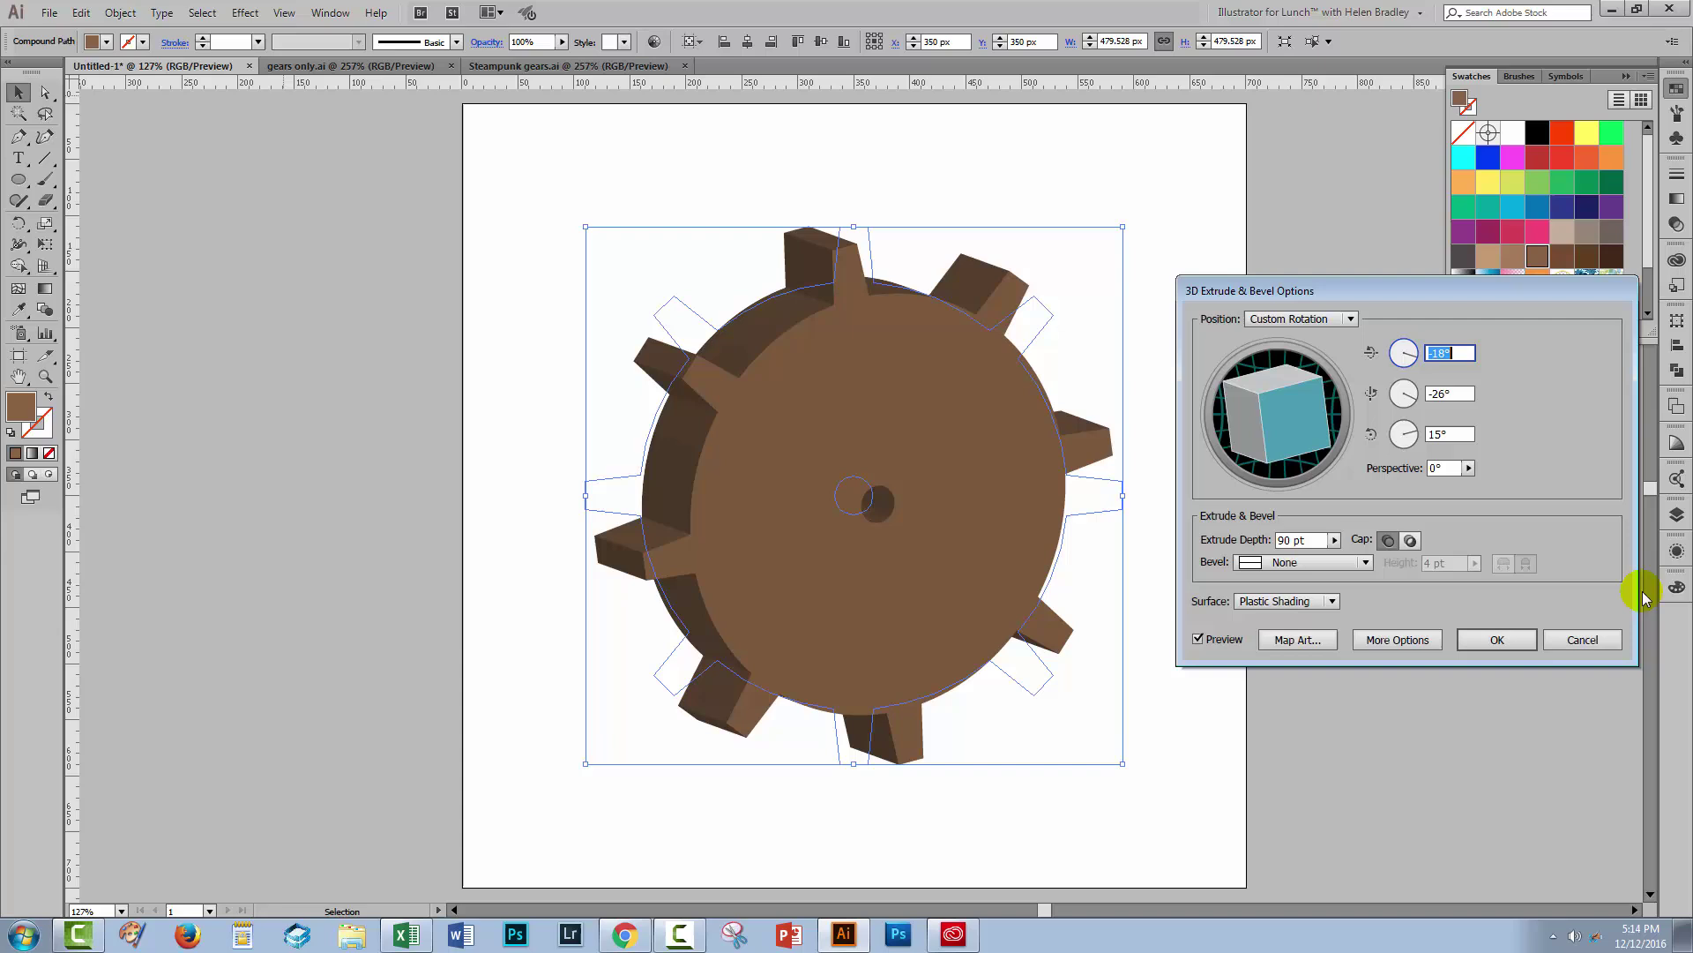
click(1497, 639)
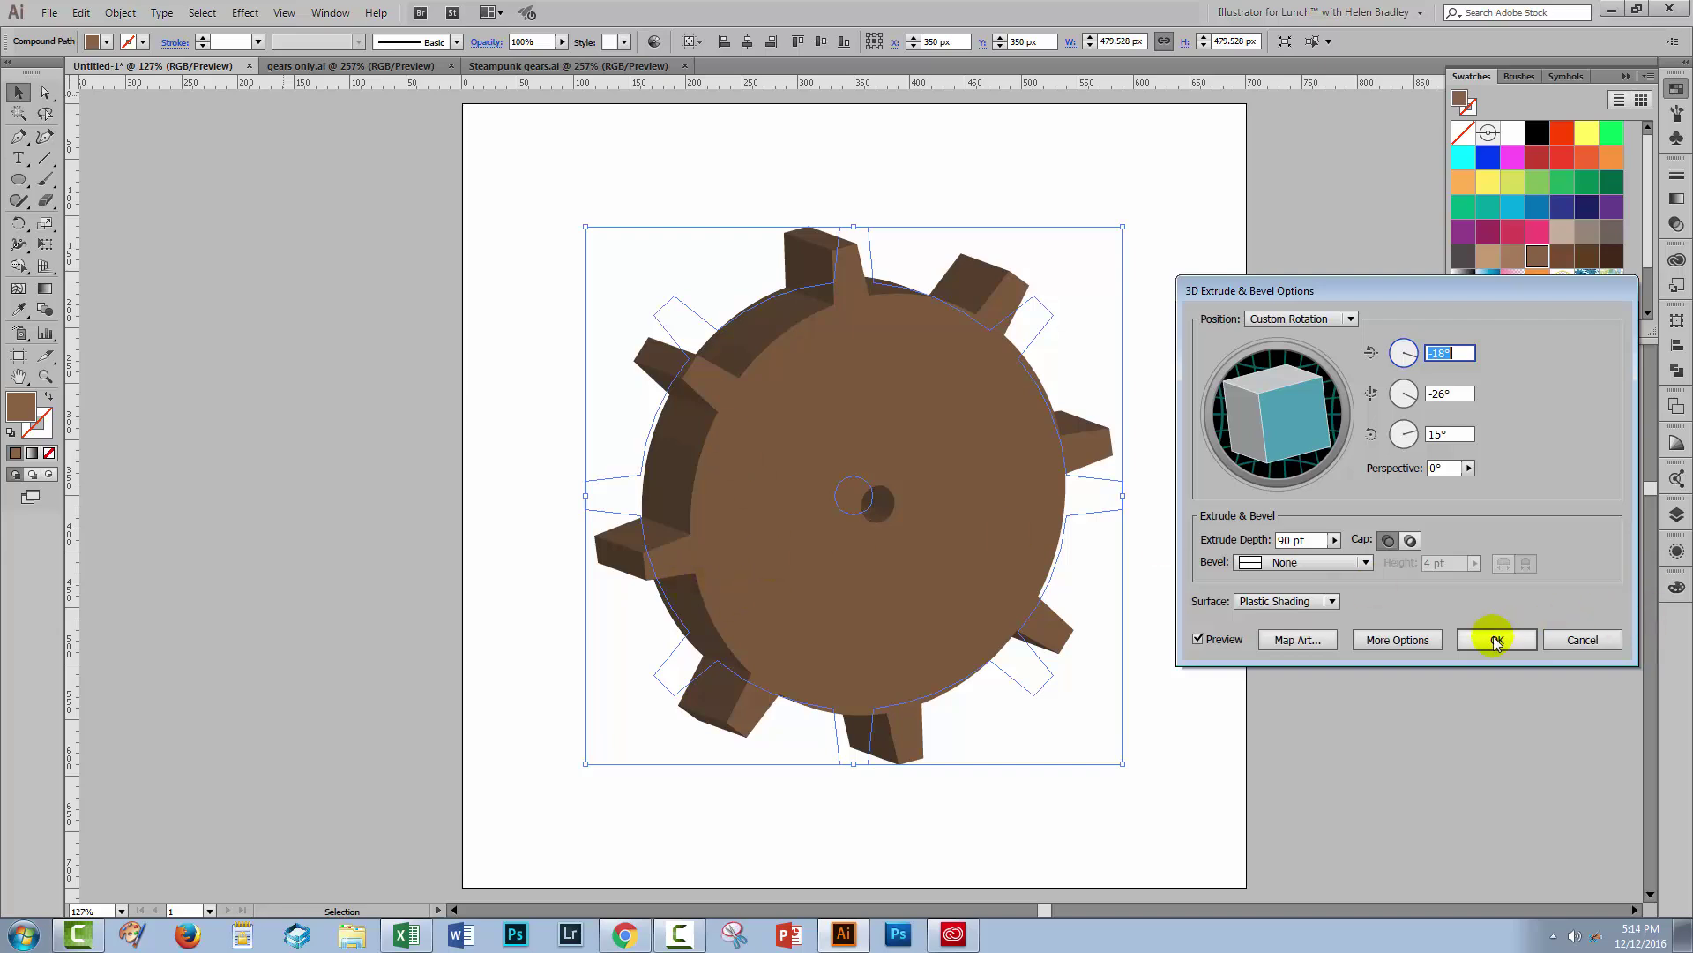
Step: Reselect the gear and swap its Appearance fill for the orange radial gradient swatch
click(1179, 739)
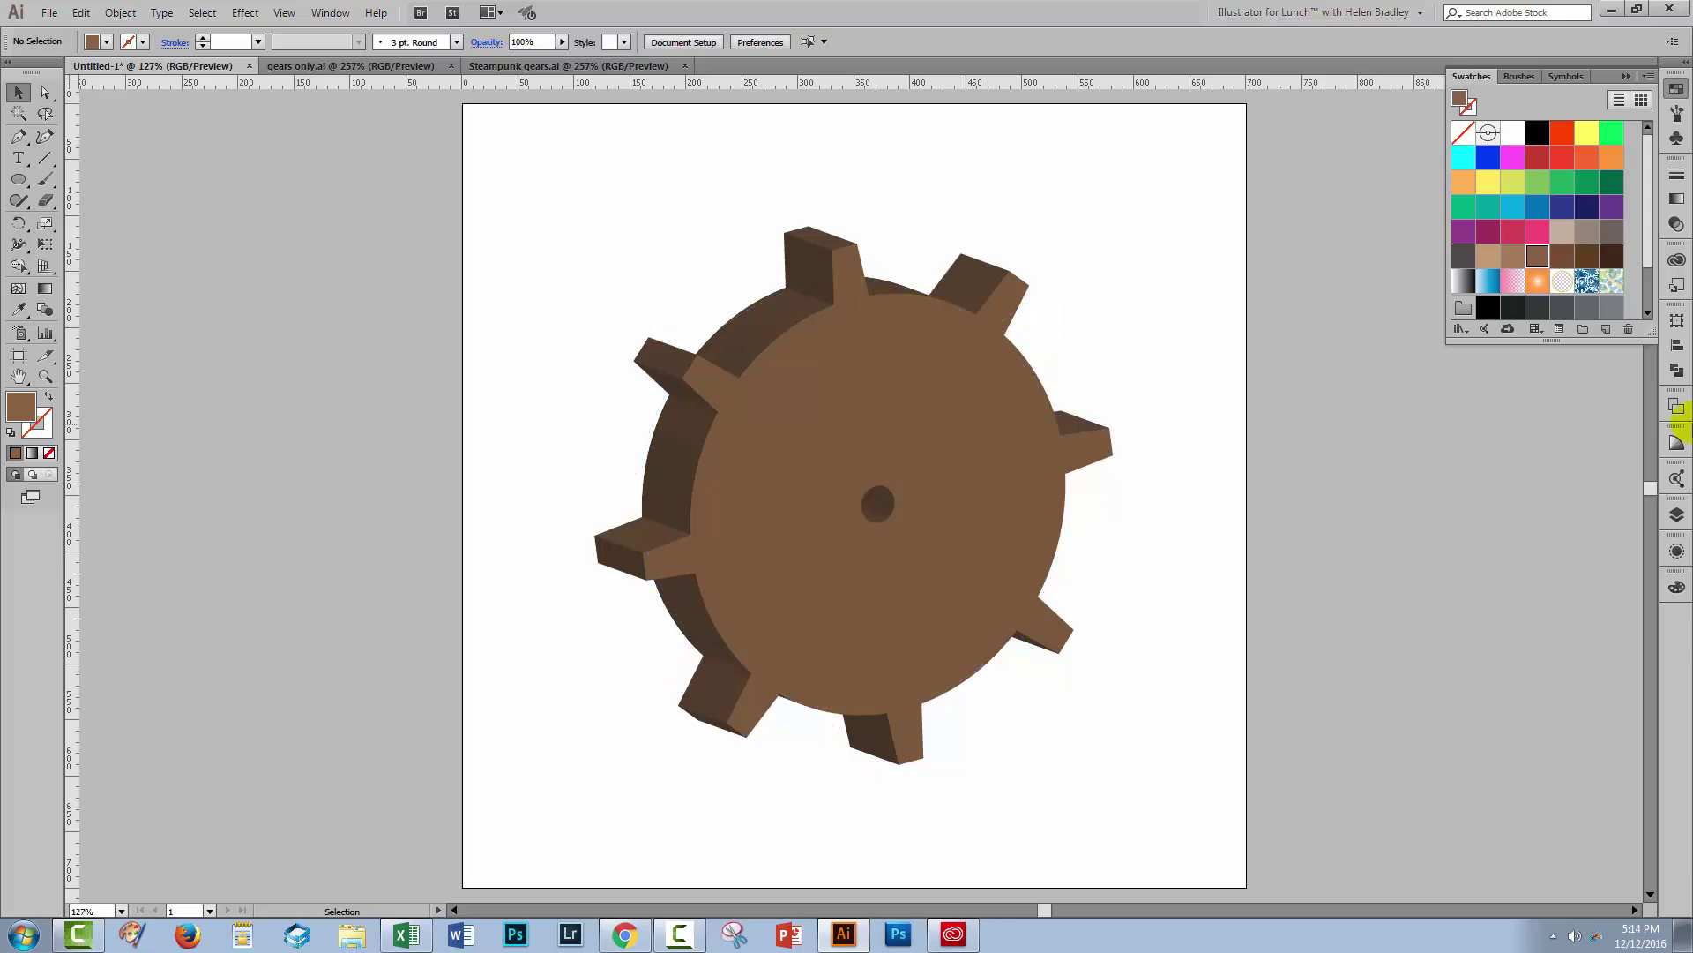
drag(582, 221, 1152, 756)
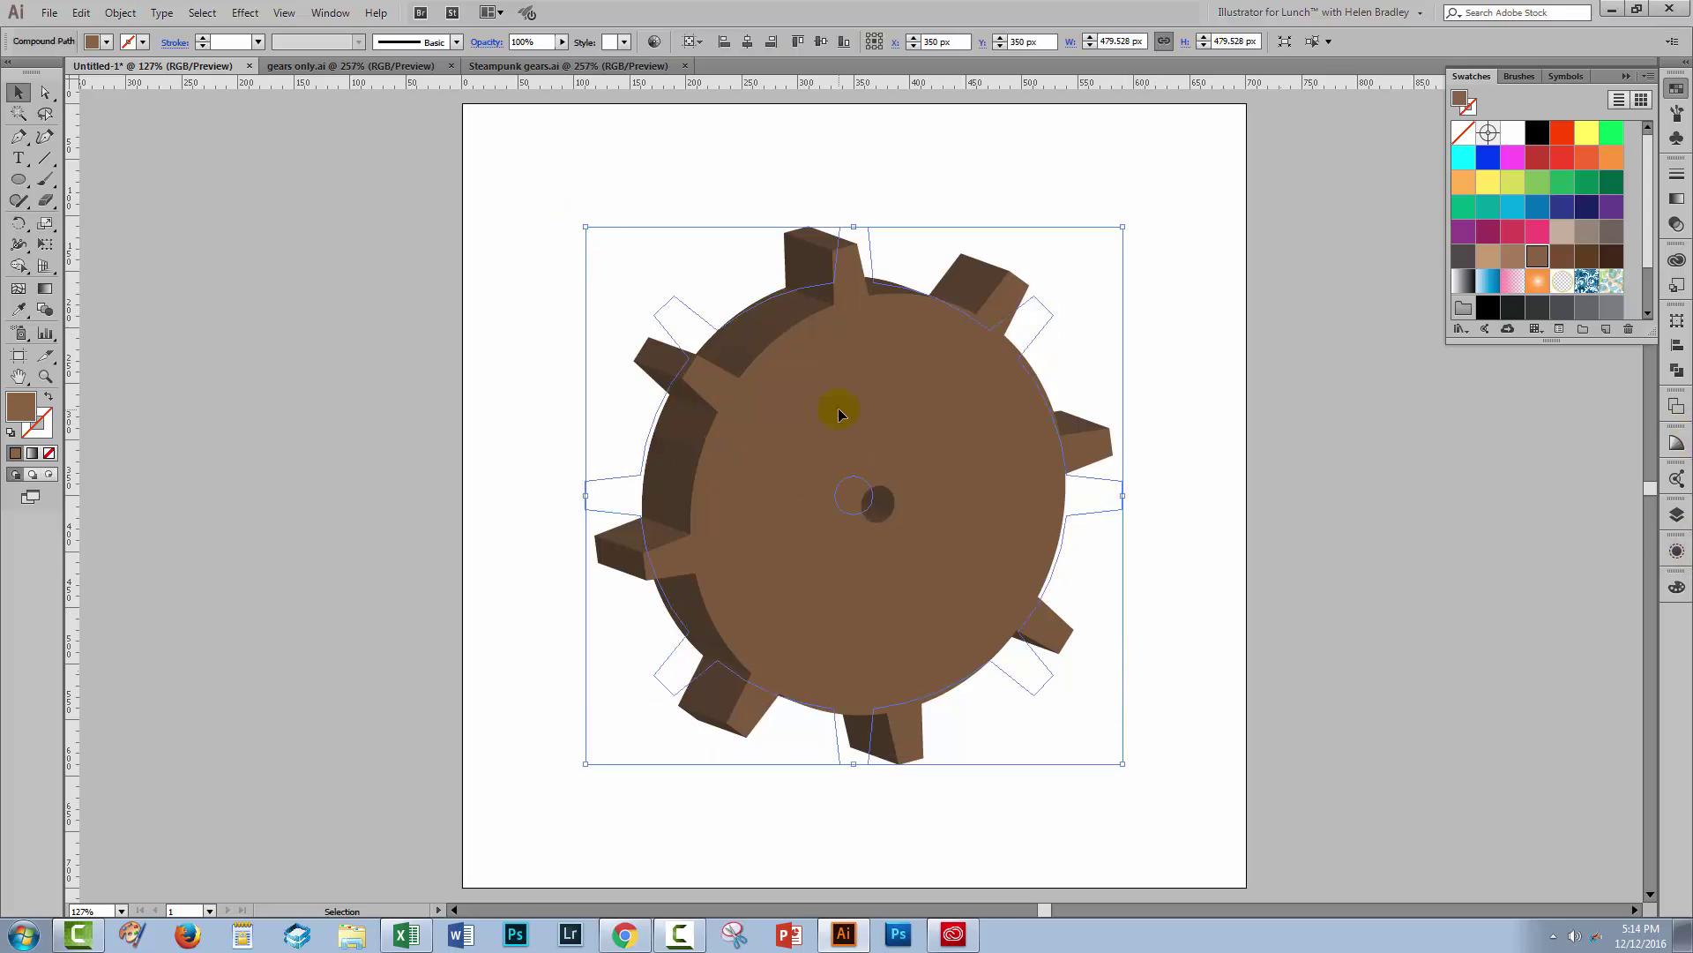
click(1678, 551)
click(1459, 608)
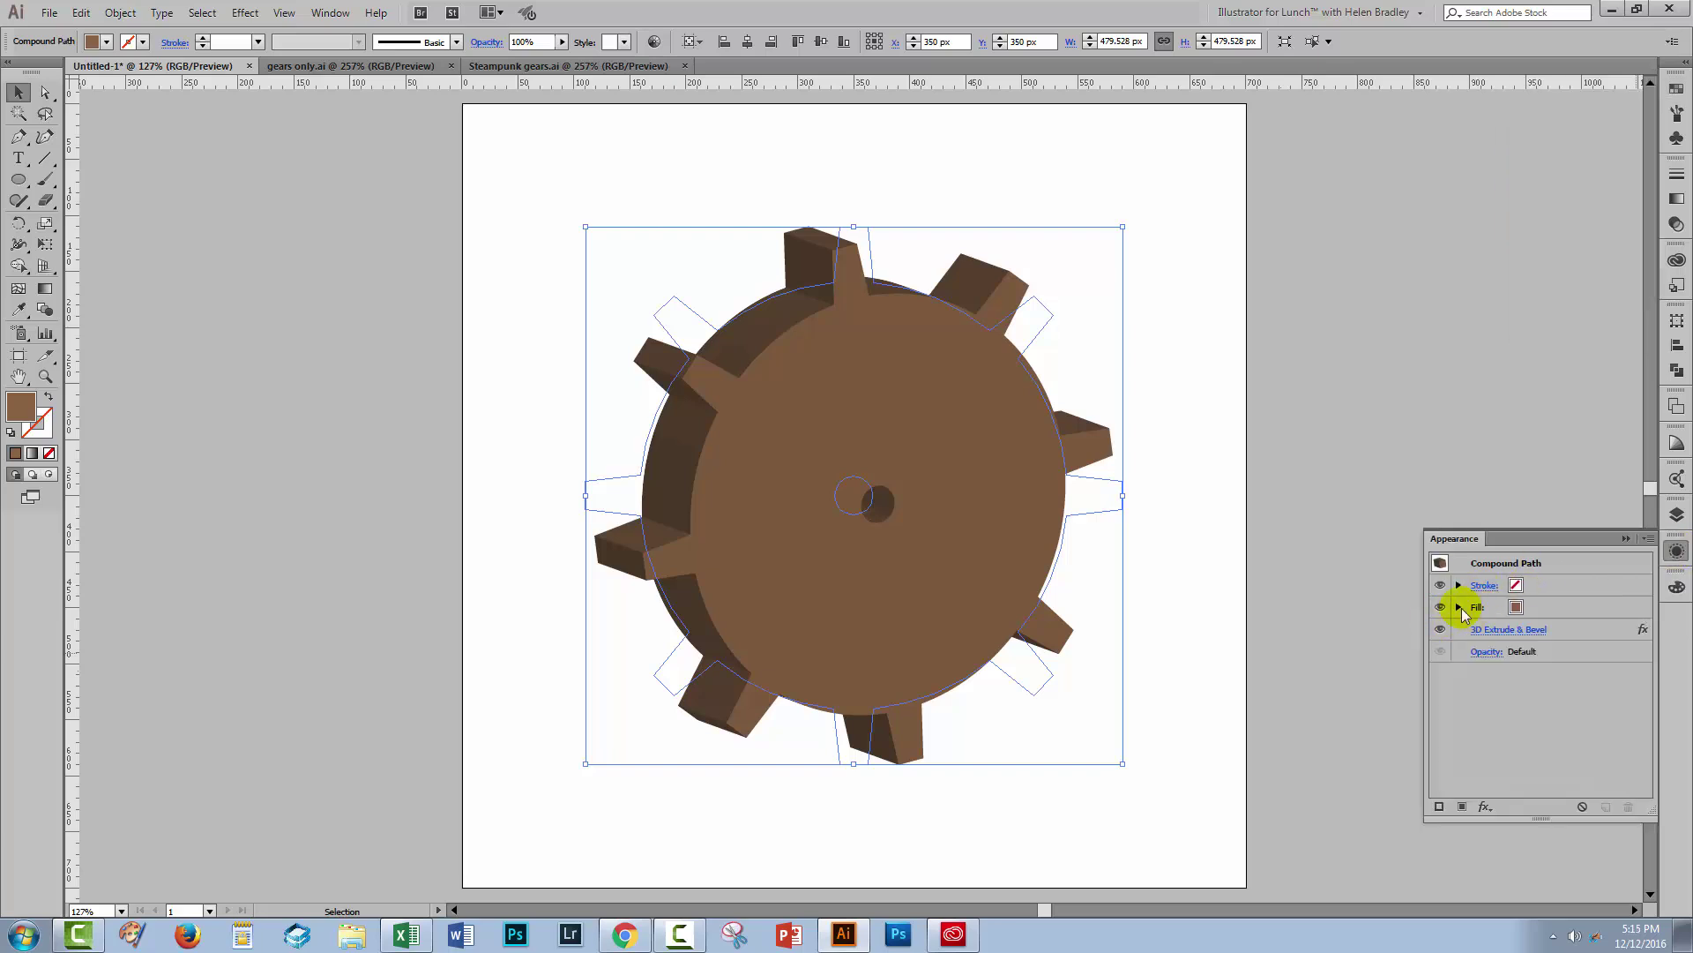
click(1517, 607)
click(1521, 610)
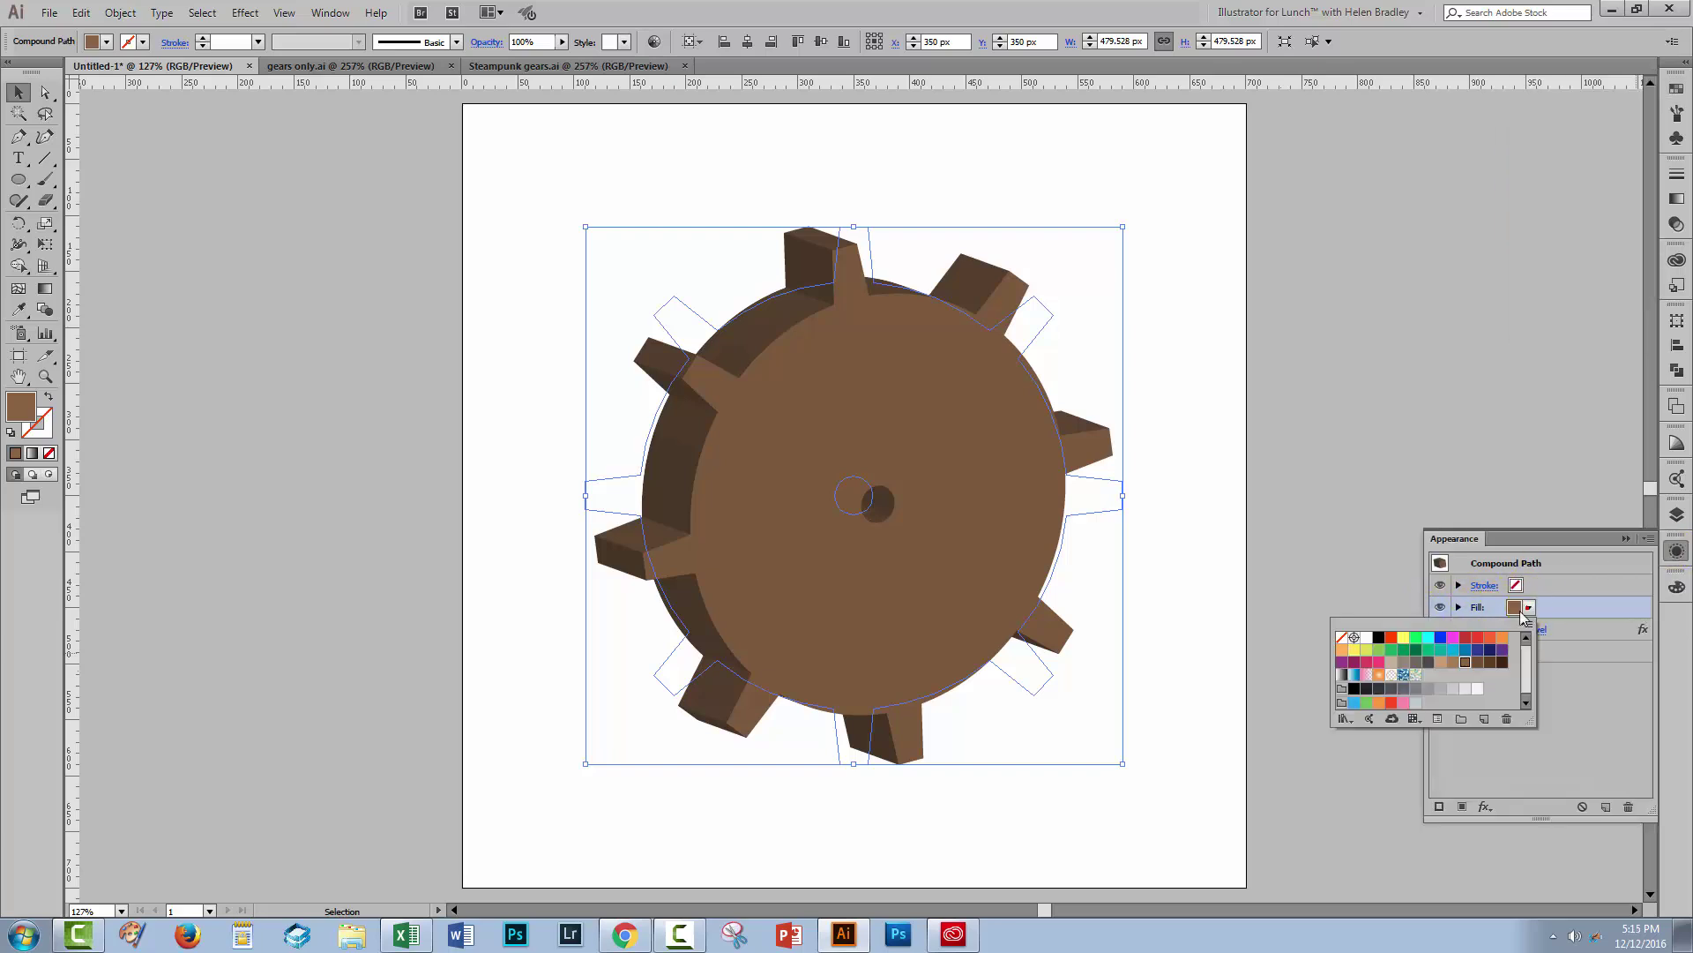
click(1378, 674)
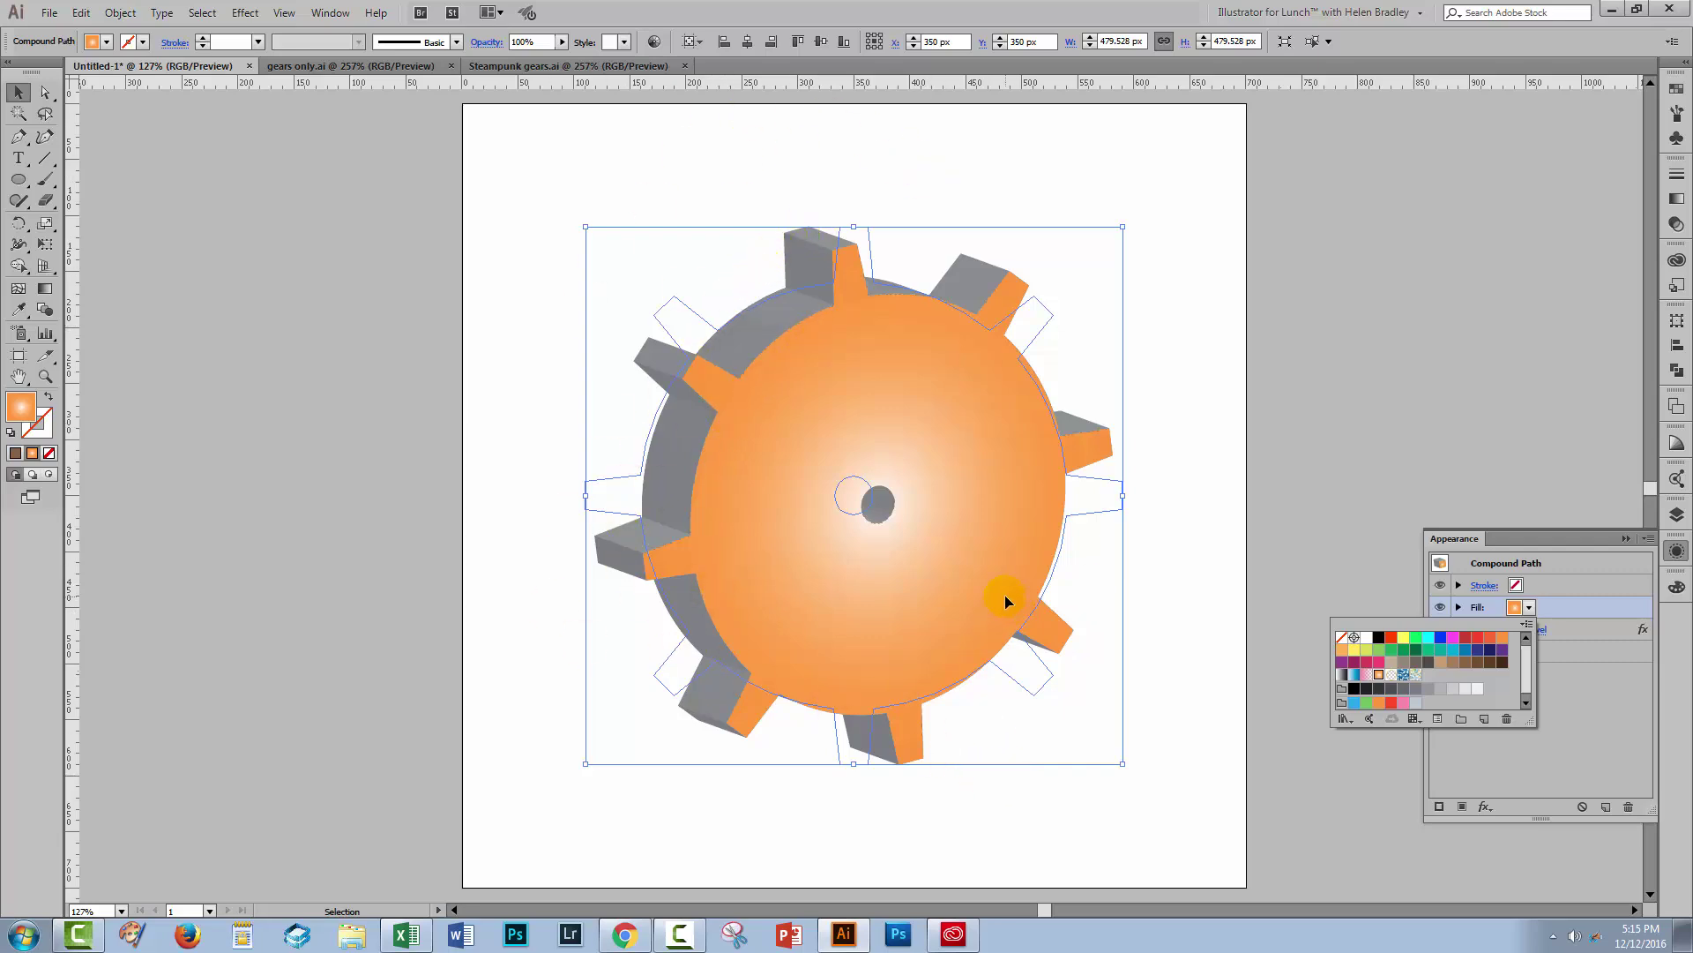
Step: Make the gradient's right stop brown and left stop tan, with the midpoint at 47.31%
click(1677, 201)
click(1677, 200)
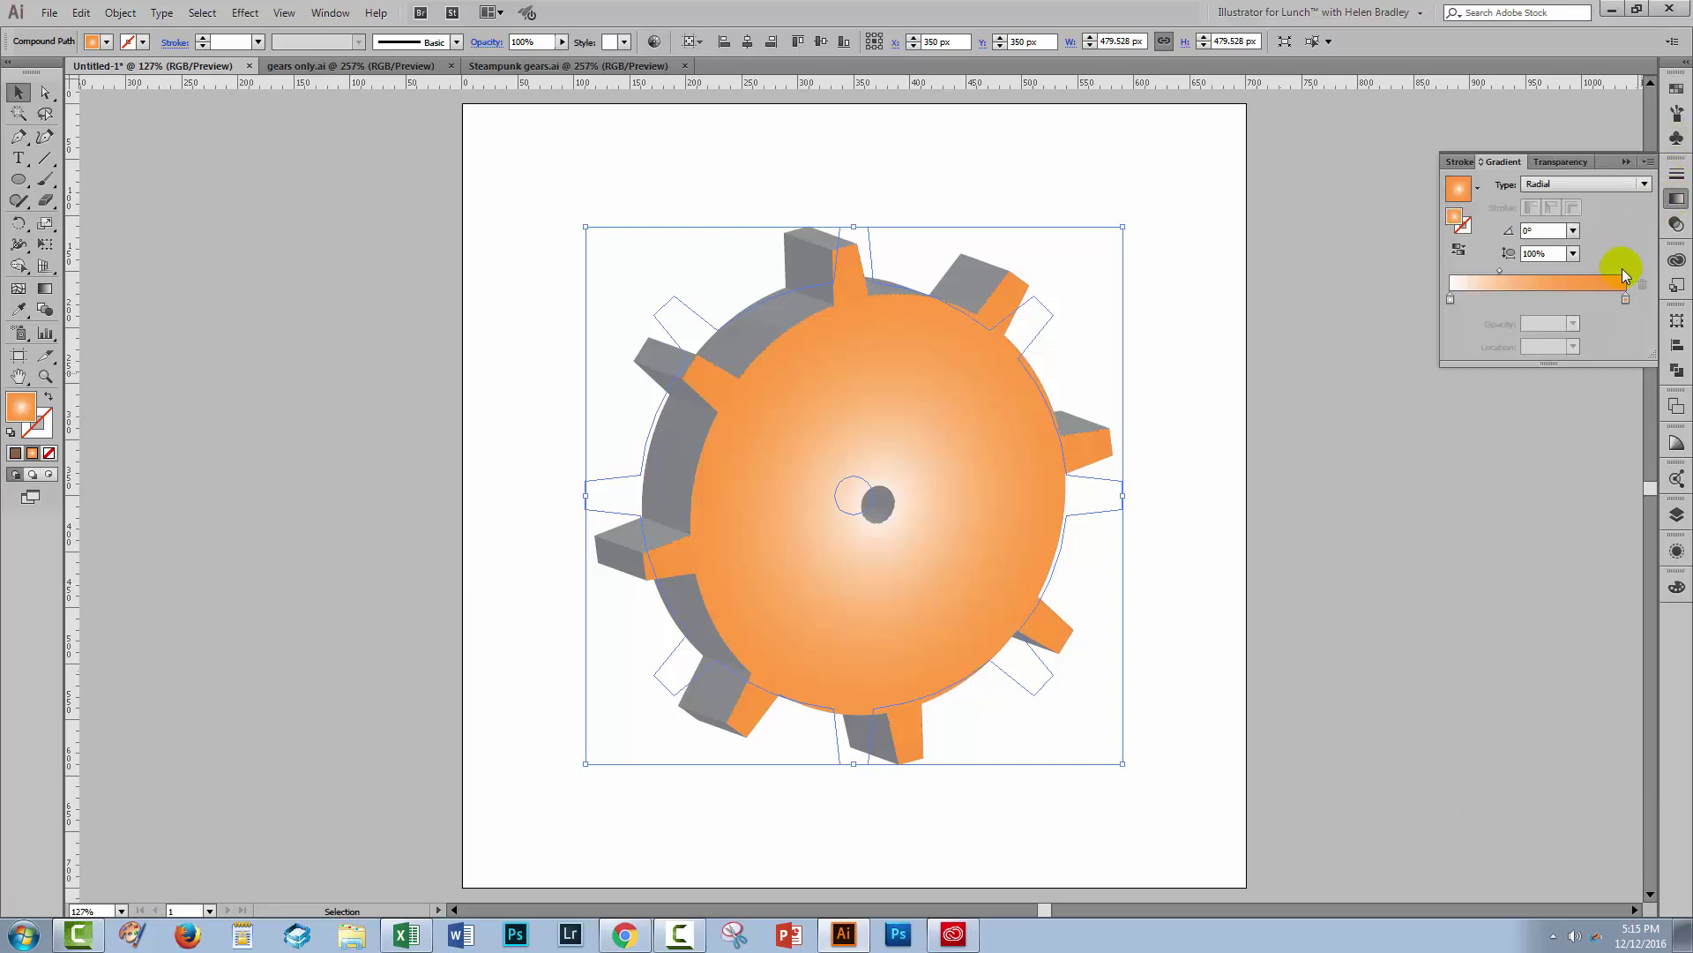
double_click(1625, 300)
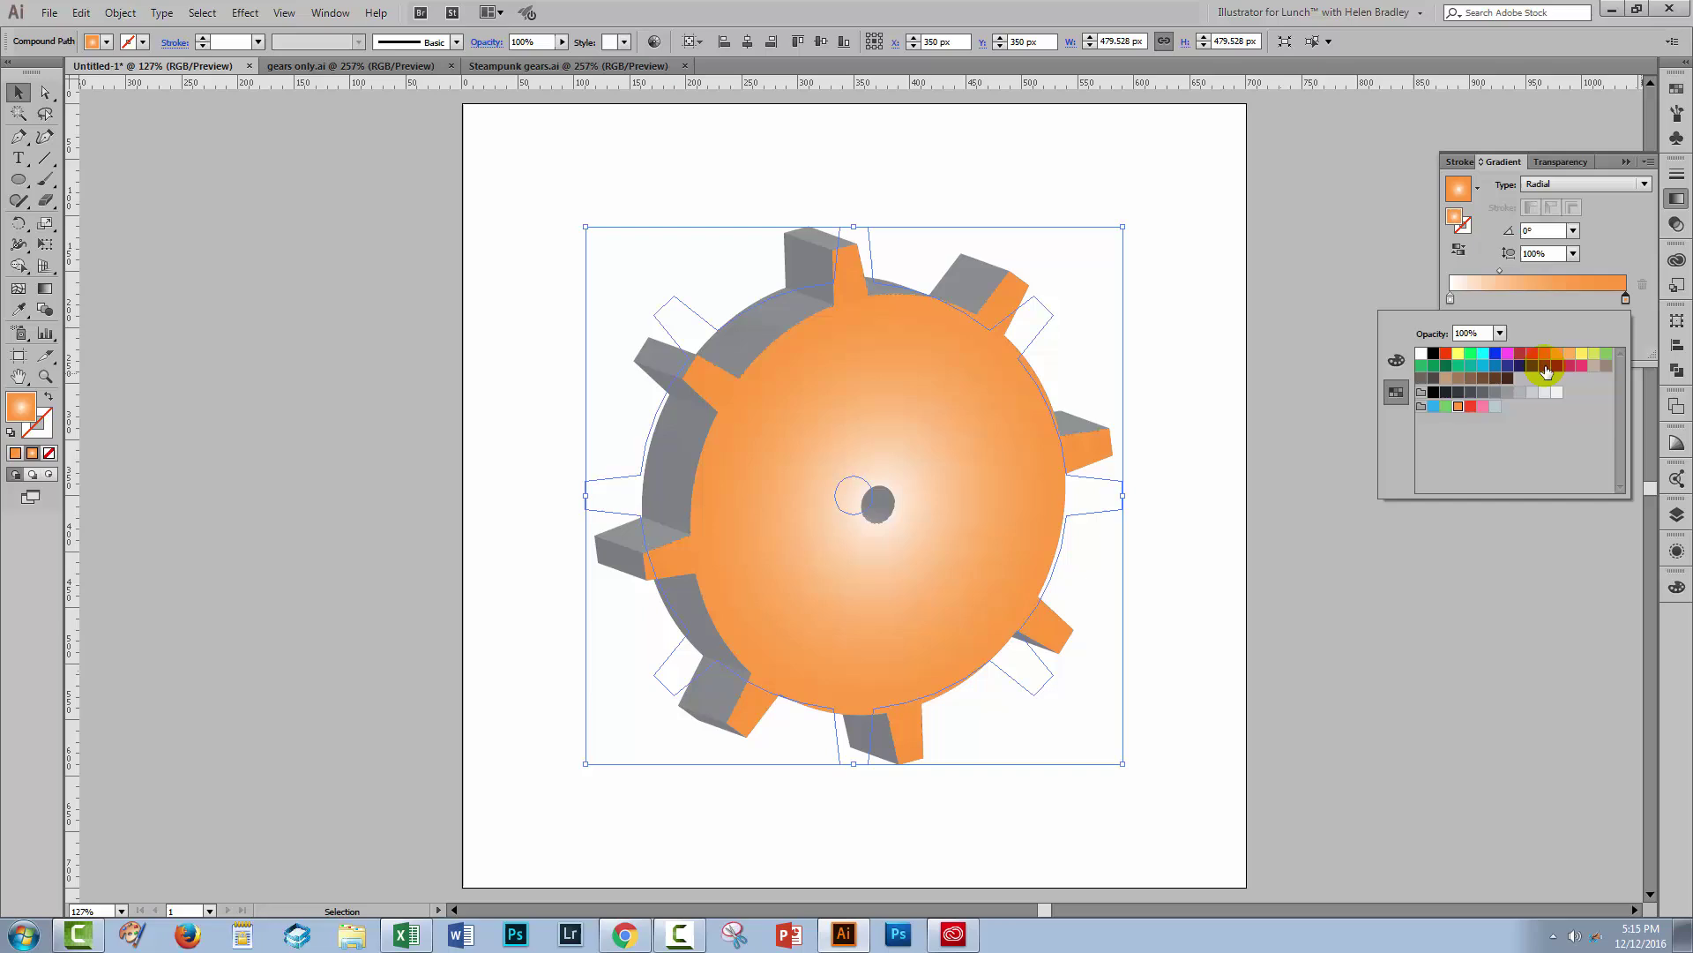
click(1471, 378)
click(1450, 292)
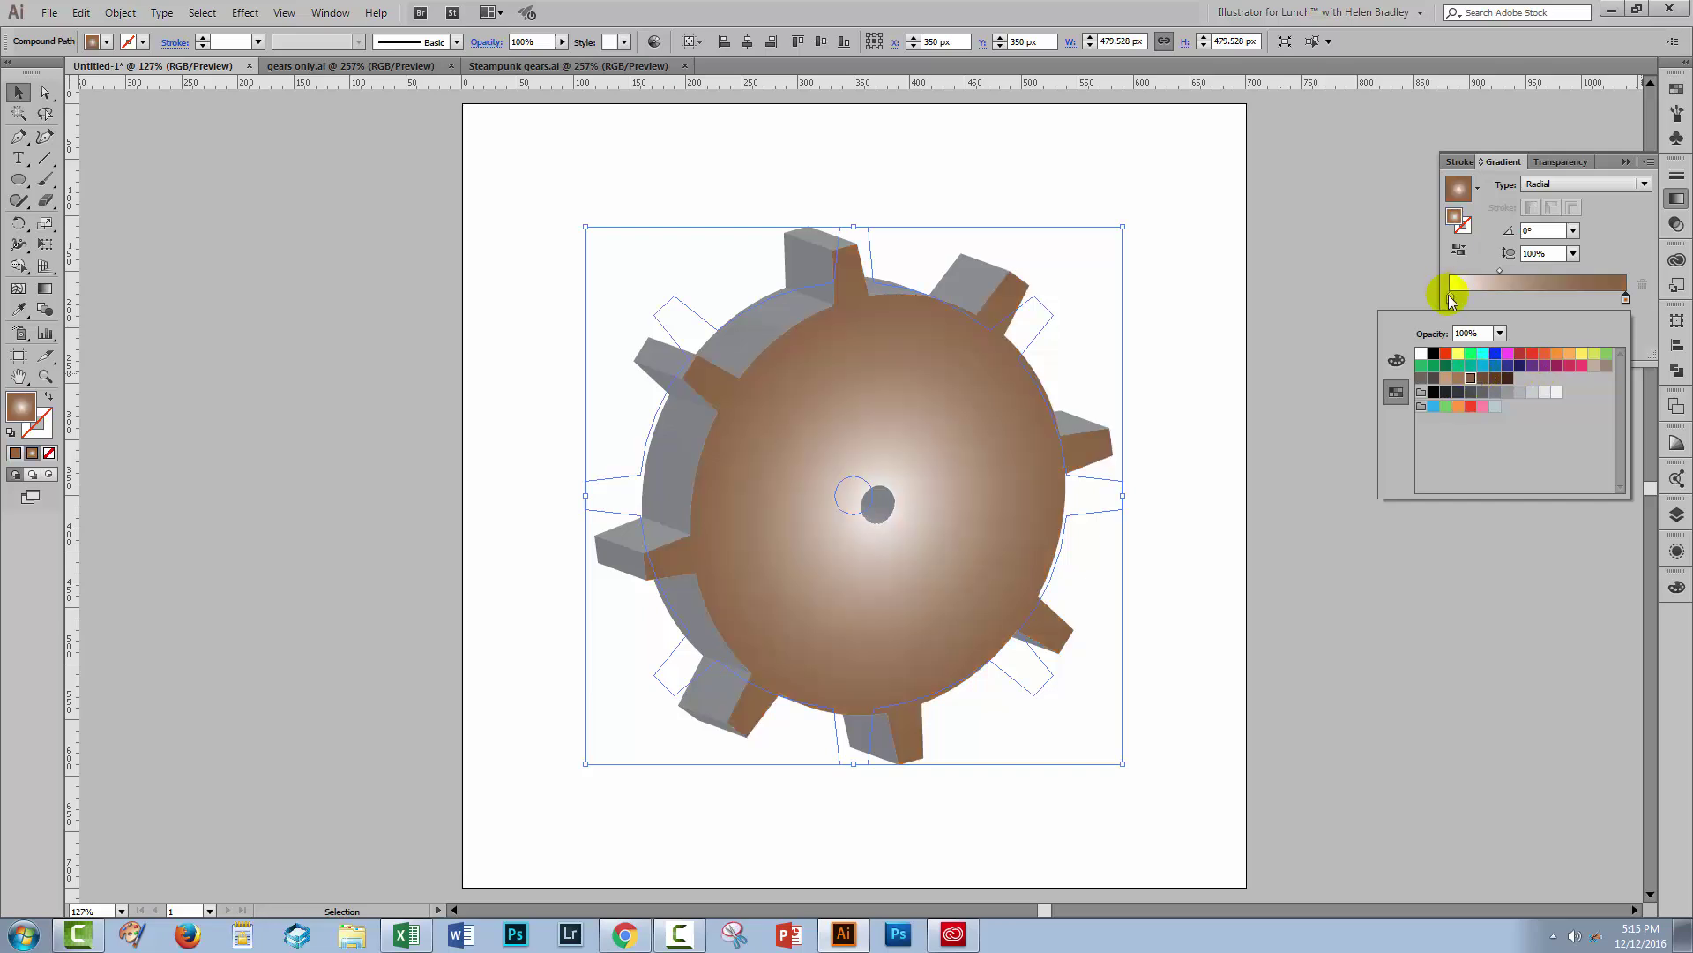
double_click(1451, 298)
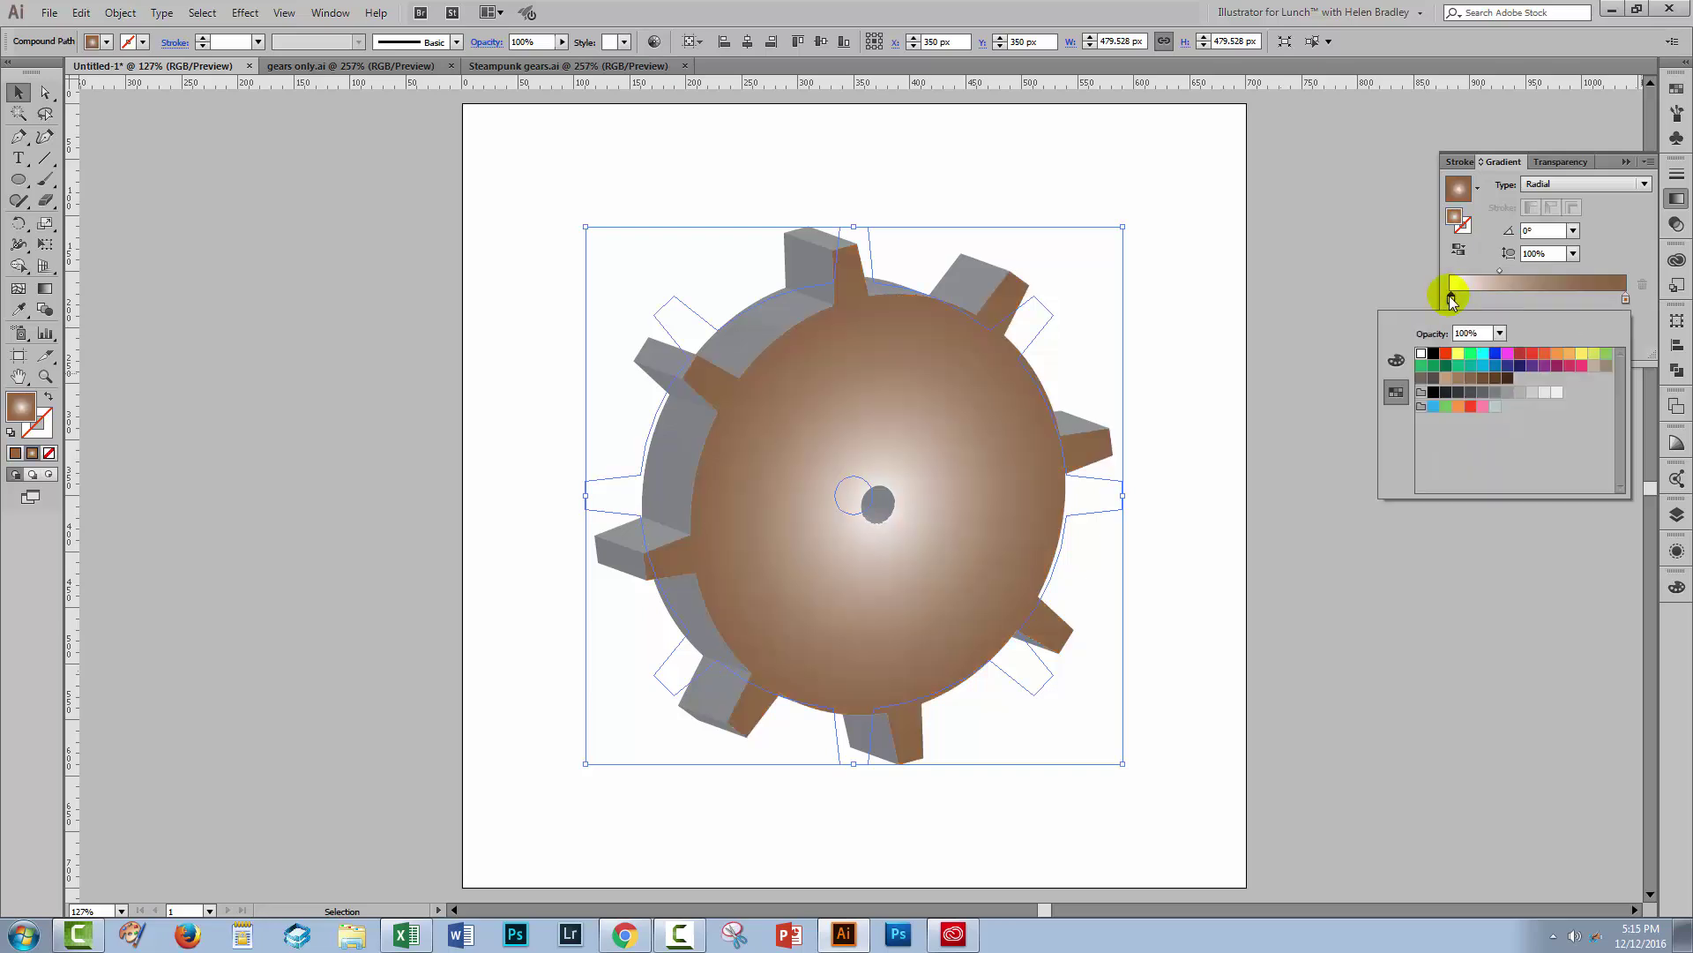
click(1445, 379)
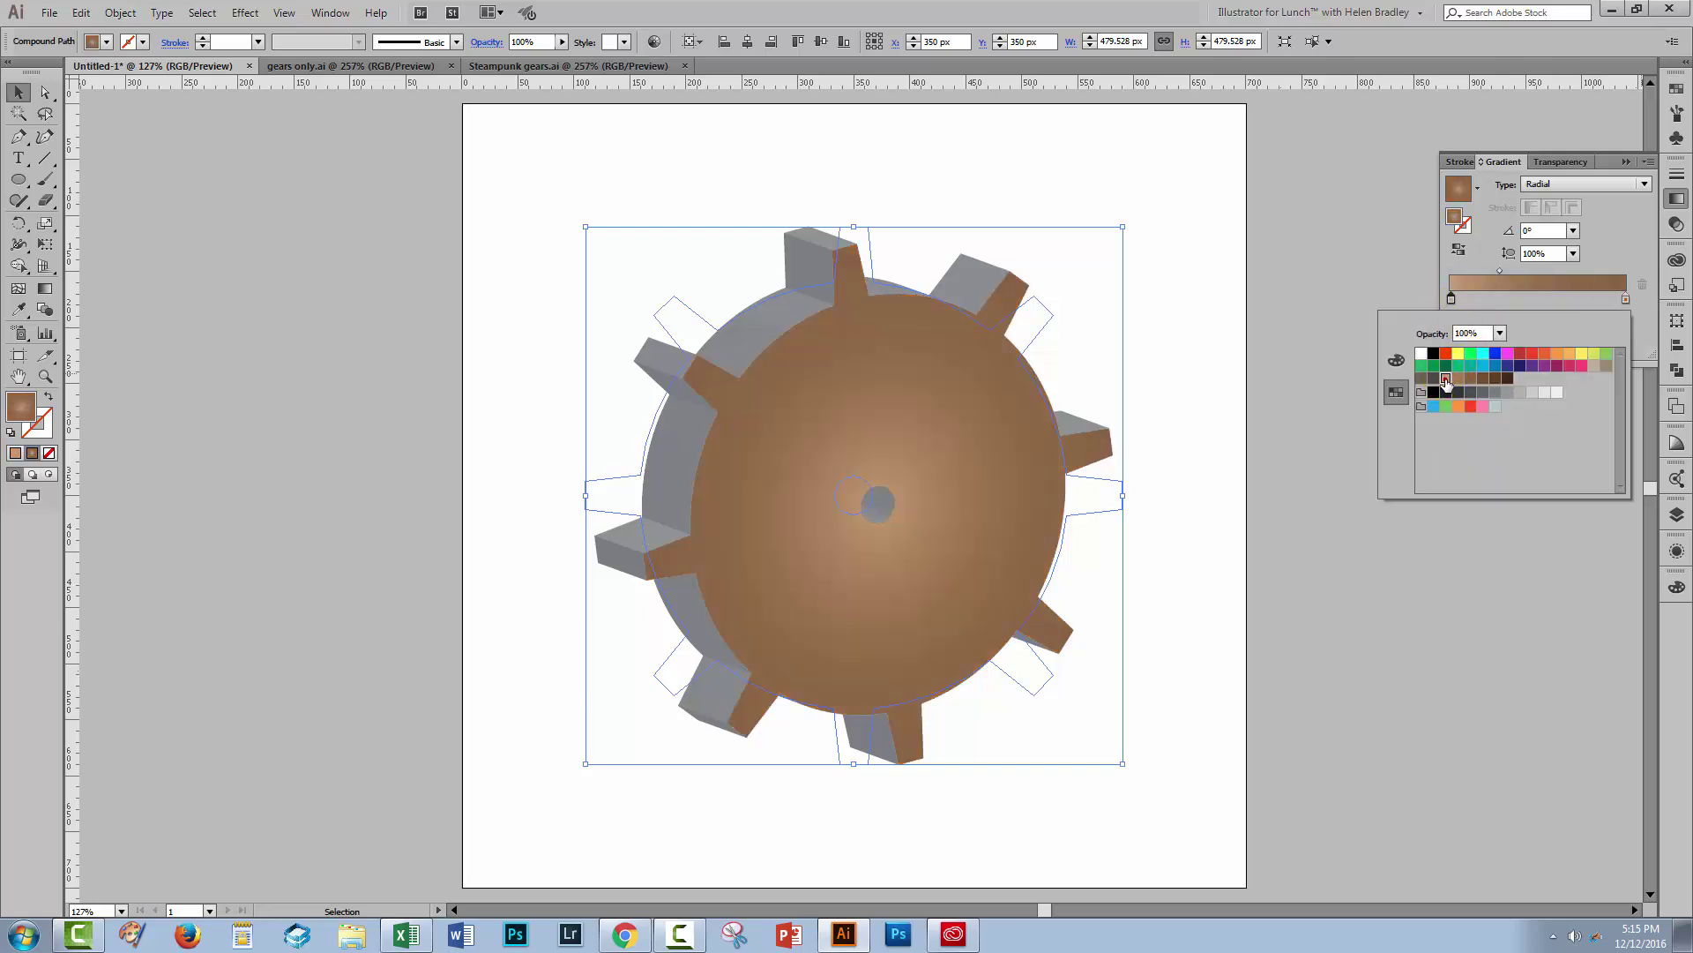
click(1497, 270)
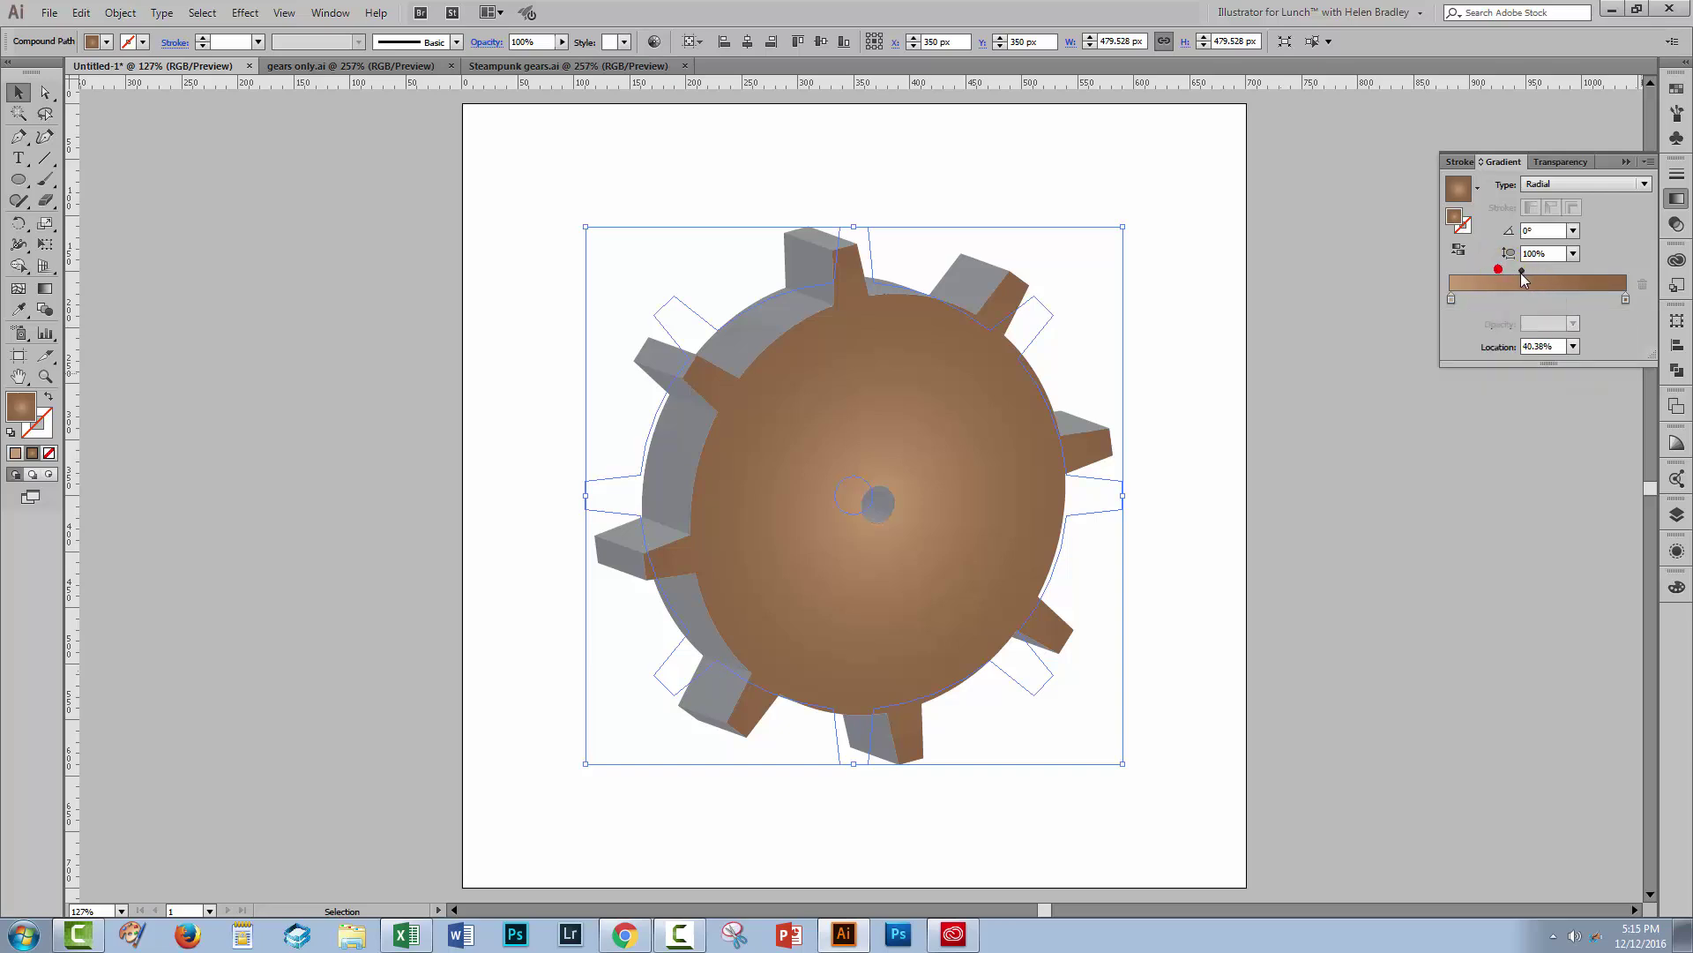
drag(1503, 271, 1534, 271)
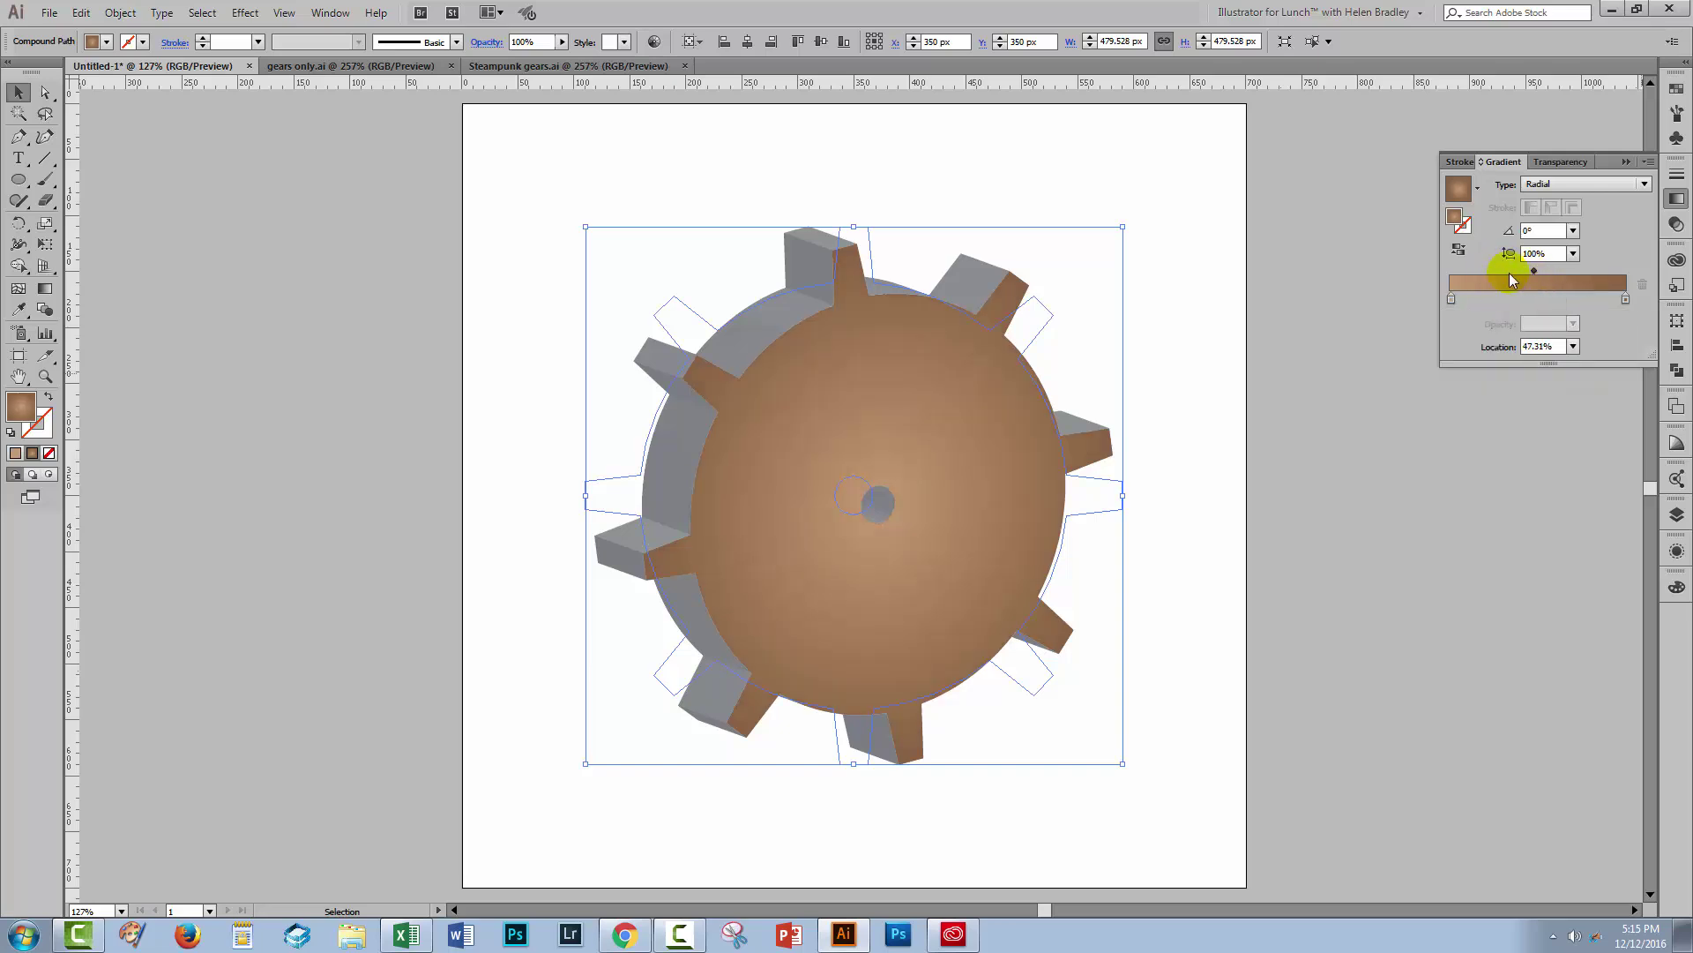
click(699, 198)
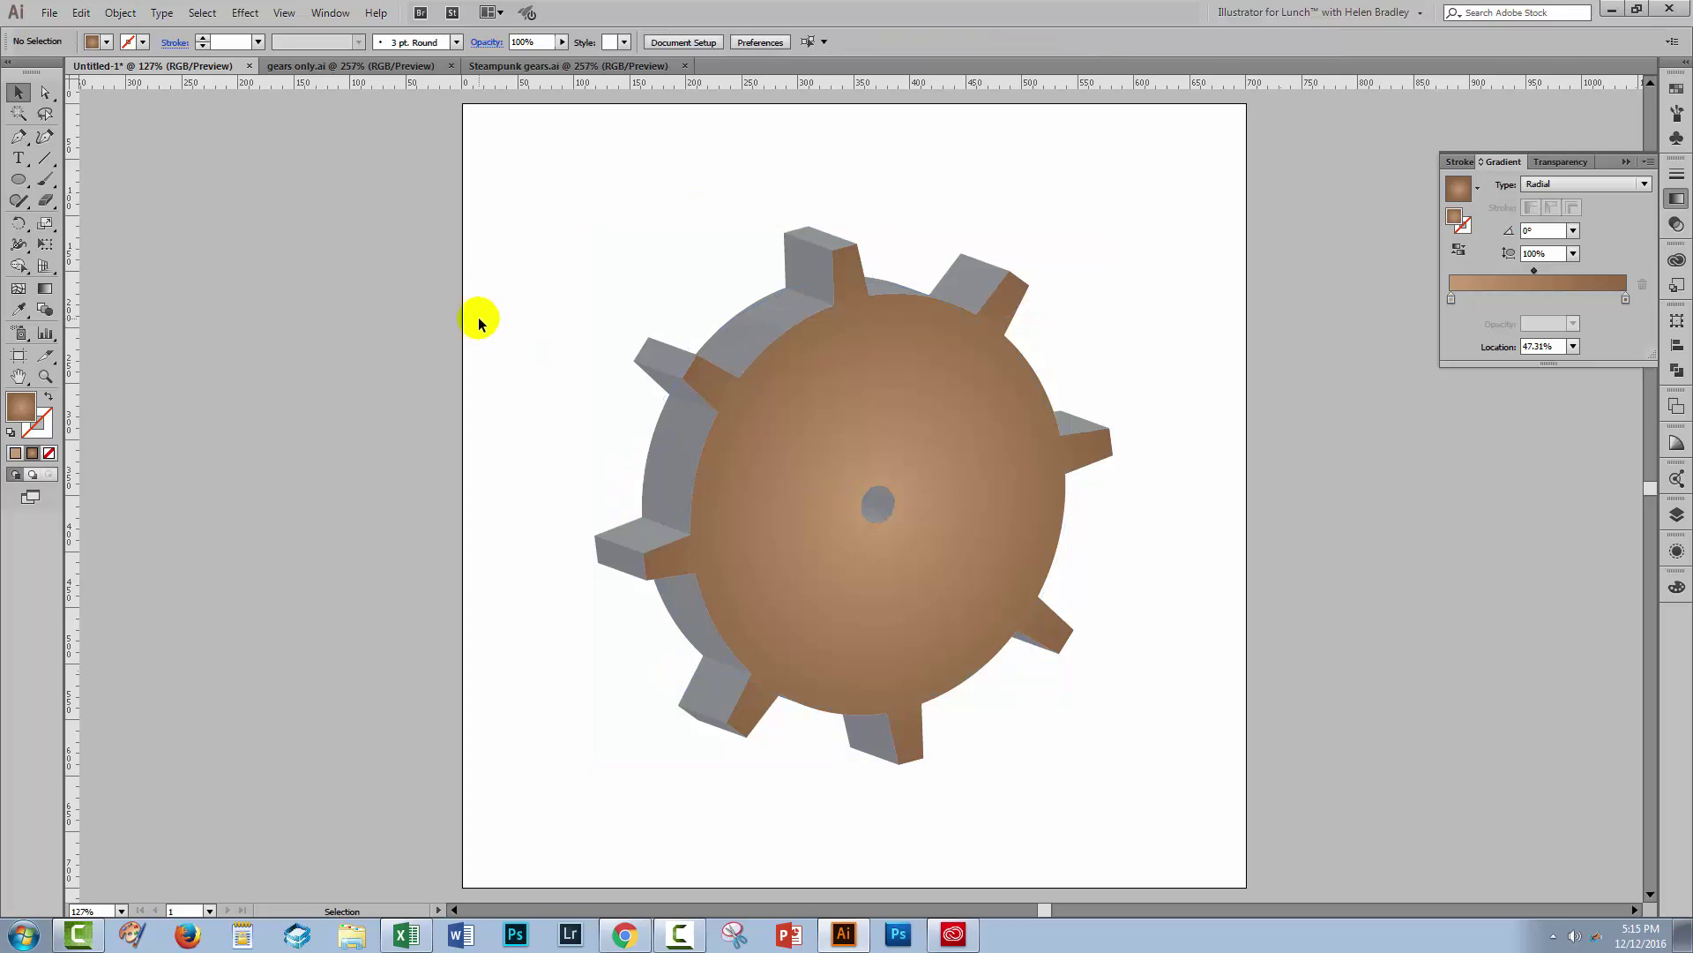
Step: Draw a small rectangle at the artboard's upper right and set its brown gradient to Linear
click(17, 179)
click(82, 179)
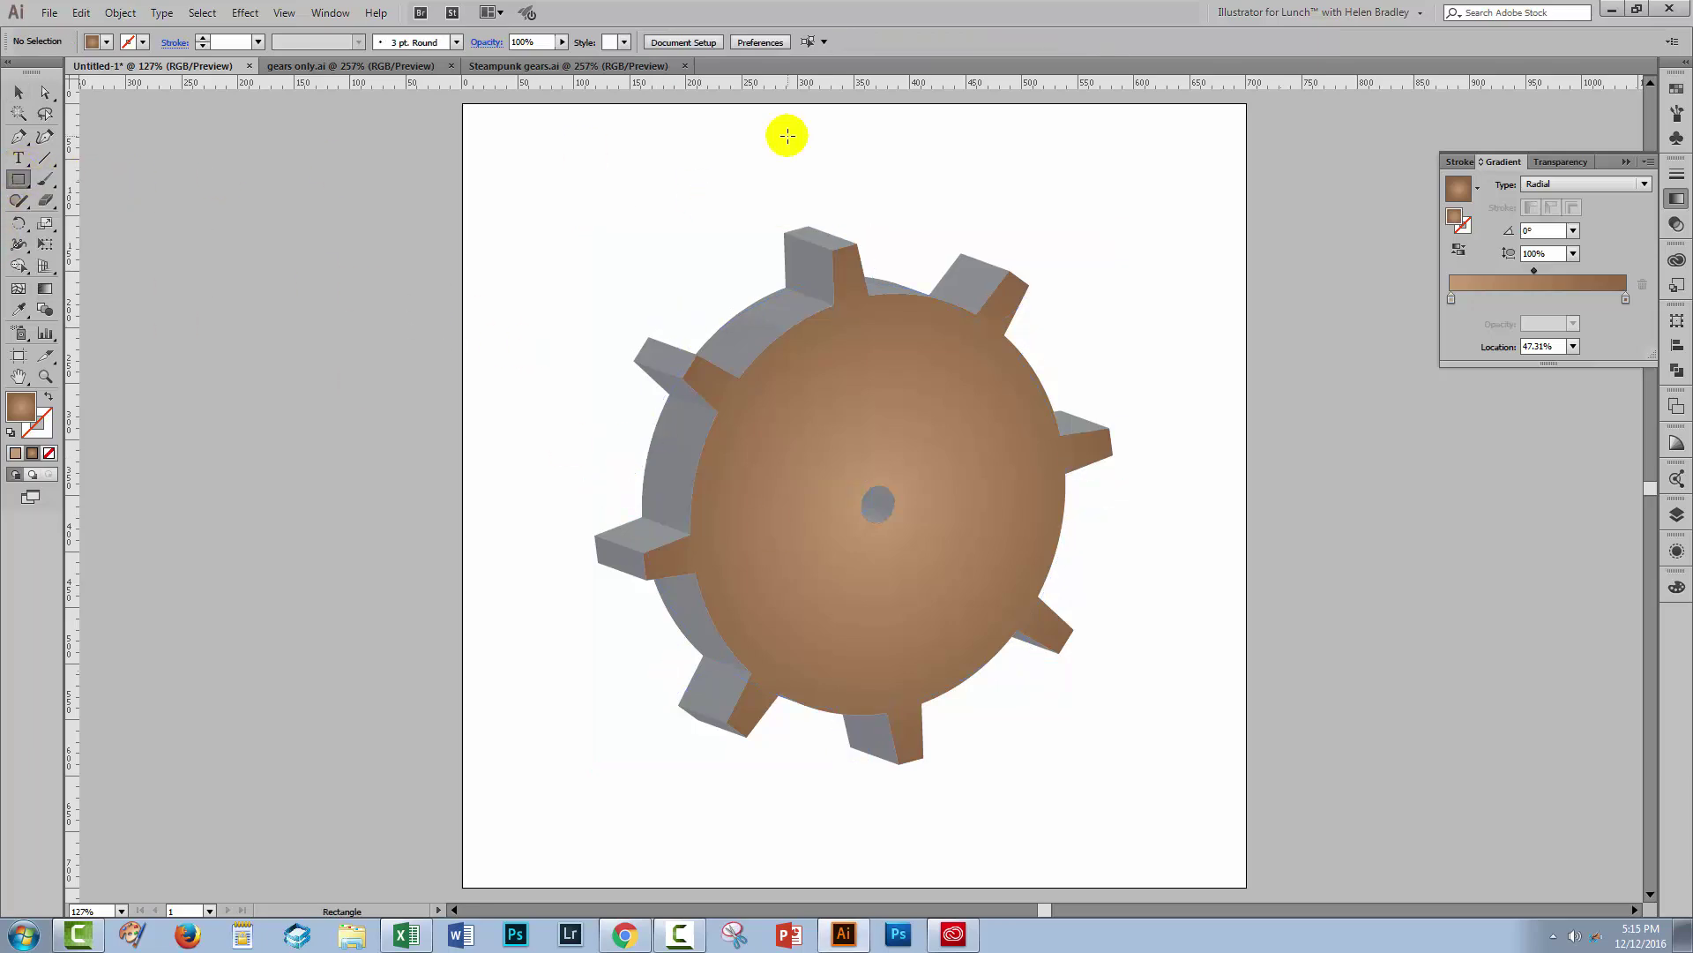
drag(1080, 121, 1177, 226)
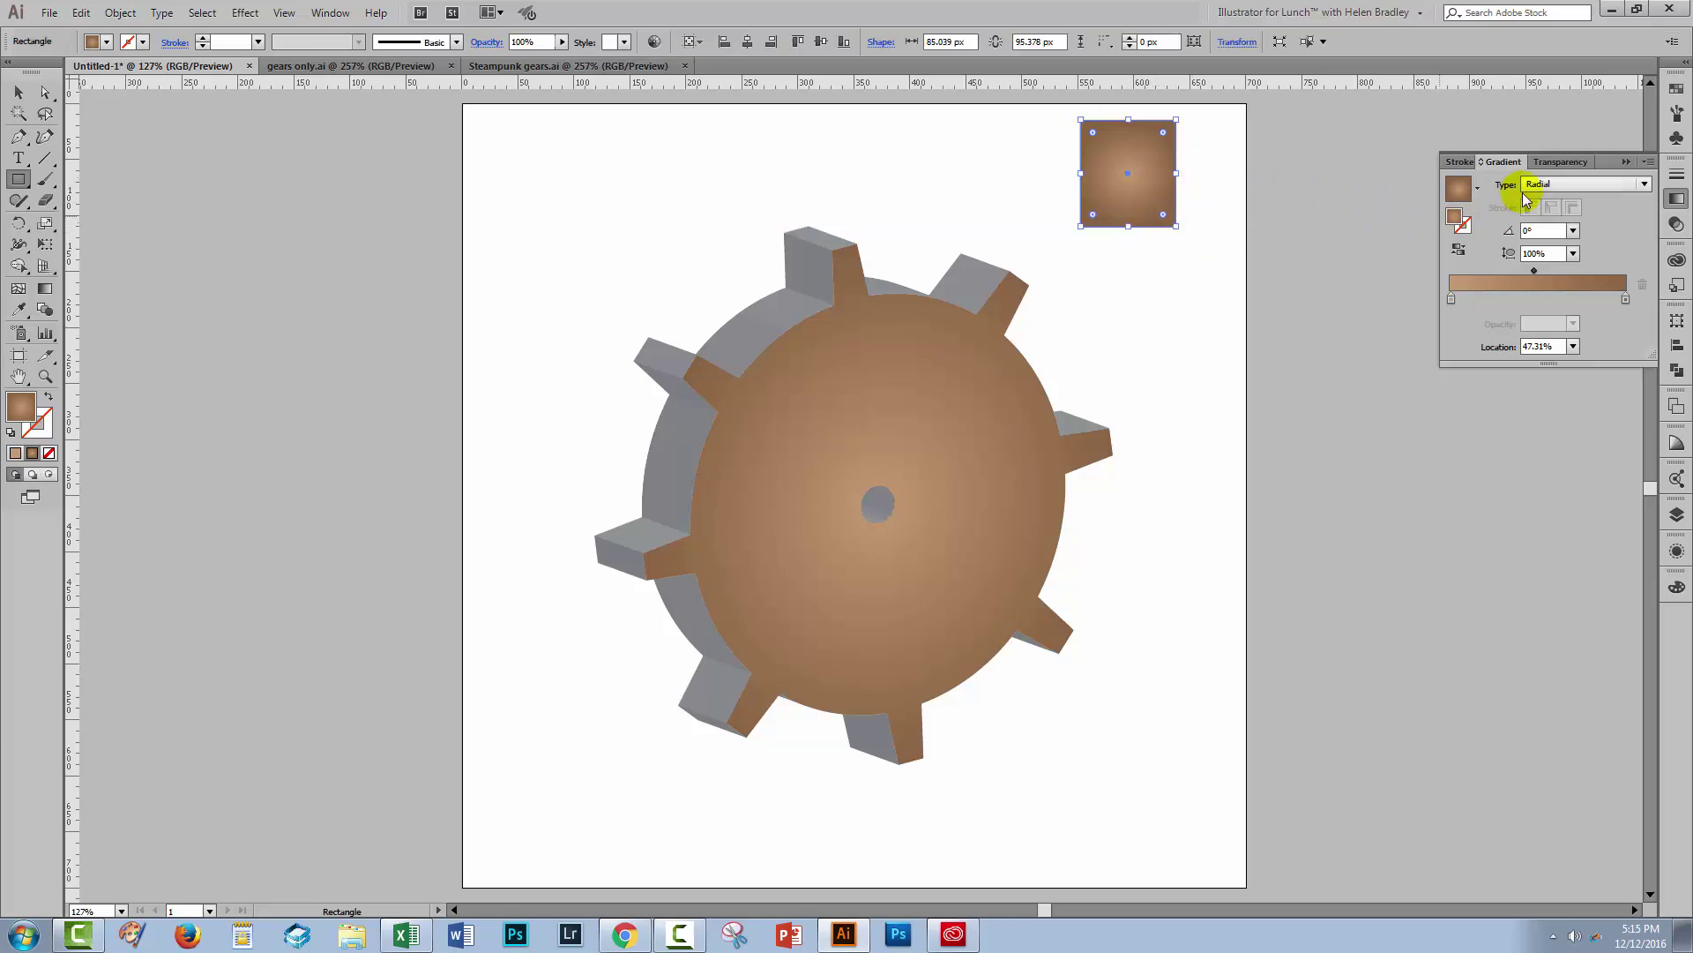
click(1581, 182)
click(1562, 196)
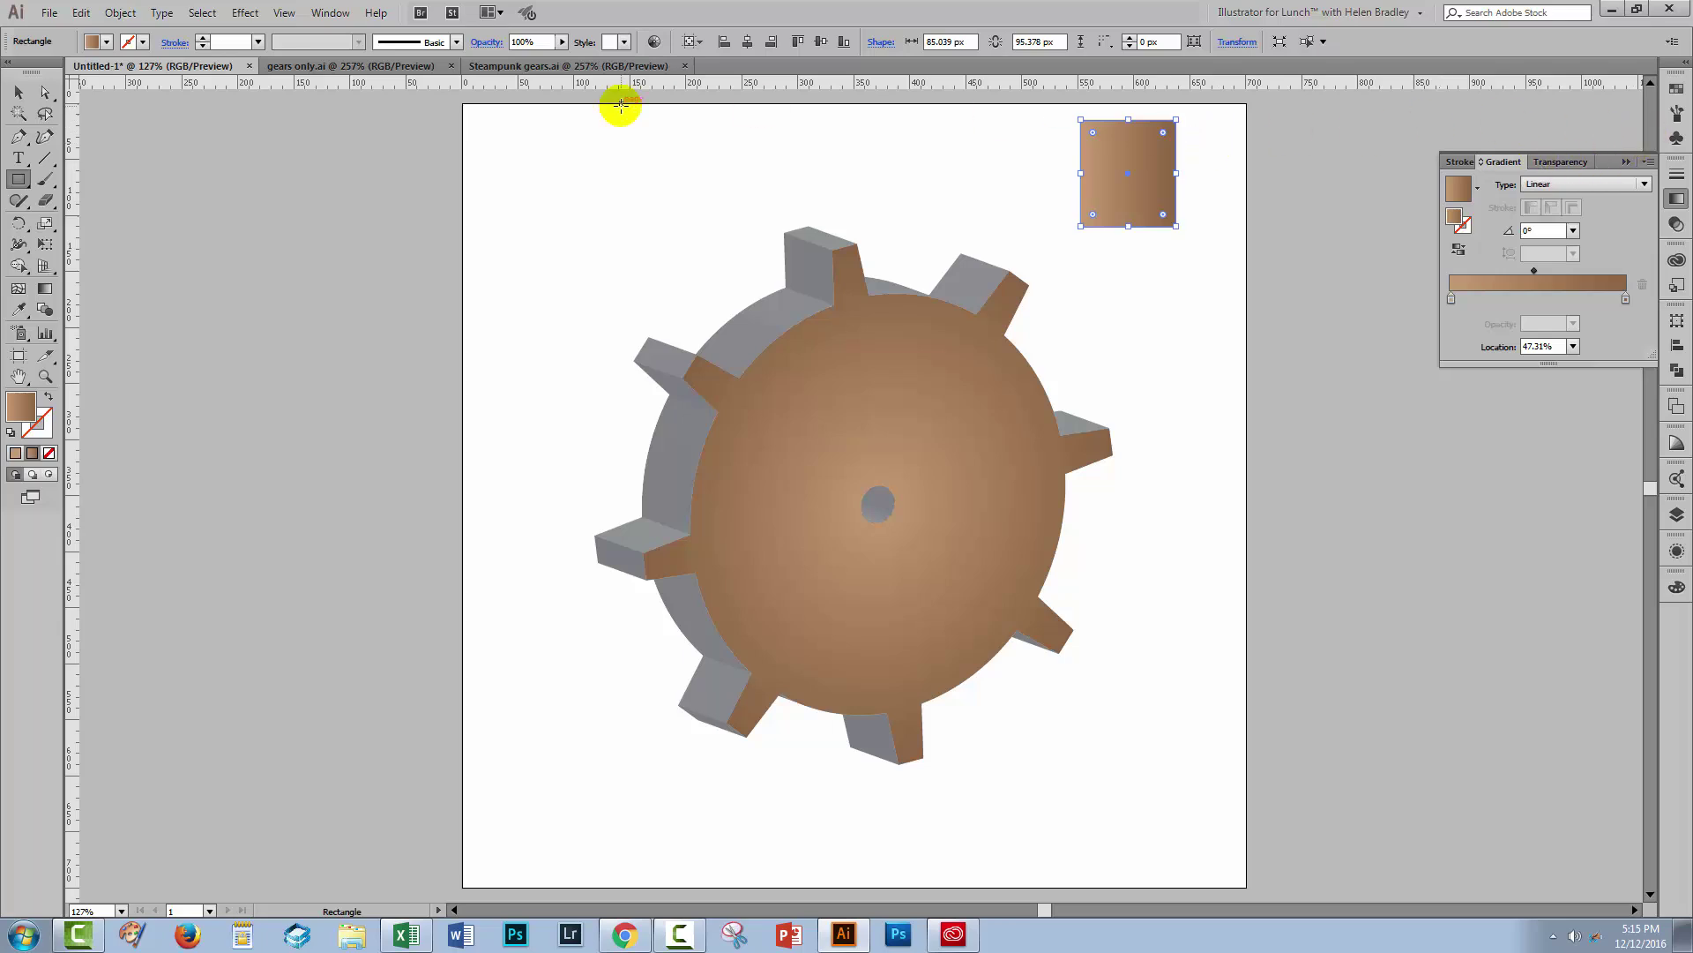
click(18, 92)
click(19, 92)
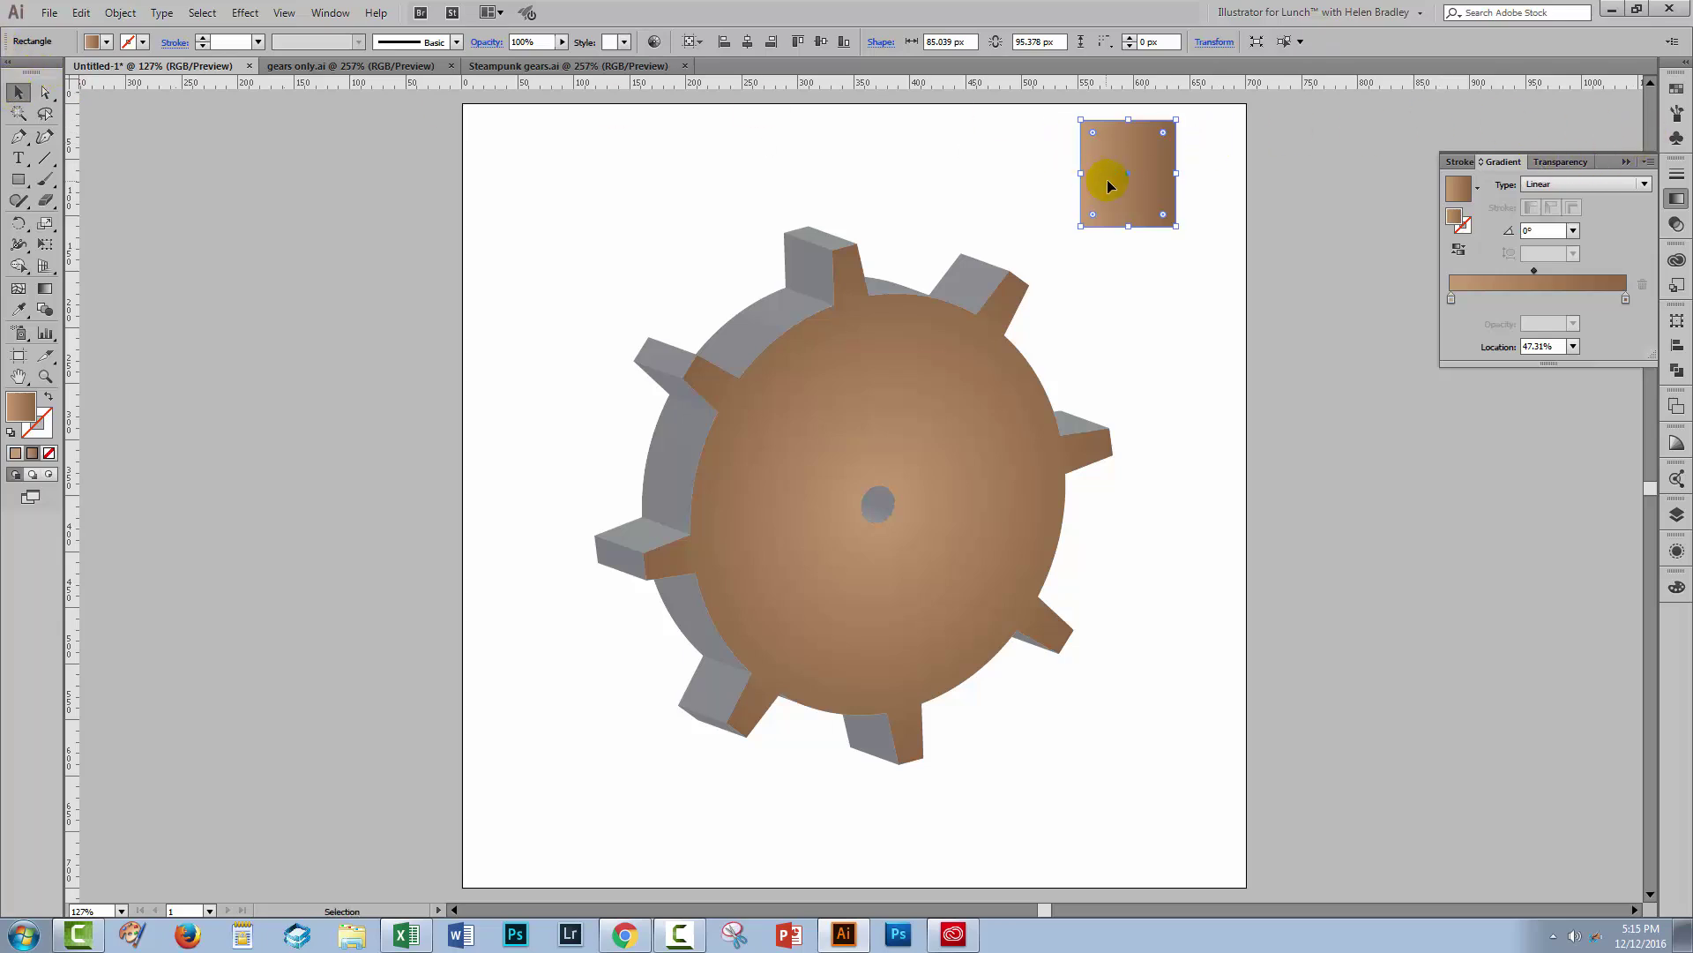
Step: Save the gradient rectangle as a new symbol in the enlarged Symbols panel
click(1675, 143)
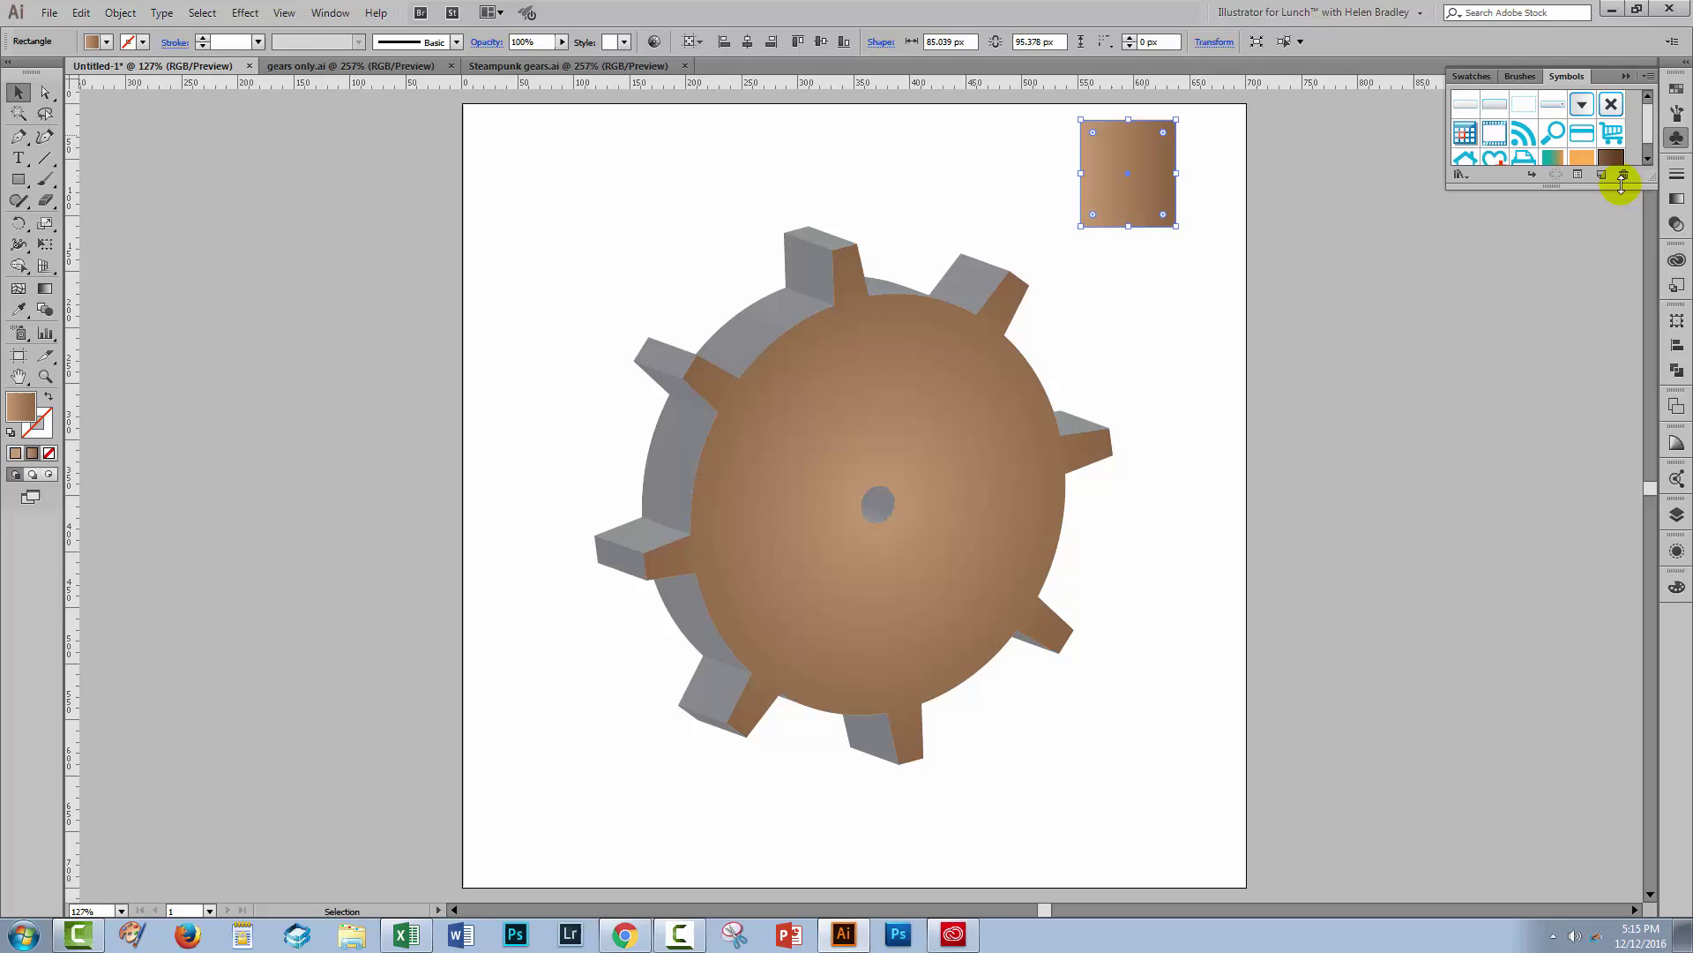
drag(1643, 189, 1643, 388)
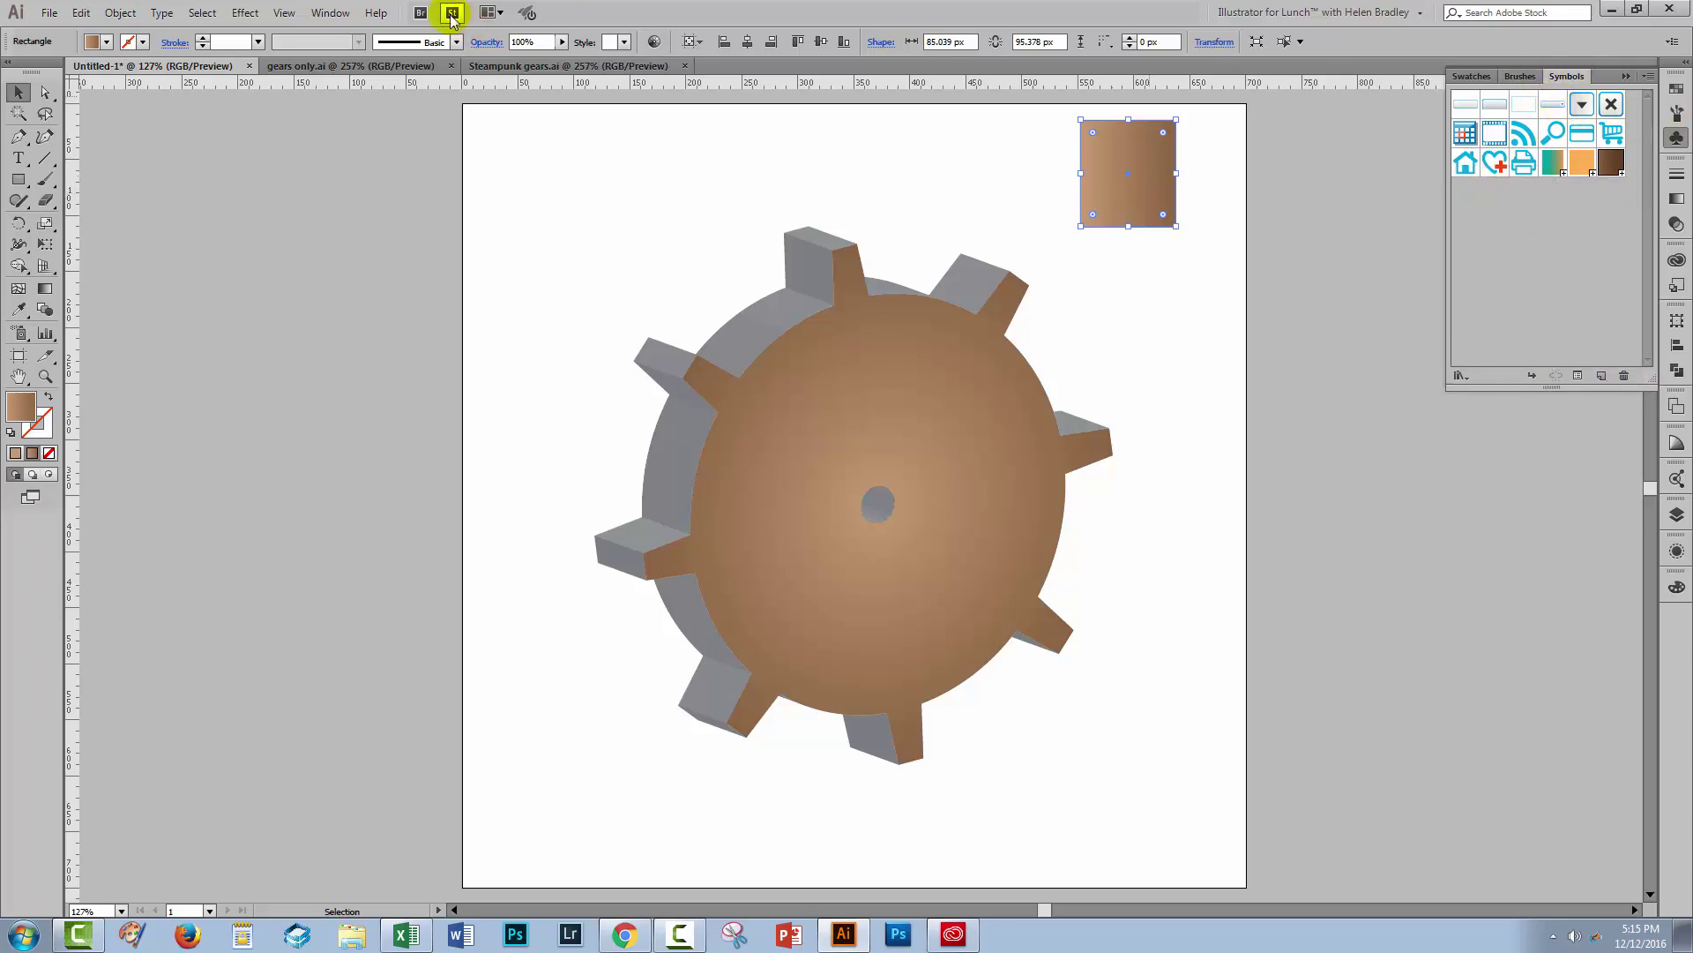
drag(1115, 188, 1539, 268)
drag(1618, 213, 1618, 215)
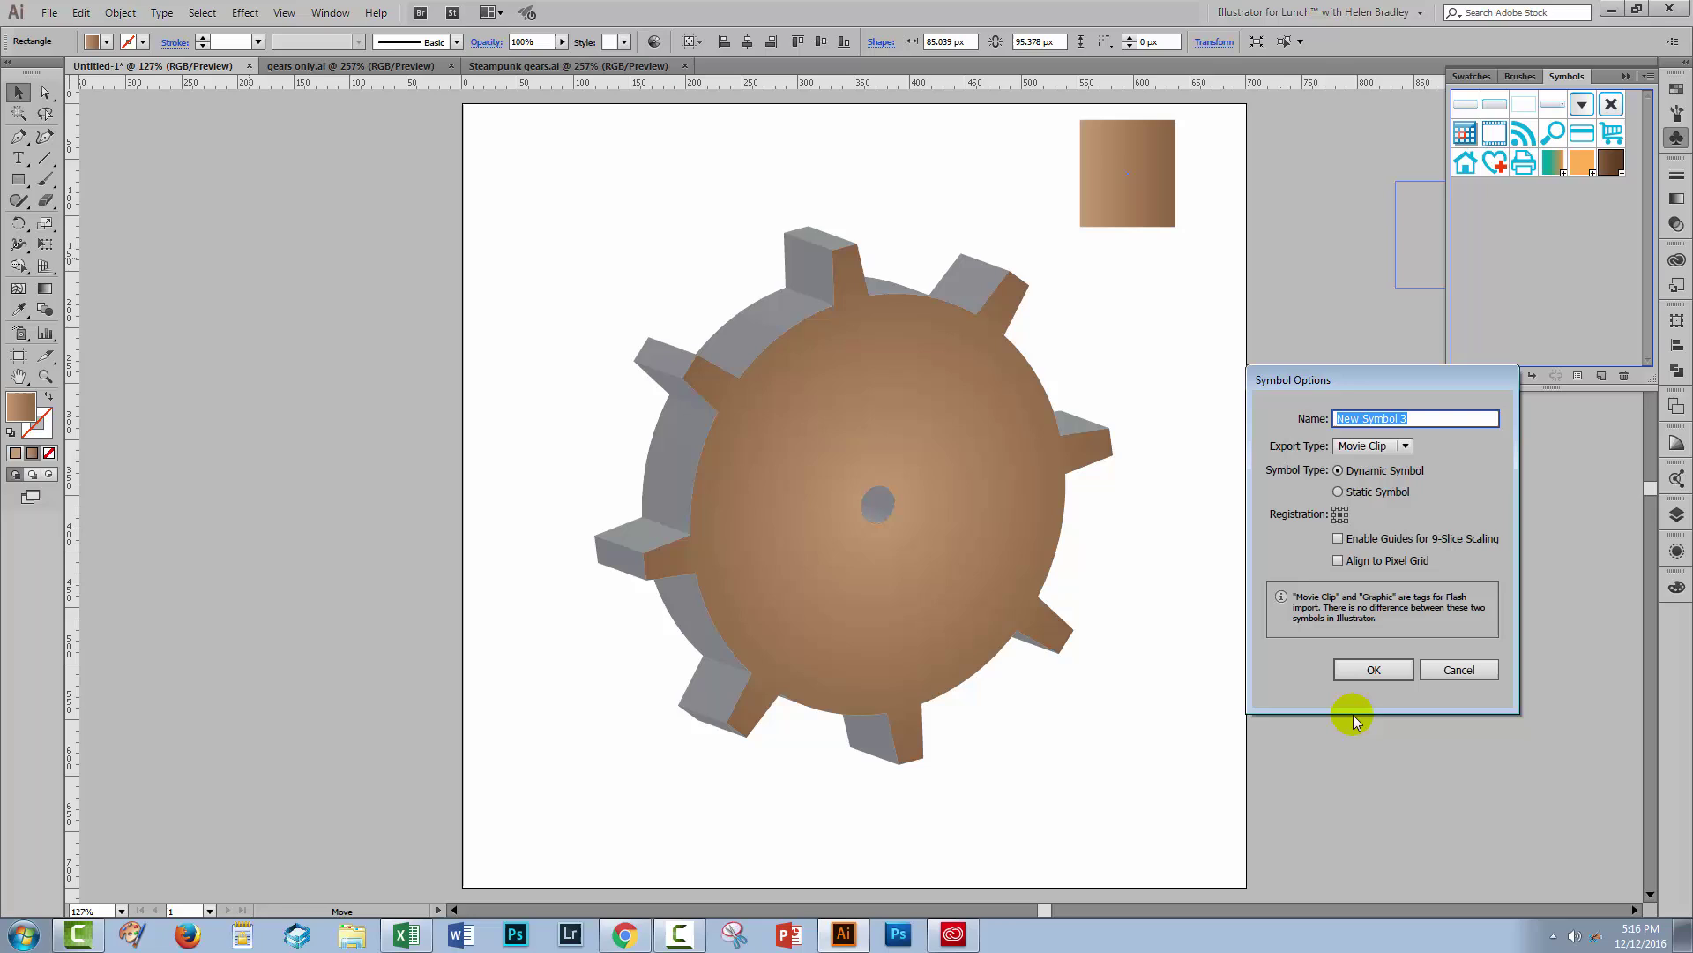
click(1372, 673)
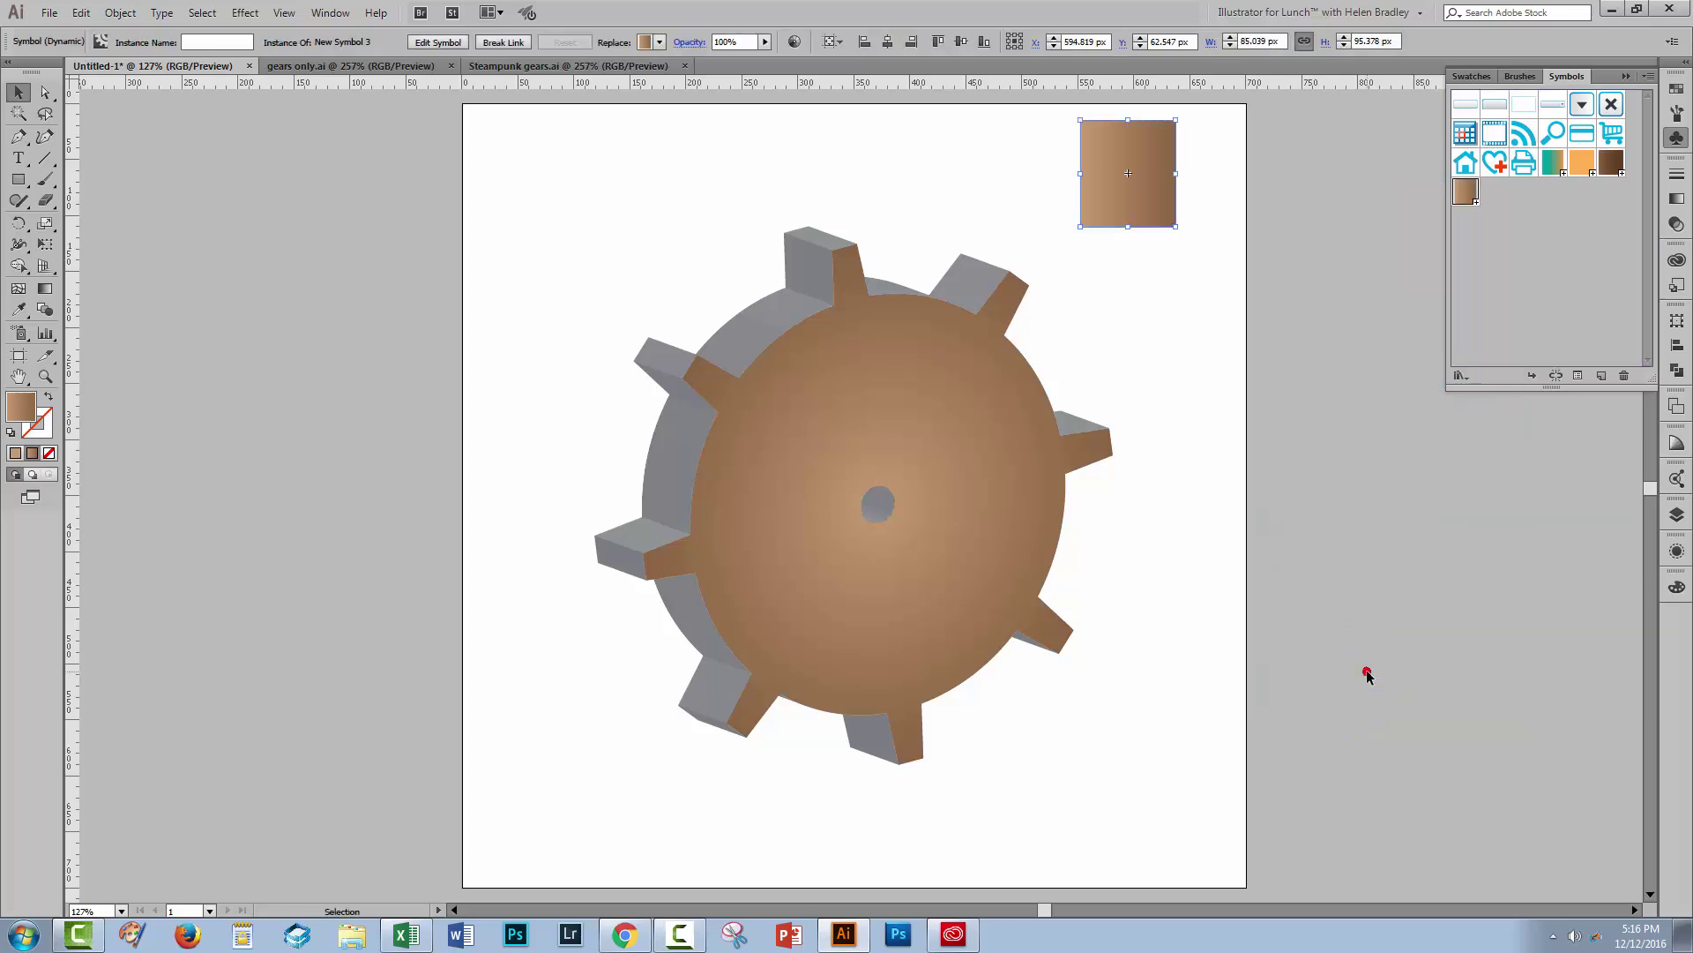
Step: Delete the old dark brown and orange gradient symbols
drag(1611, 168, 1623, 375)
click(1582, 162)
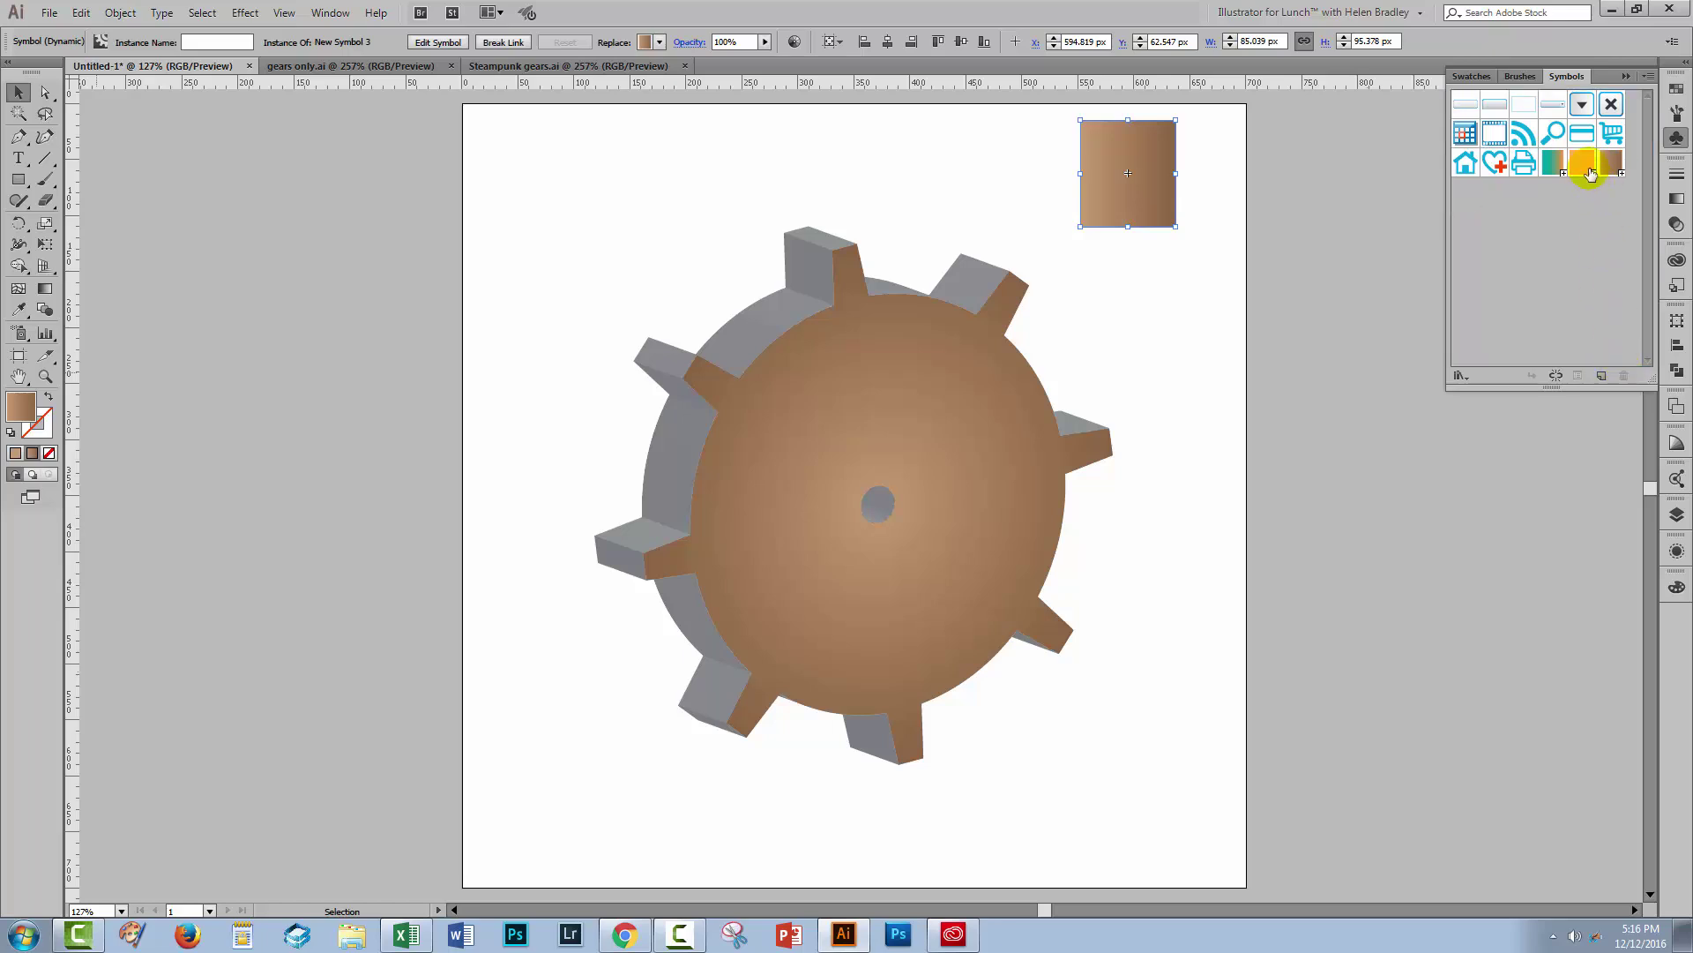
drag(1583, 162, 1623, 375)
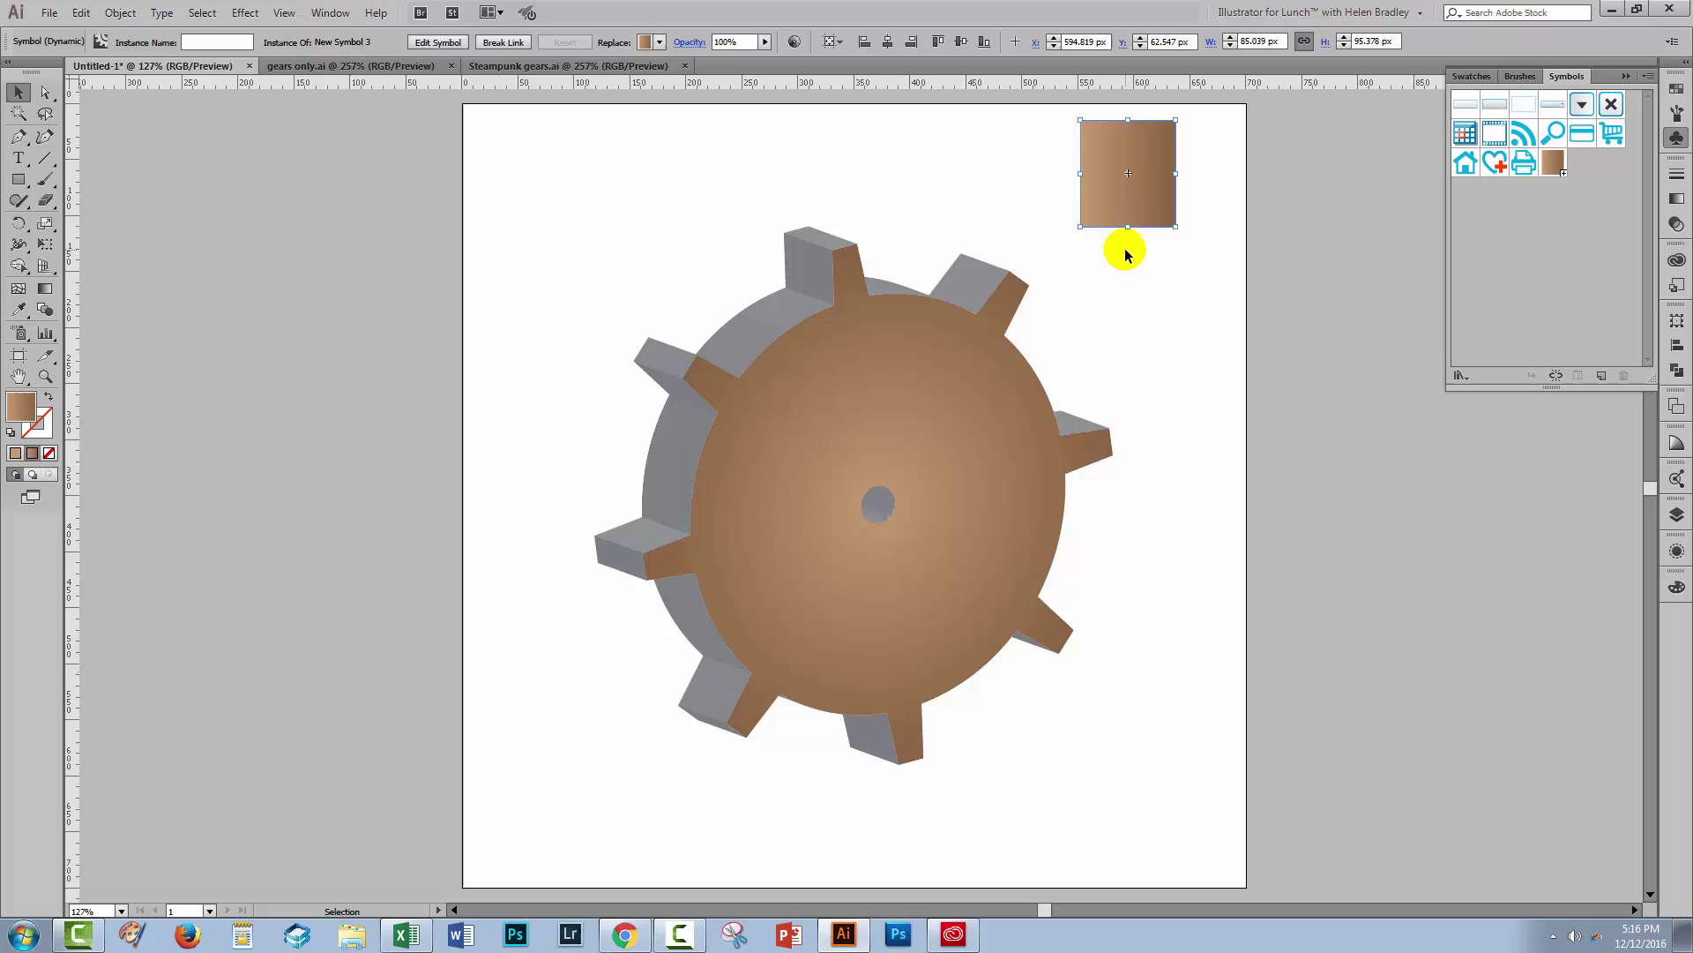
Step: Delete the rectangle symbol instance from the artboard
click(1195, 276)
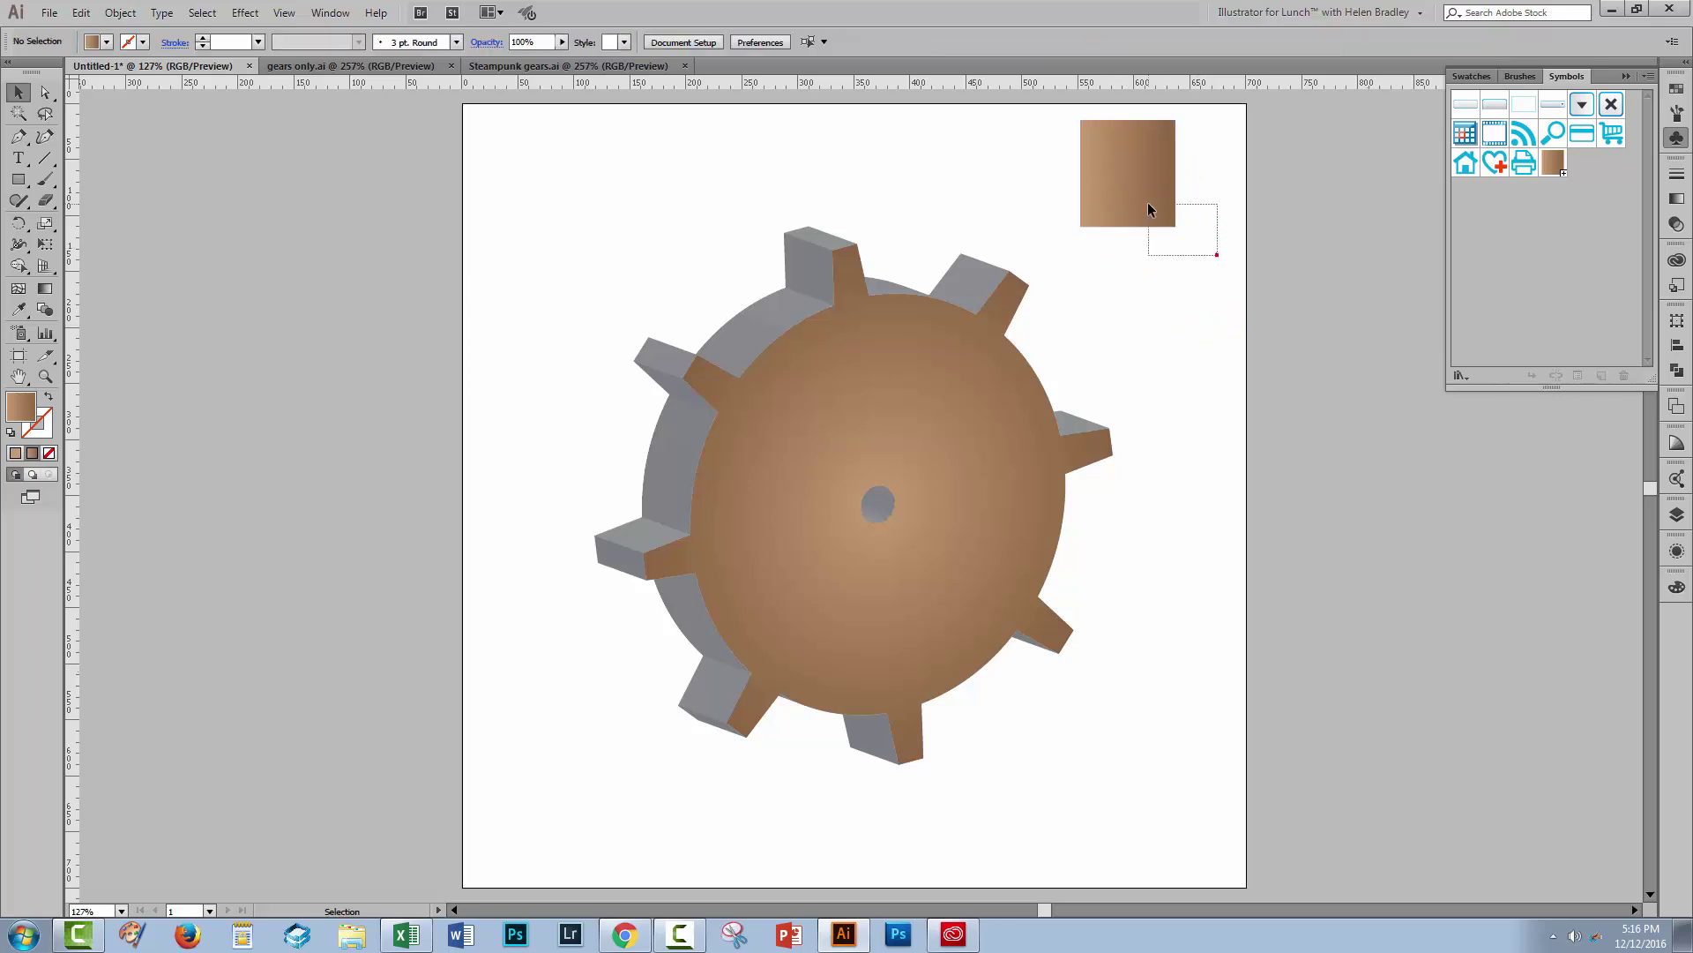
drag(1148, 209, 1125, 161)
key(Delete)
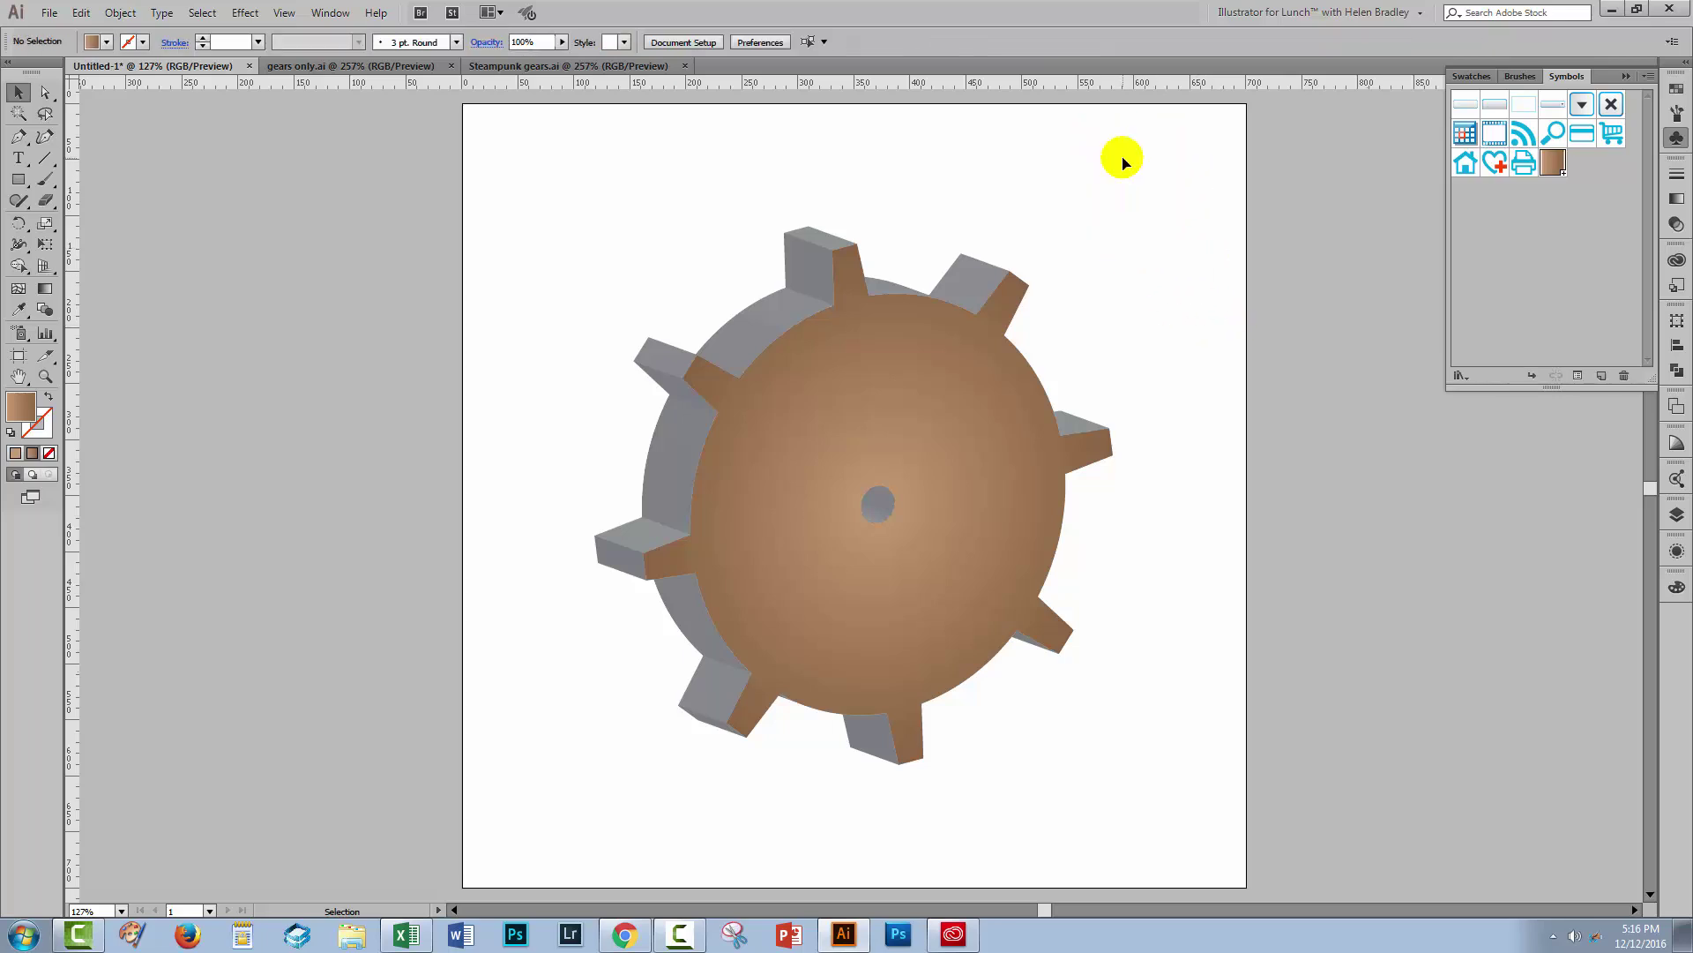
click(1624, 76)
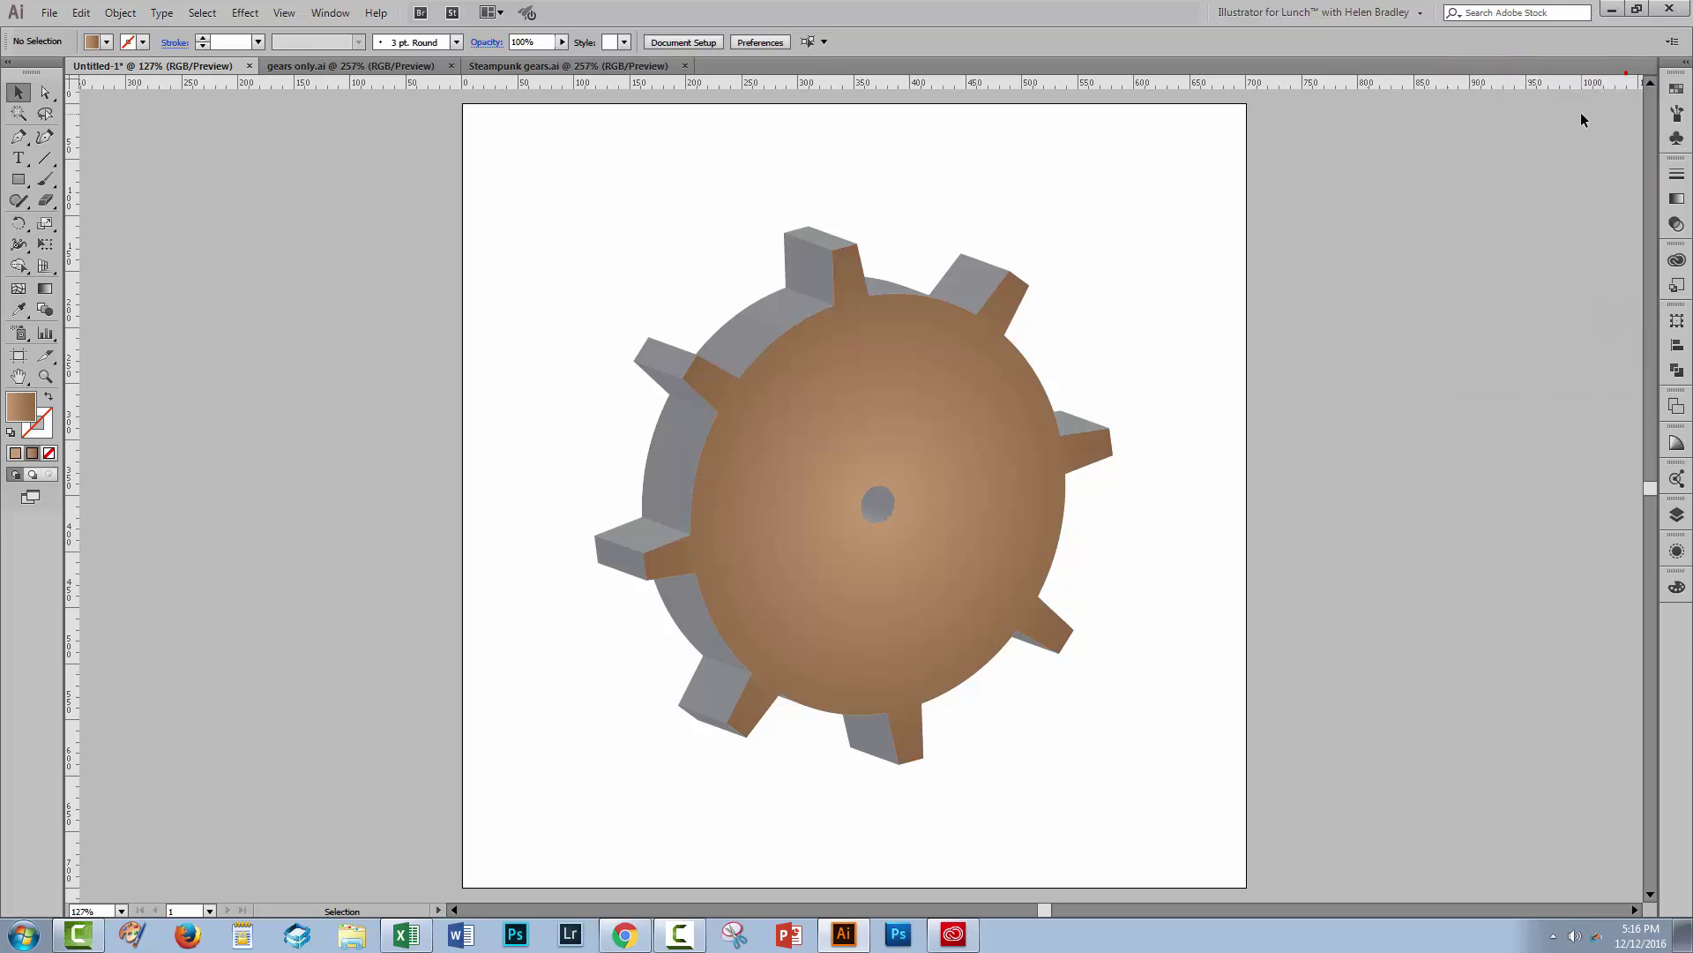
drag(1141, 805, 559, 359)
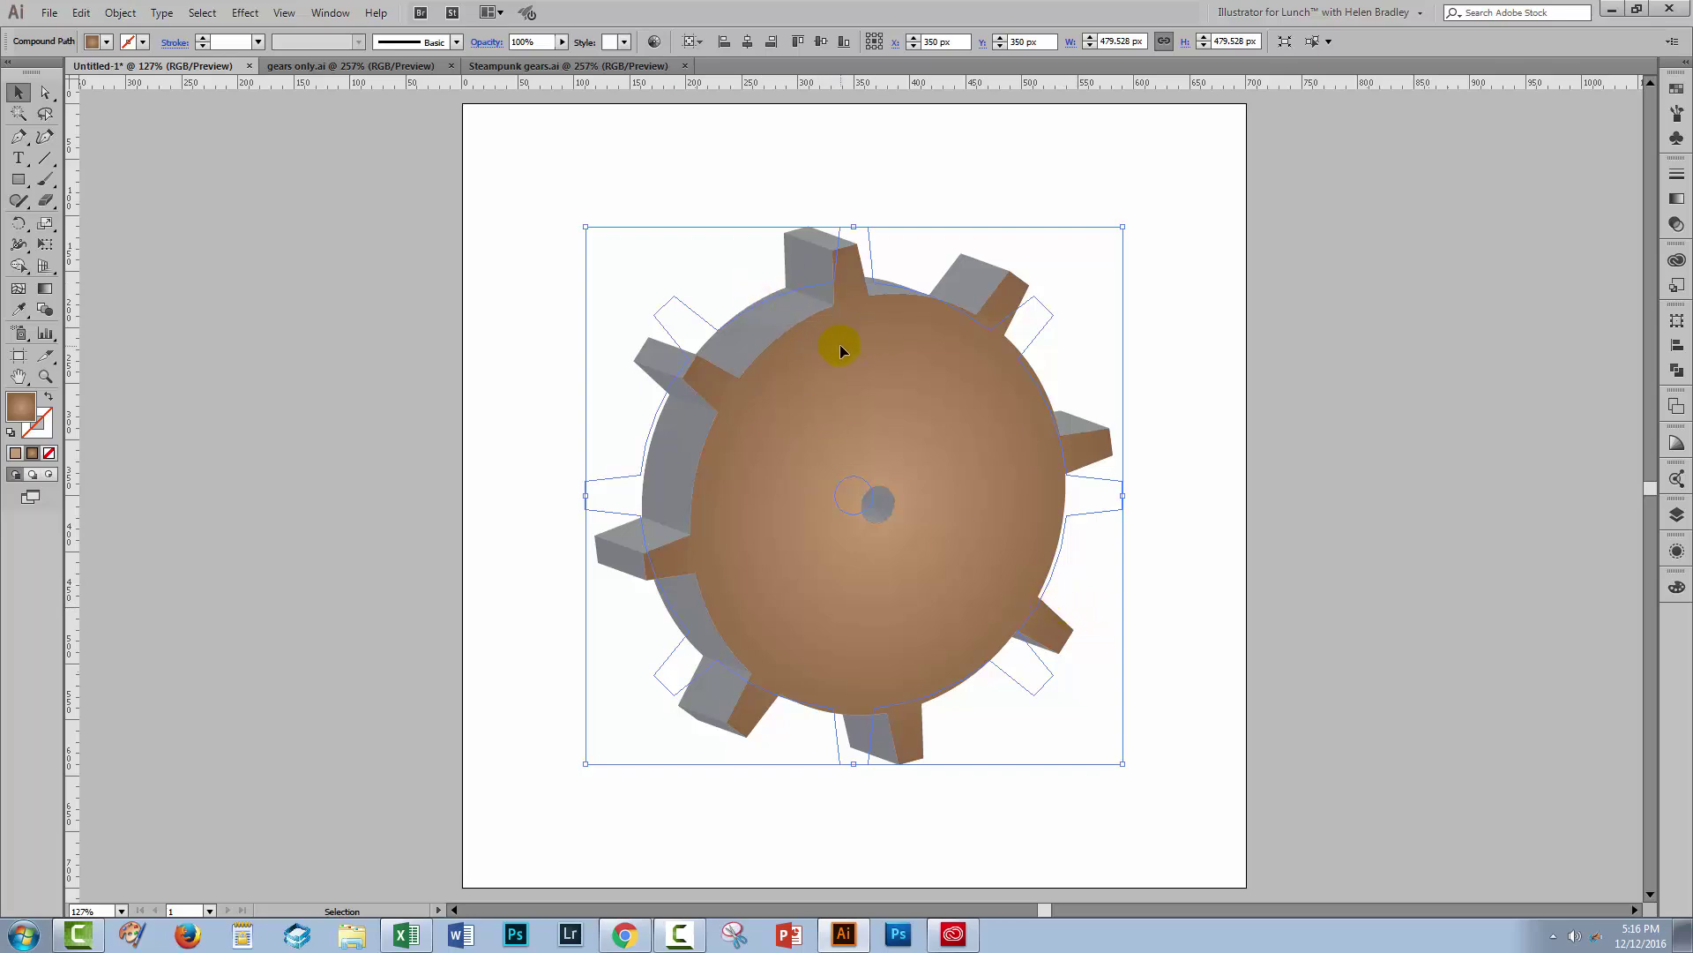
click(246, 12)
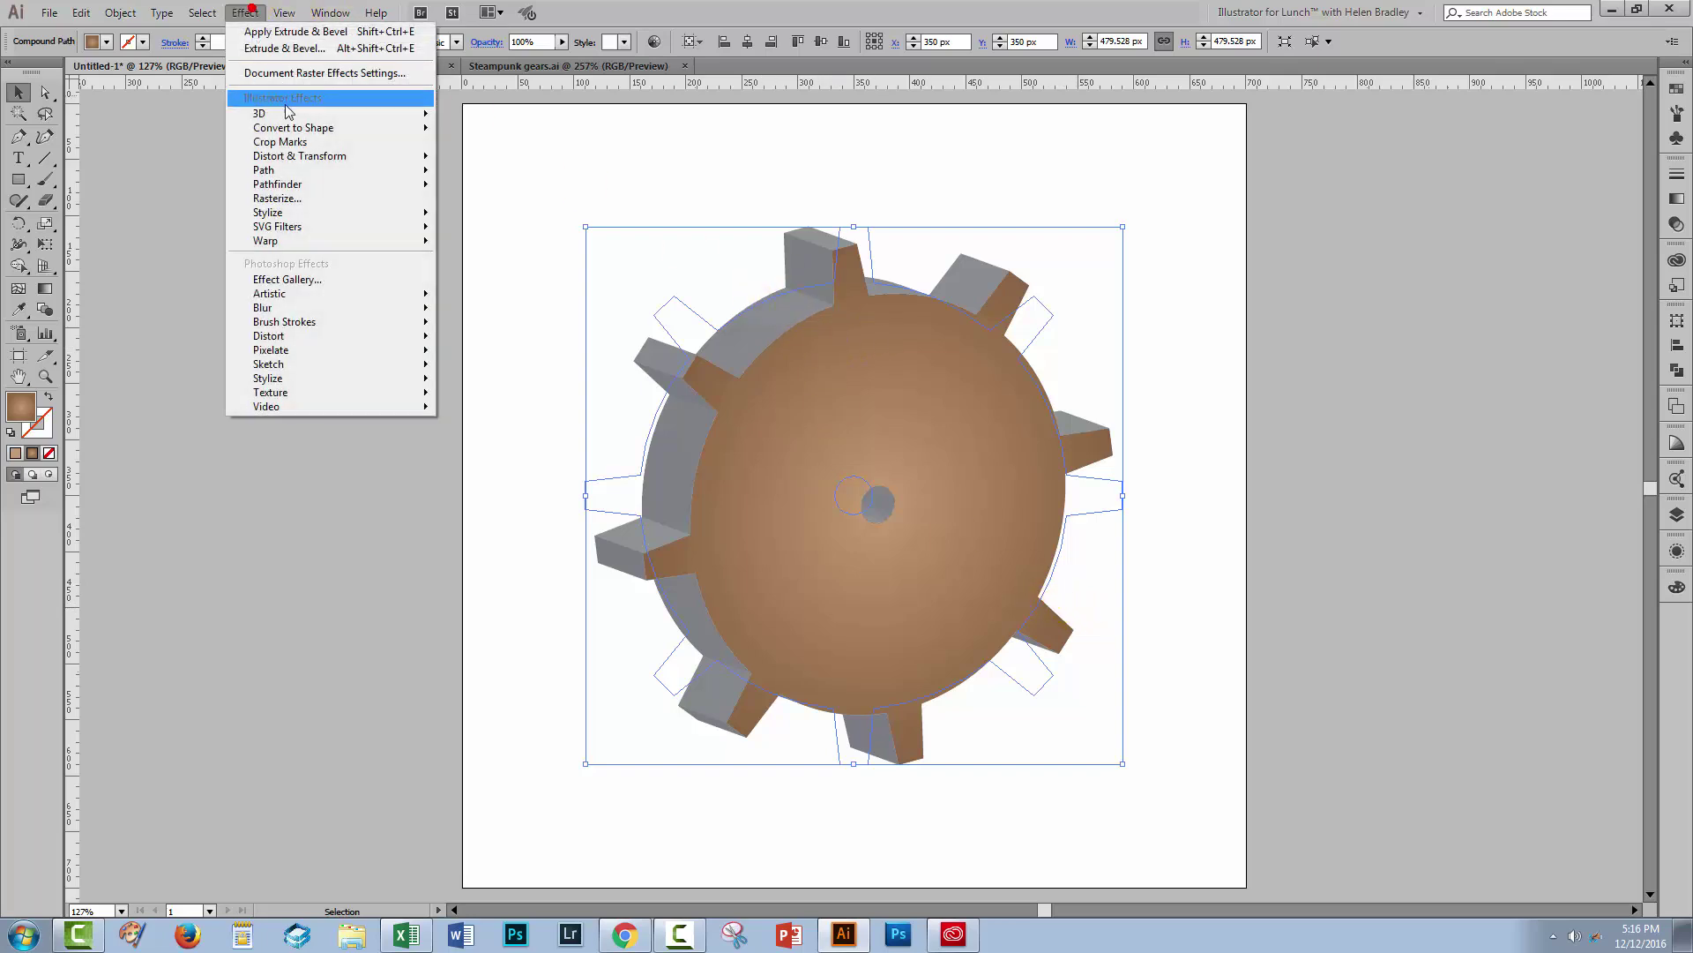
mouse_move(285, 115)
click(171, 115)
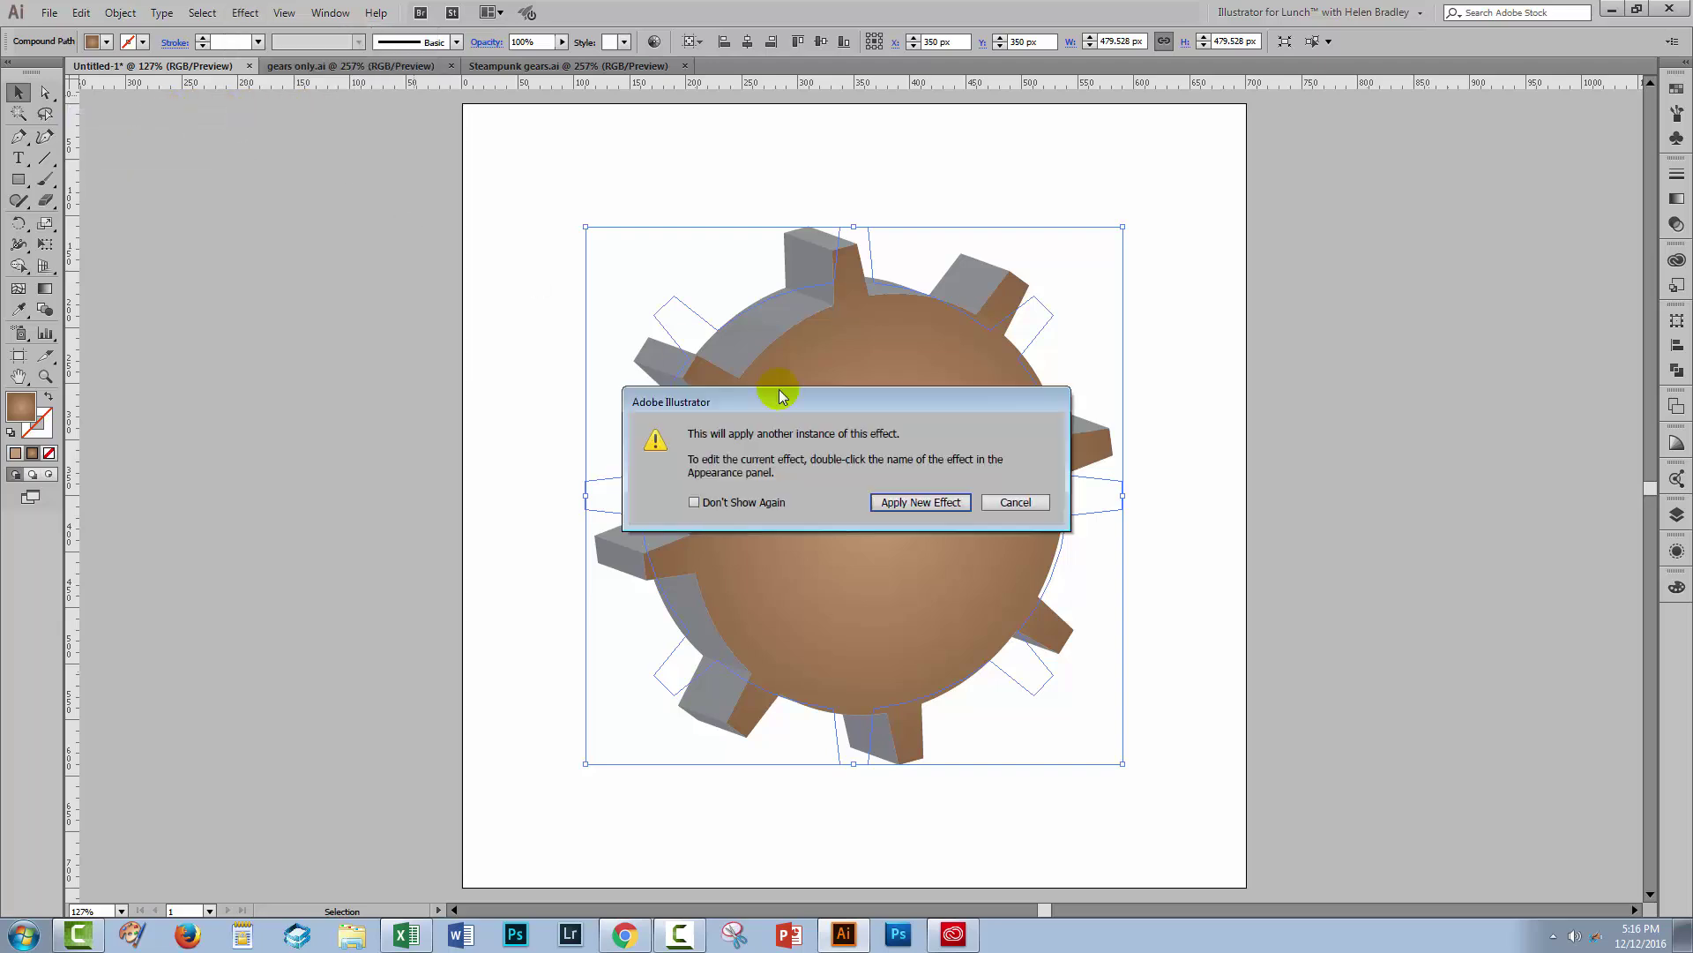
click(1003, 504)
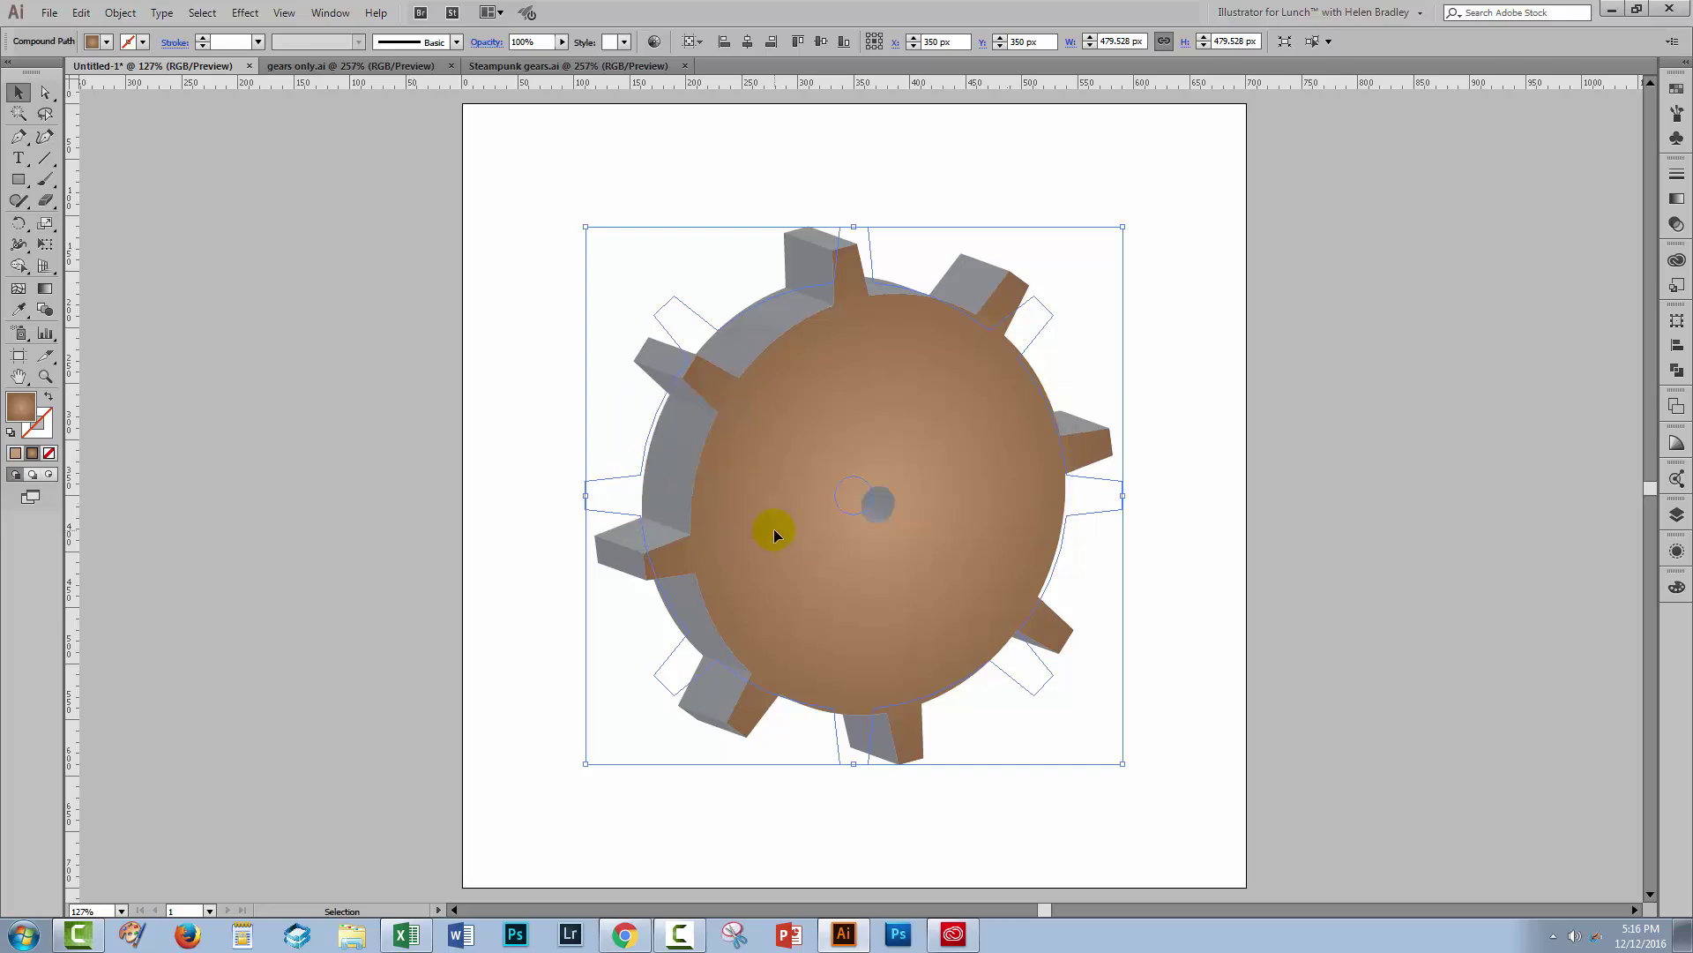
Step: Reopen the gear's 3D Extrude & Bevel options from the Appearance panel with Preview on
click(1679, 552)
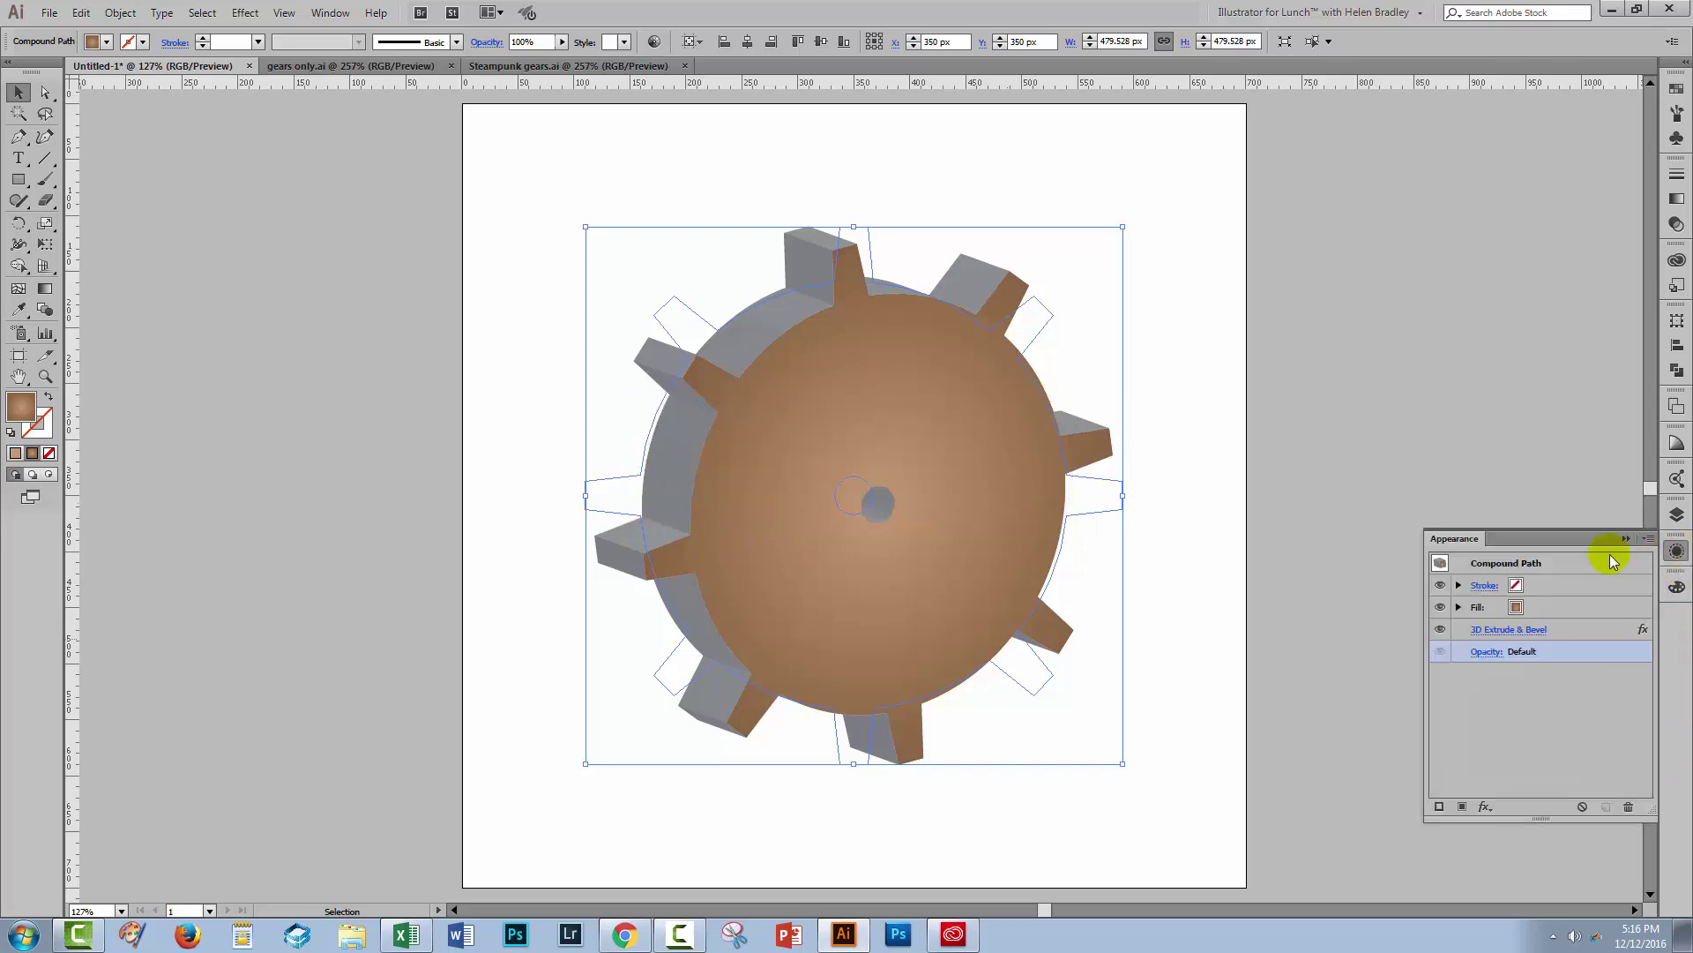
click(1521, 632)
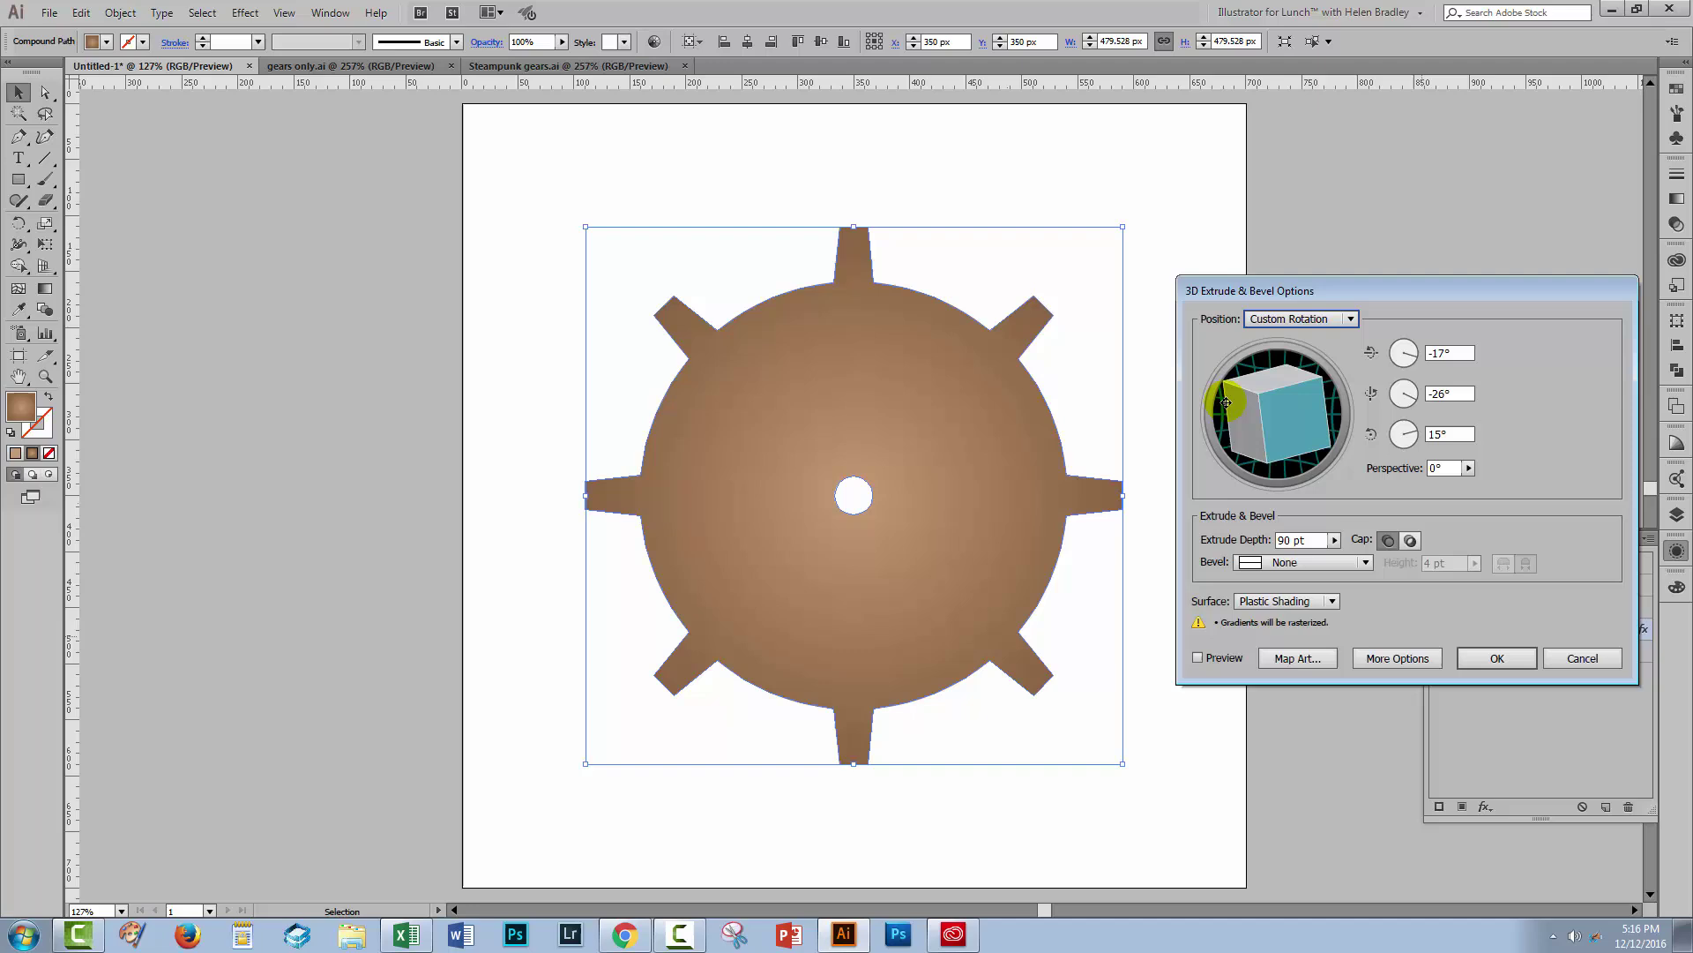
click(1197, 657)
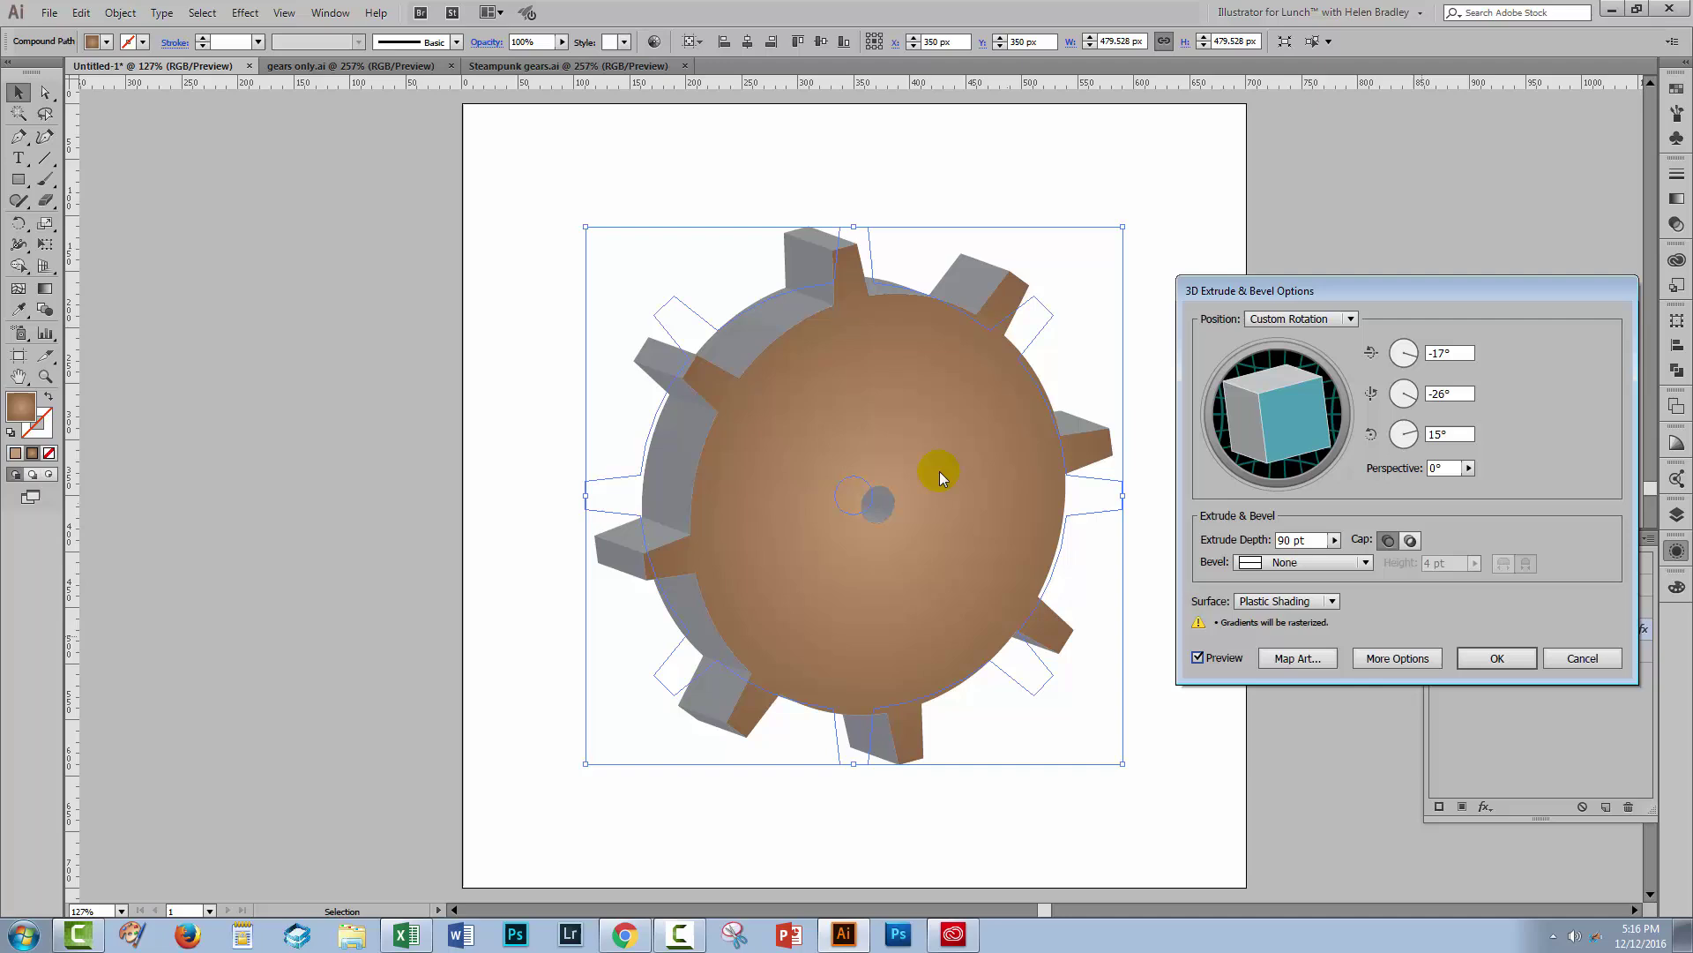
Step: Bring up Map Art, move it off the gear, and step to surface 6 of 35
click(1287, 661)
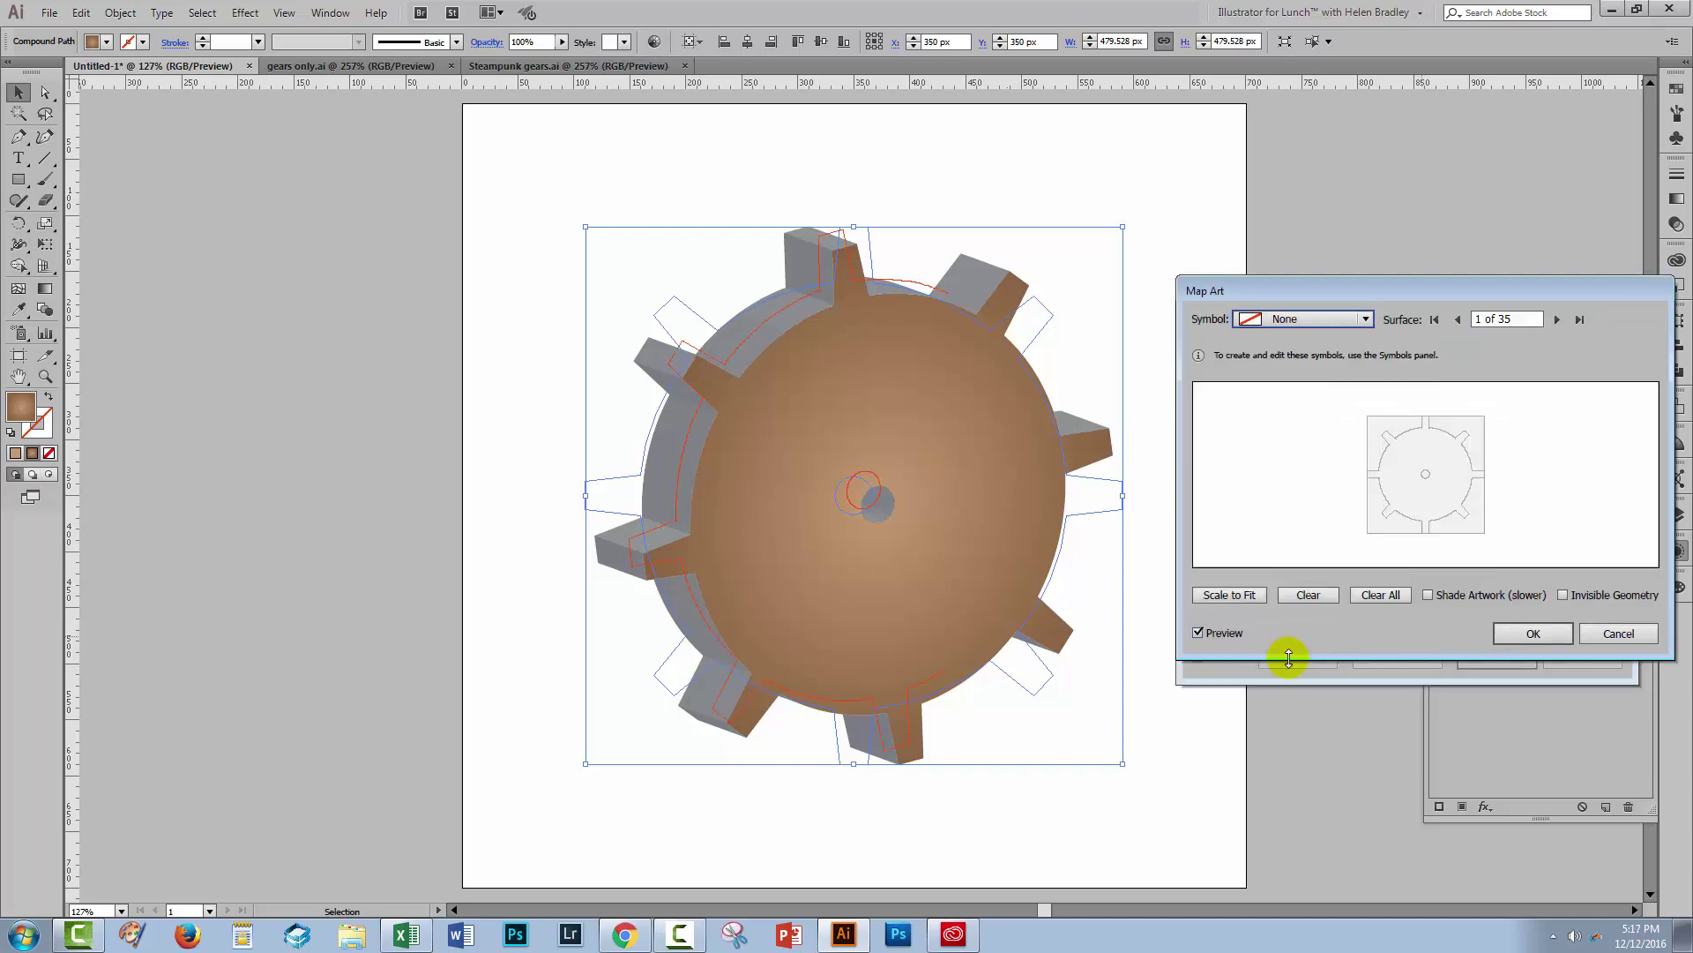
drag(1365, 288, 1315, 199)
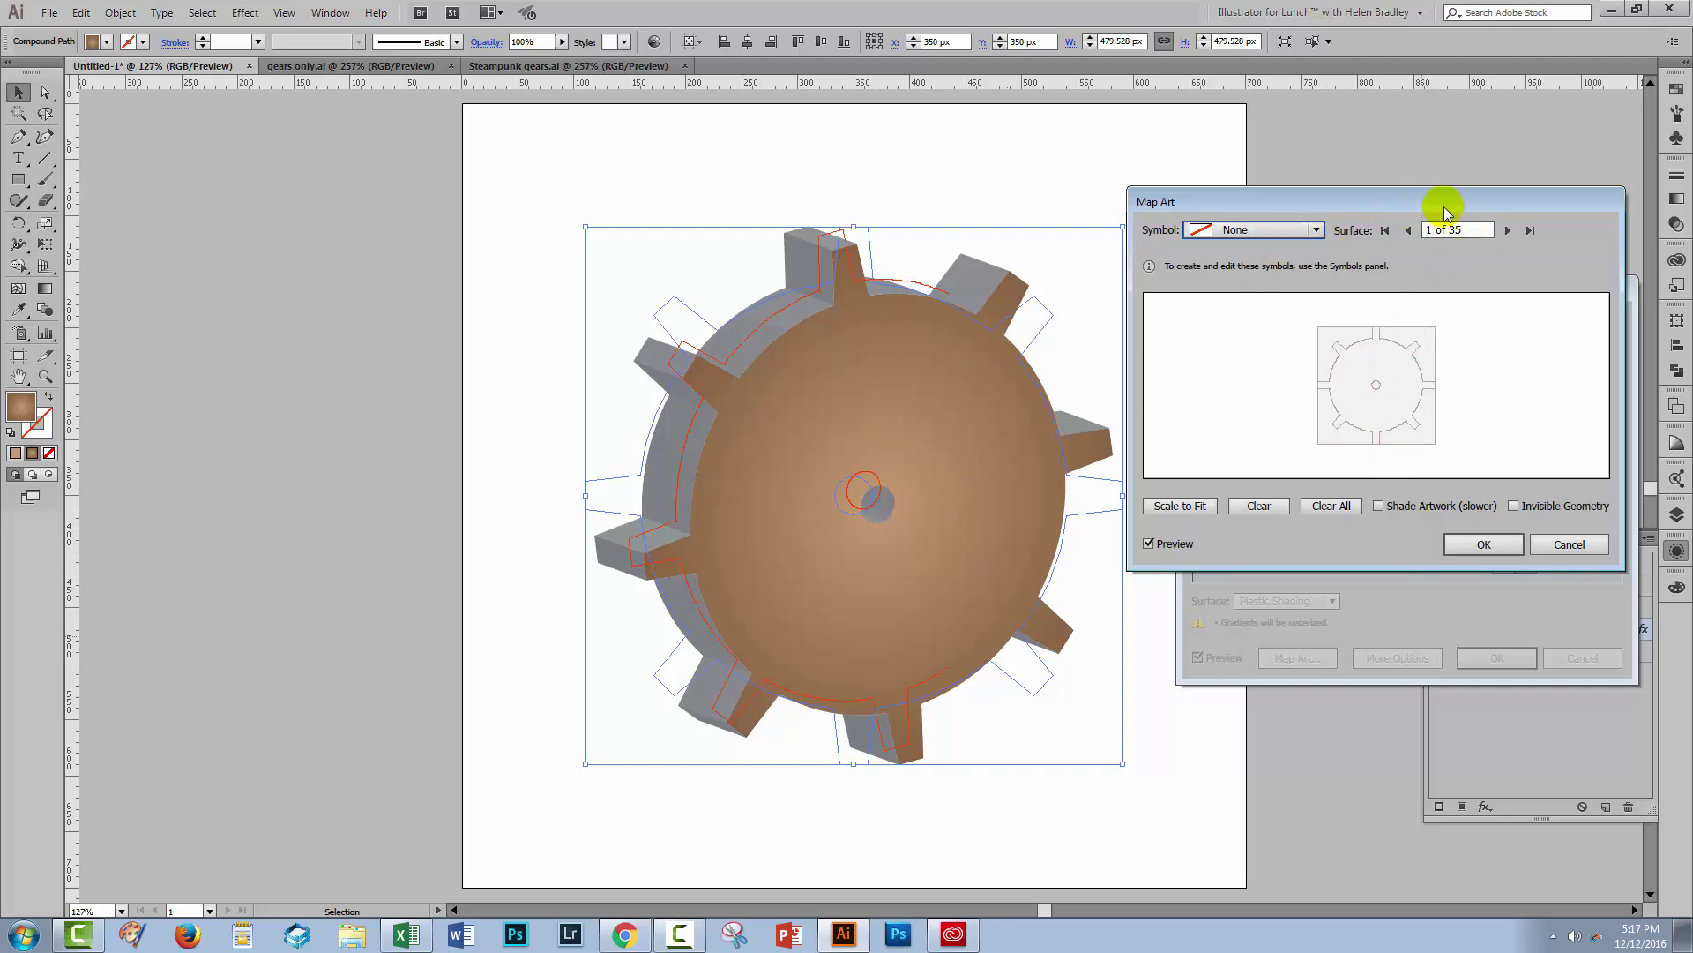
click(1507, 230)
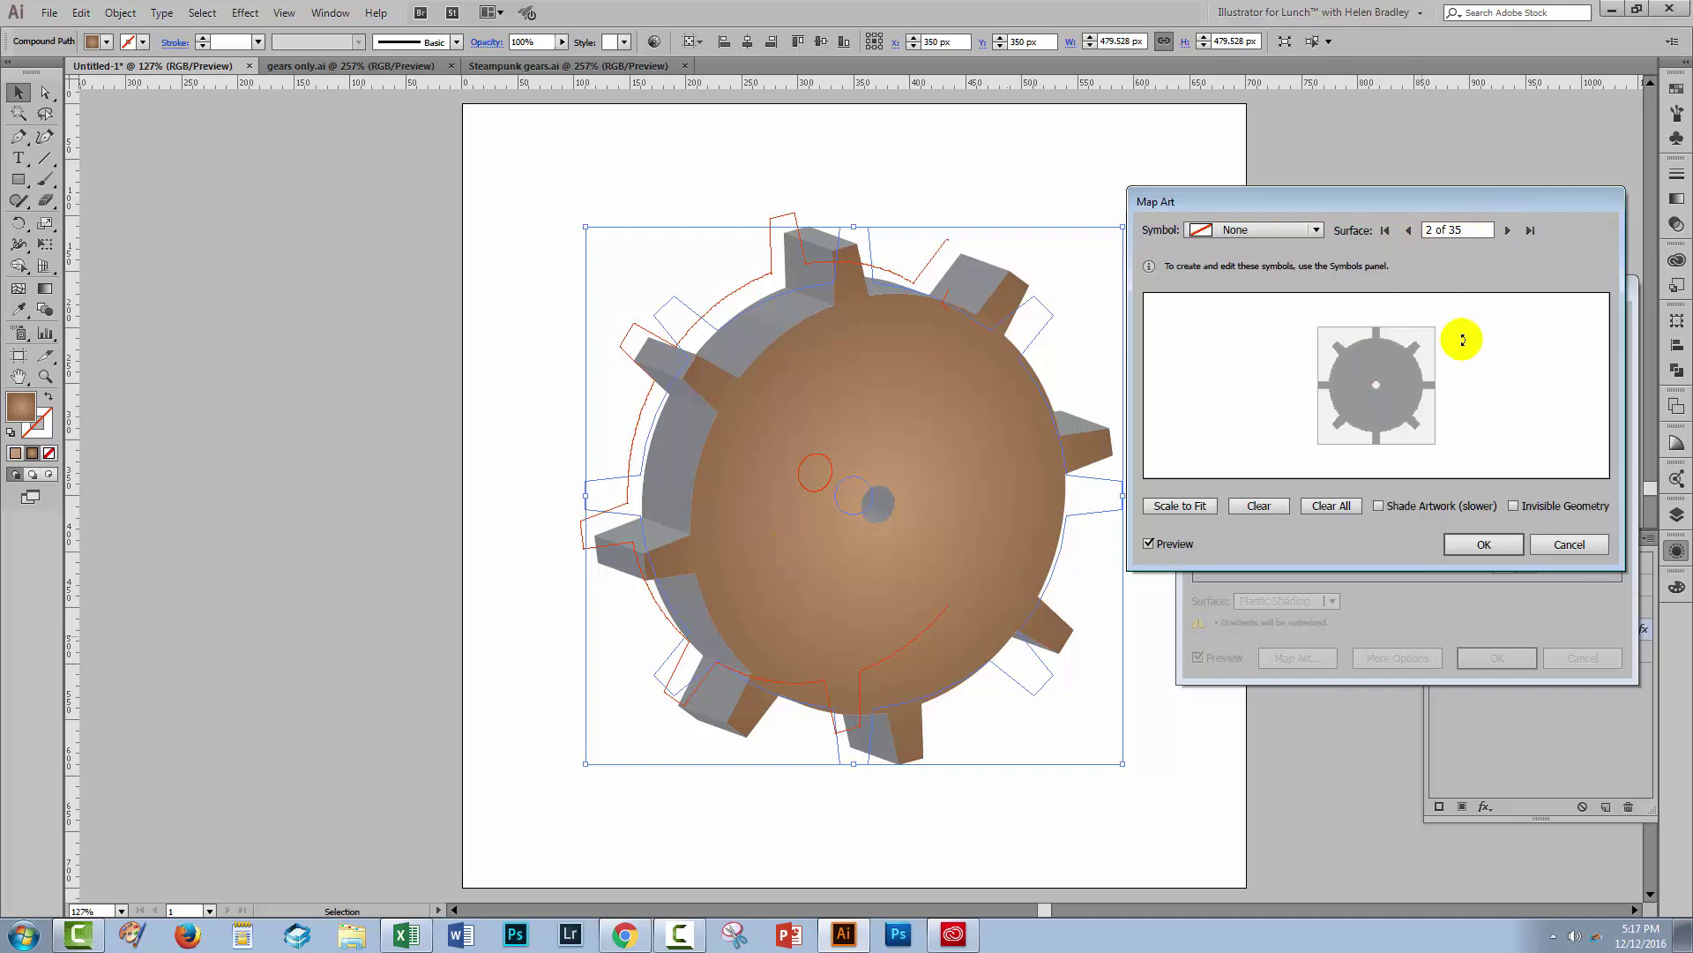
click(1506, 230)
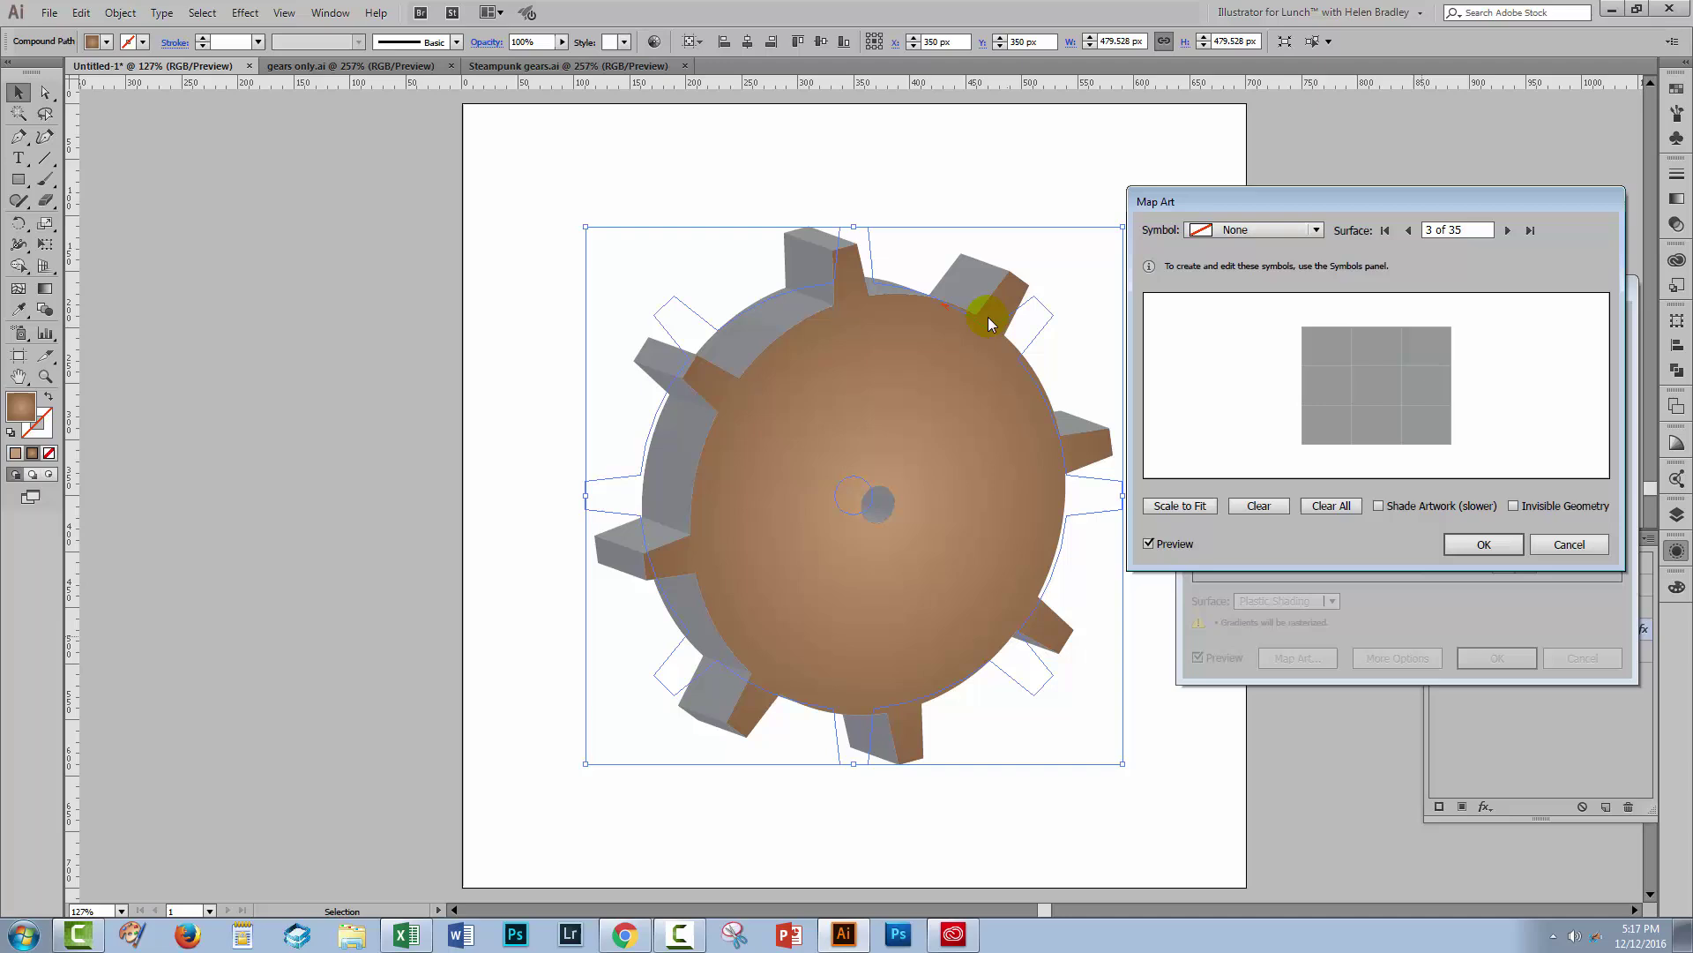
click(1508, 230)
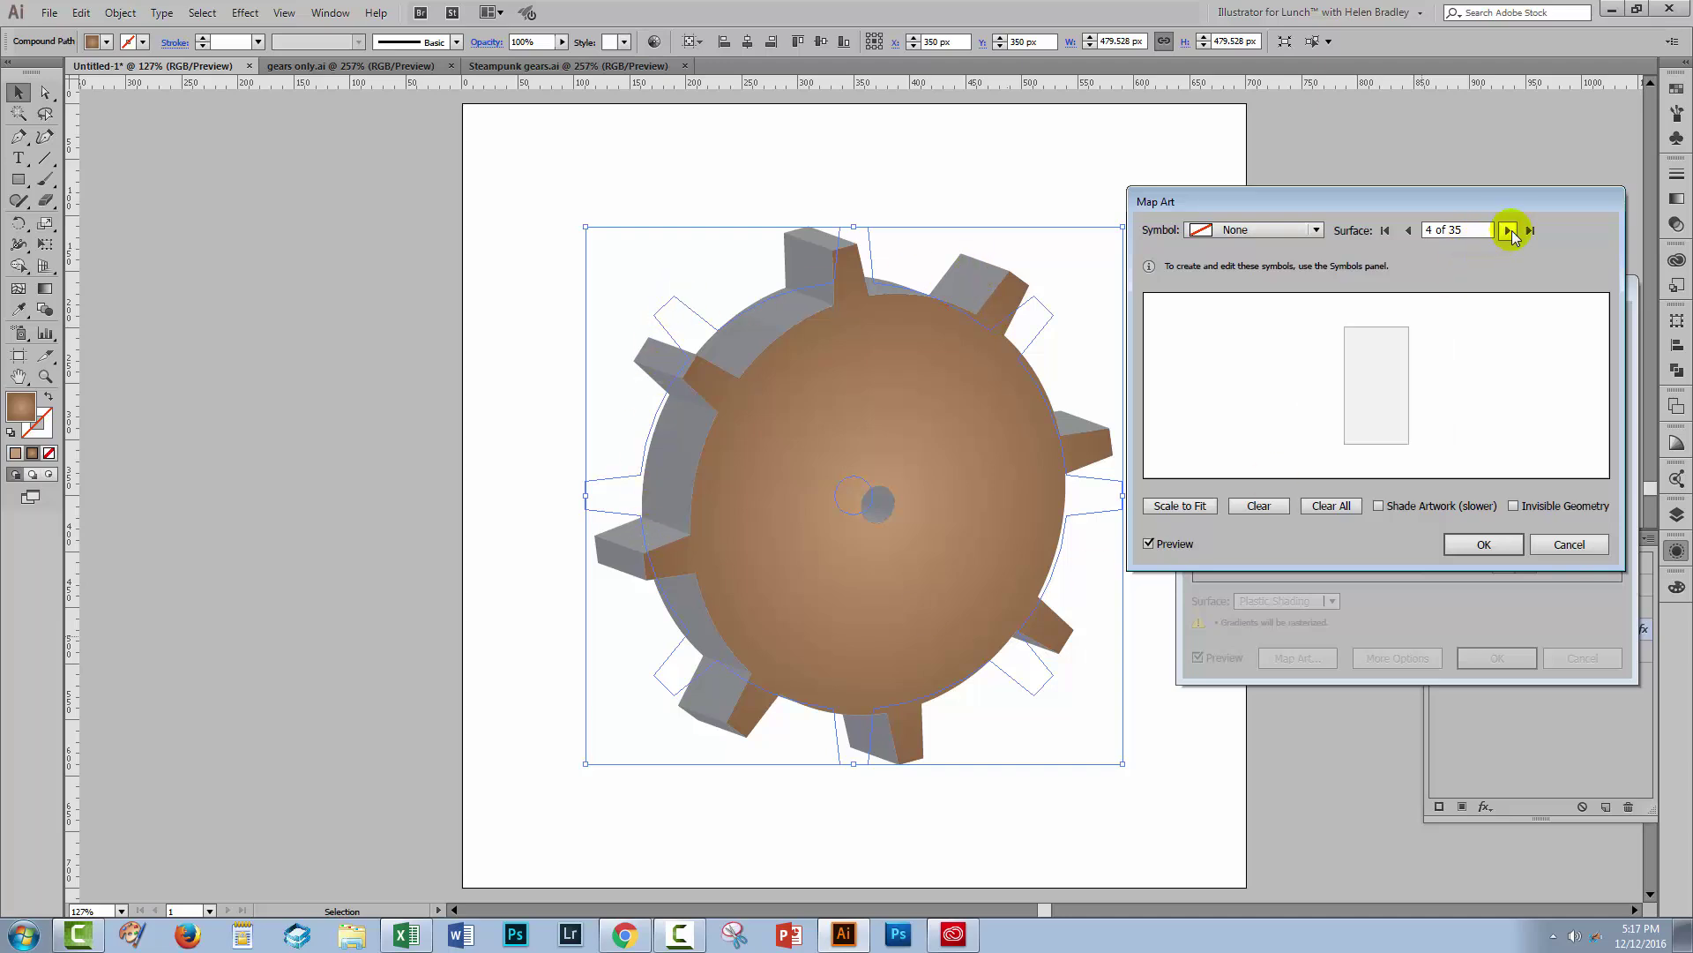
click(1509, 231)
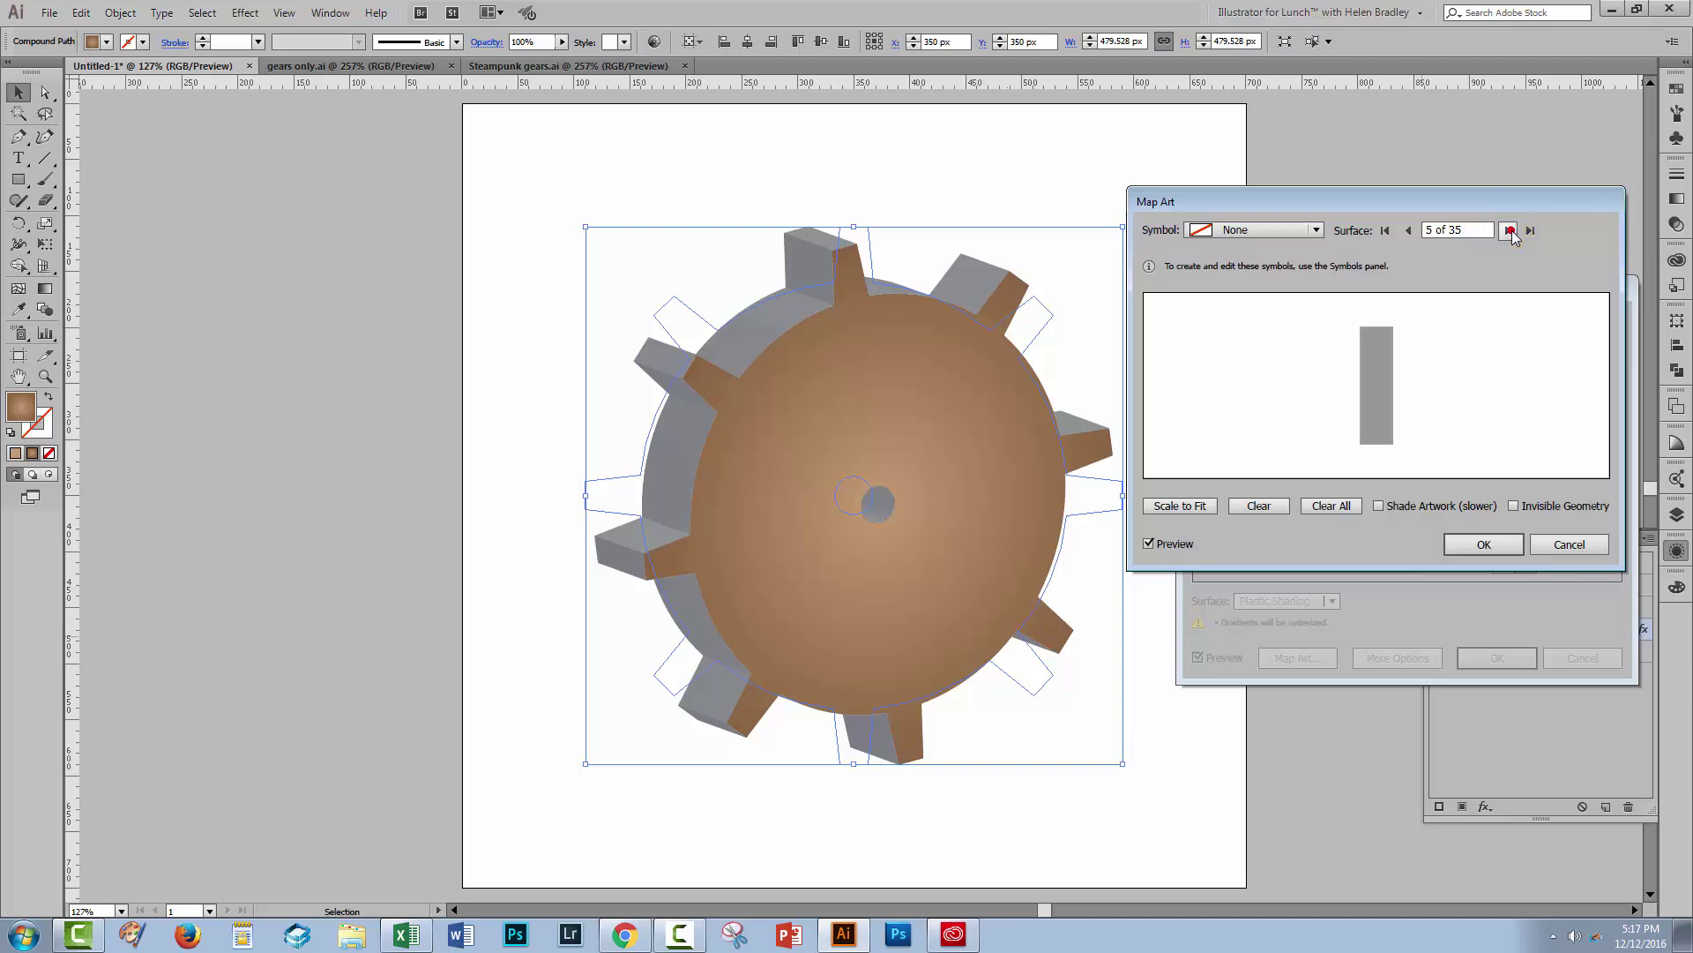
click(1510, 231)
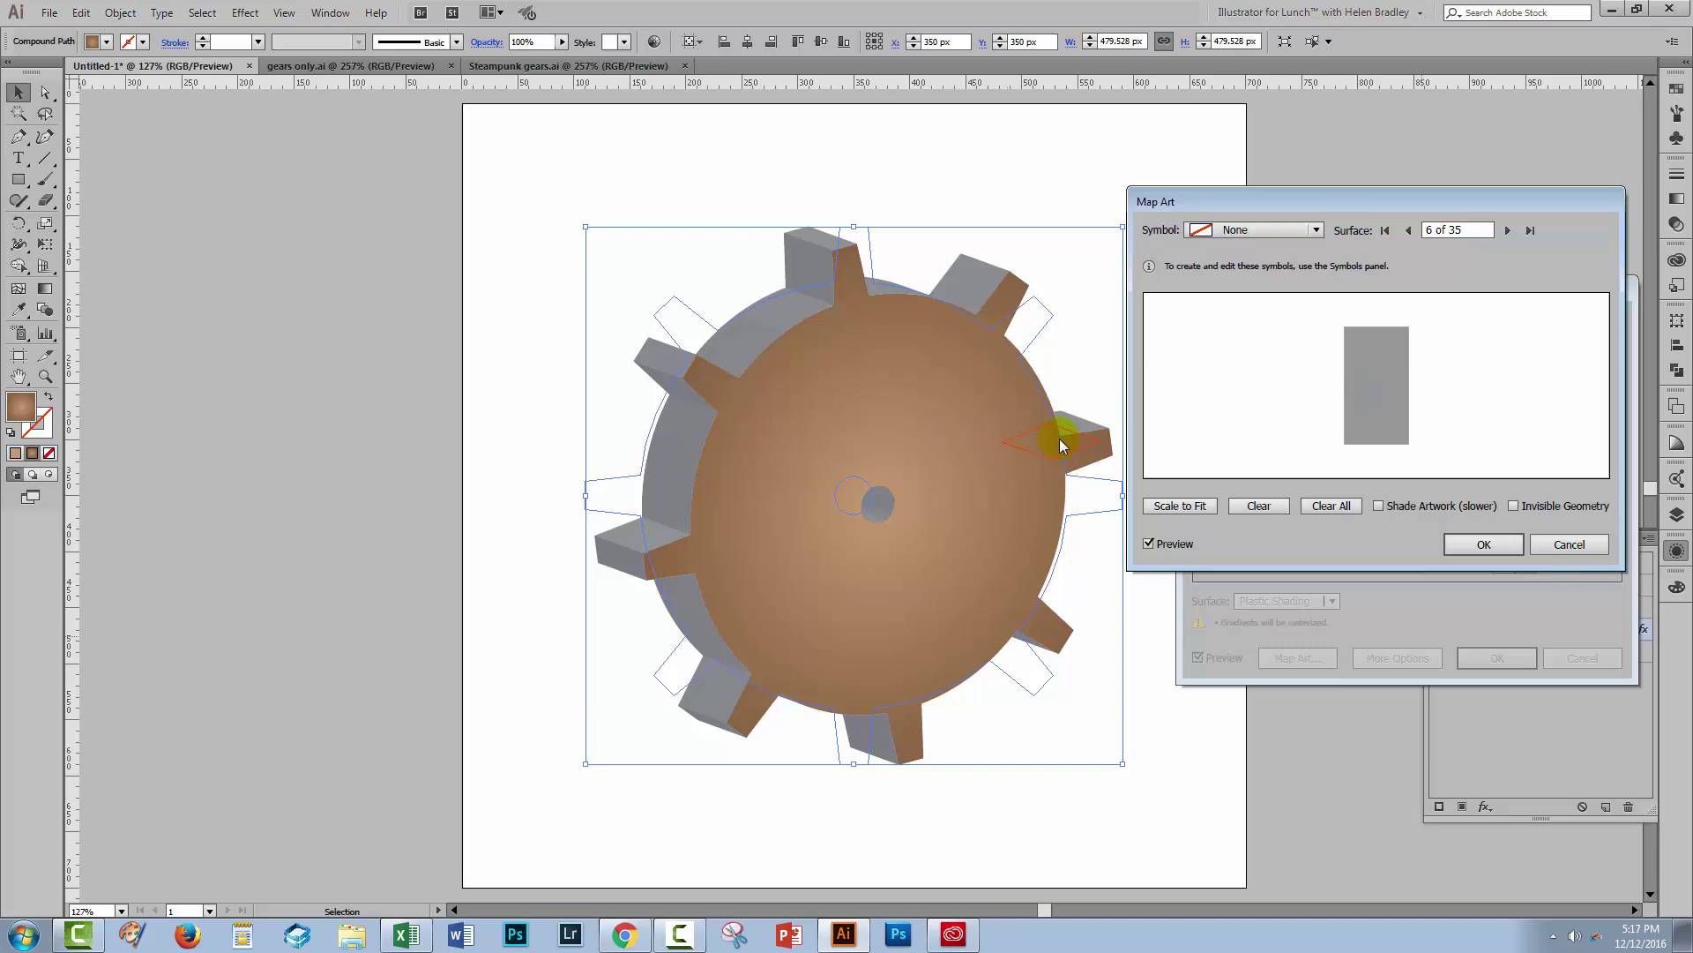
Step: Map New Symbol 3 onto surface 6 and nudge it into place
click(1237, 231)
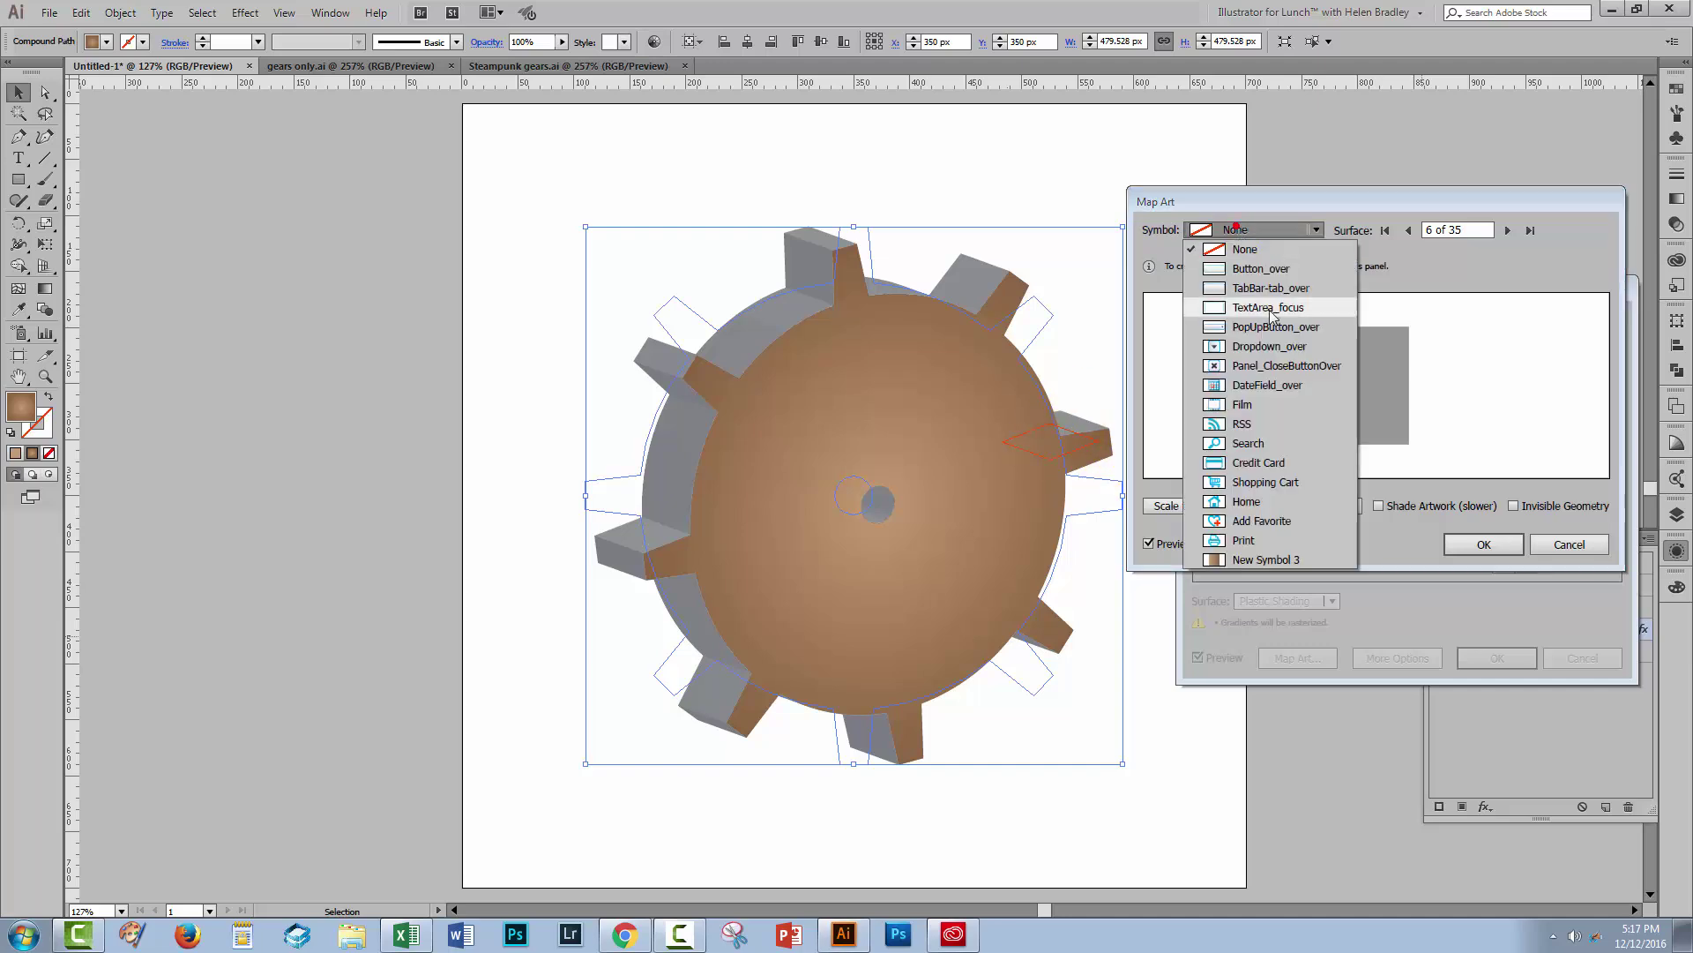
click(1251, 560)
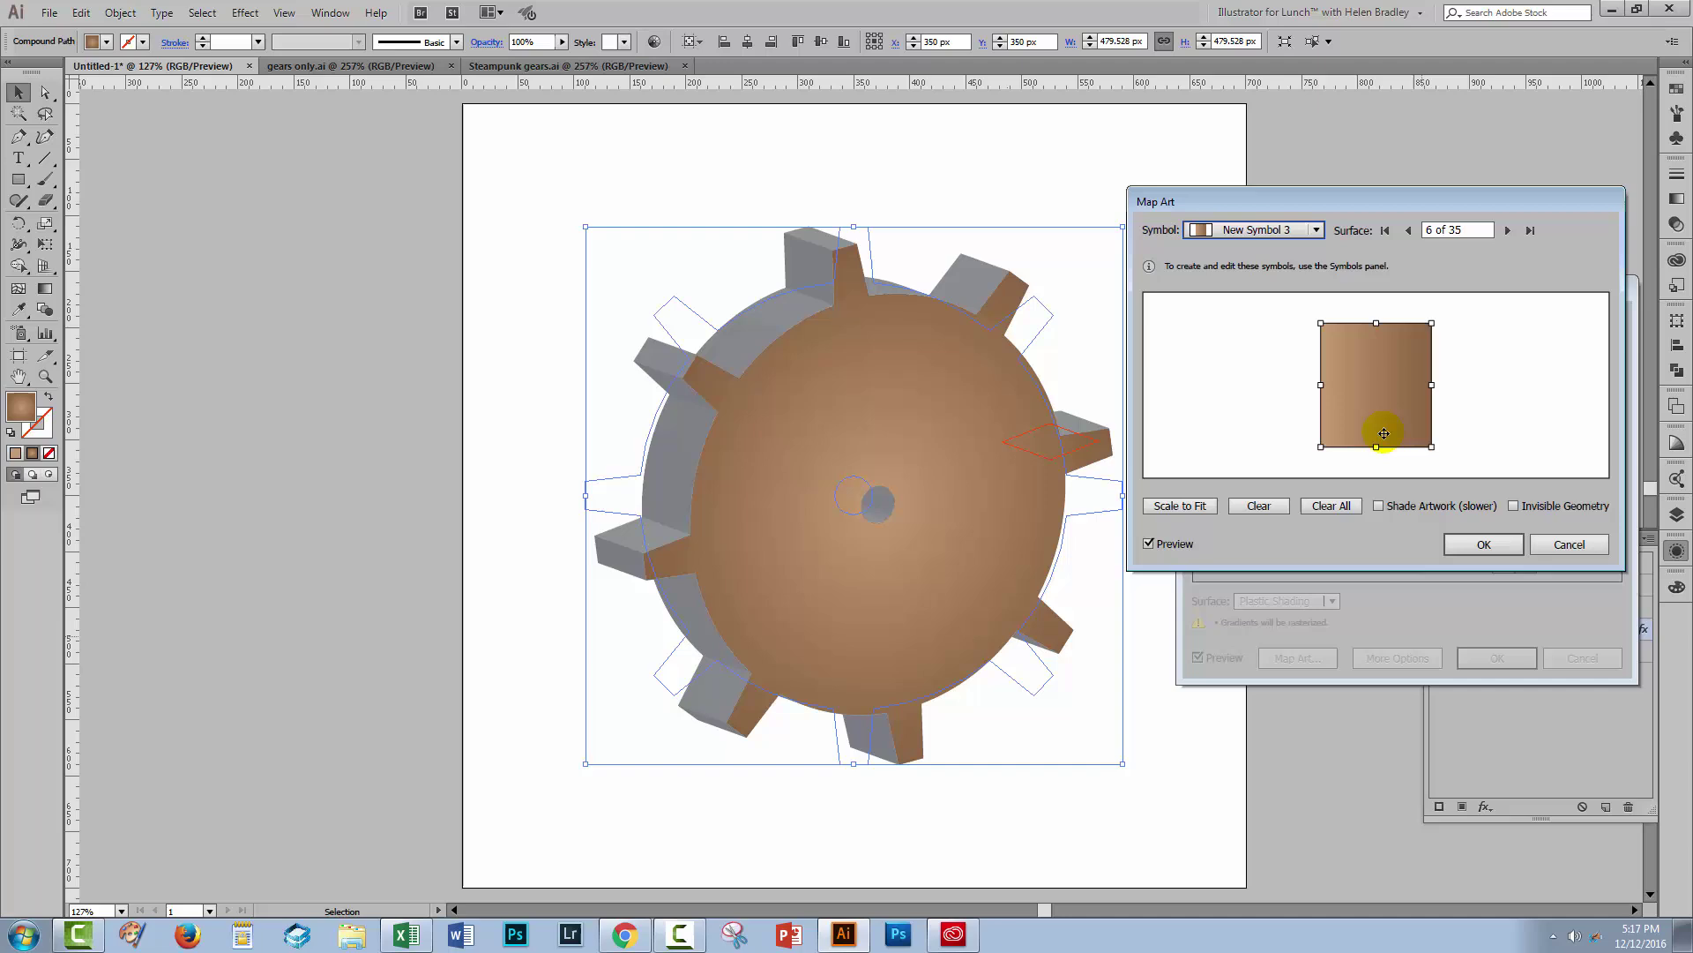
mouse_move(1364, 423)
mouse_down()
mouse_move(1304, 424)
mouse_move(1338, 420)
mouse_up()
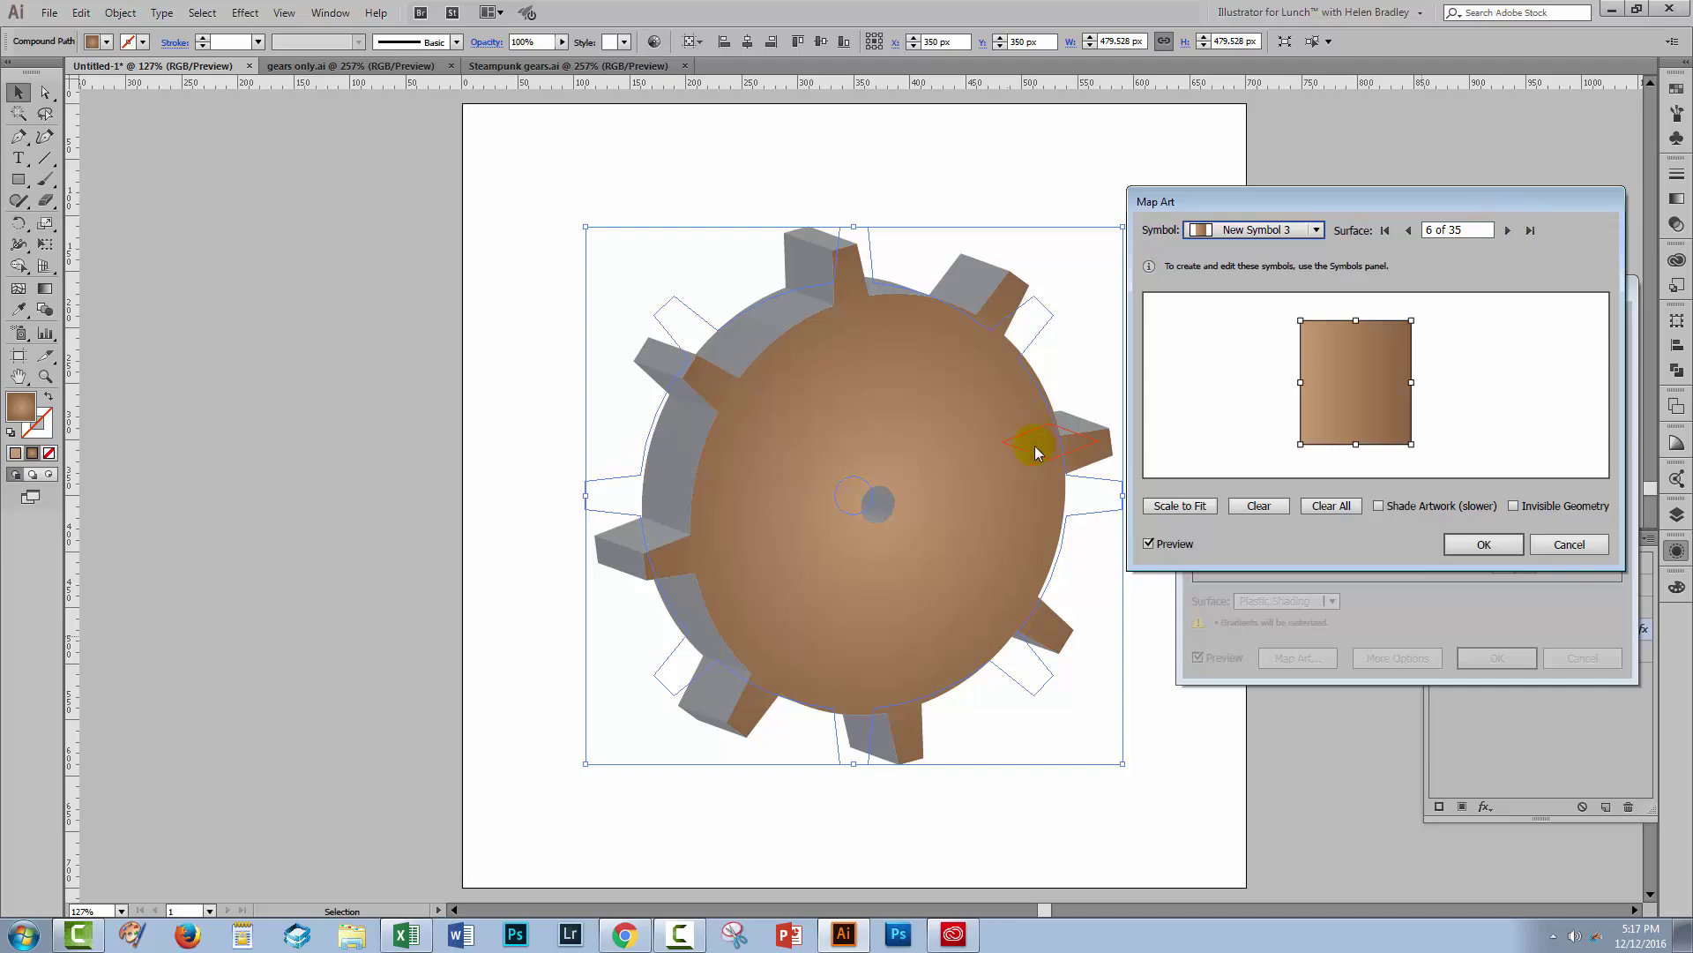
Step: Map New Symbol 3 onto surface 10 of 35 and shift it to cover the face
click(1509, 232)
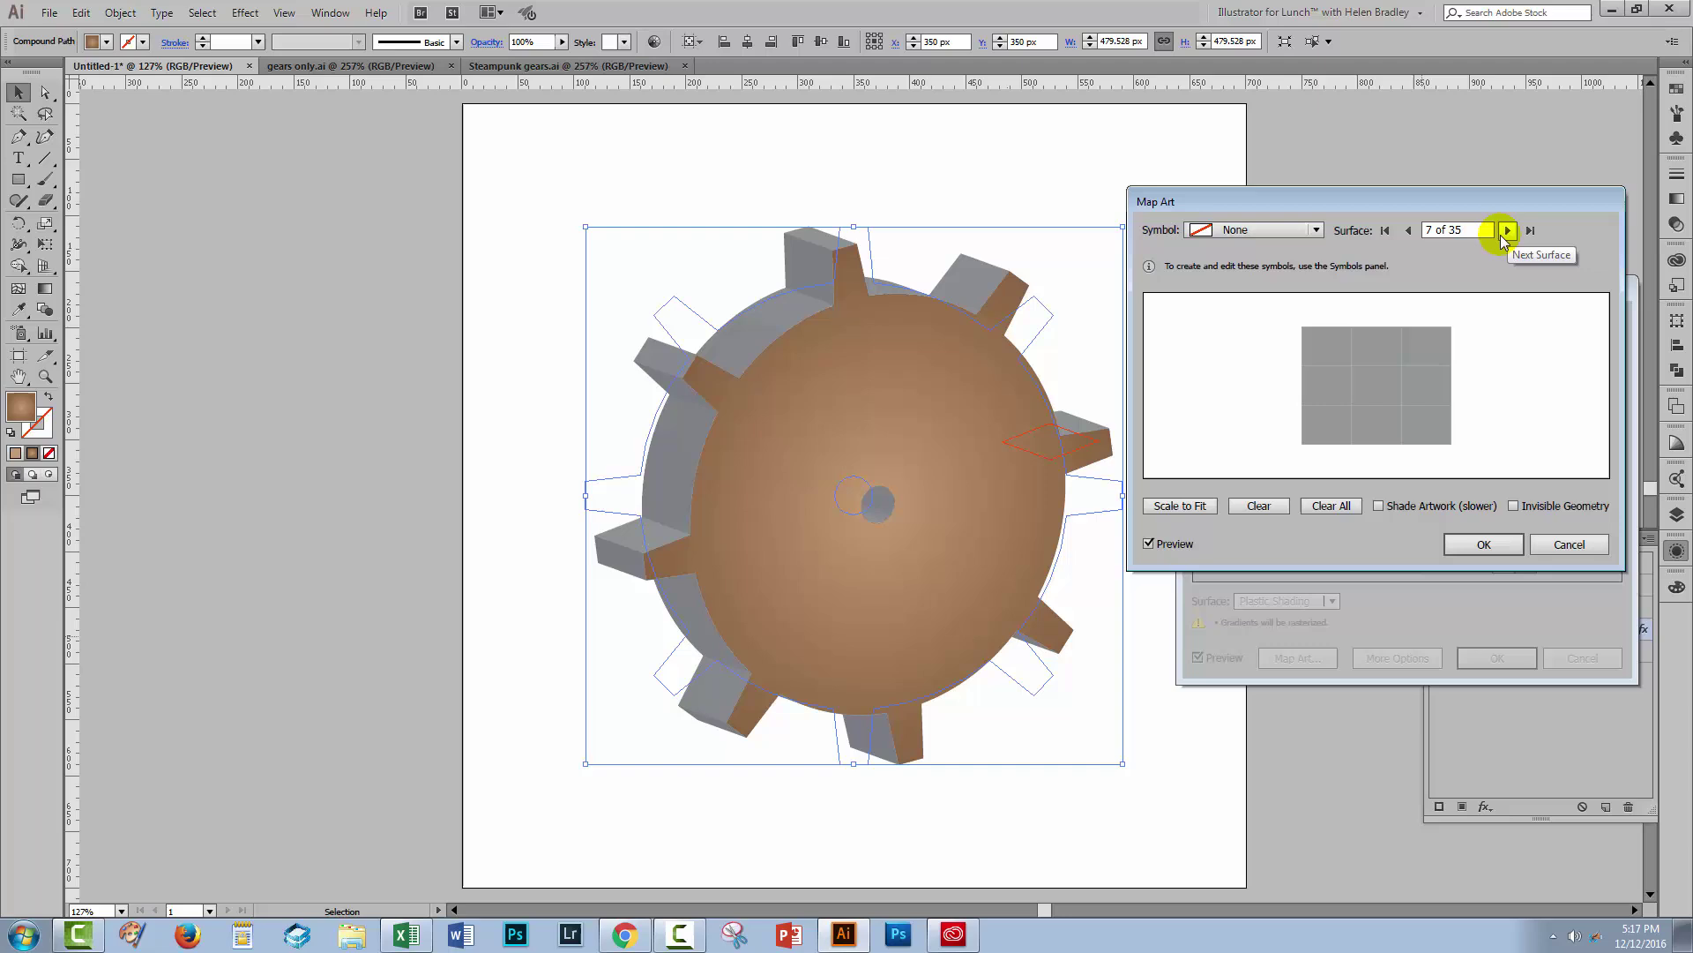
click(1507, 231)
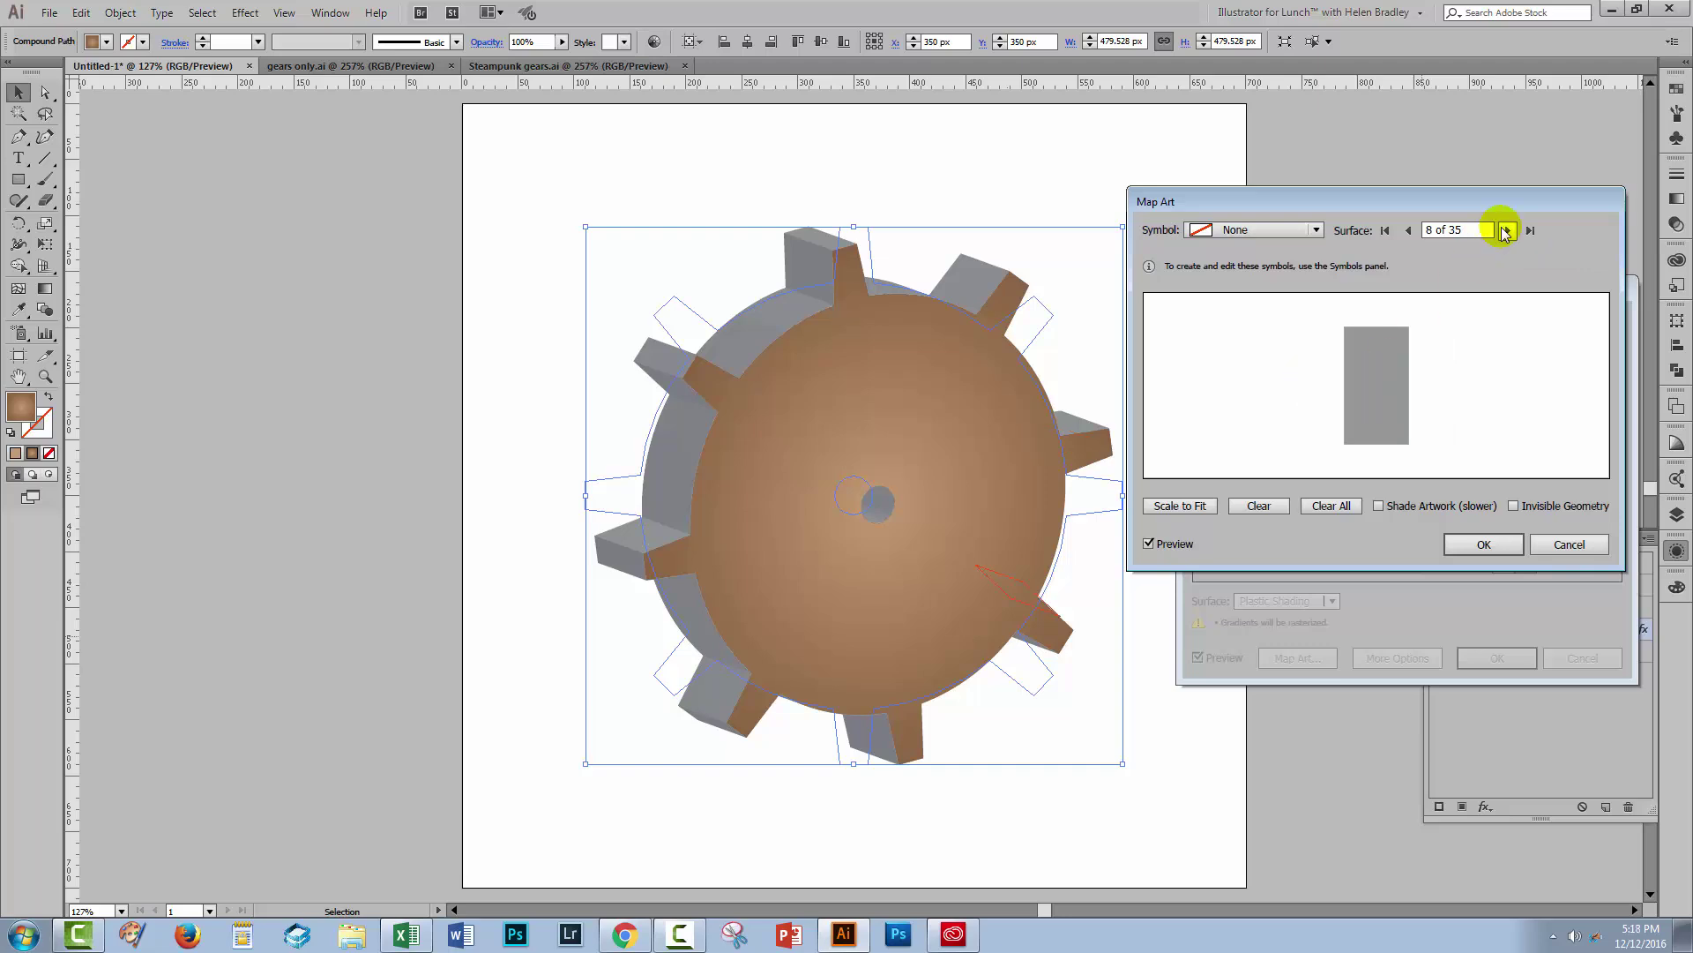
click(1505, 231)
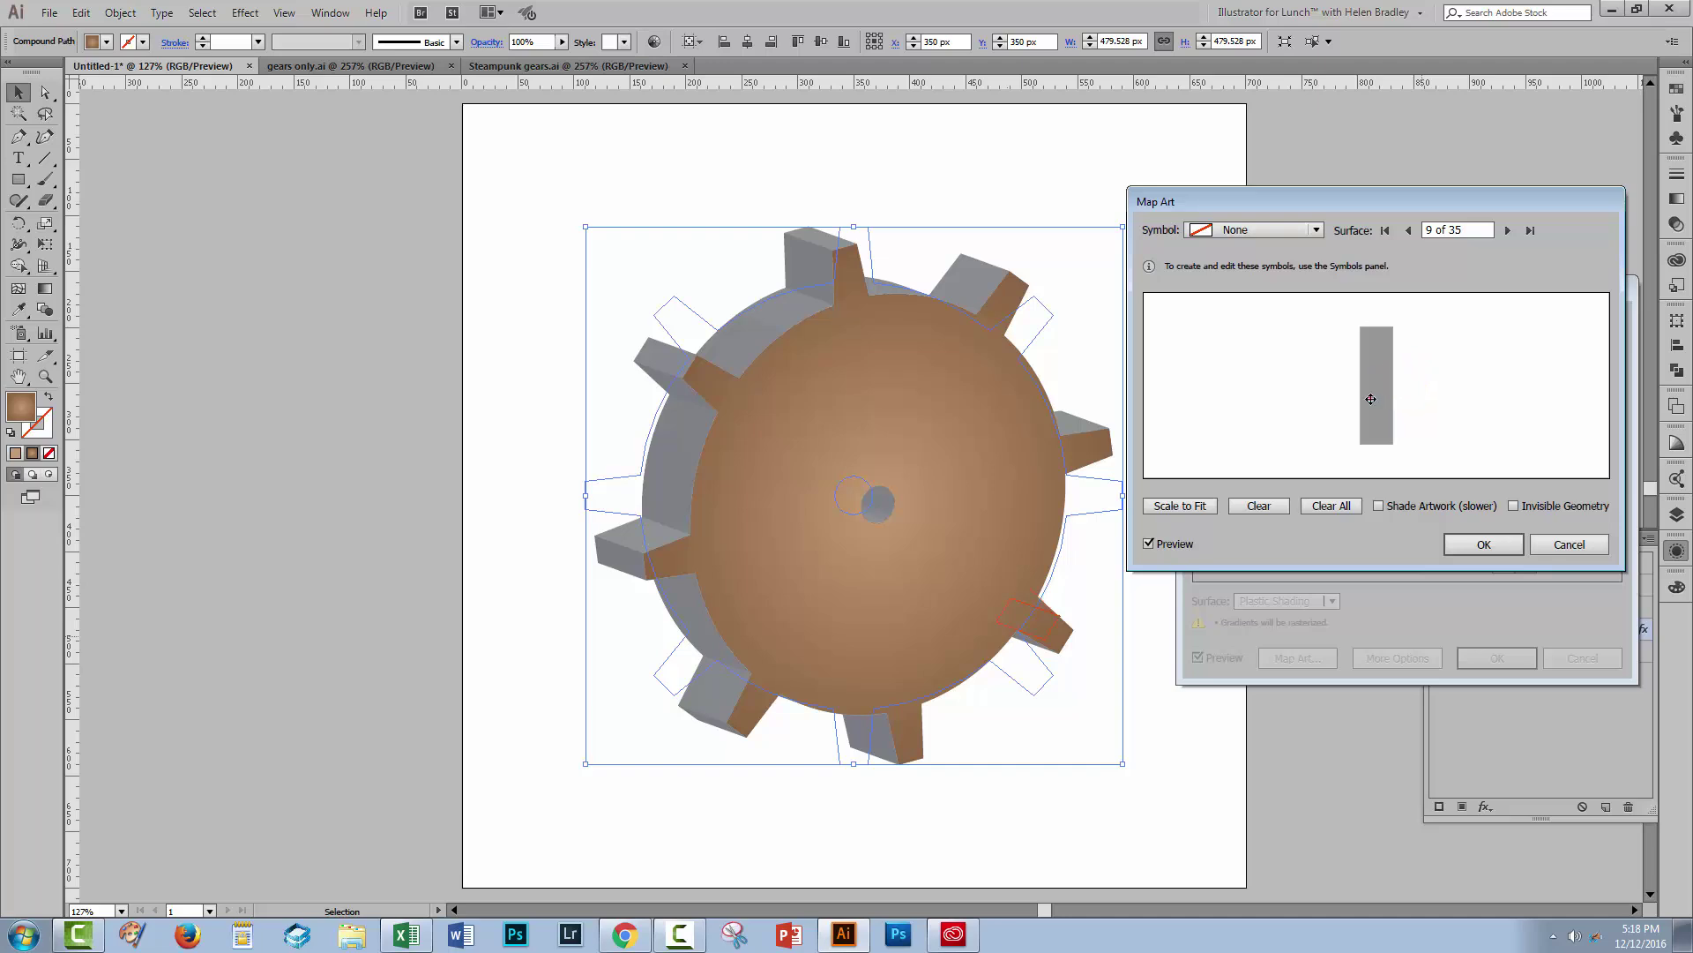
click(1507, 231)
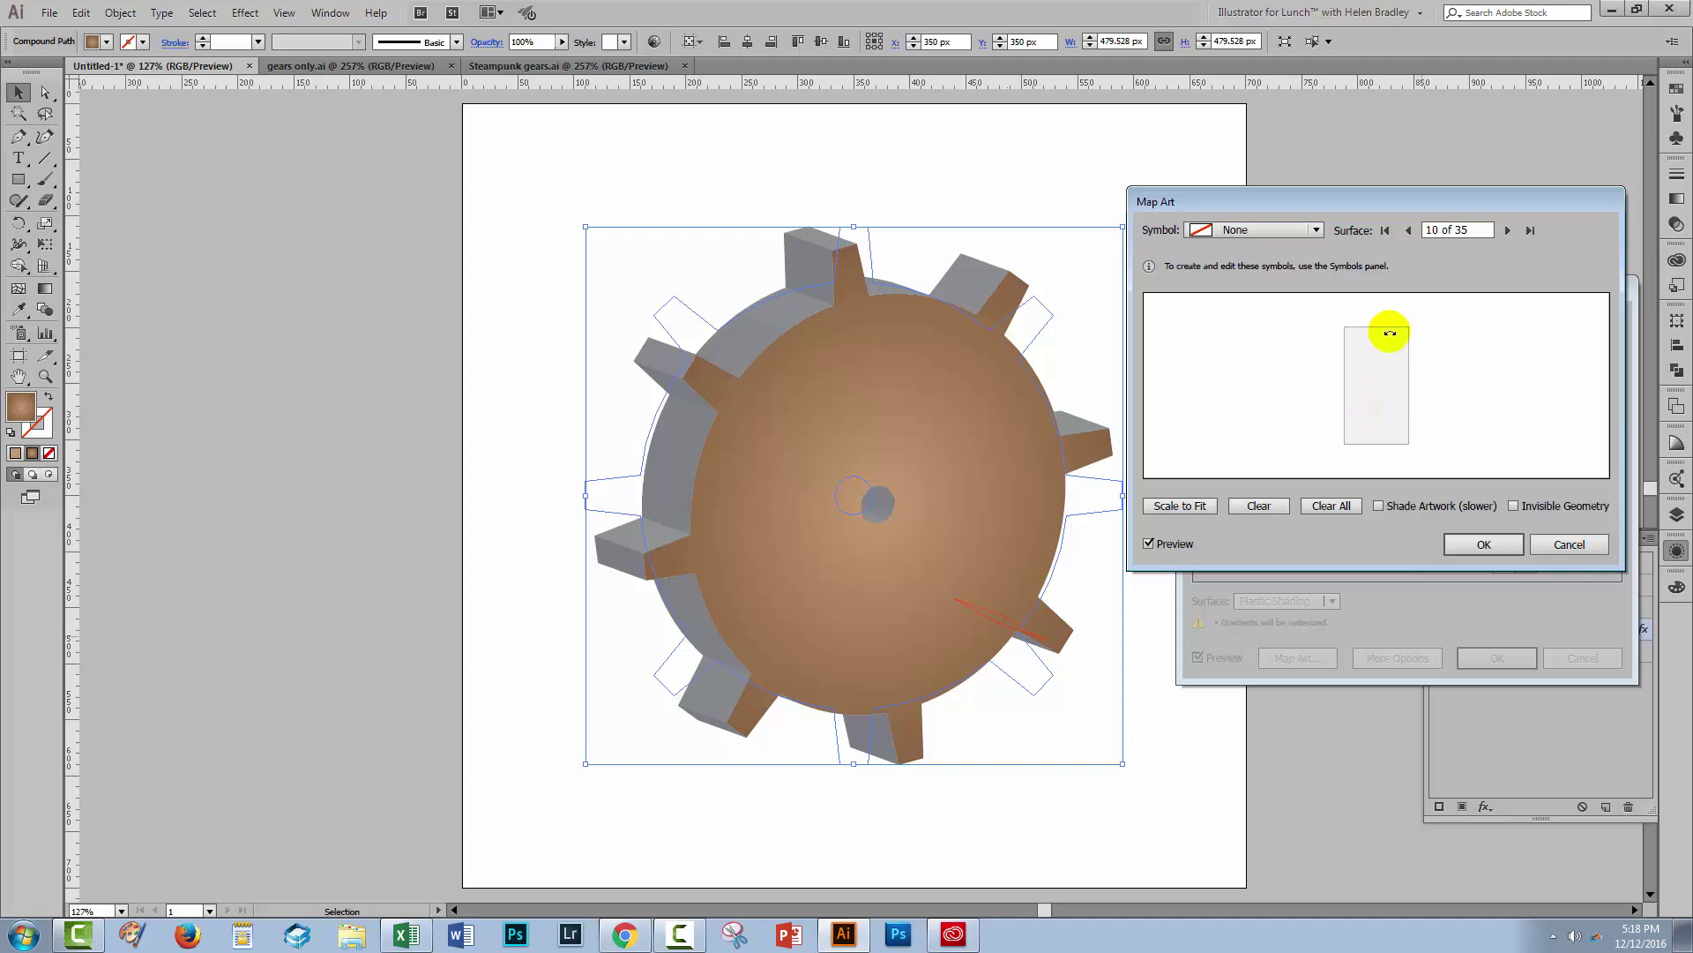
click(1263, 230)
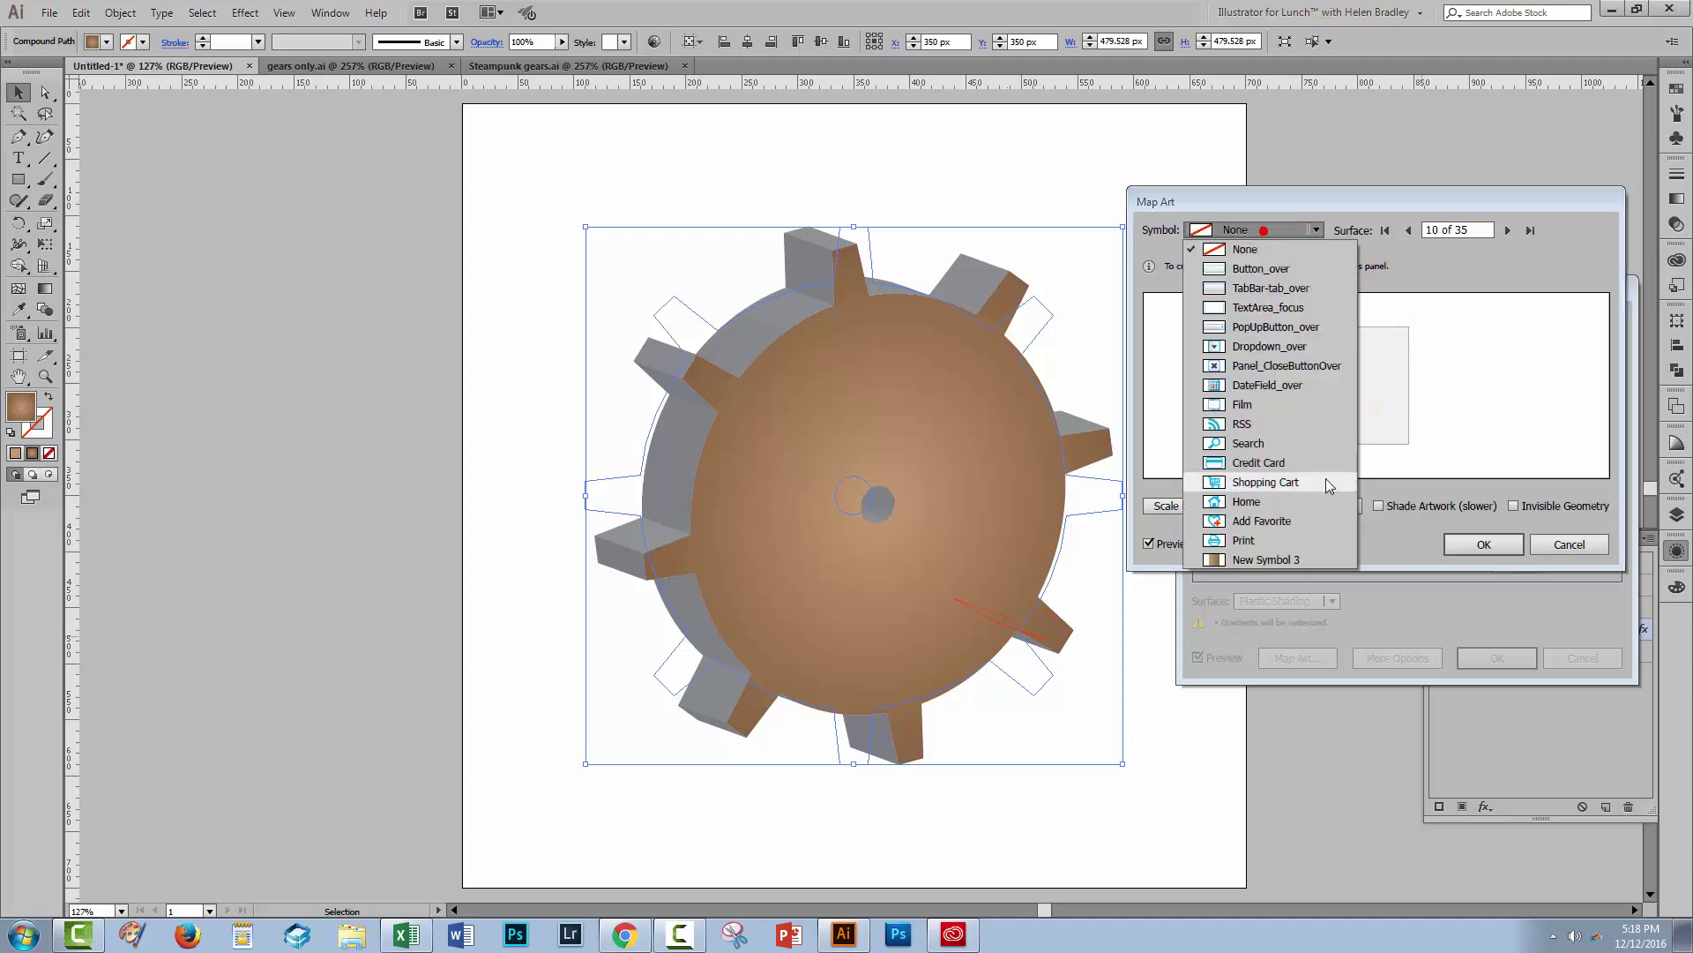
click(1288, 559)
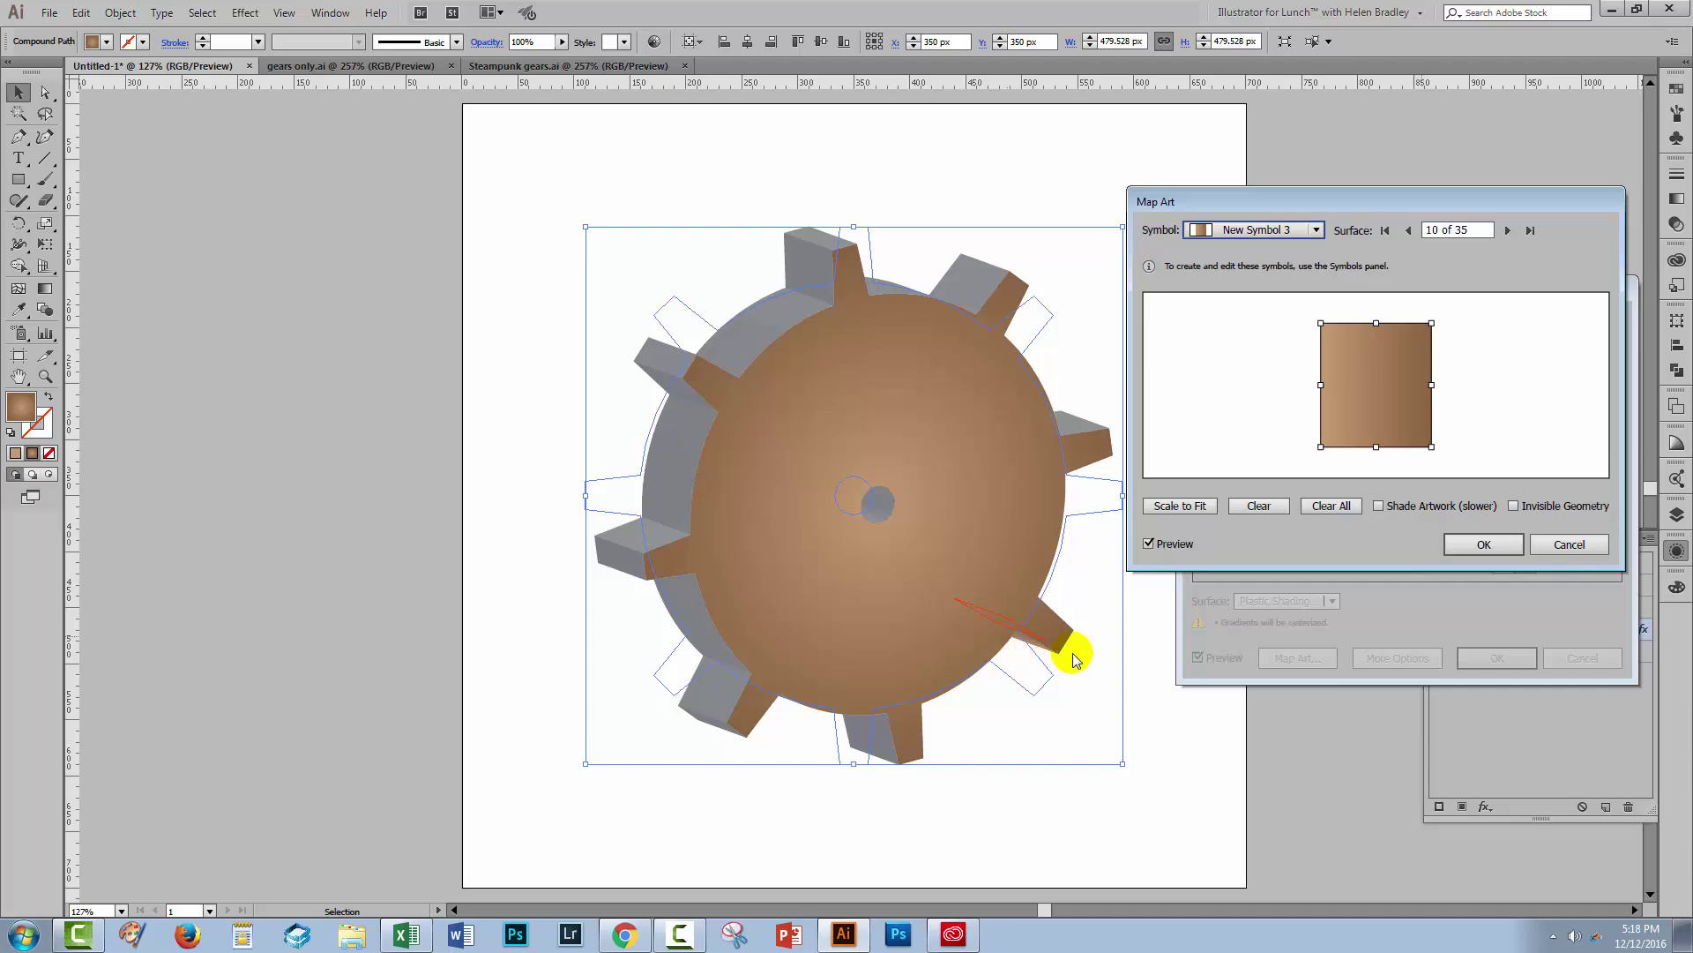
mouse_move(1357, 414)
mouse_down()
mouse_move(1398, 379)
mouse_move(1387, 427)
mouse_move(1379, 410)
mouse_up()
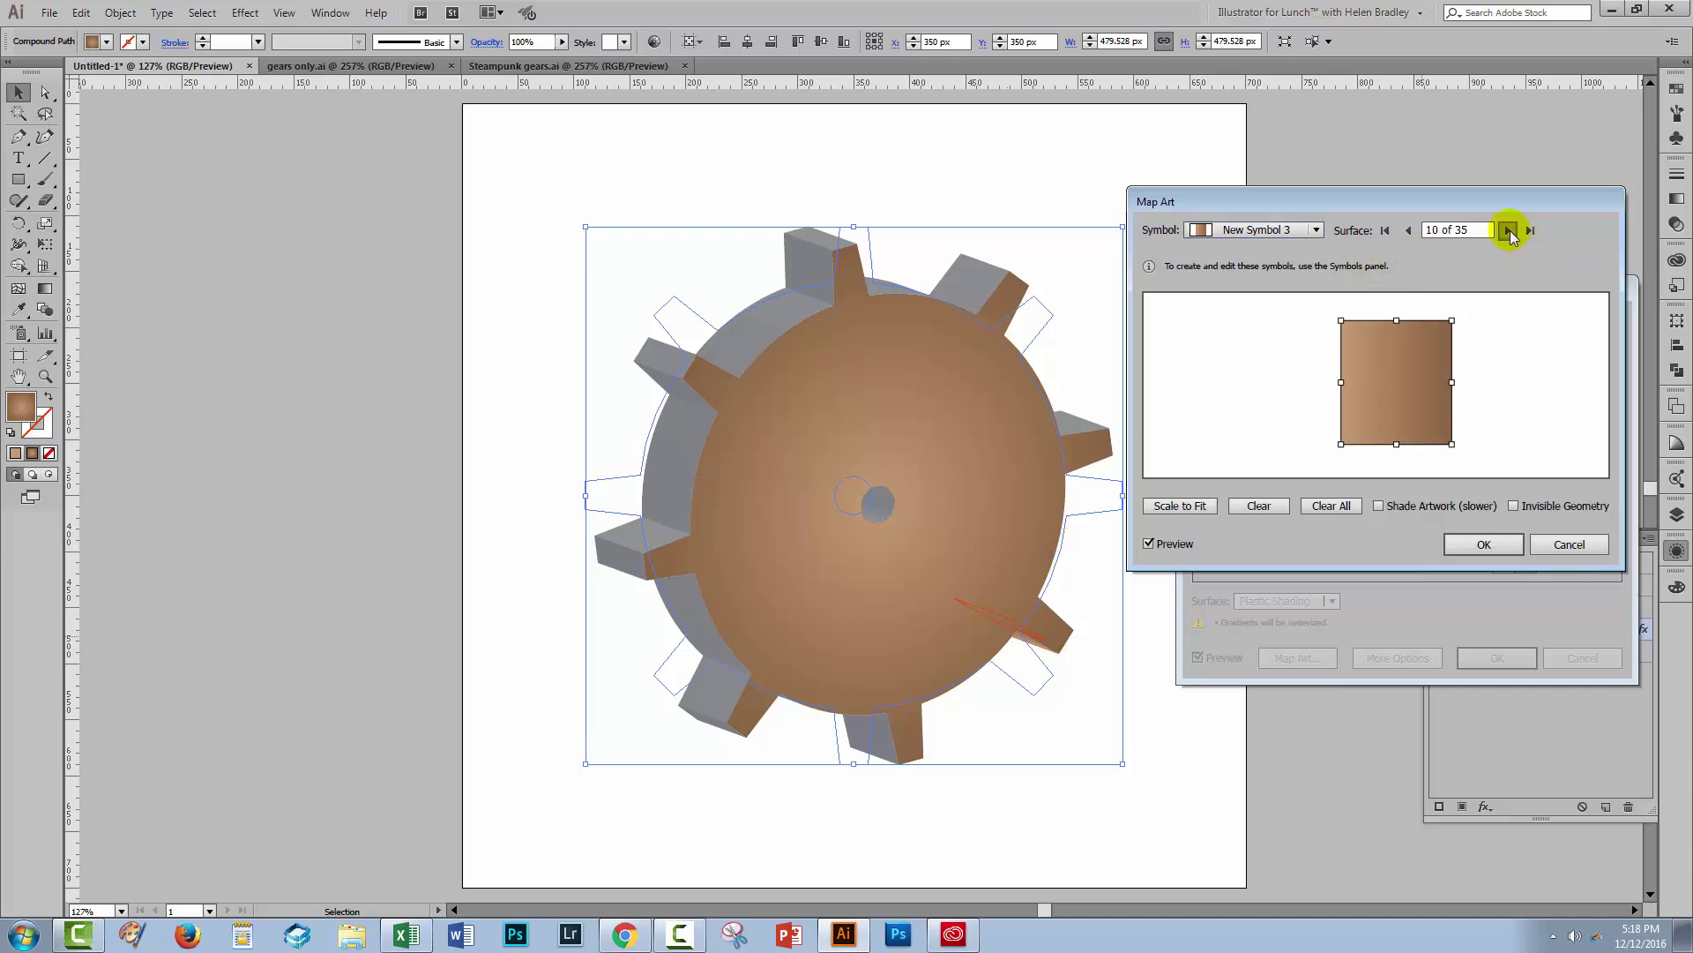
Step: Map New Symbol 3 onto surface 12 of 35
click(1510, 230)
click(1509, 230)
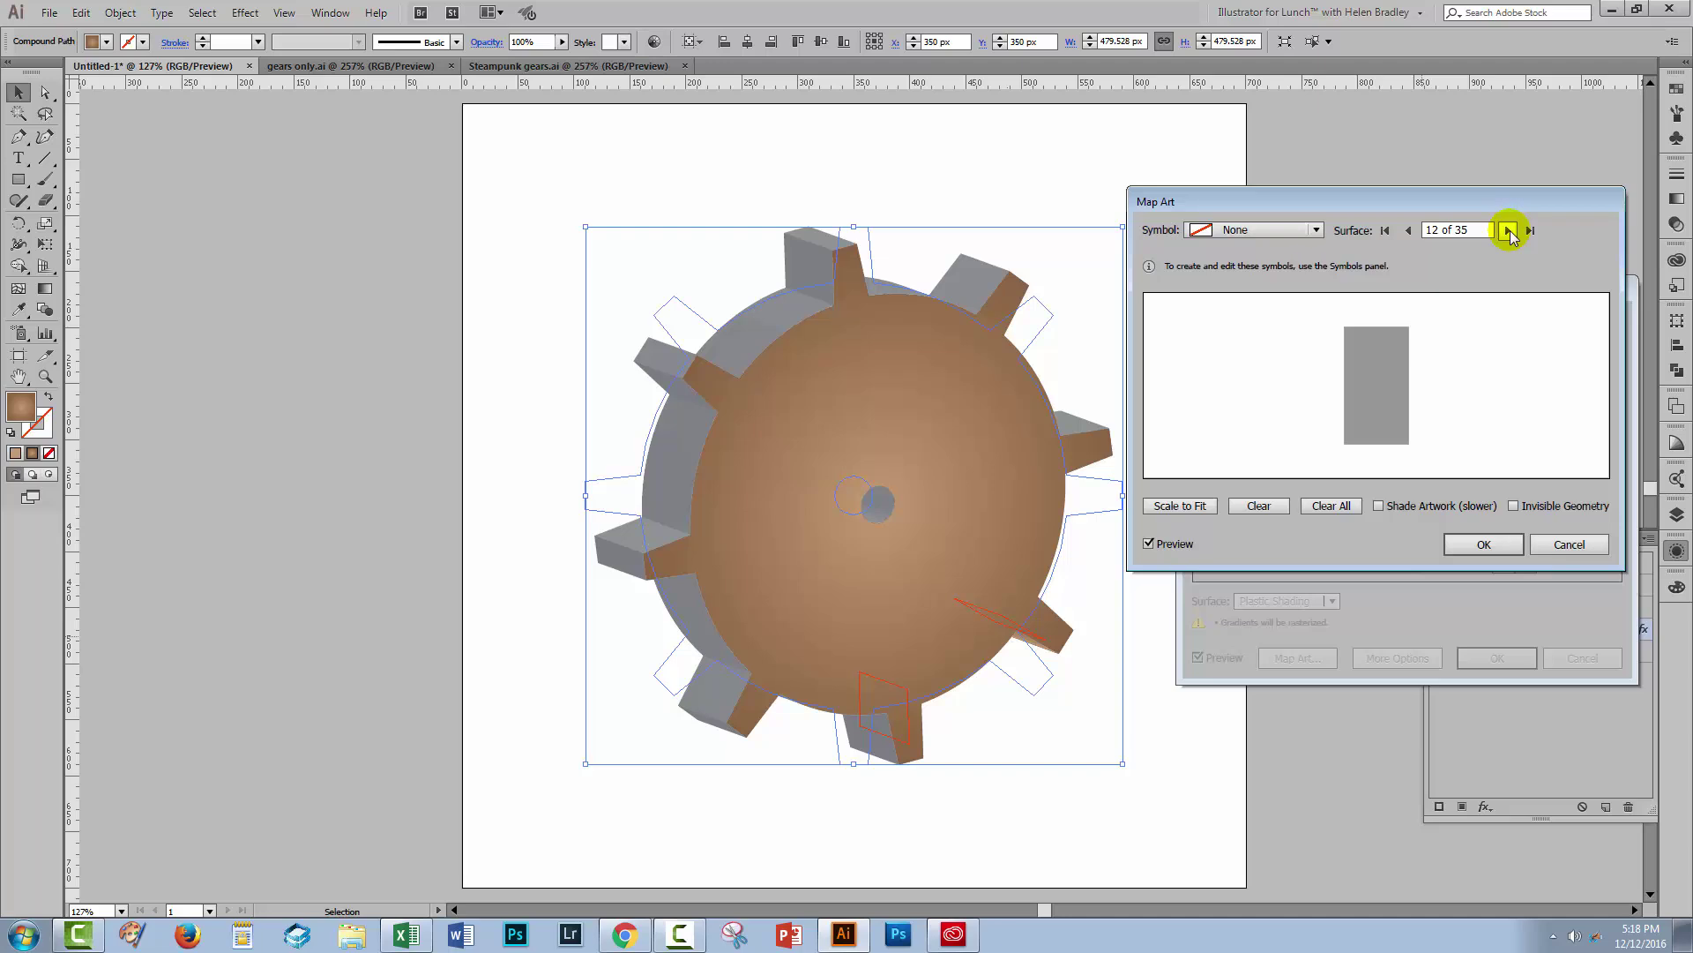
click(1234, 230)
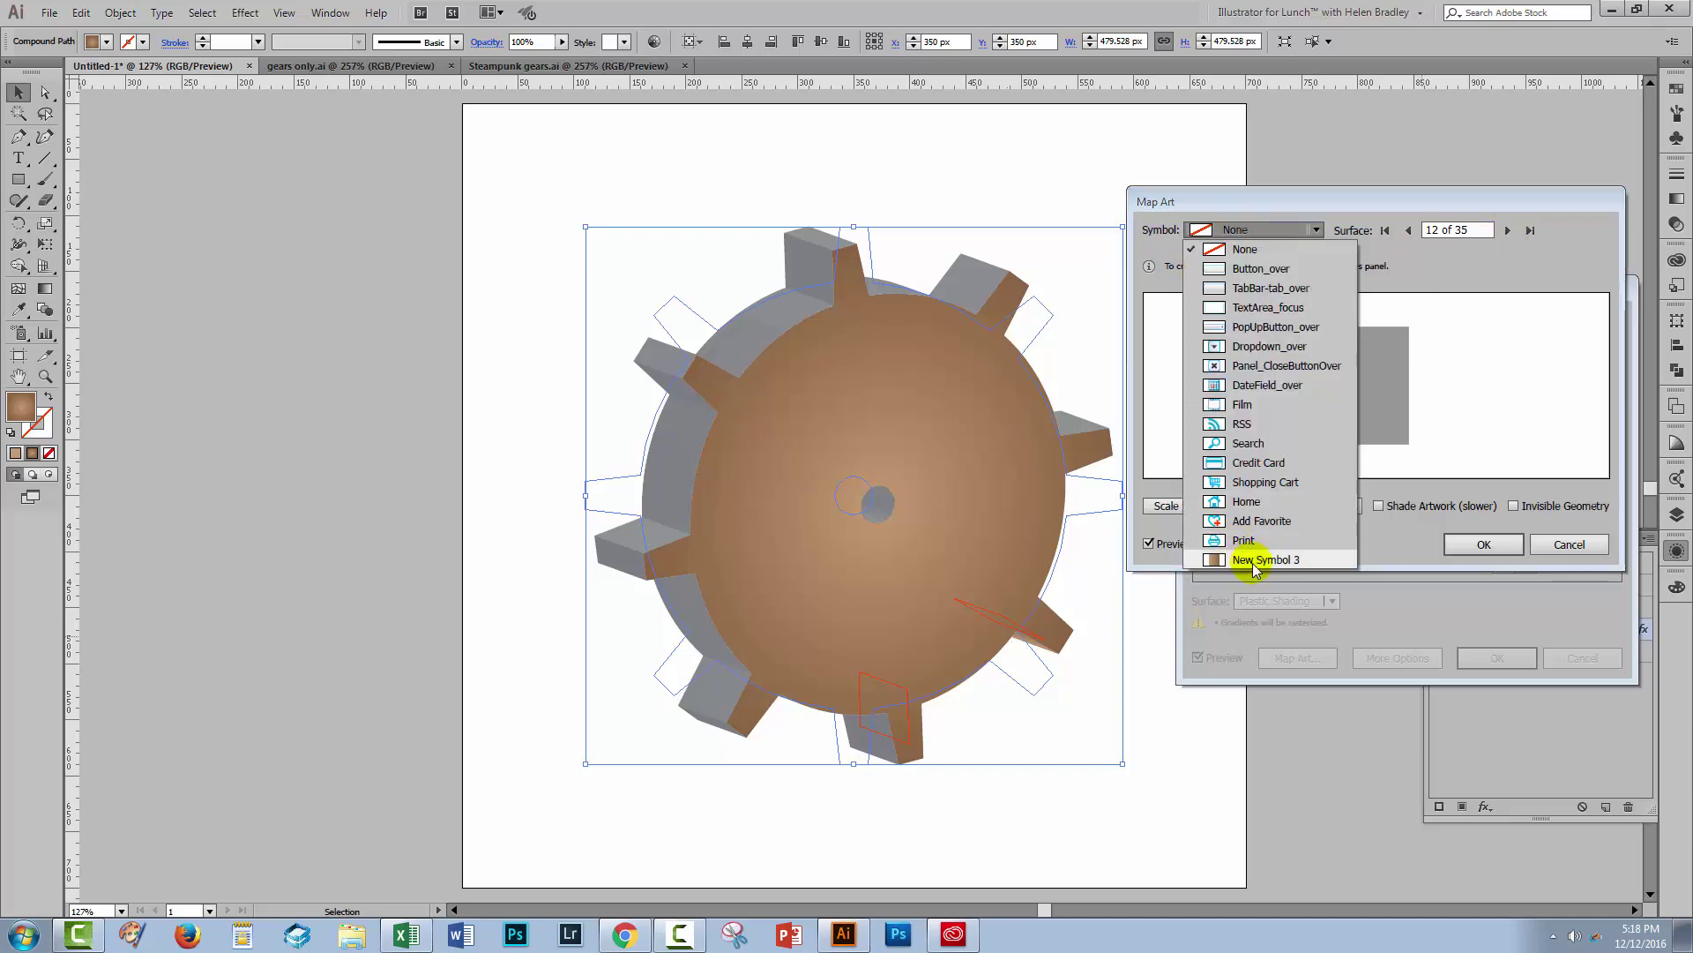
click(1255, 561)
Step: Map New Symbol 3 onto surface 14, rotating and shifting it to fit the tooth face
click(1506, 231)
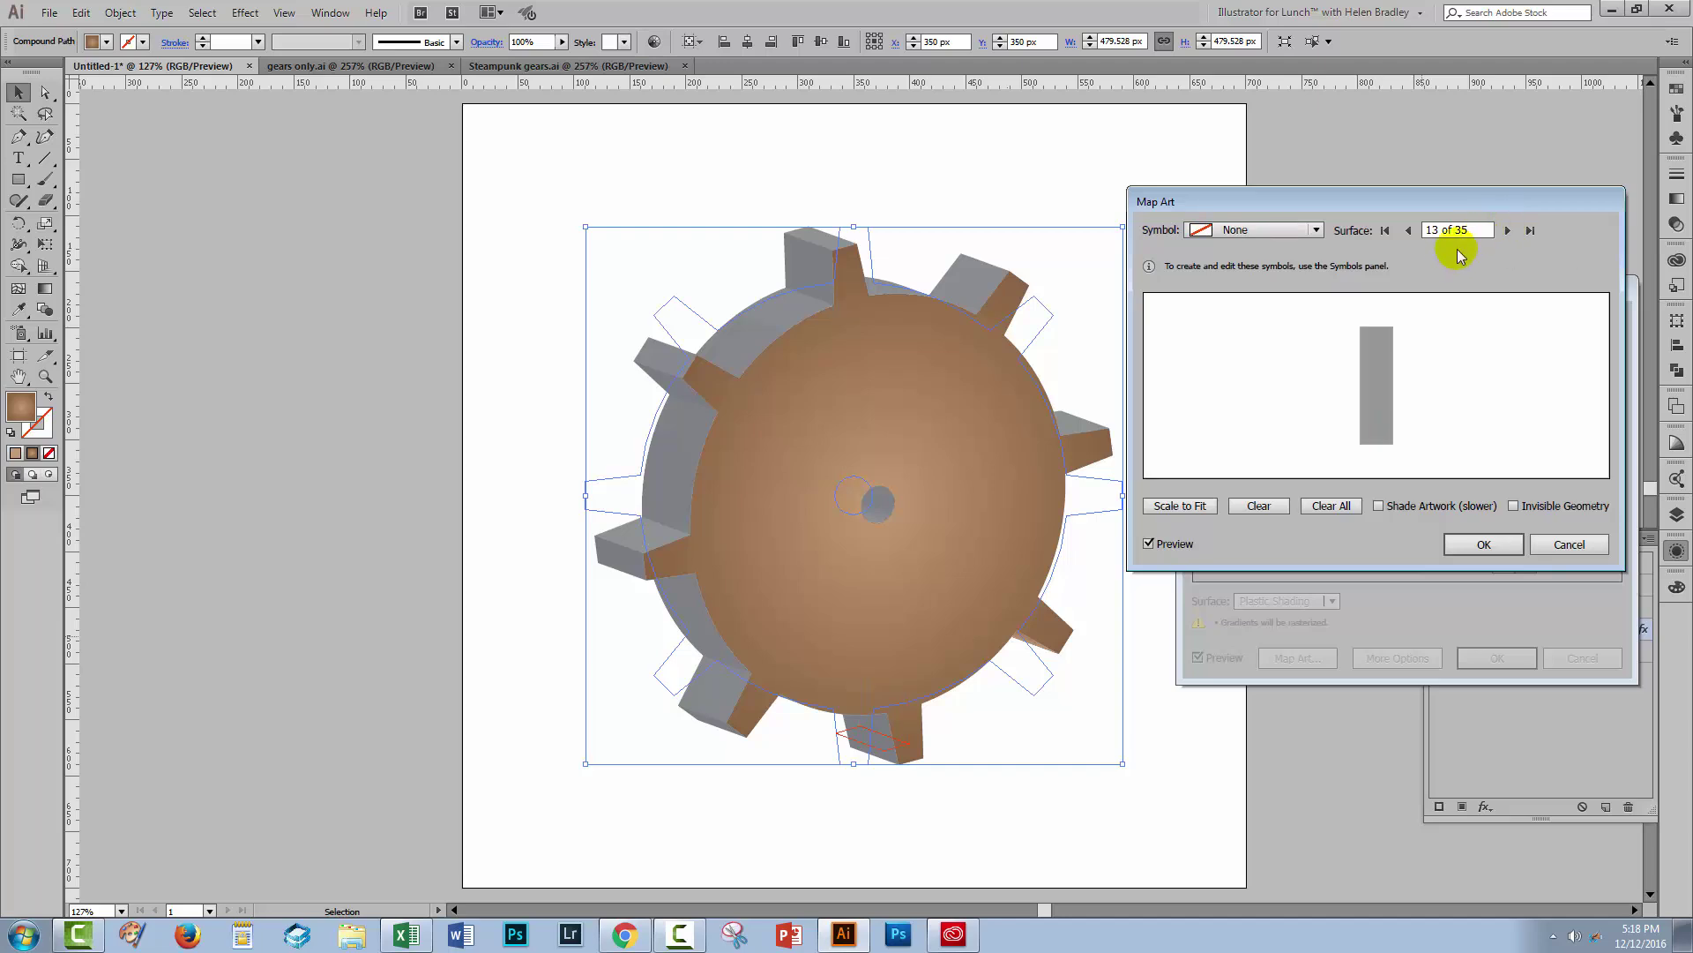
click(1507, 231)
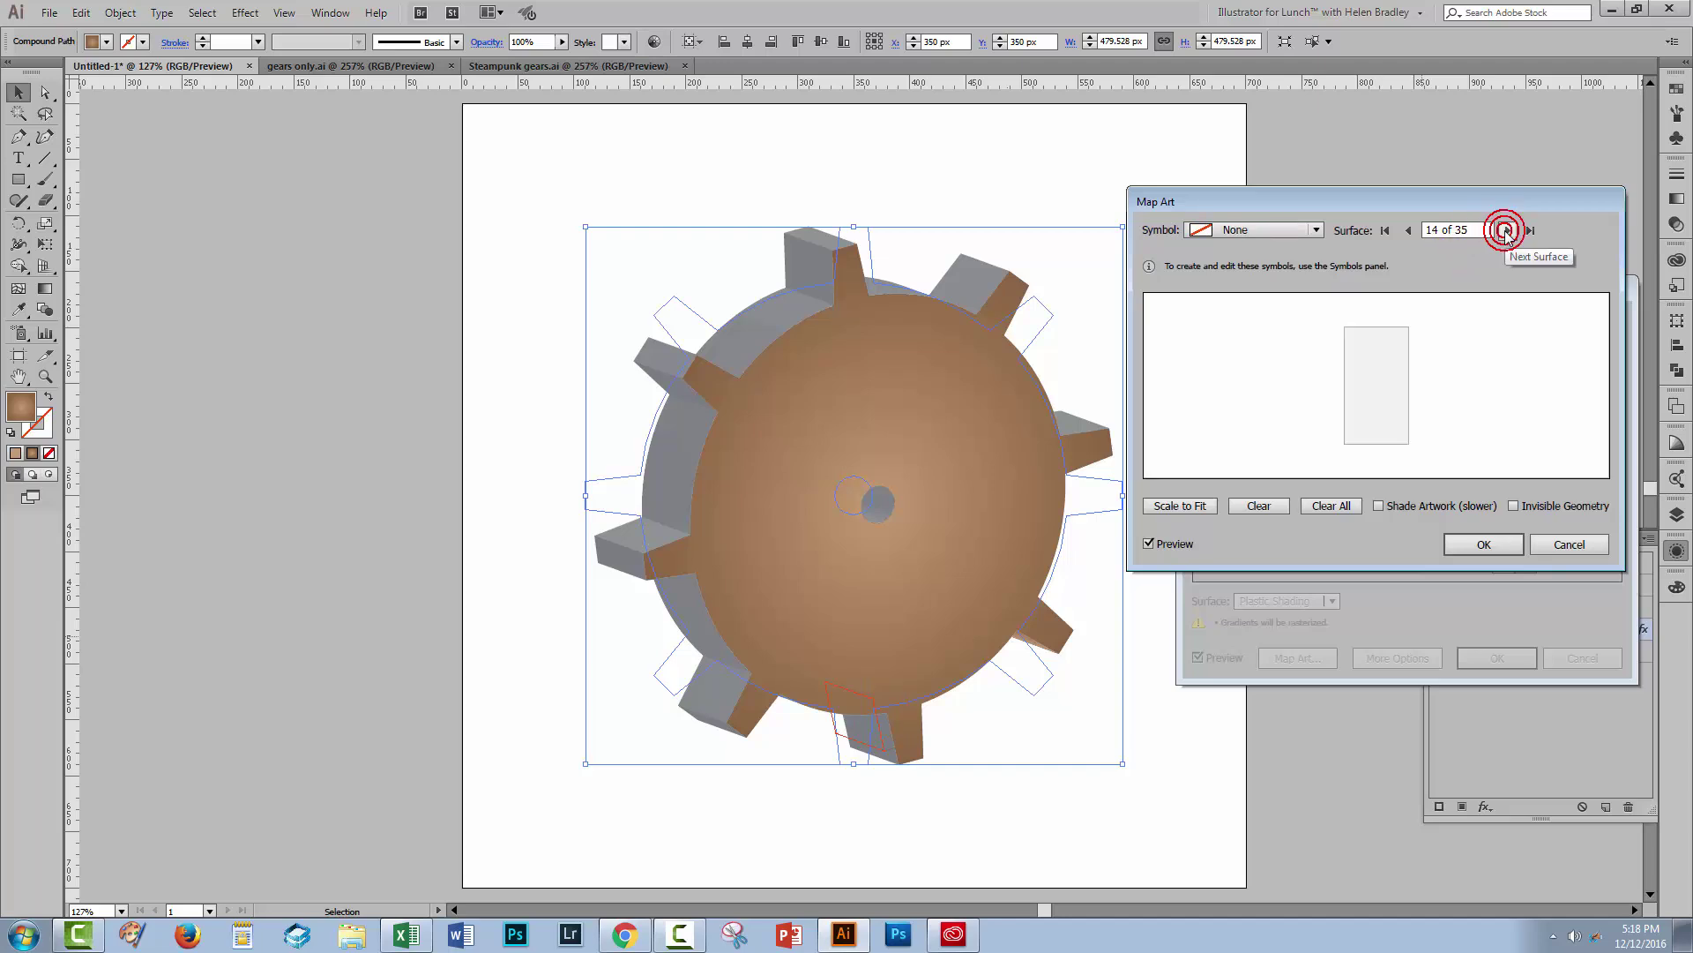
click(1307, 230)
click(1276, 562)
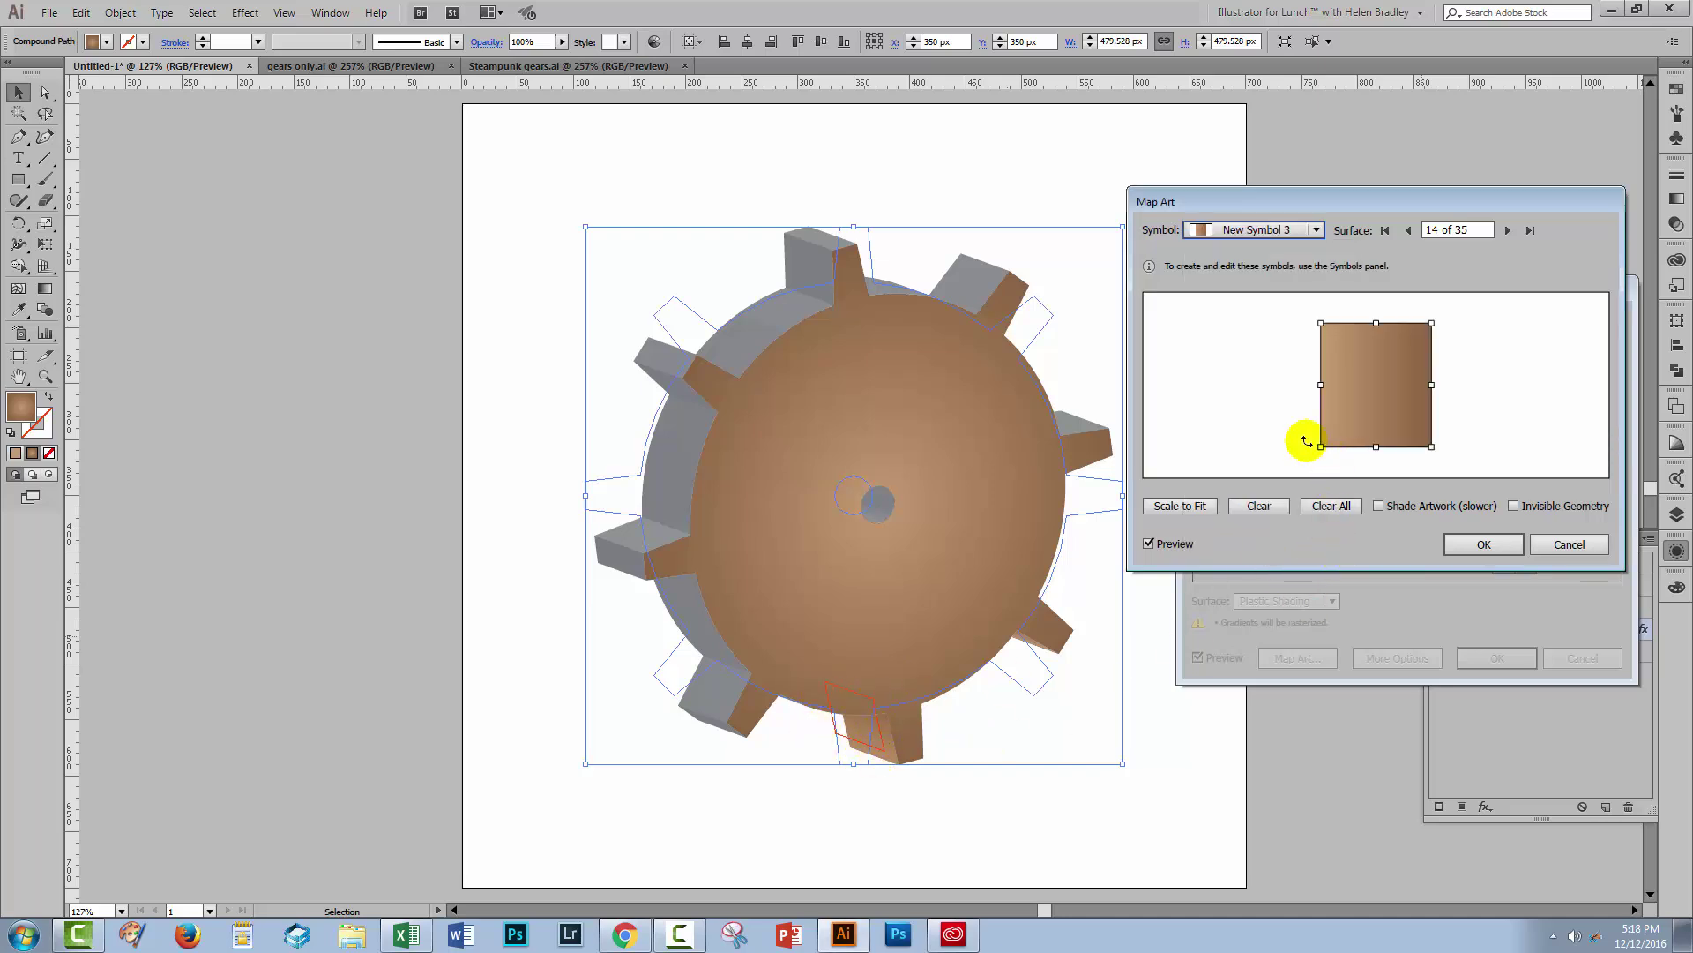
drag(1383, 378, 1361, 378)
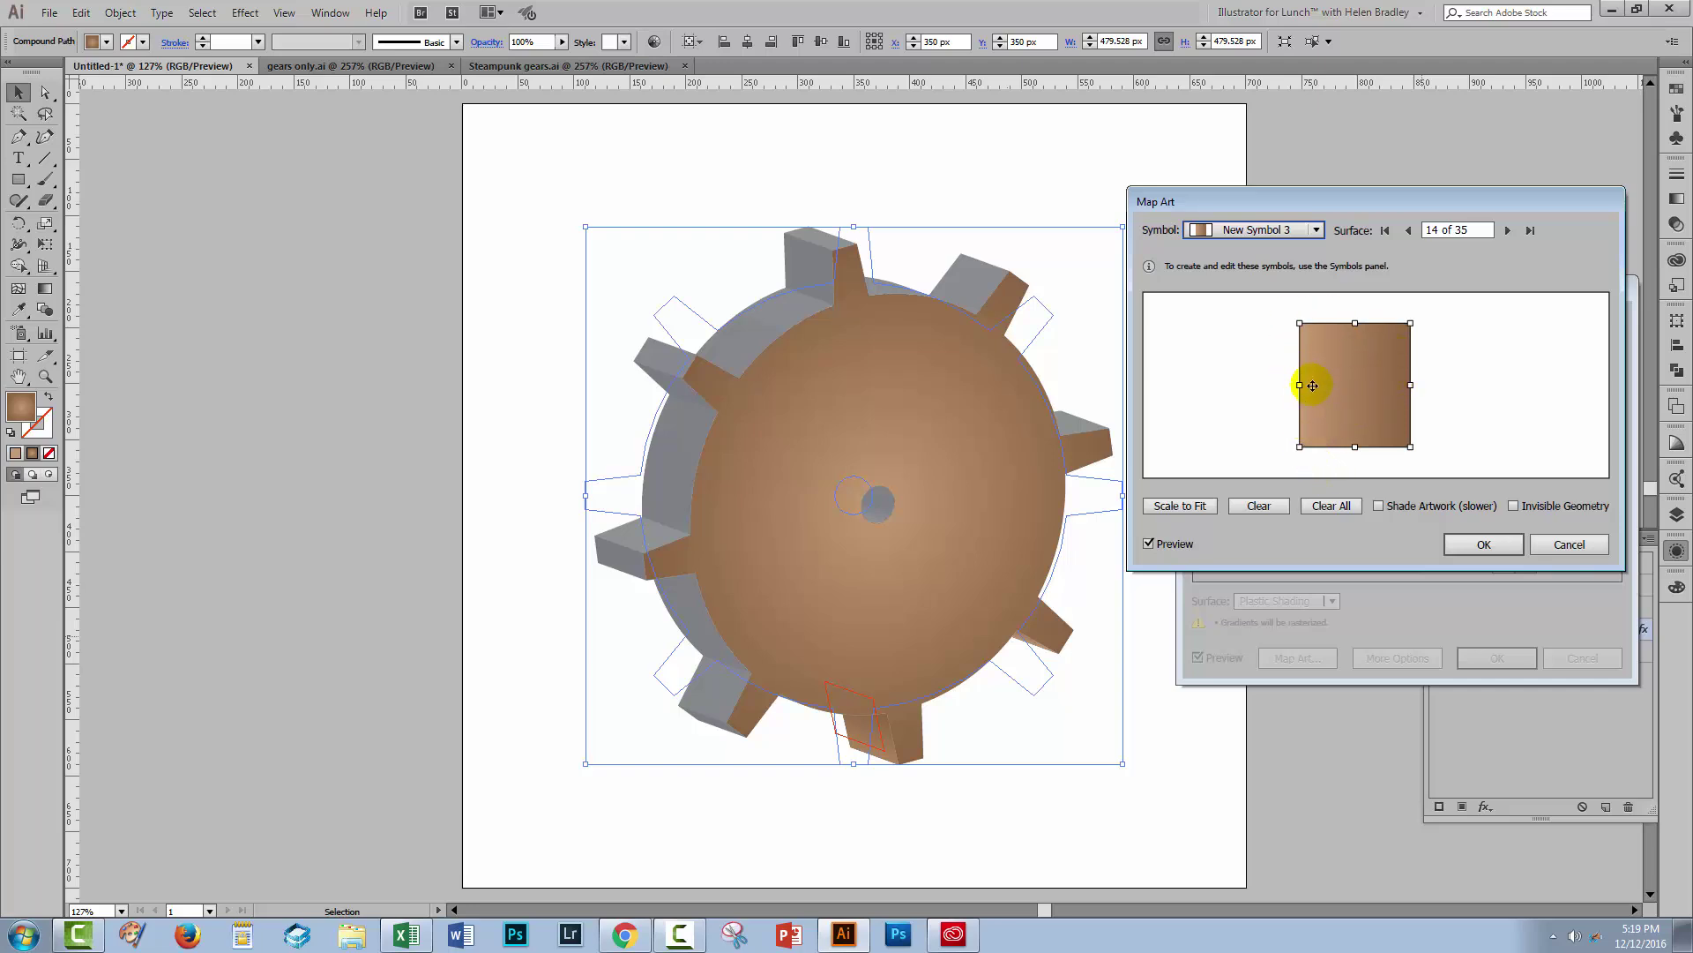
drag(1296, 315, 1272, 405)
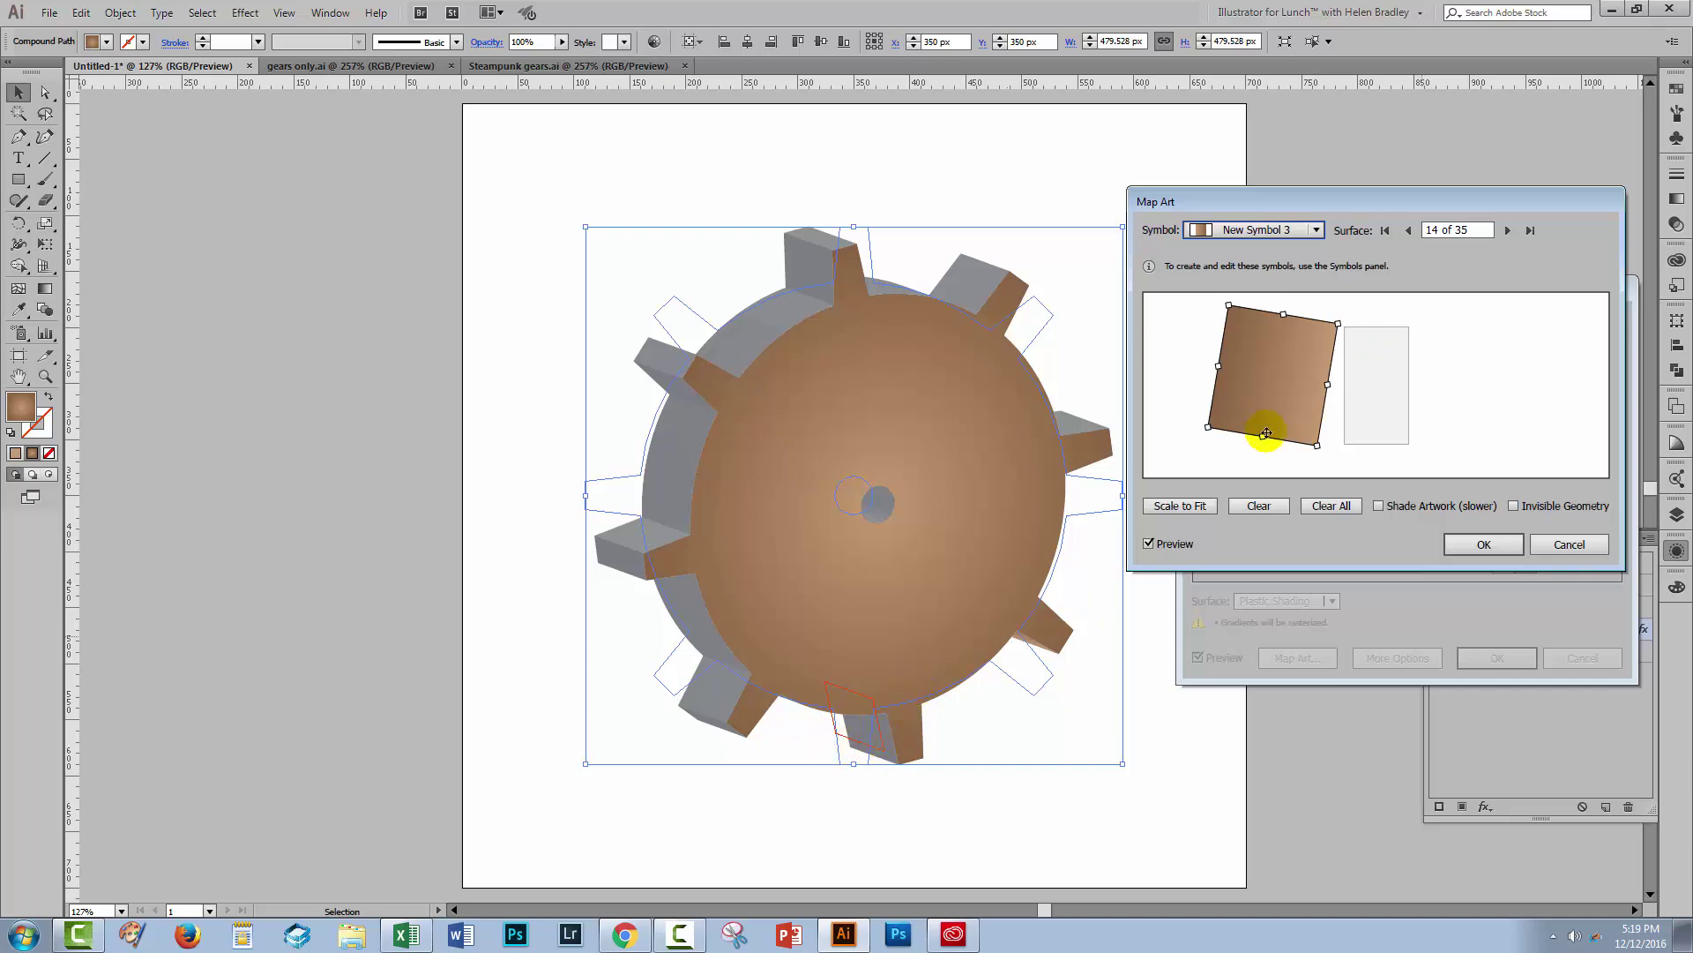
mouse_move(1290, 427)
mouse_down()
mouse_move(1386, 424)
mouse_move(1285, 441)
mouse_up()
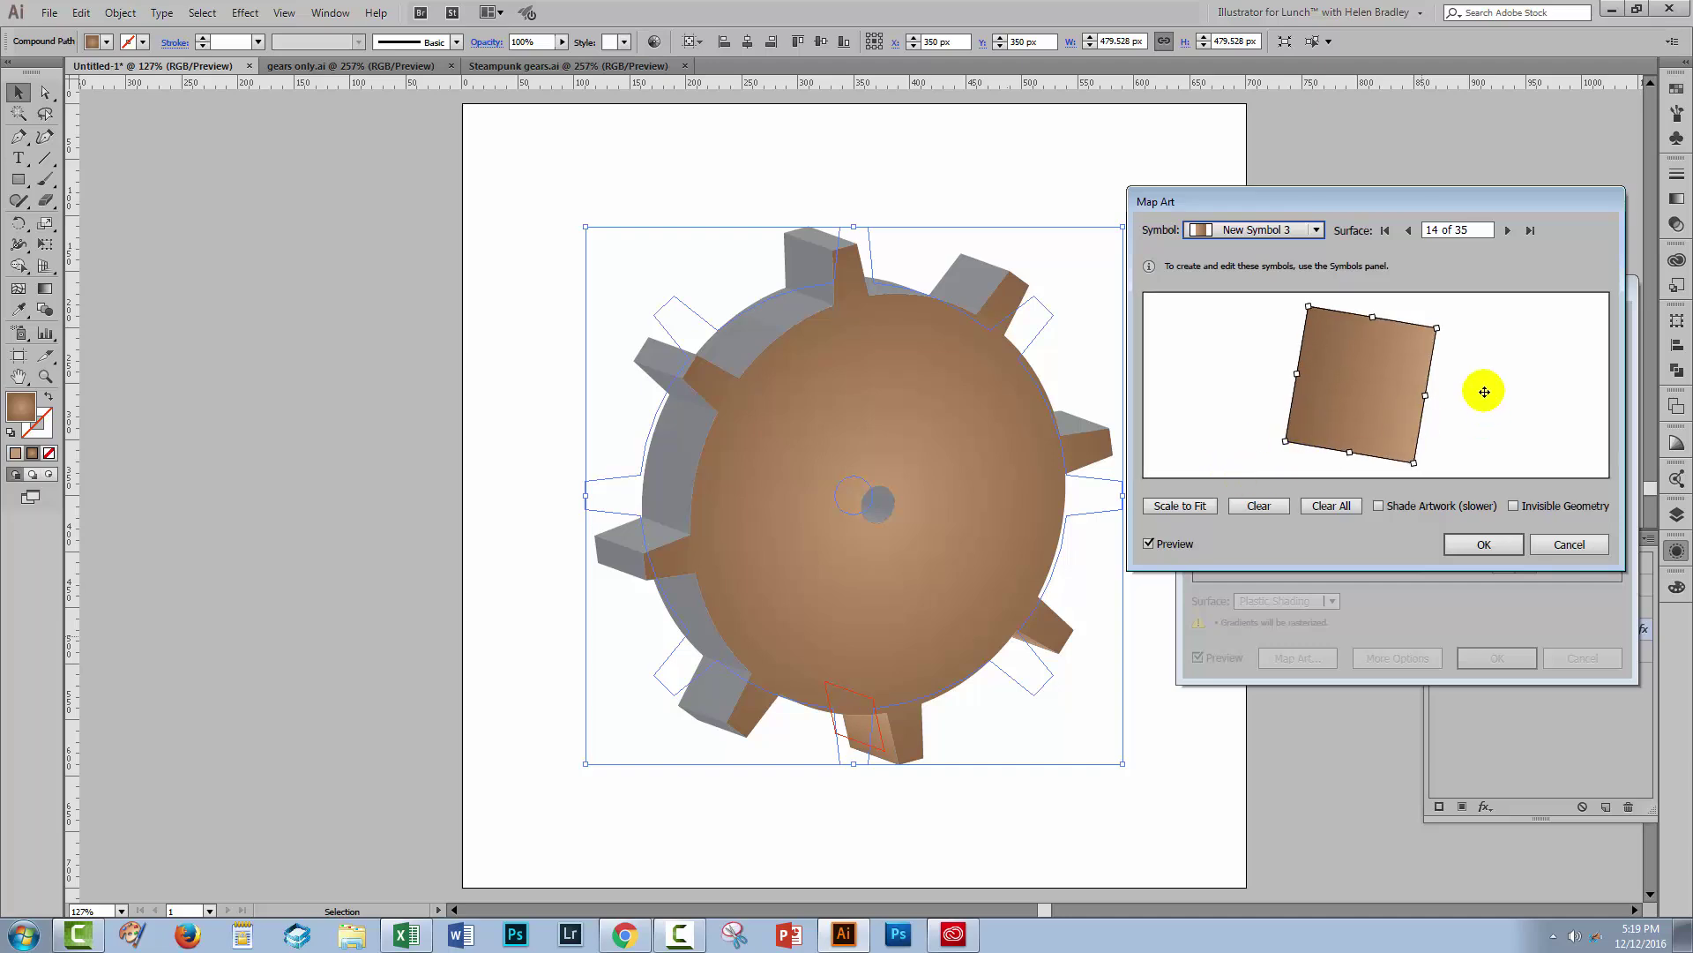
Step: Map New Symbol 3 onto the next tooth surface and onto surface 18
click(1509, 231)
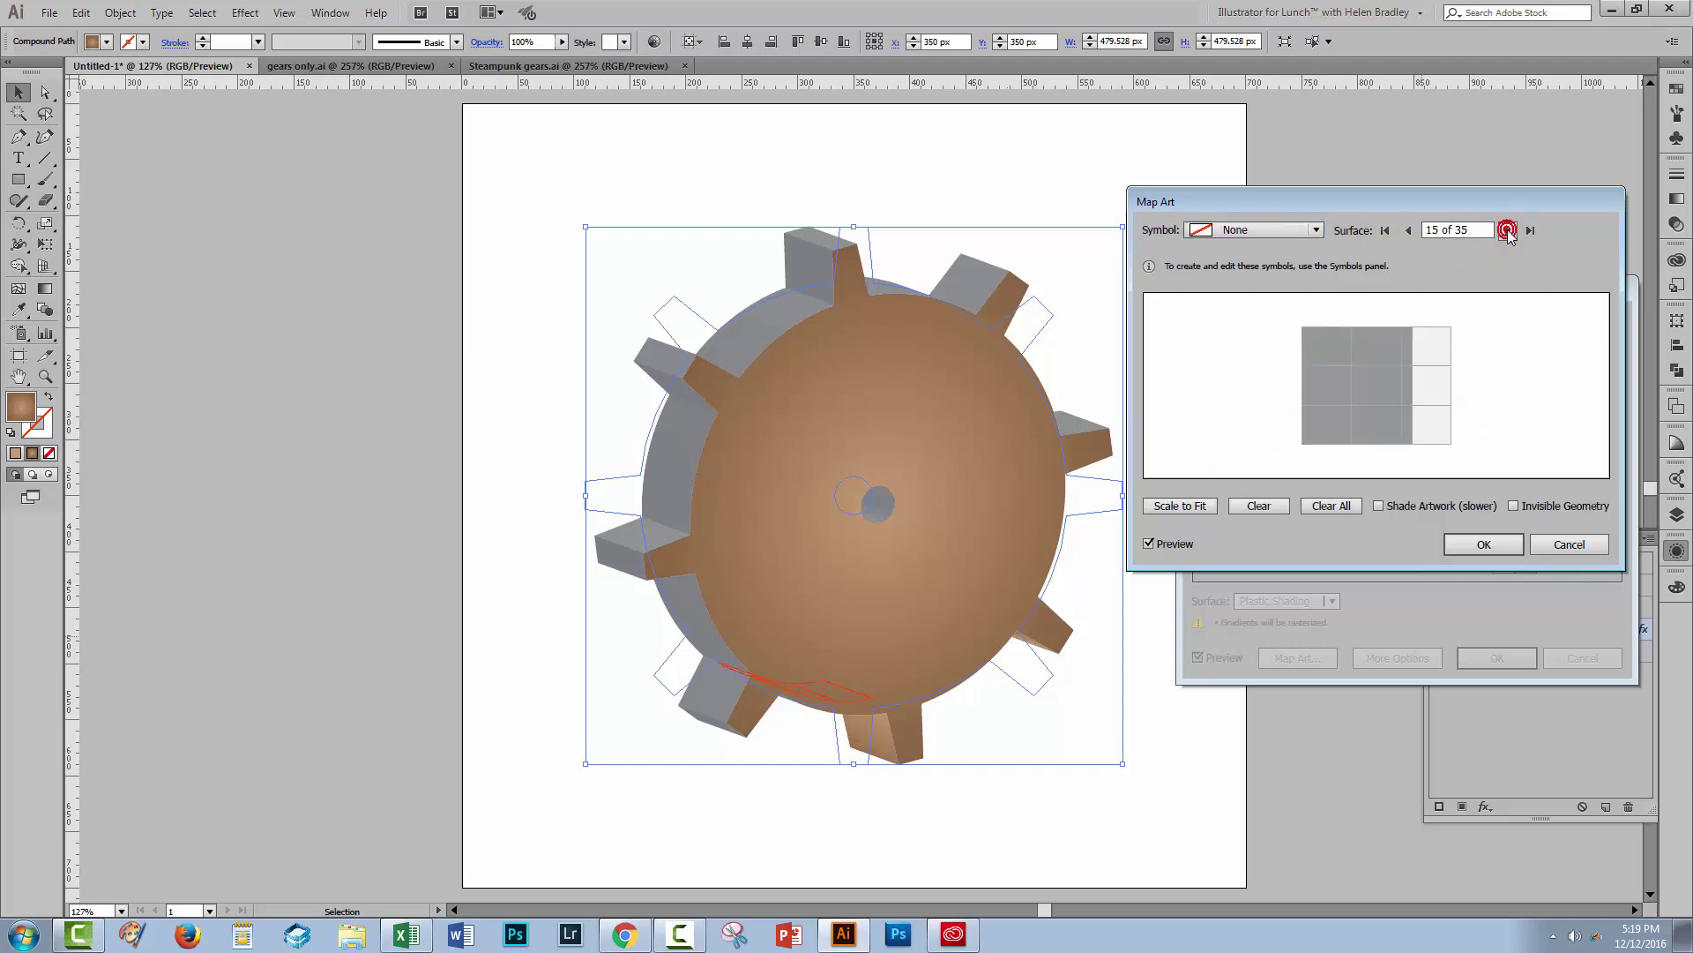
click(1508, 231)
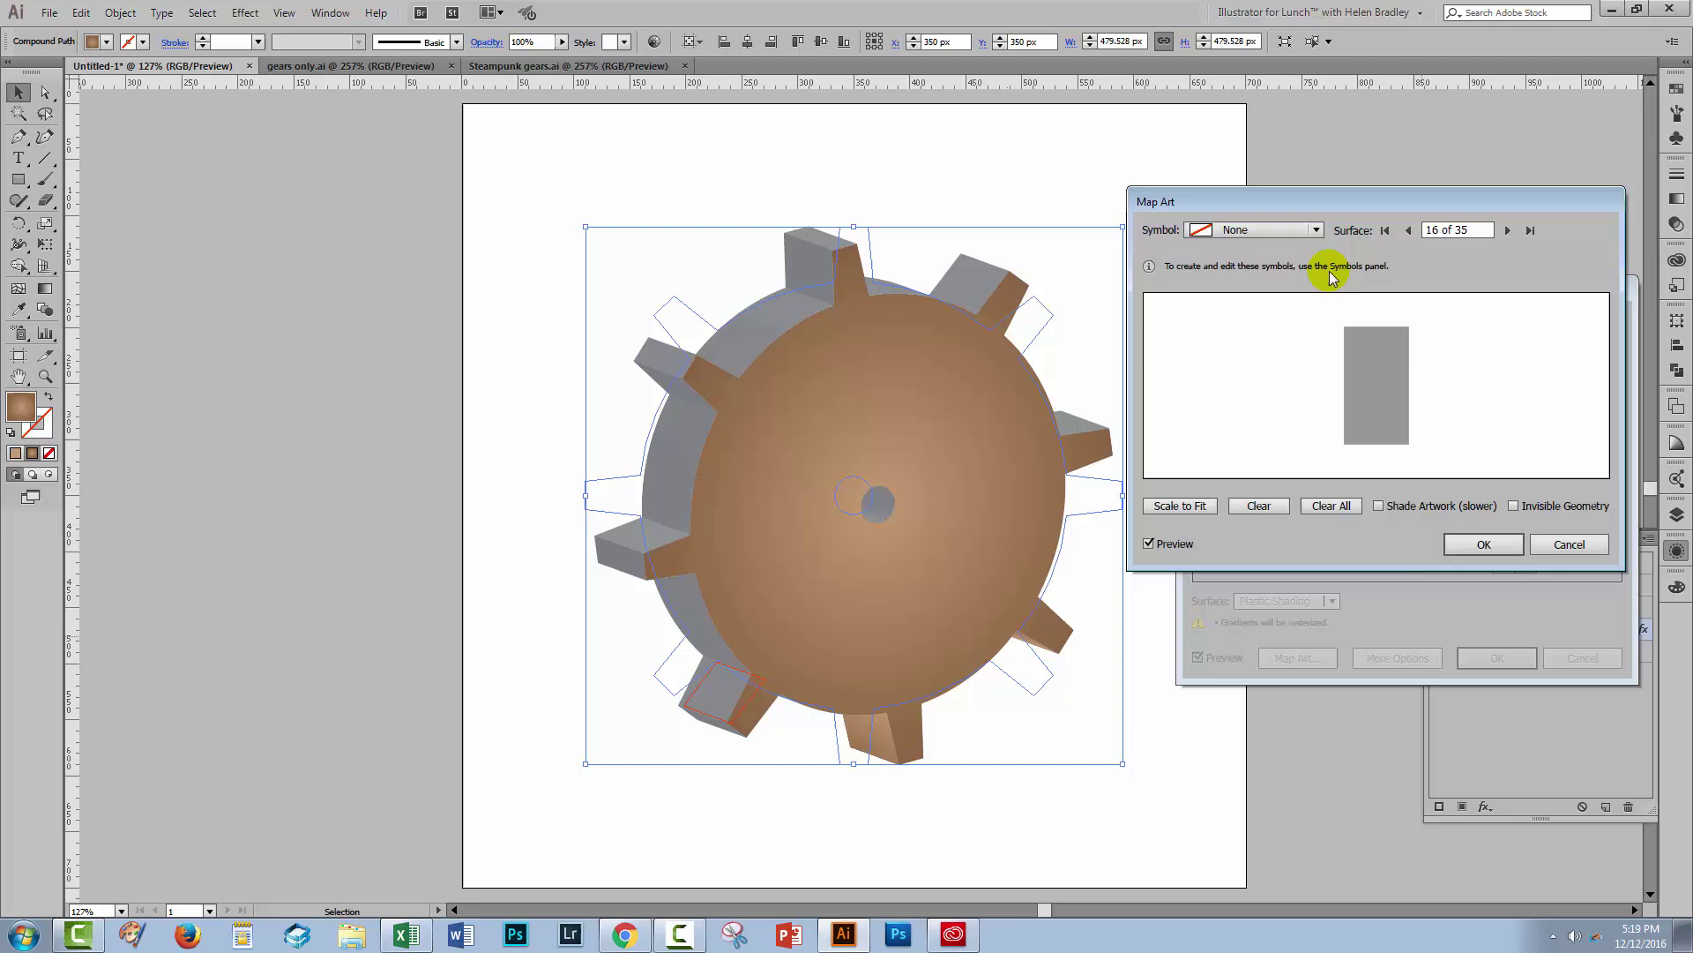
click(1279, 231)
click(1281, 561)
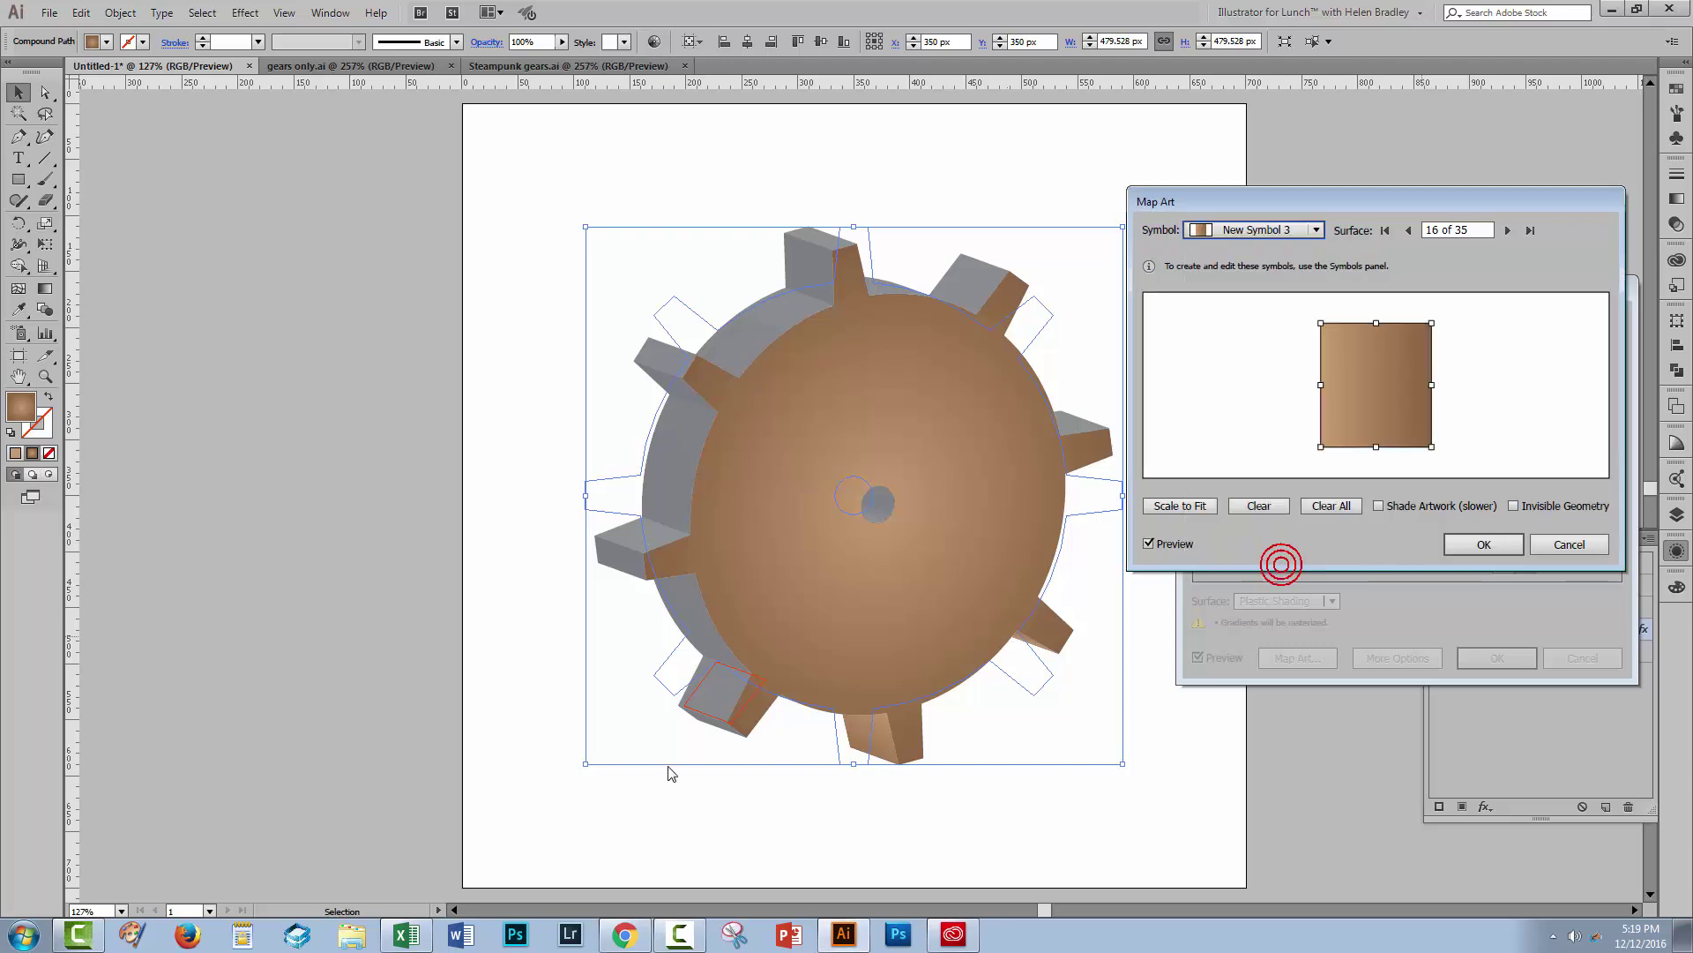
click(1509, 230)
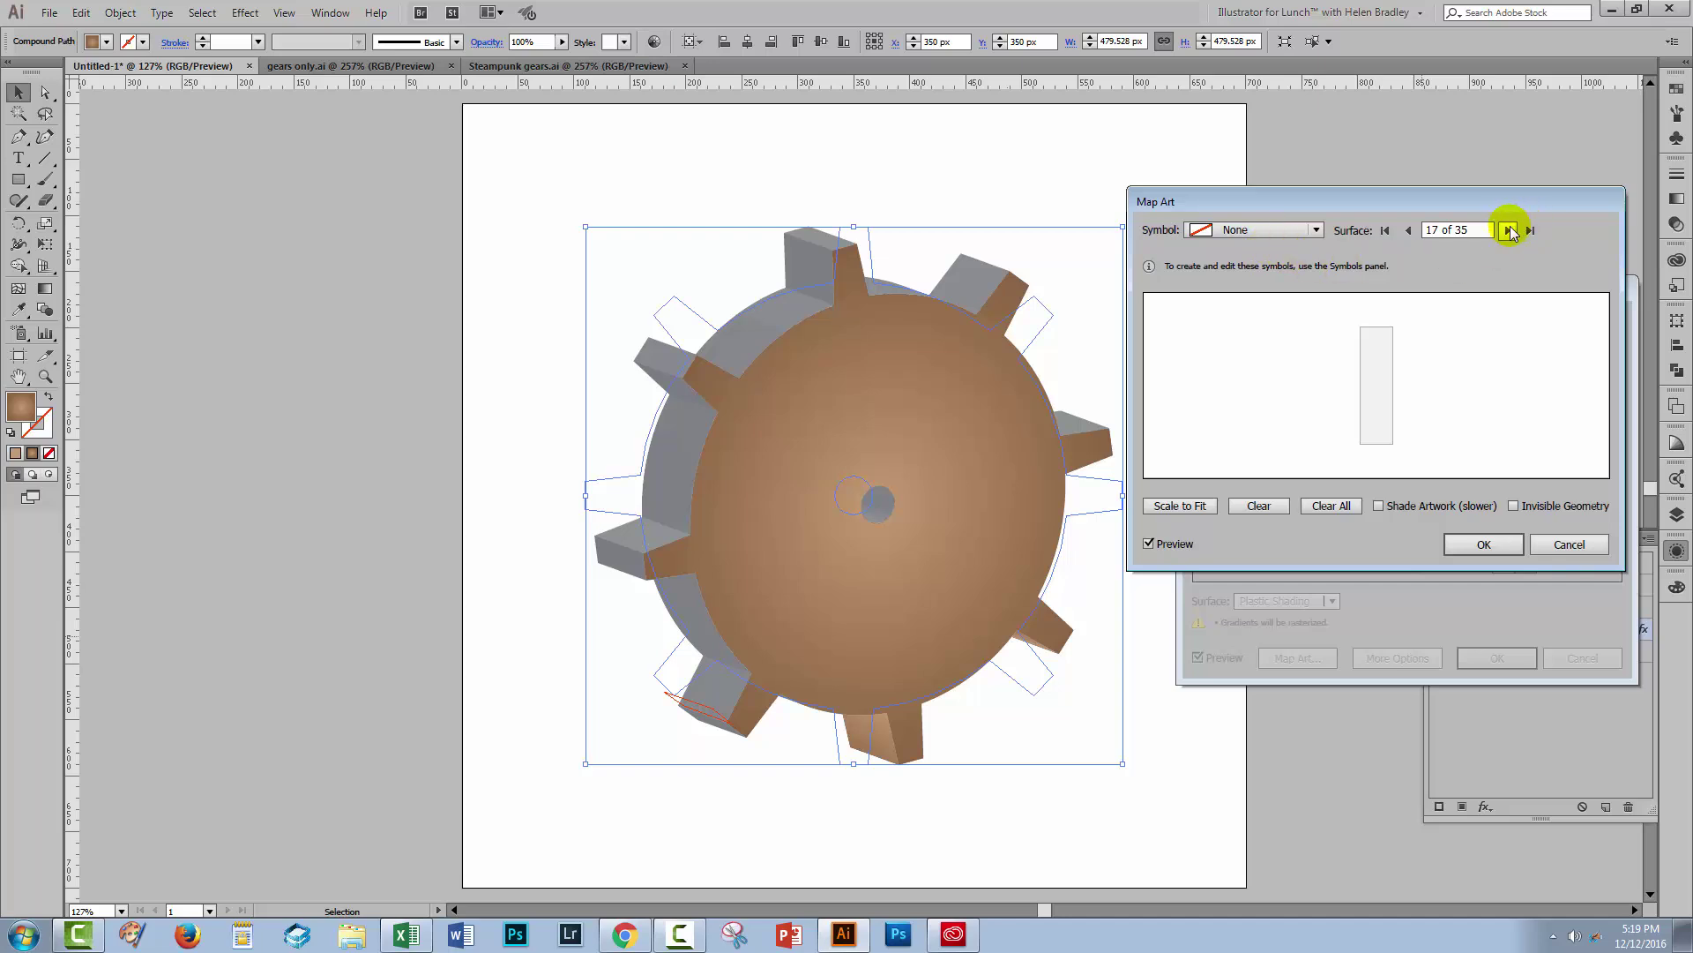
click(1508, 230)
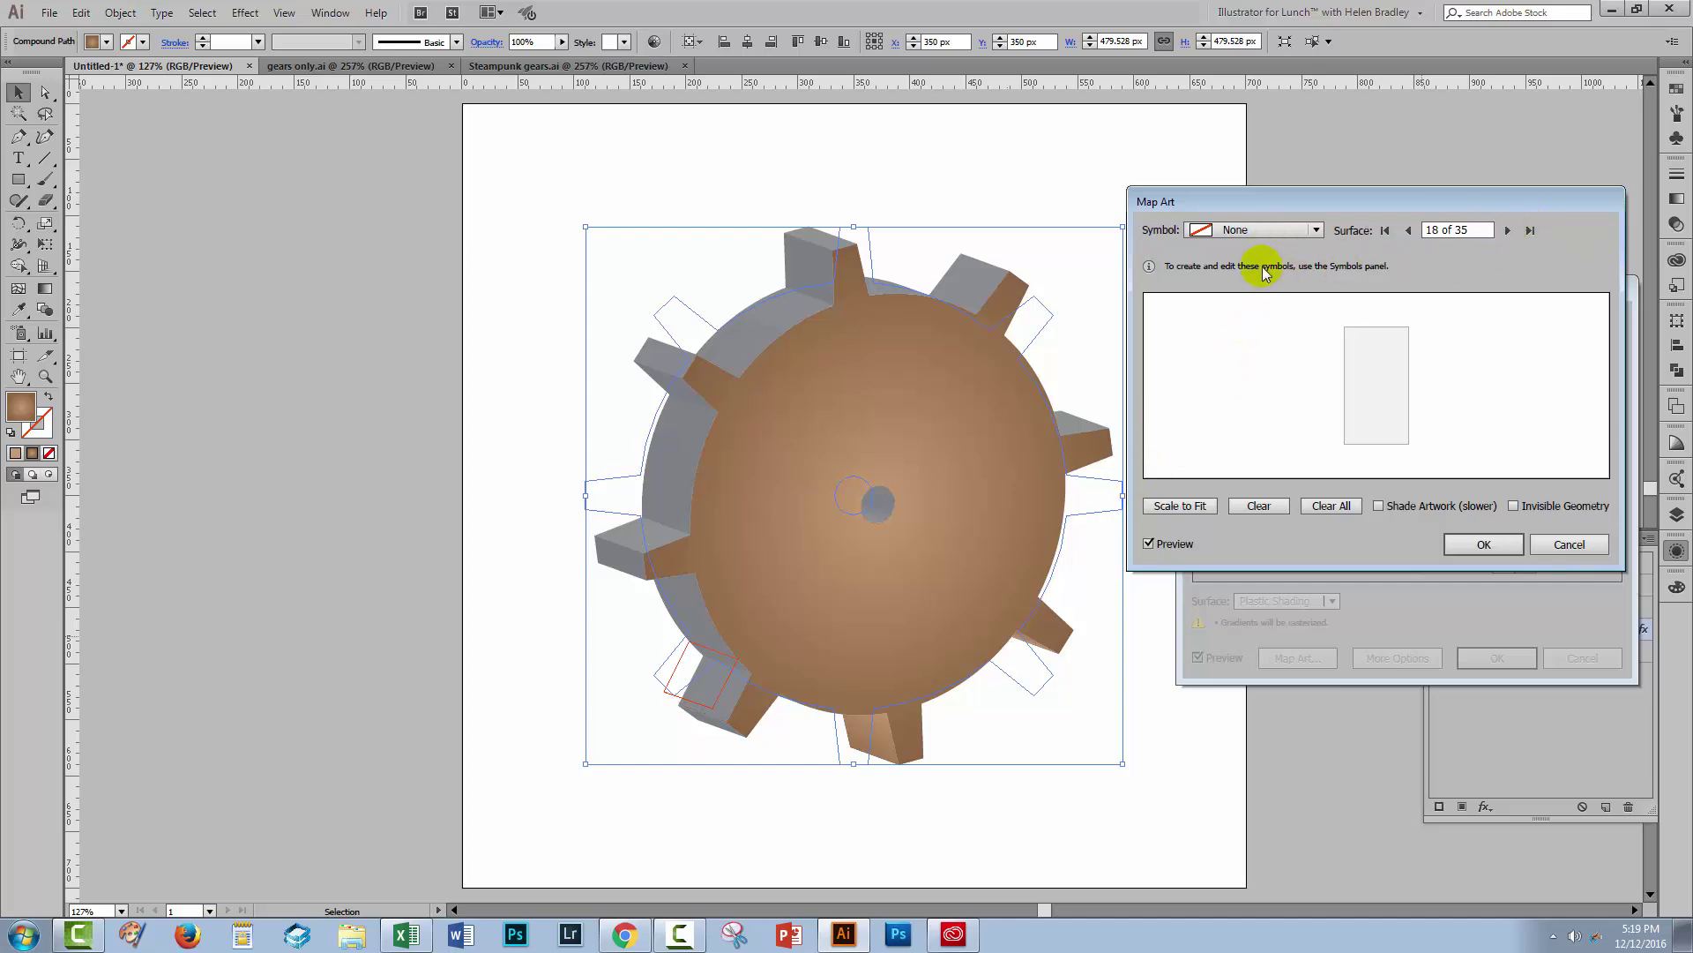
click(1242, 230)
click(1262, 559)
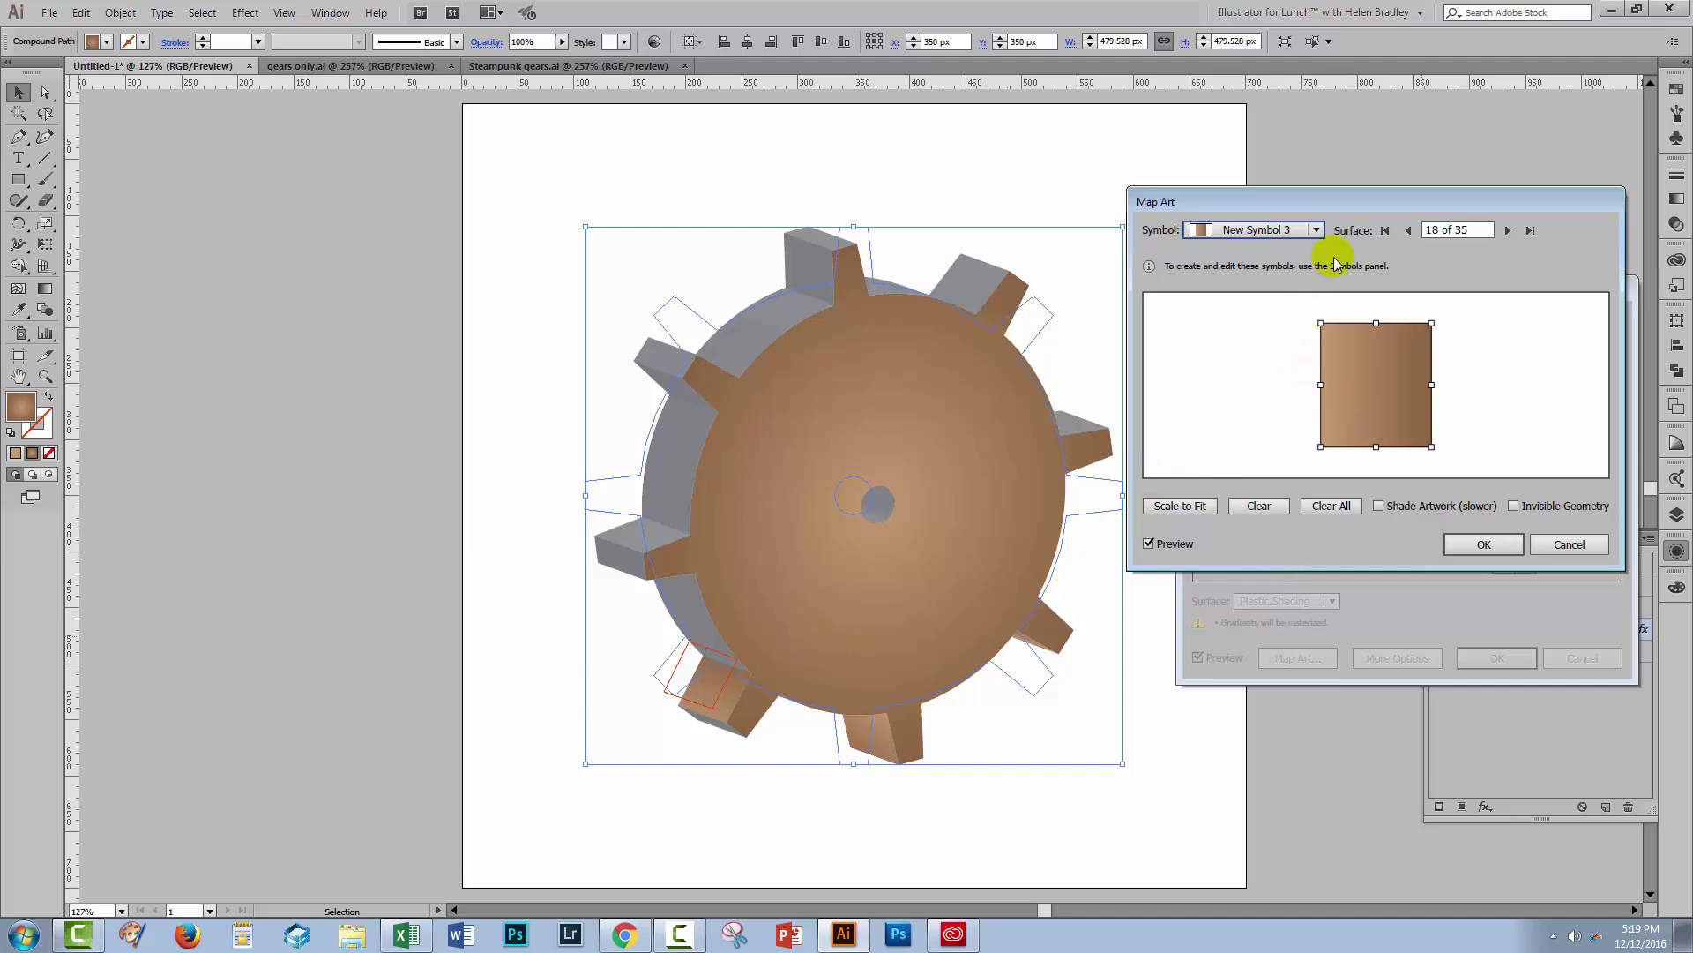
Step: Map New Symbol 3 onto surface 17, shifting it left, and onto surface 19
click(1409, 231)
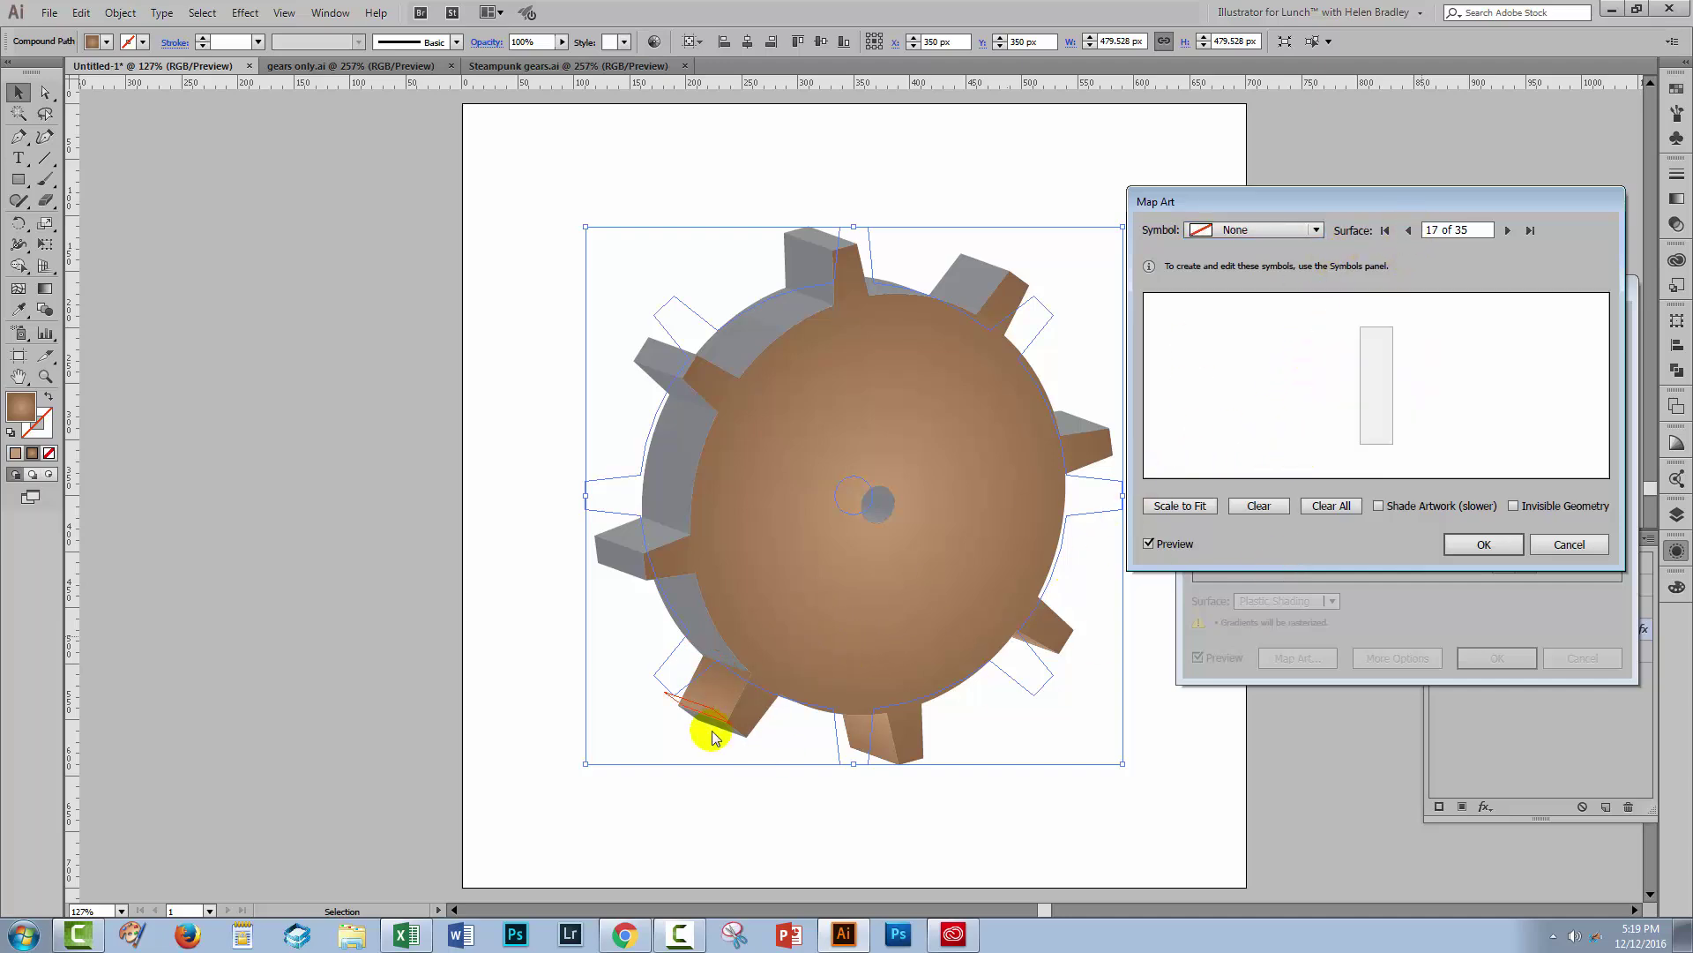
click(1270, 229)
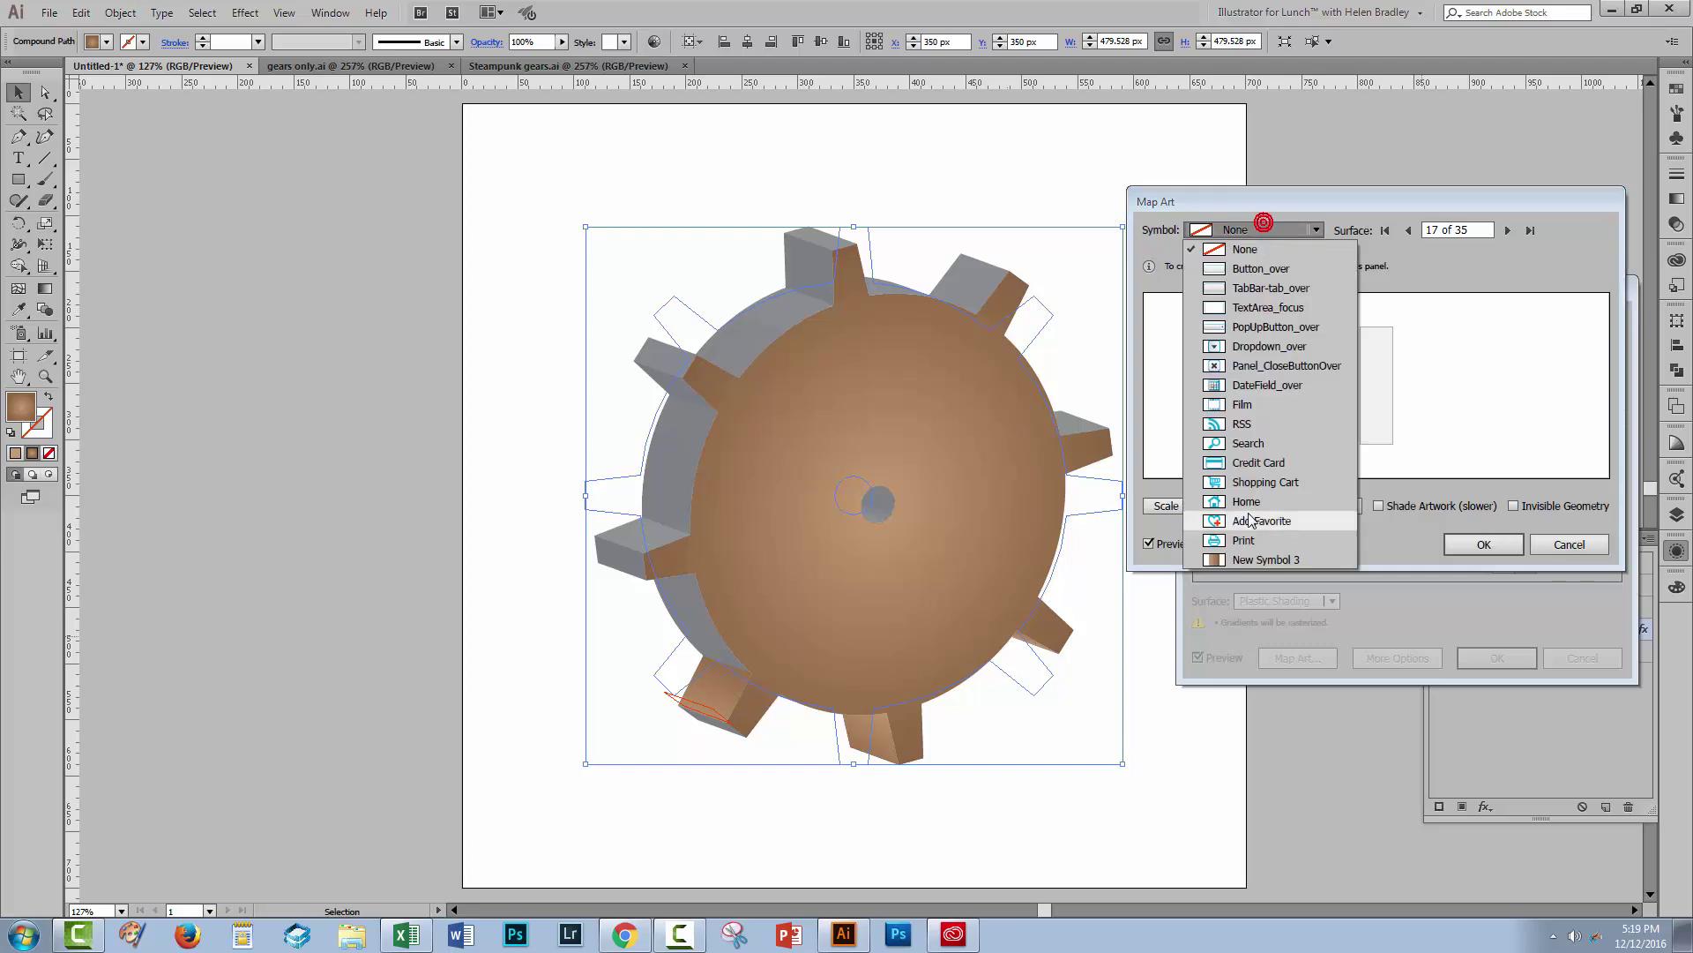
click(1261, 559)
drag(1385, 353, 1349, 348)
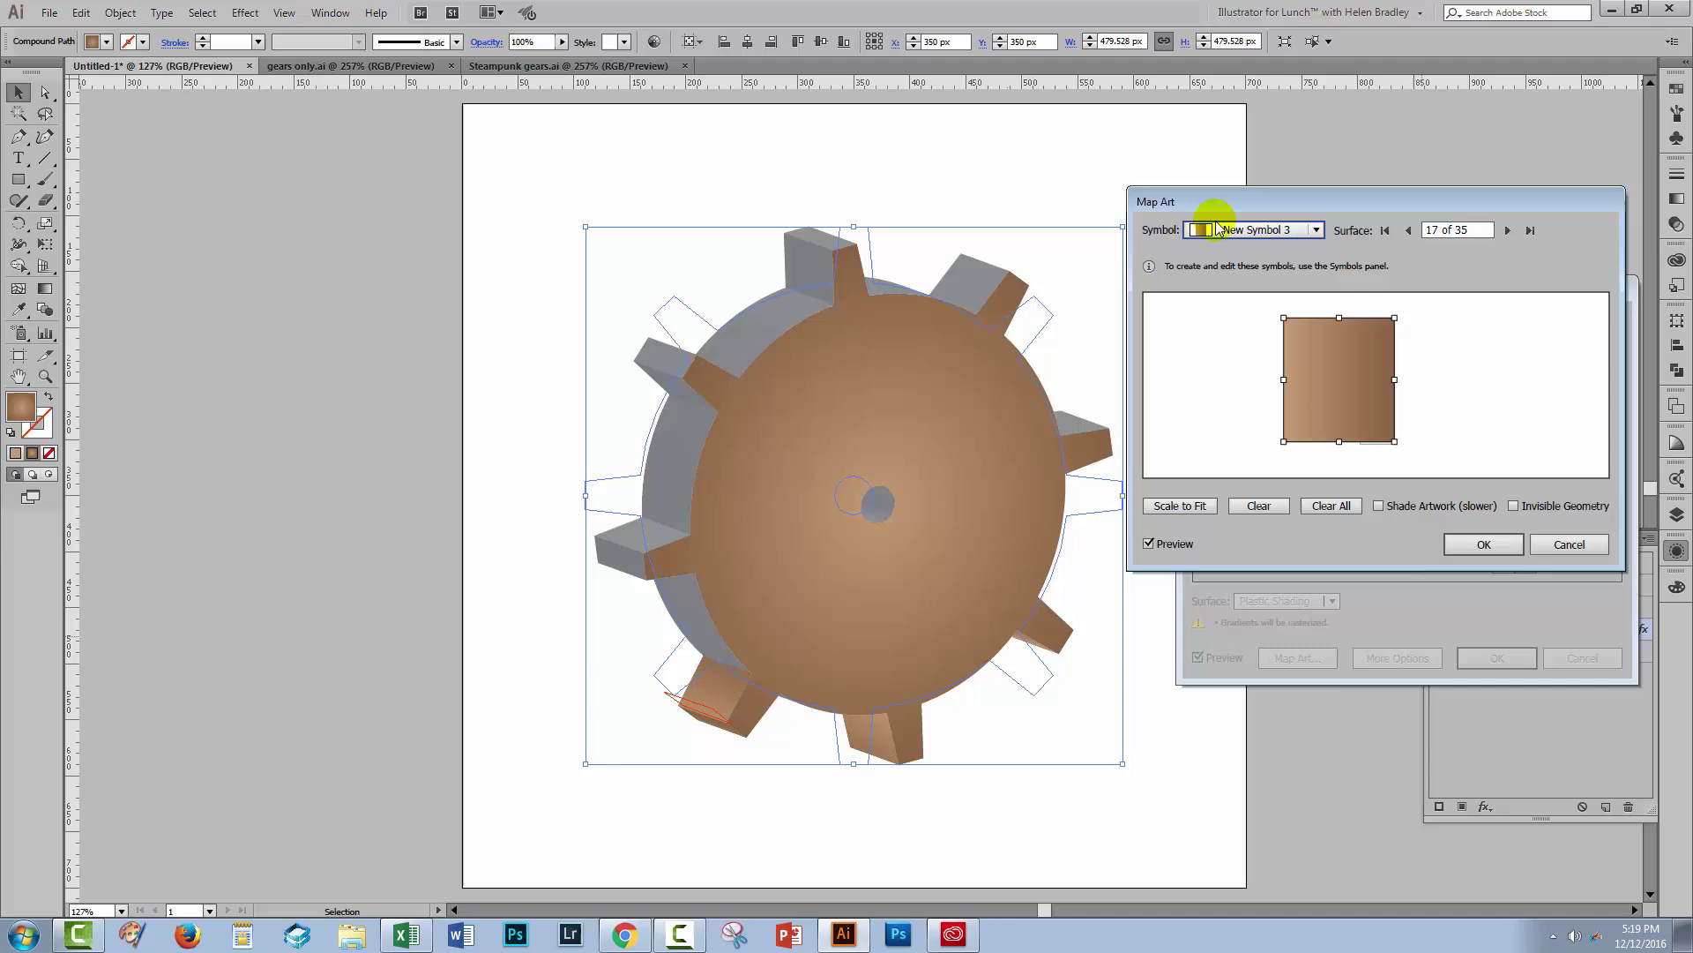
click(1508, 231)
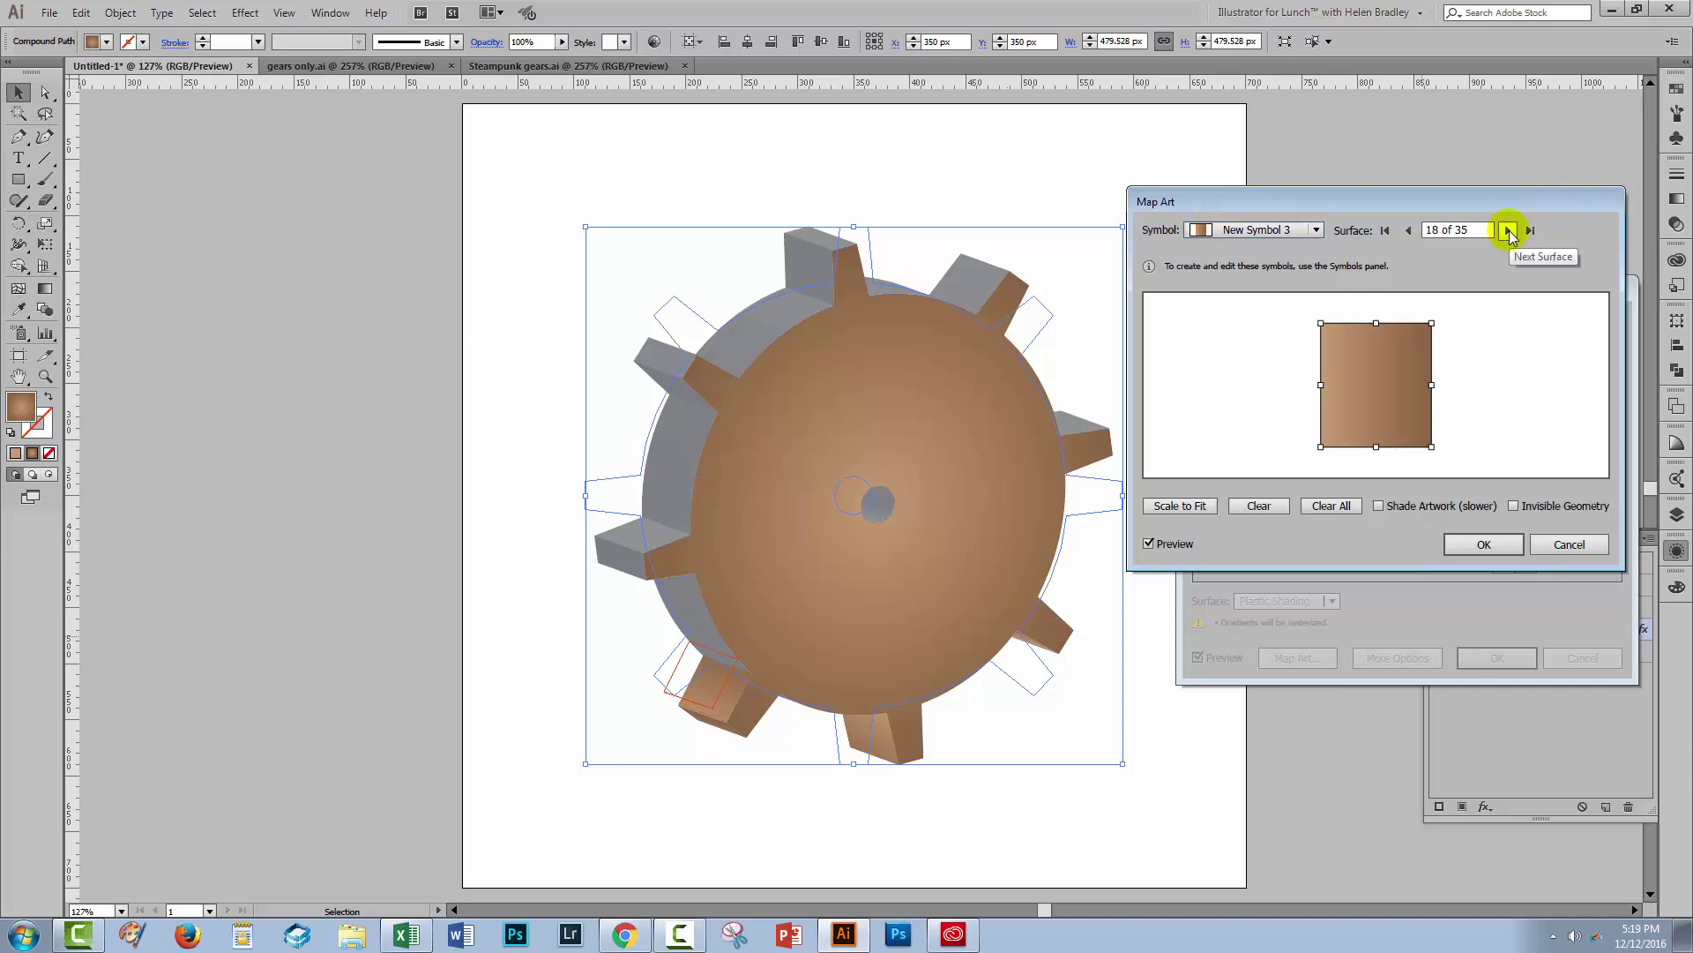
click(1508, 232)
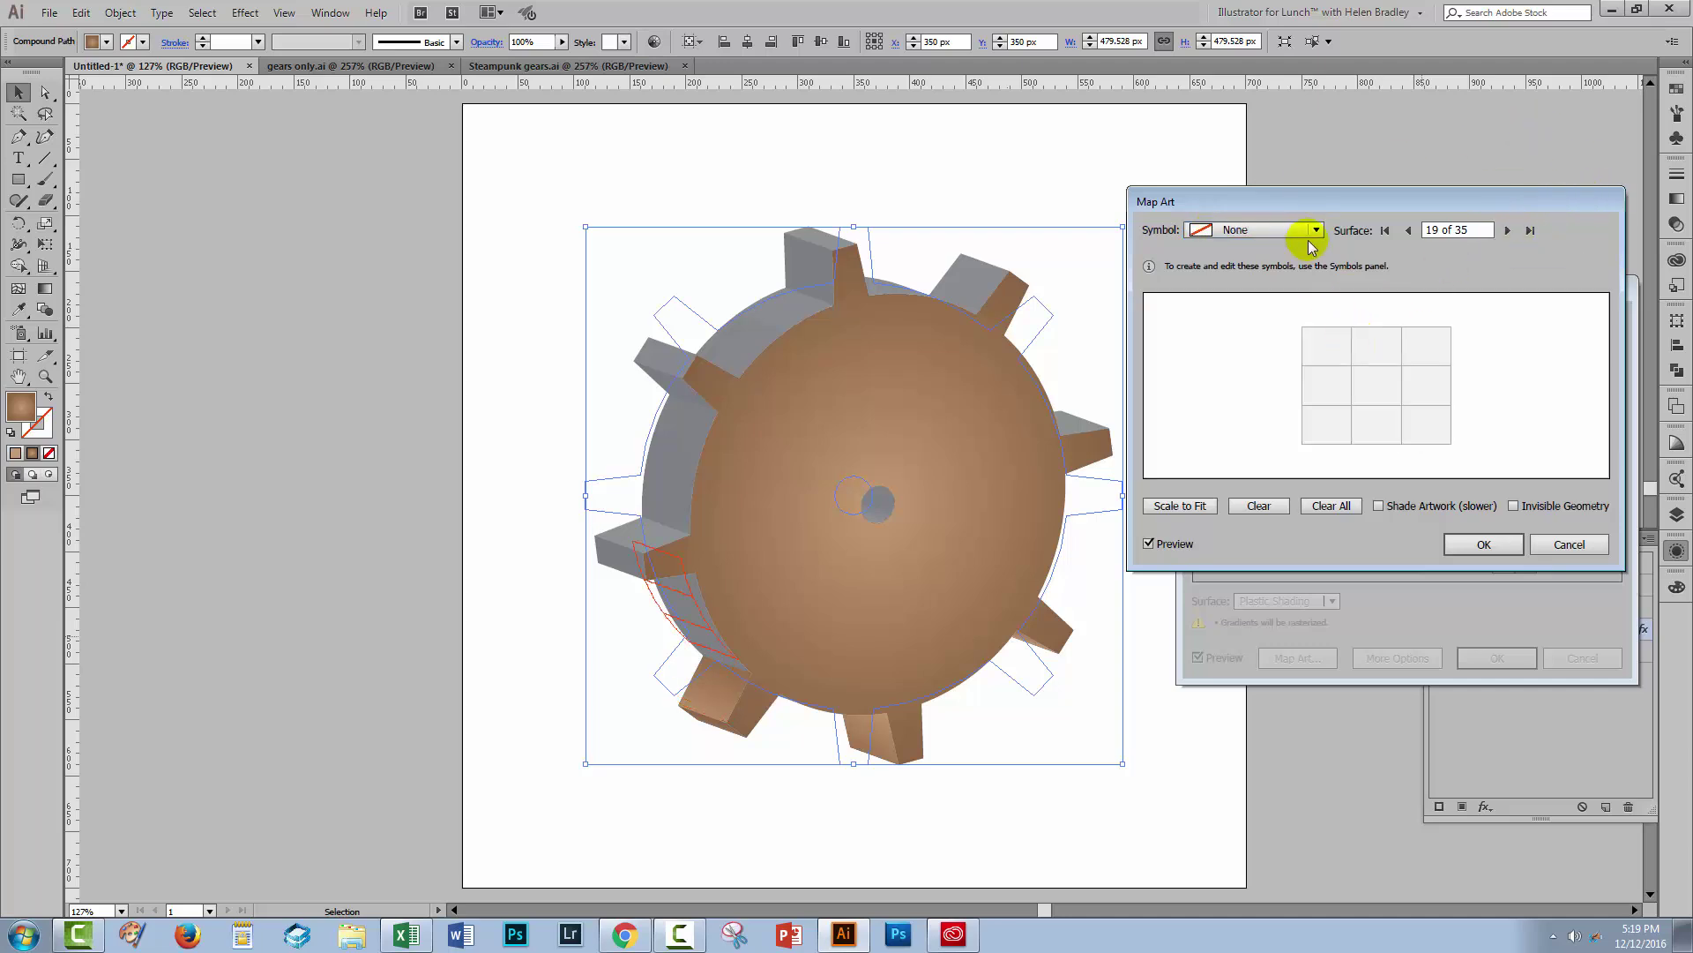
click(1281, 231)
click(1267, 562)
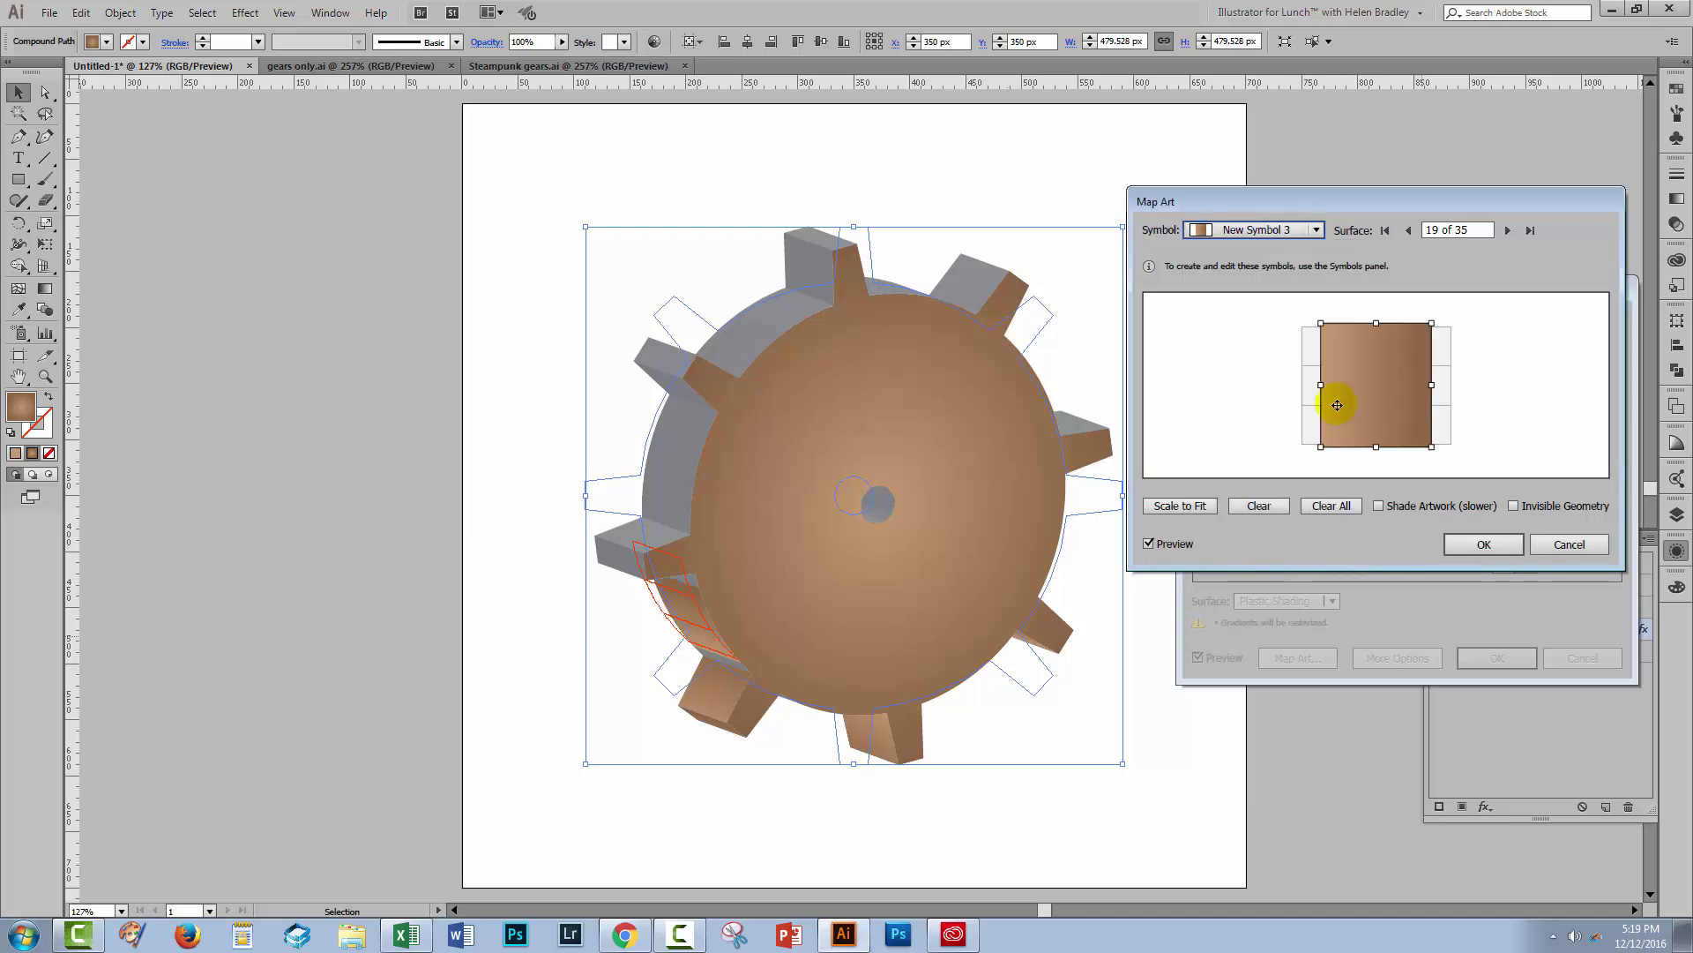
Step: Widen New Symbol 3 across surface 19, rotate it 180° to reverse the gradient, and recentre it
drag(1314, 403, 1310, 403)
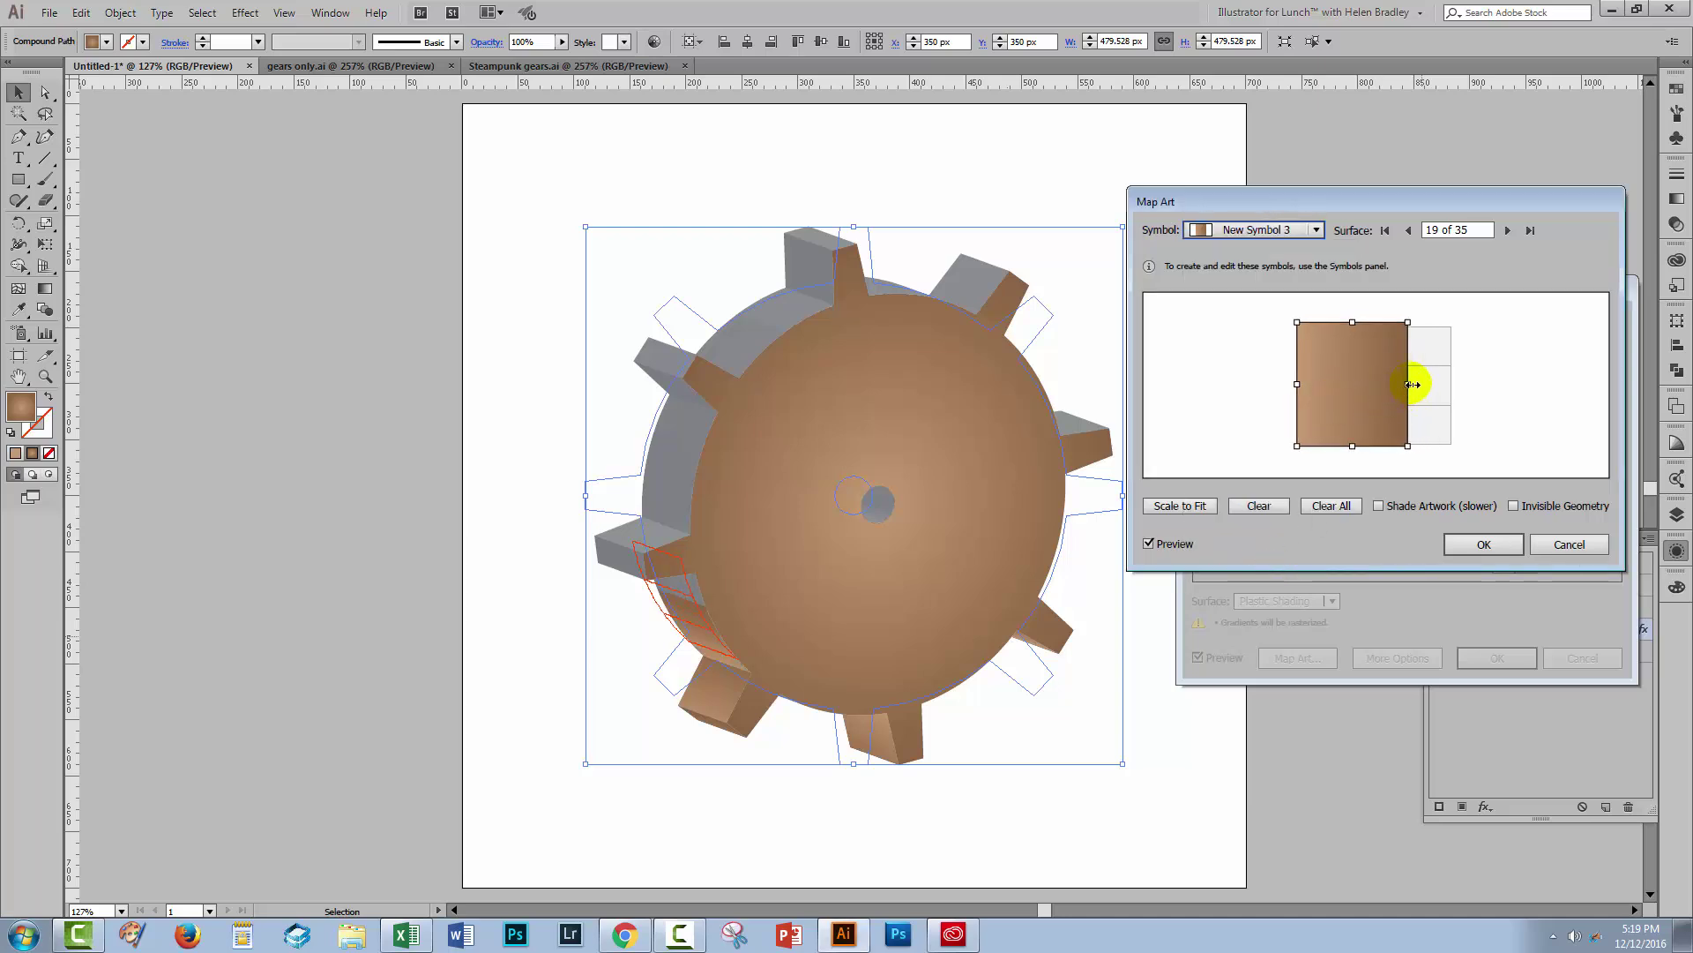
drag(1412, 384, 1455, 384)
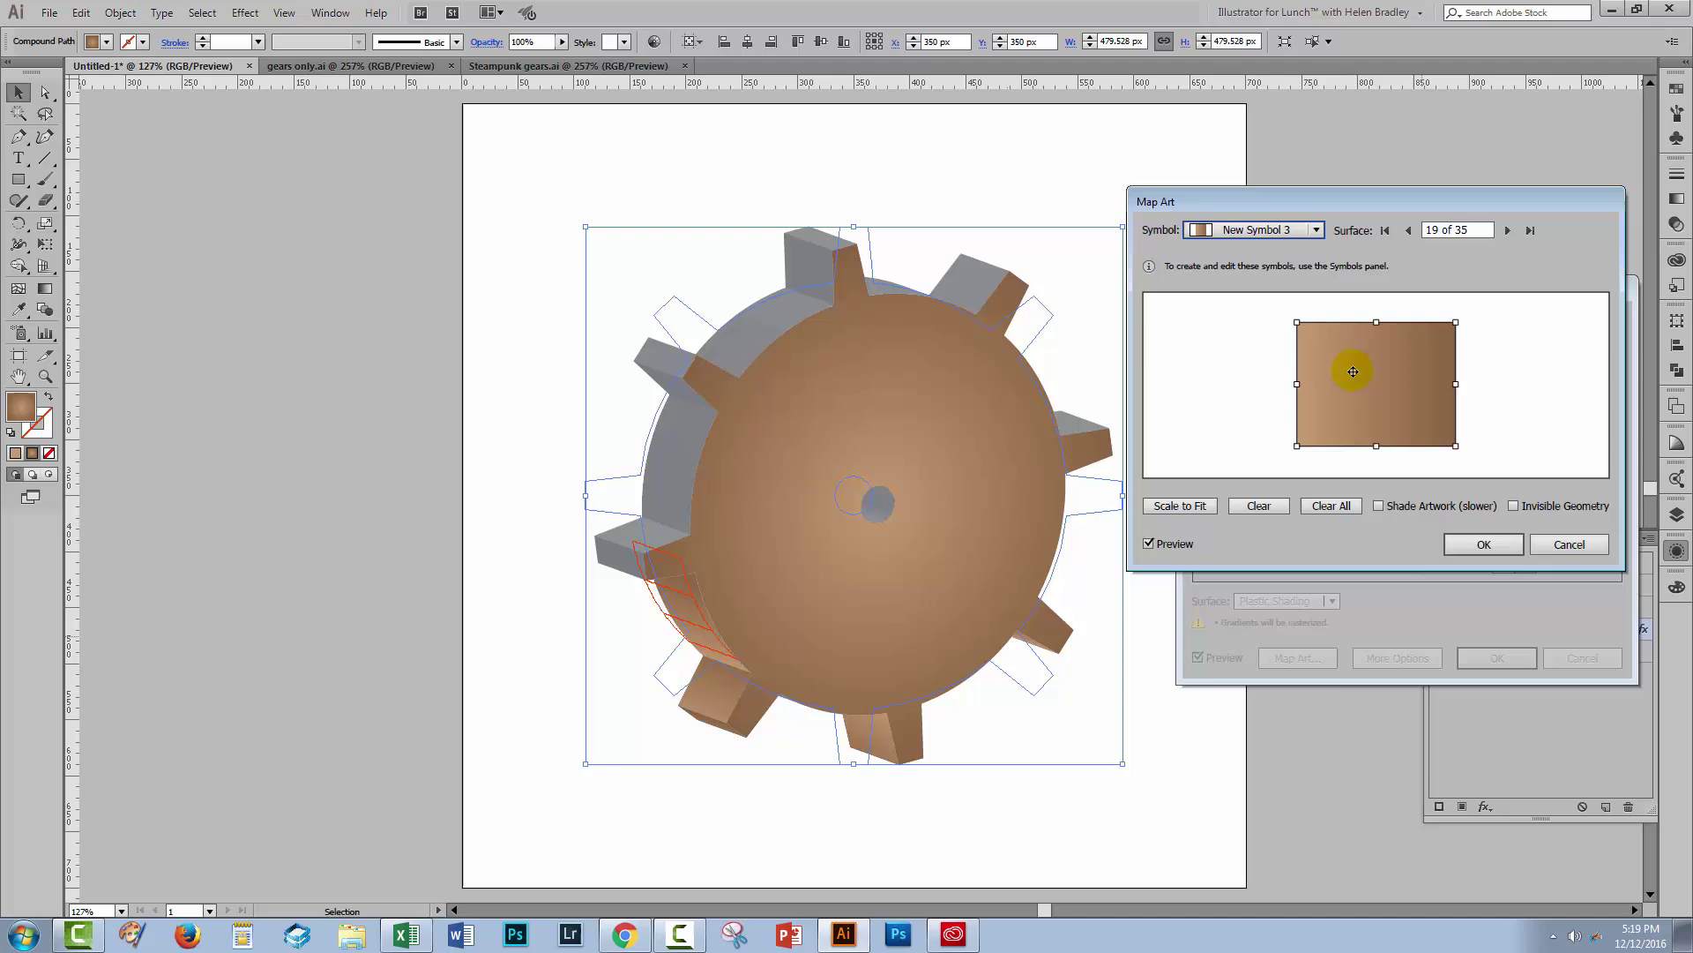
drag(1342, 367, 1356, 398)
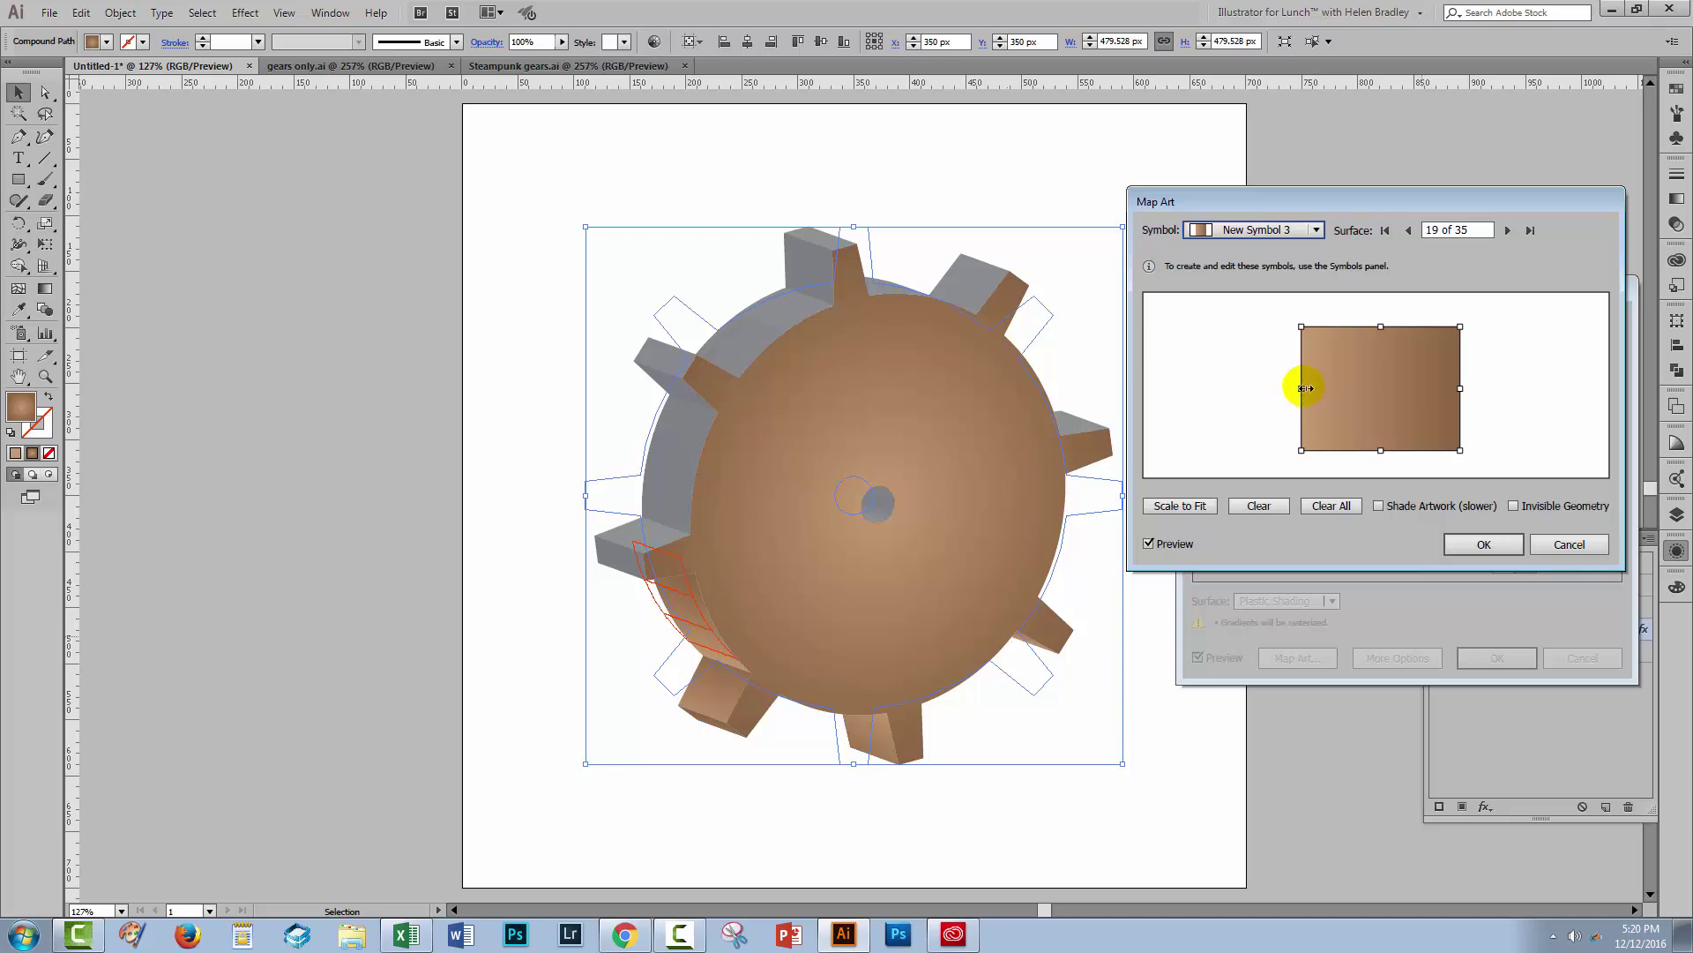
drag(1305, 388, 1158, 385)
drag(1300, 389, 1447, 386)
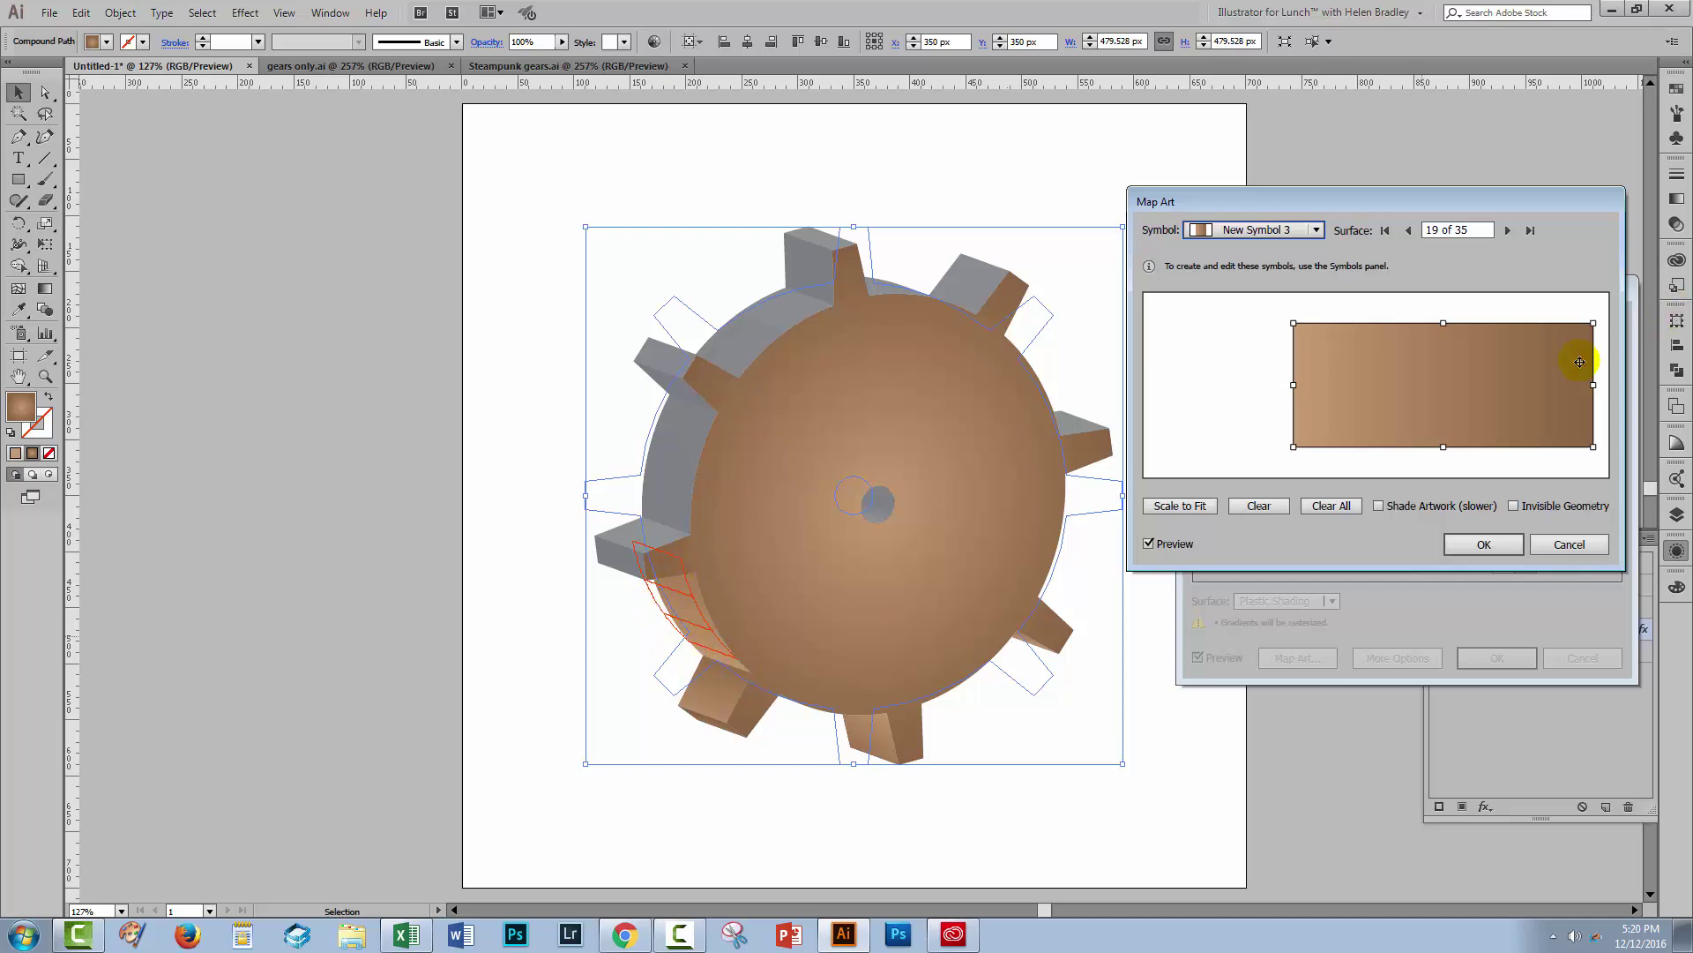
drag(1455, 388, 1327, 408)
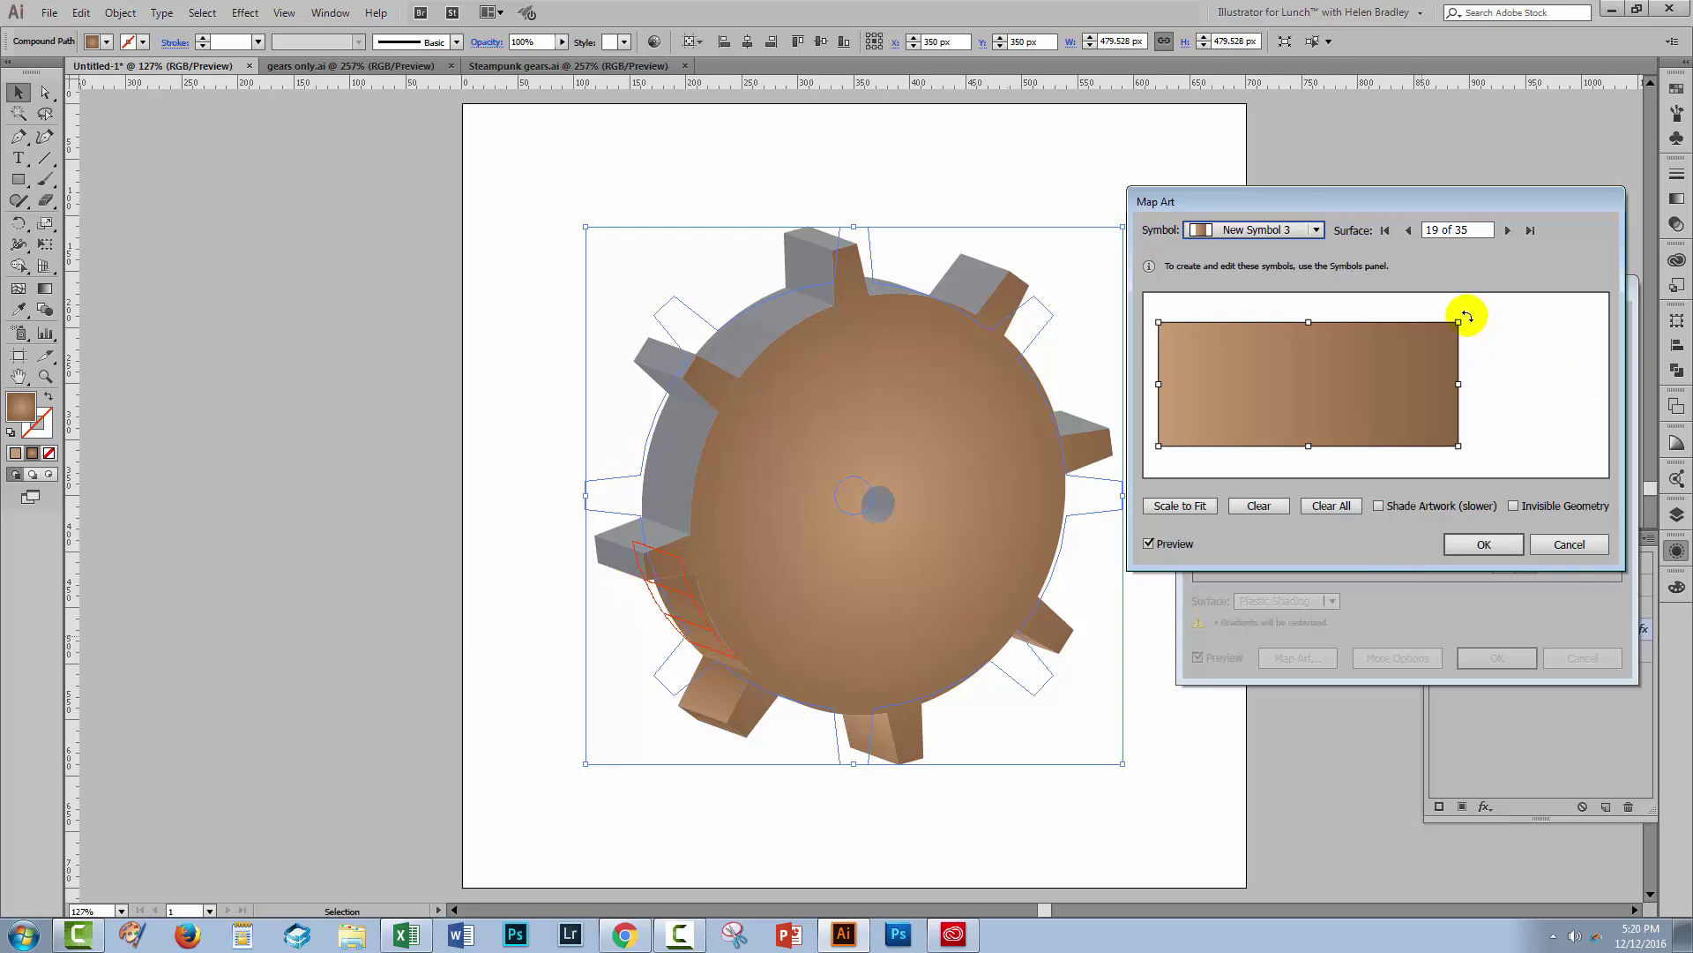
drag(1468, 316, 1064, 459)
drag(1123, 411, 1163, 445)
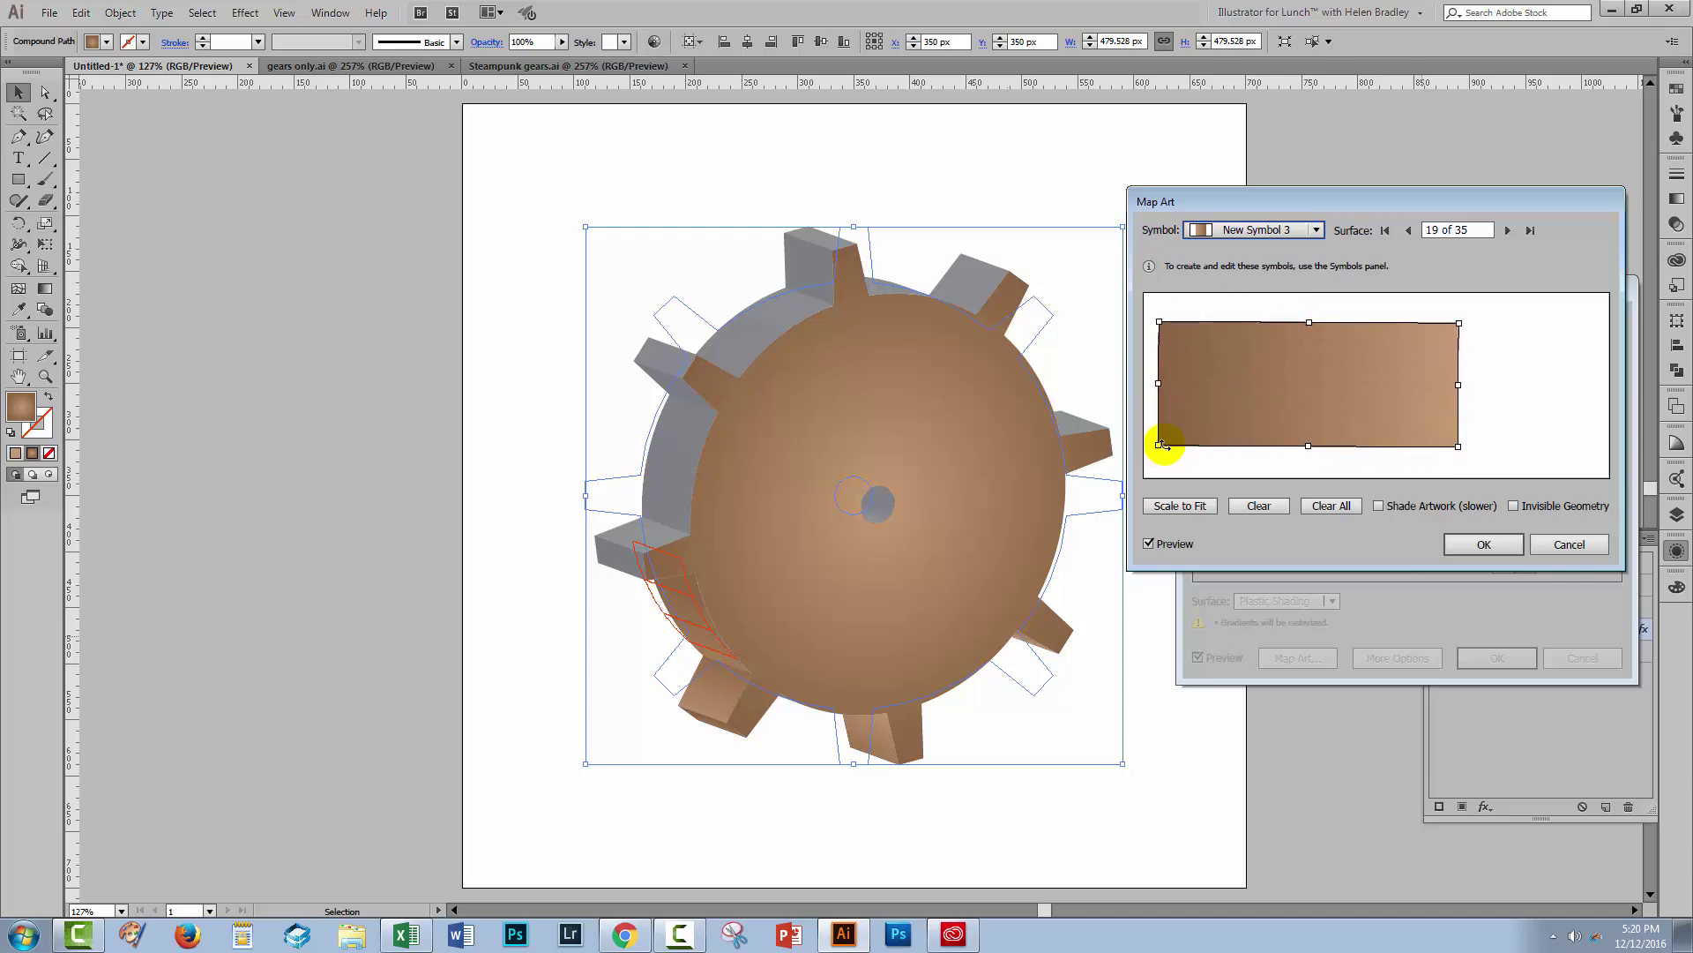
drag(1287, 405, 1364, 406)
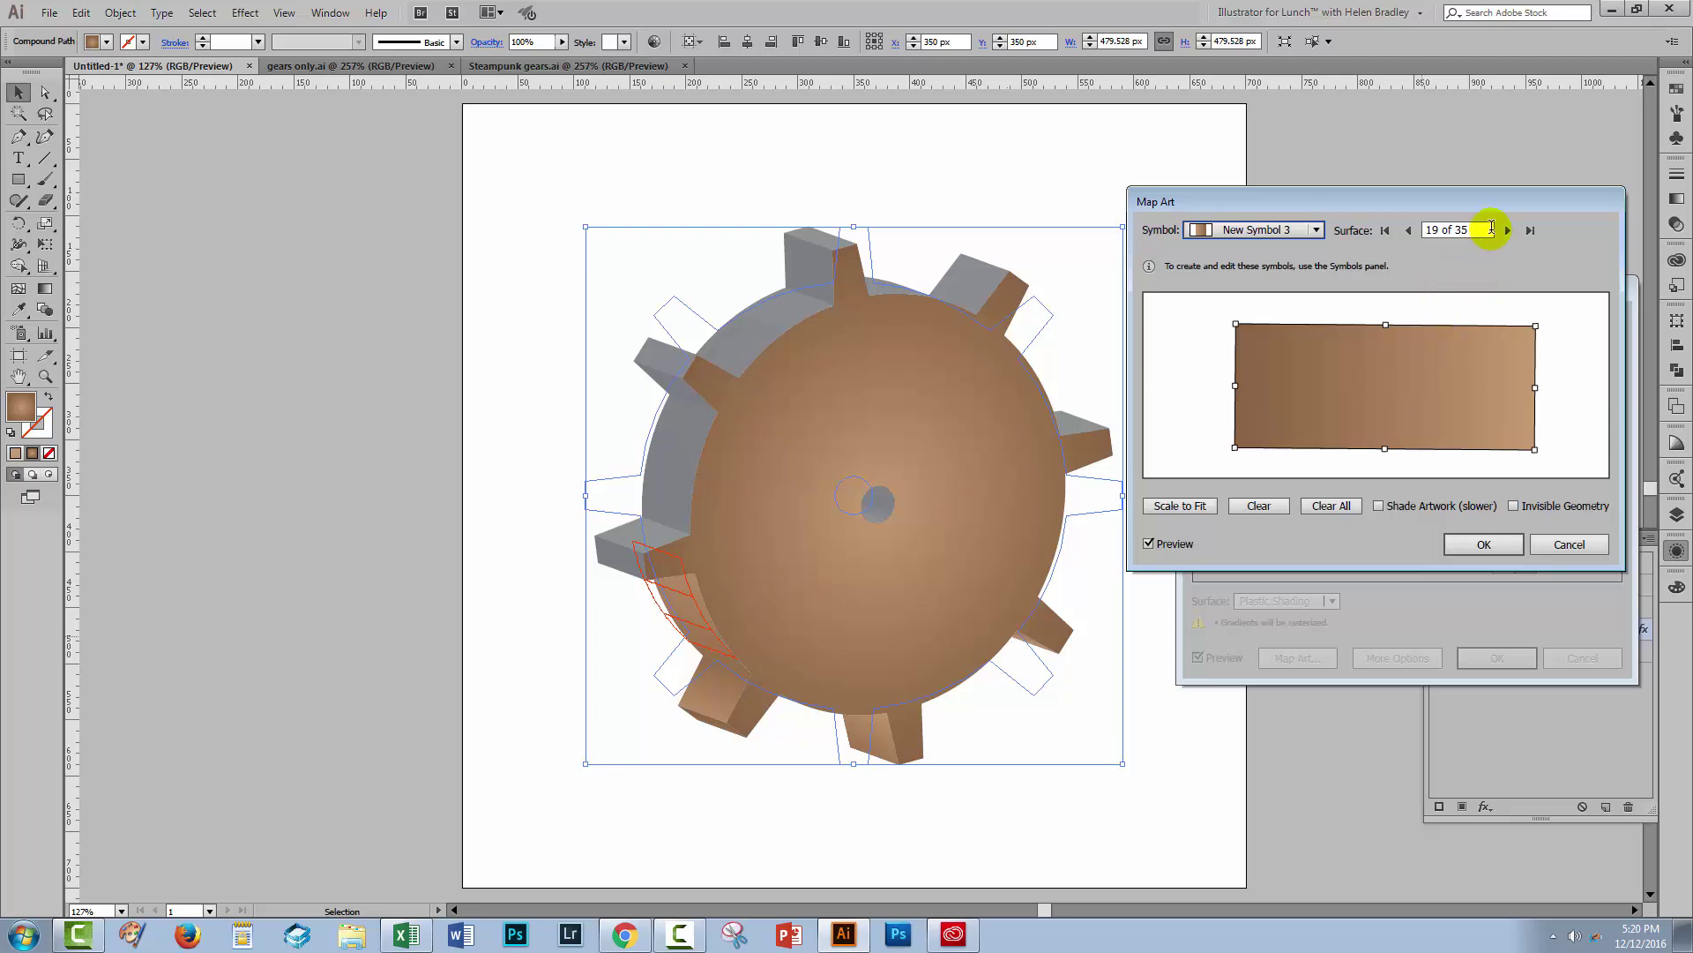
Step: Map New Symbol 3 onto surfaces 20 through 23, moving it right on surface 23
click(1507, 230)
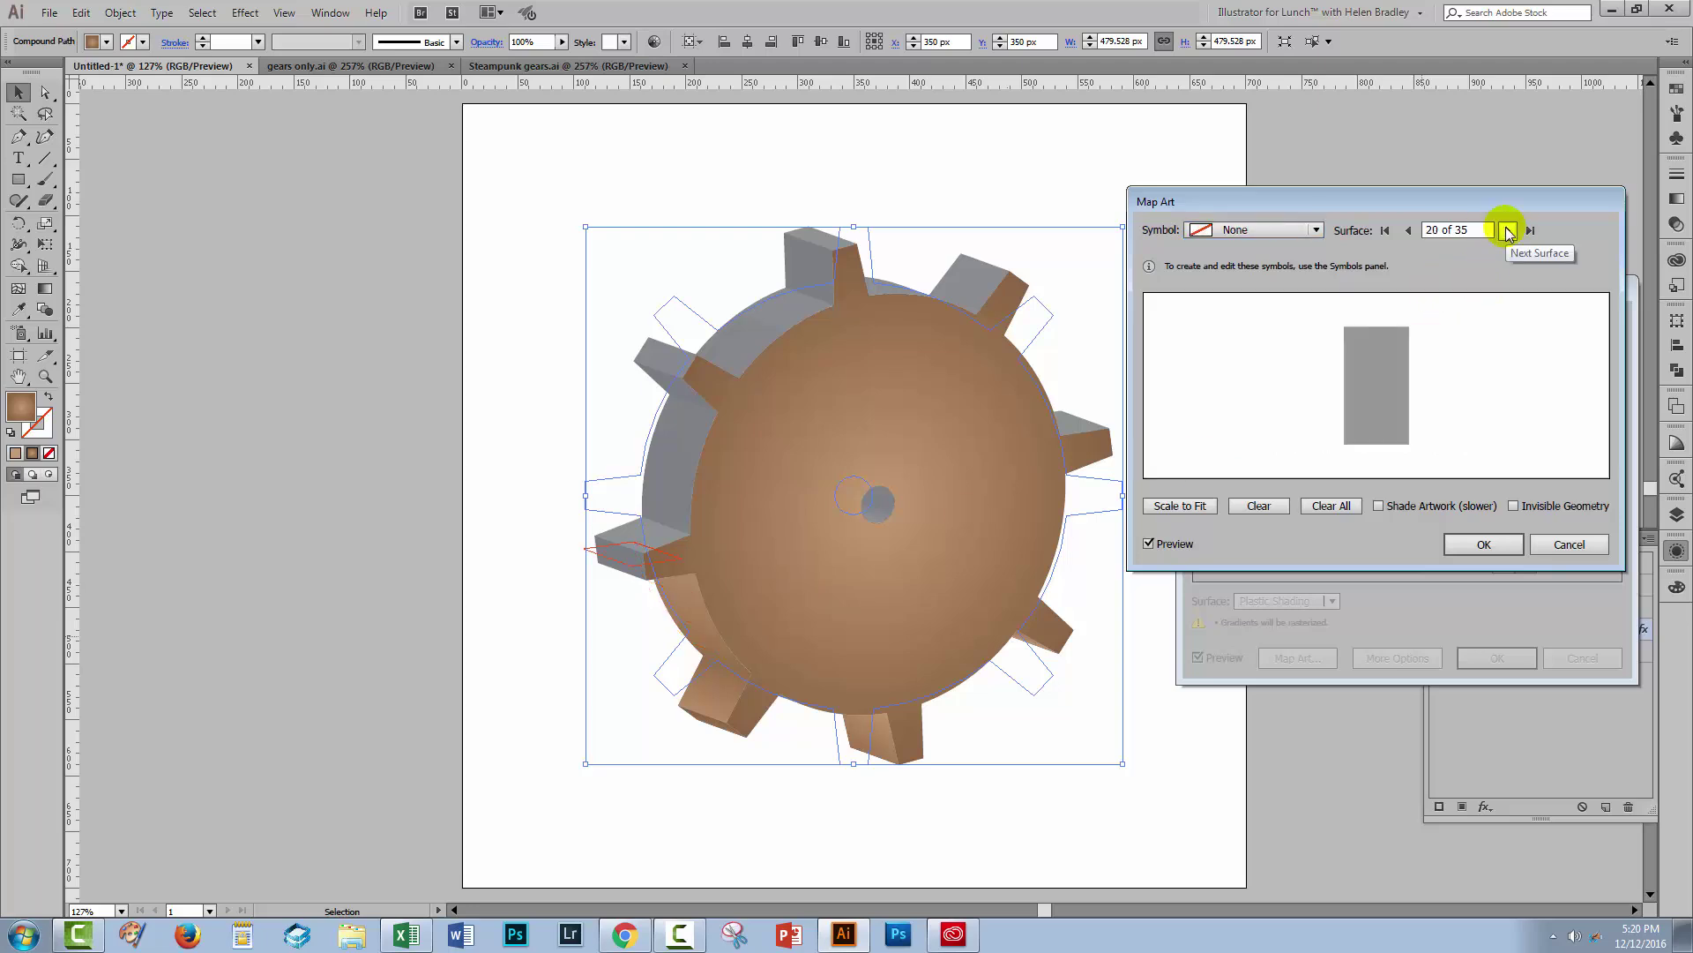
click(1274, 231)
click(1288, 554)
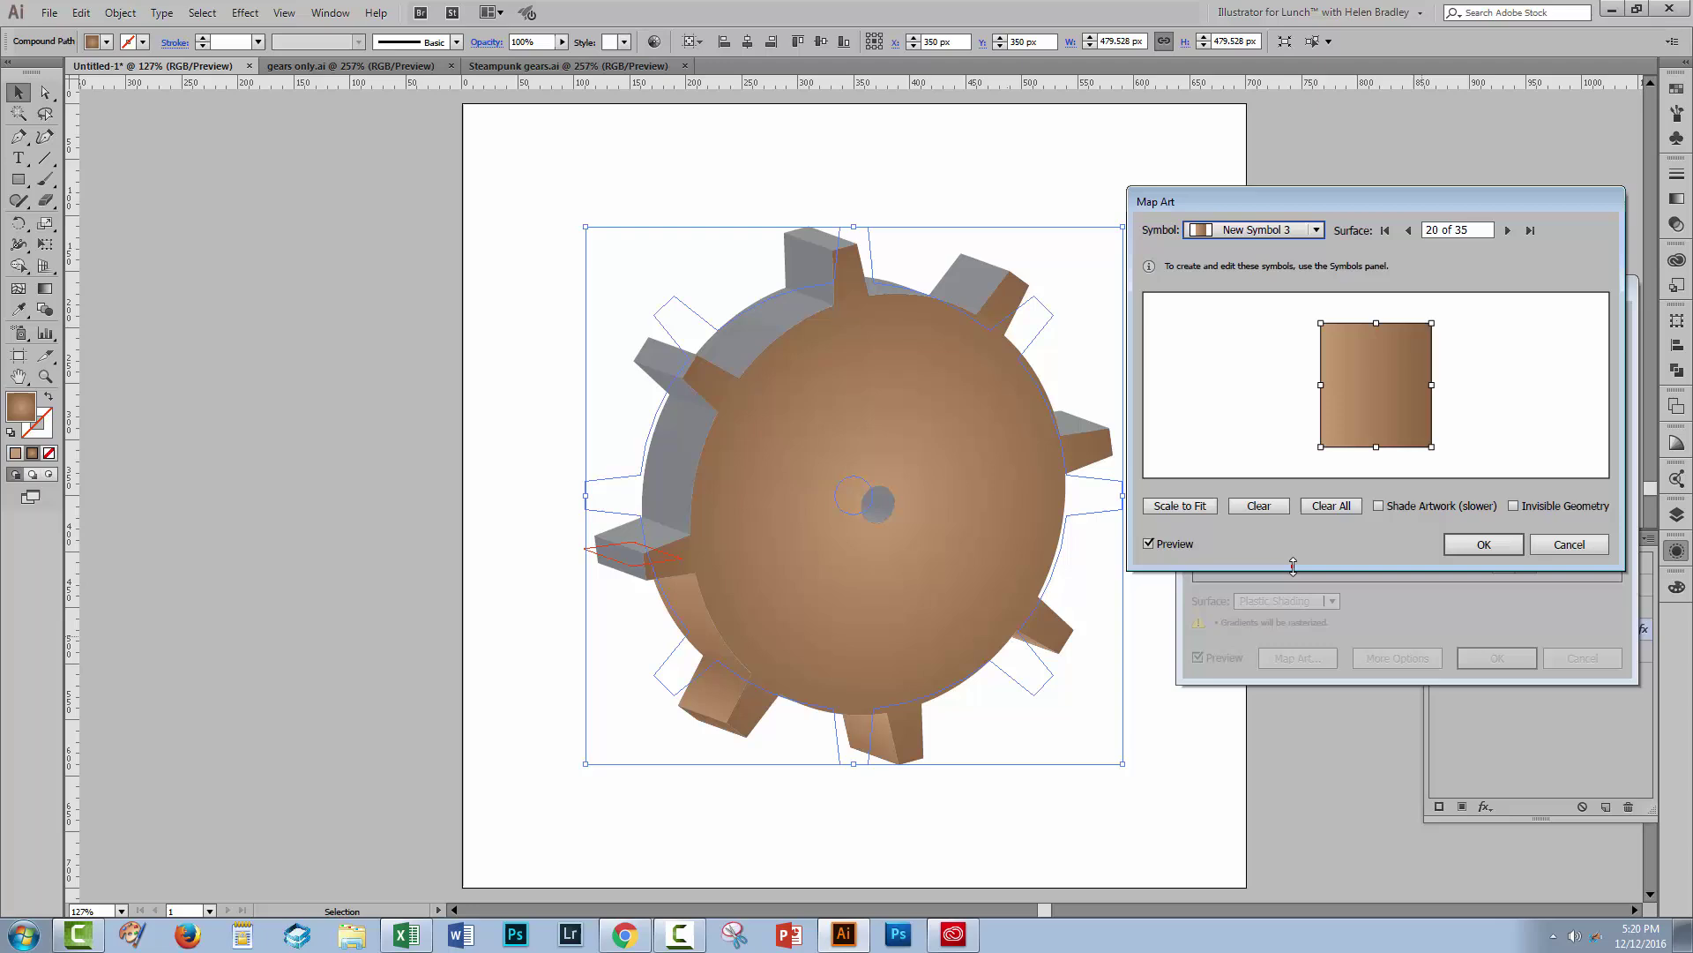
click(1509, 232)
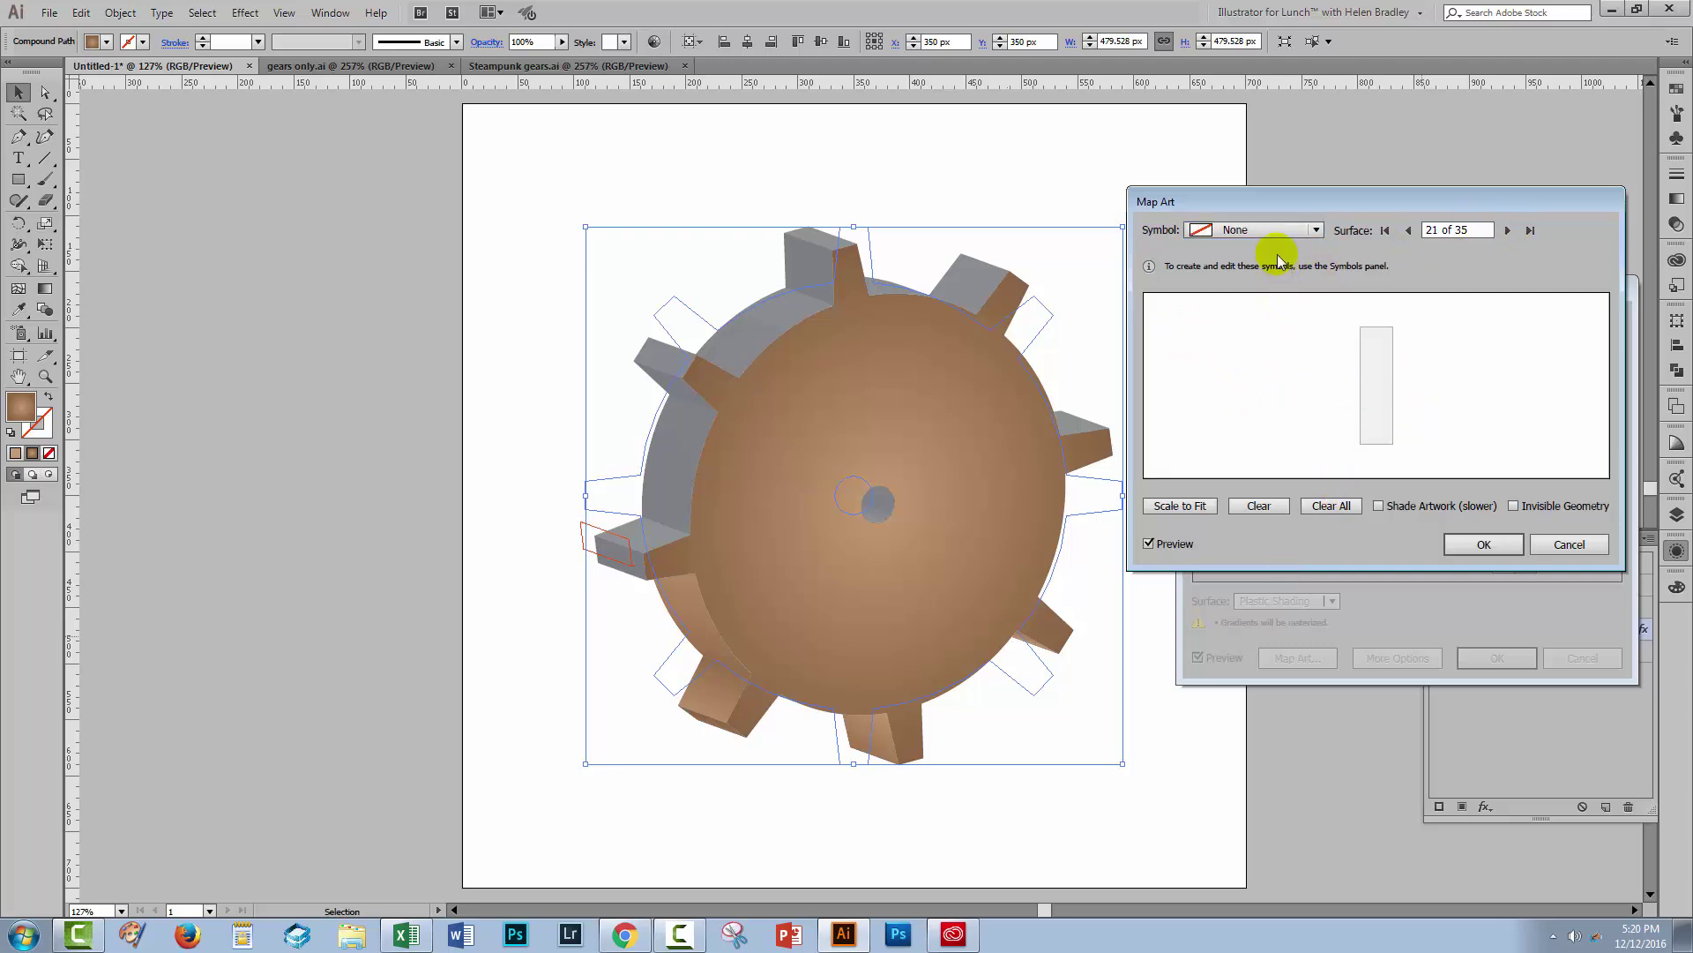
click(1260, 231)
click(1256, 555)
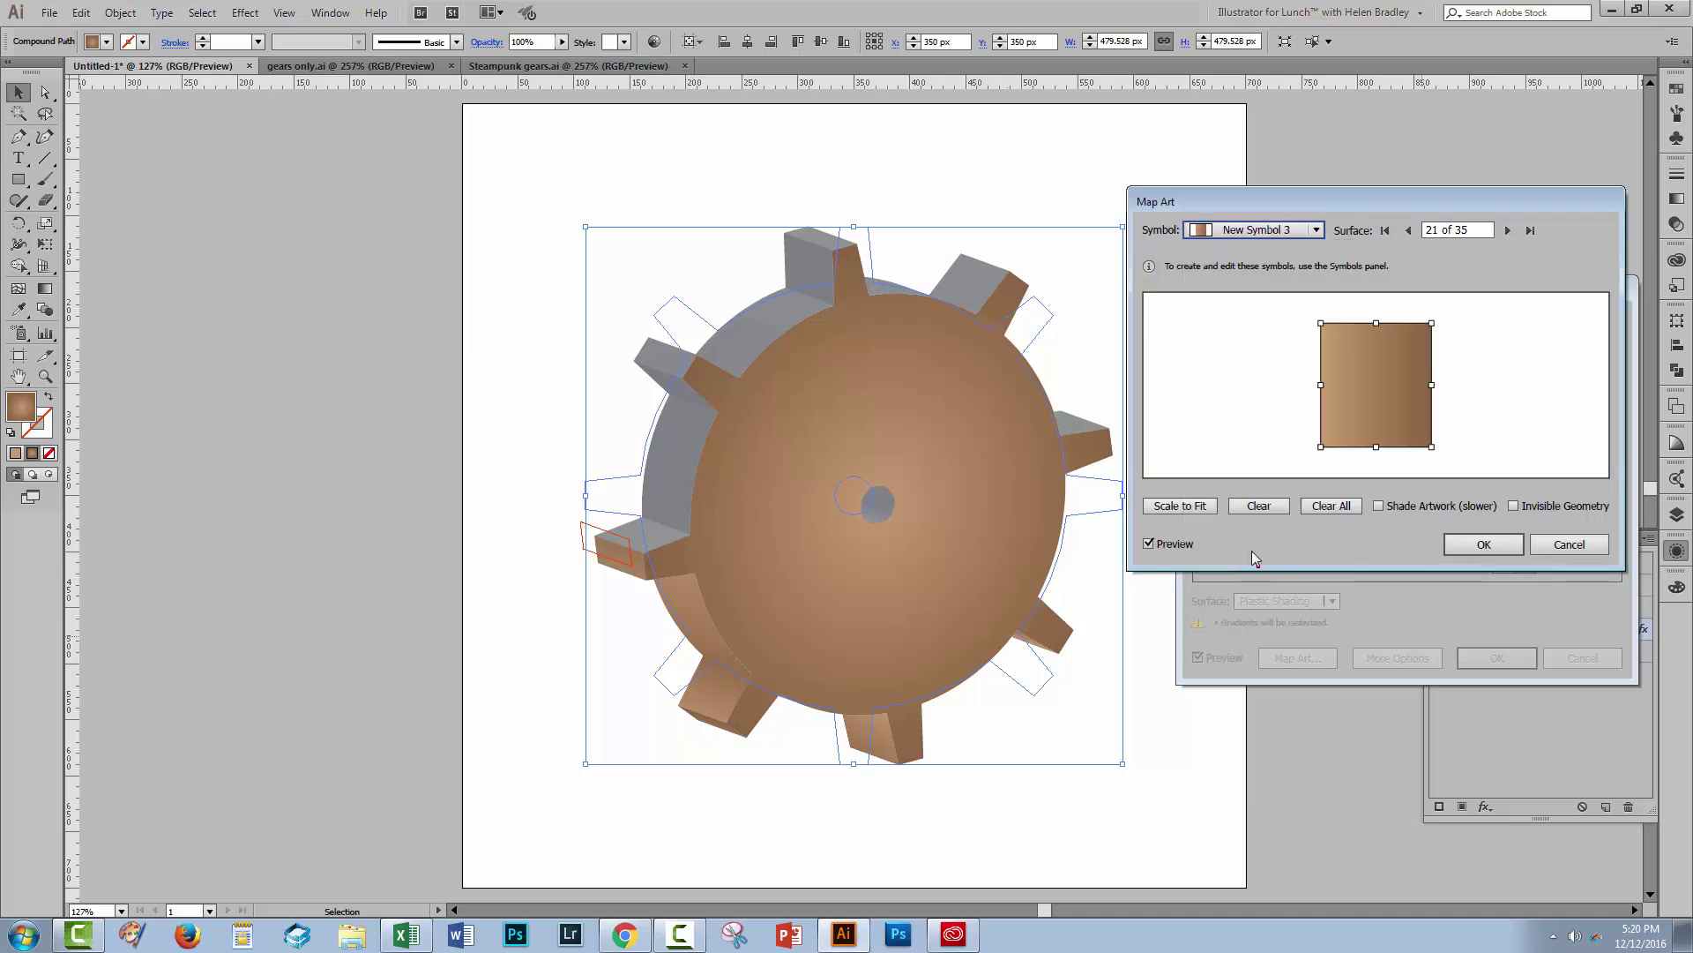
click(1508, 230)
click(1261, 230)
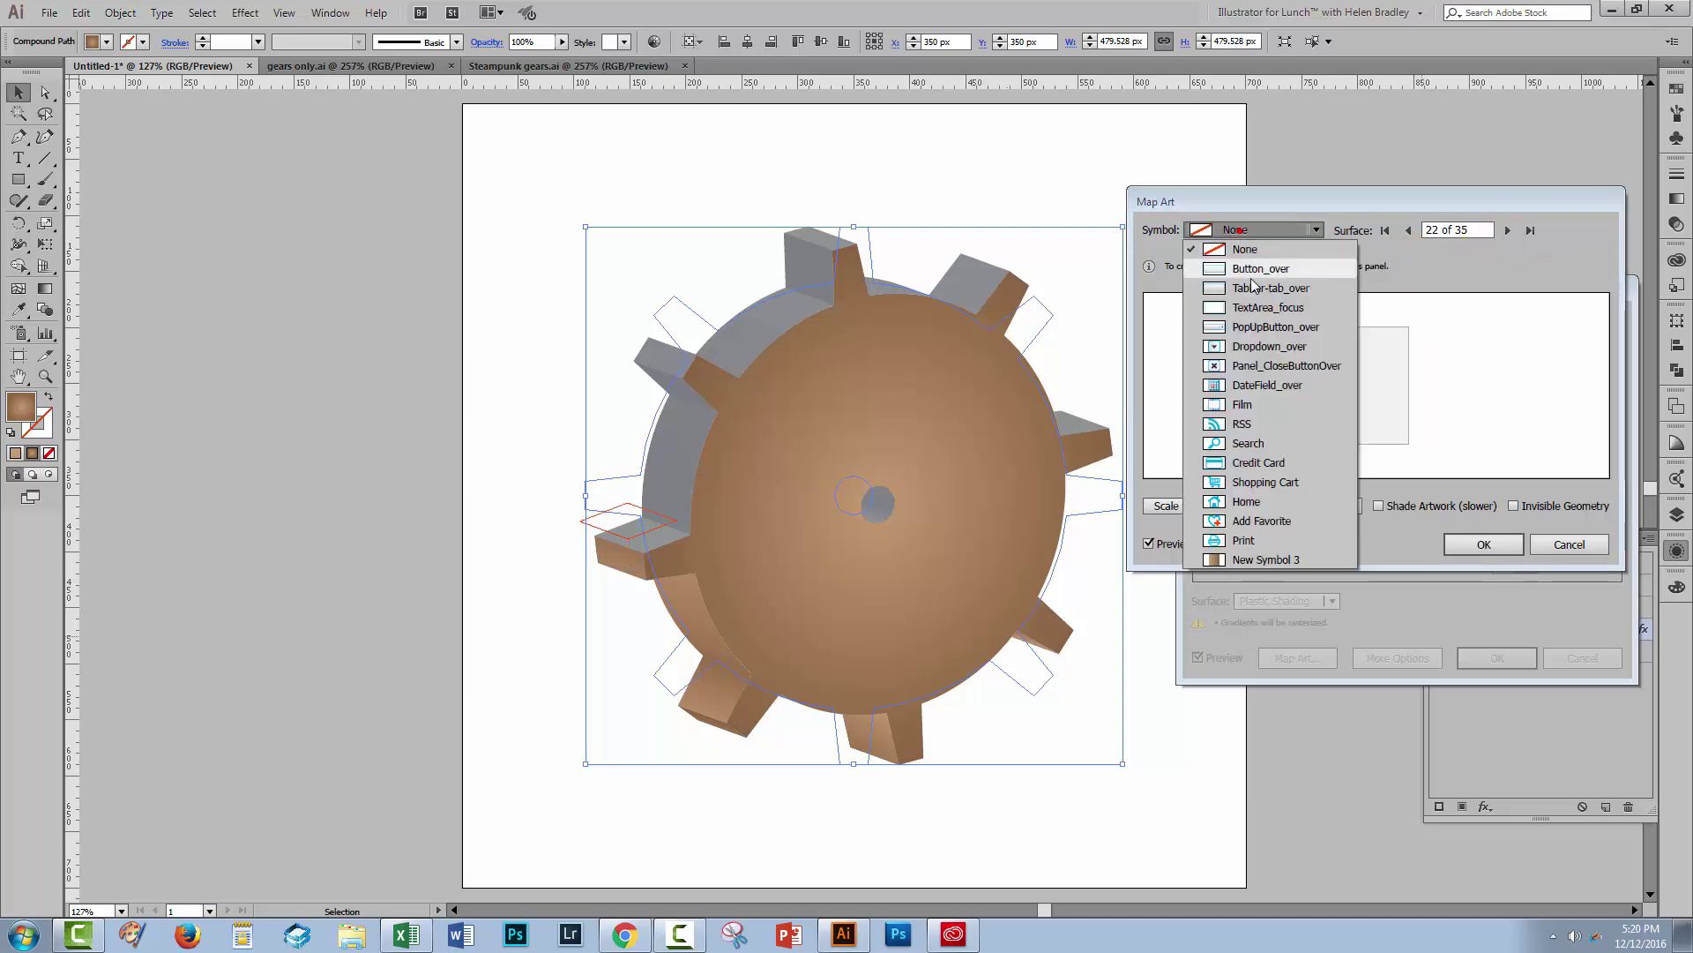
click(1262, 559)
click(1508, 230)
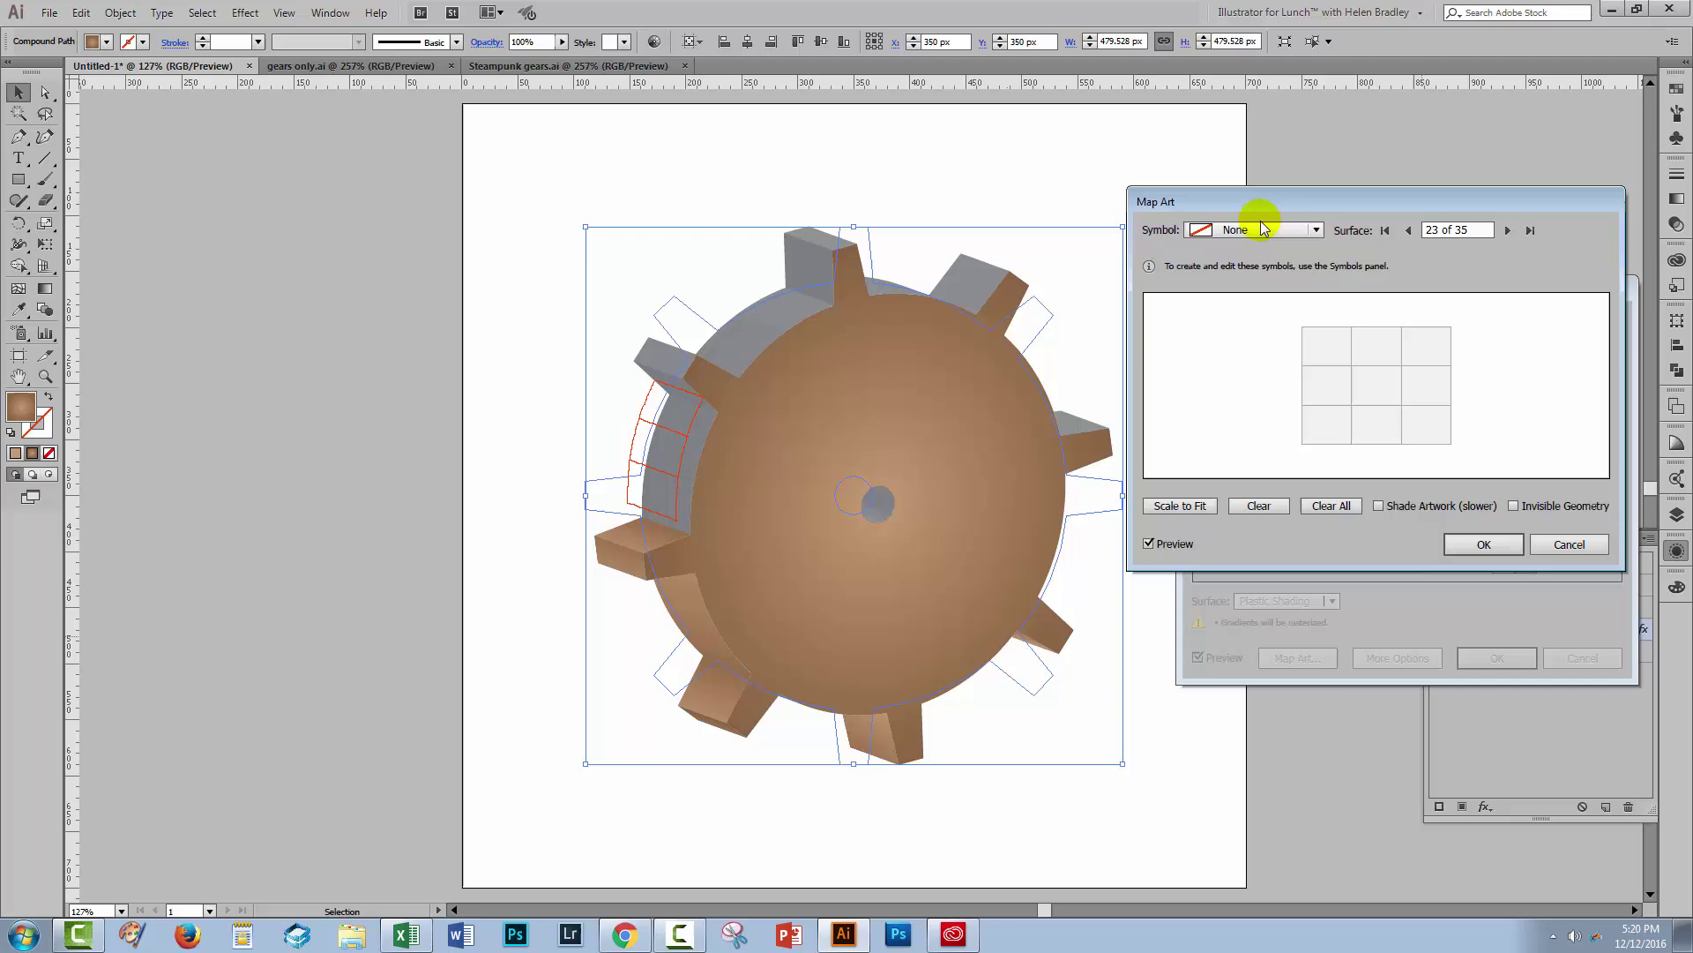
click(1261, 229)
click(1257, 557)
drag(1306, 393, 1417, 394)
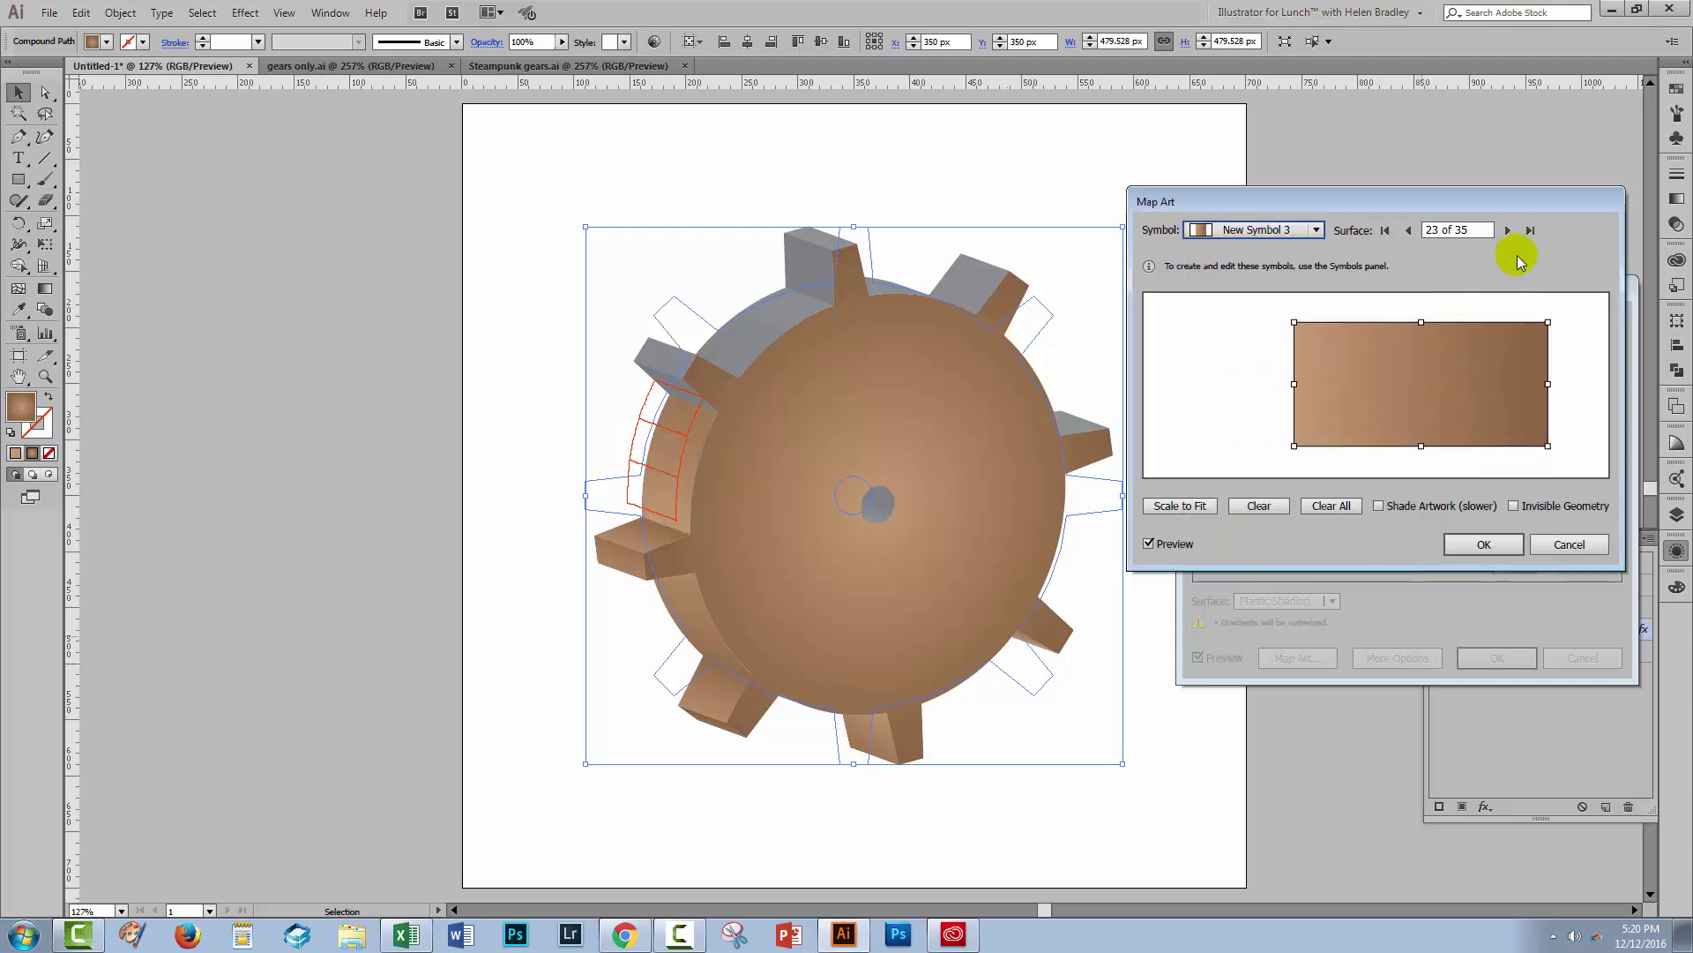
Step: Map New Symbol 3 onto surfaces 24 through 27, repositioning it on 25 and widening it on 27
click(1508, 230)
click(1287, 229)
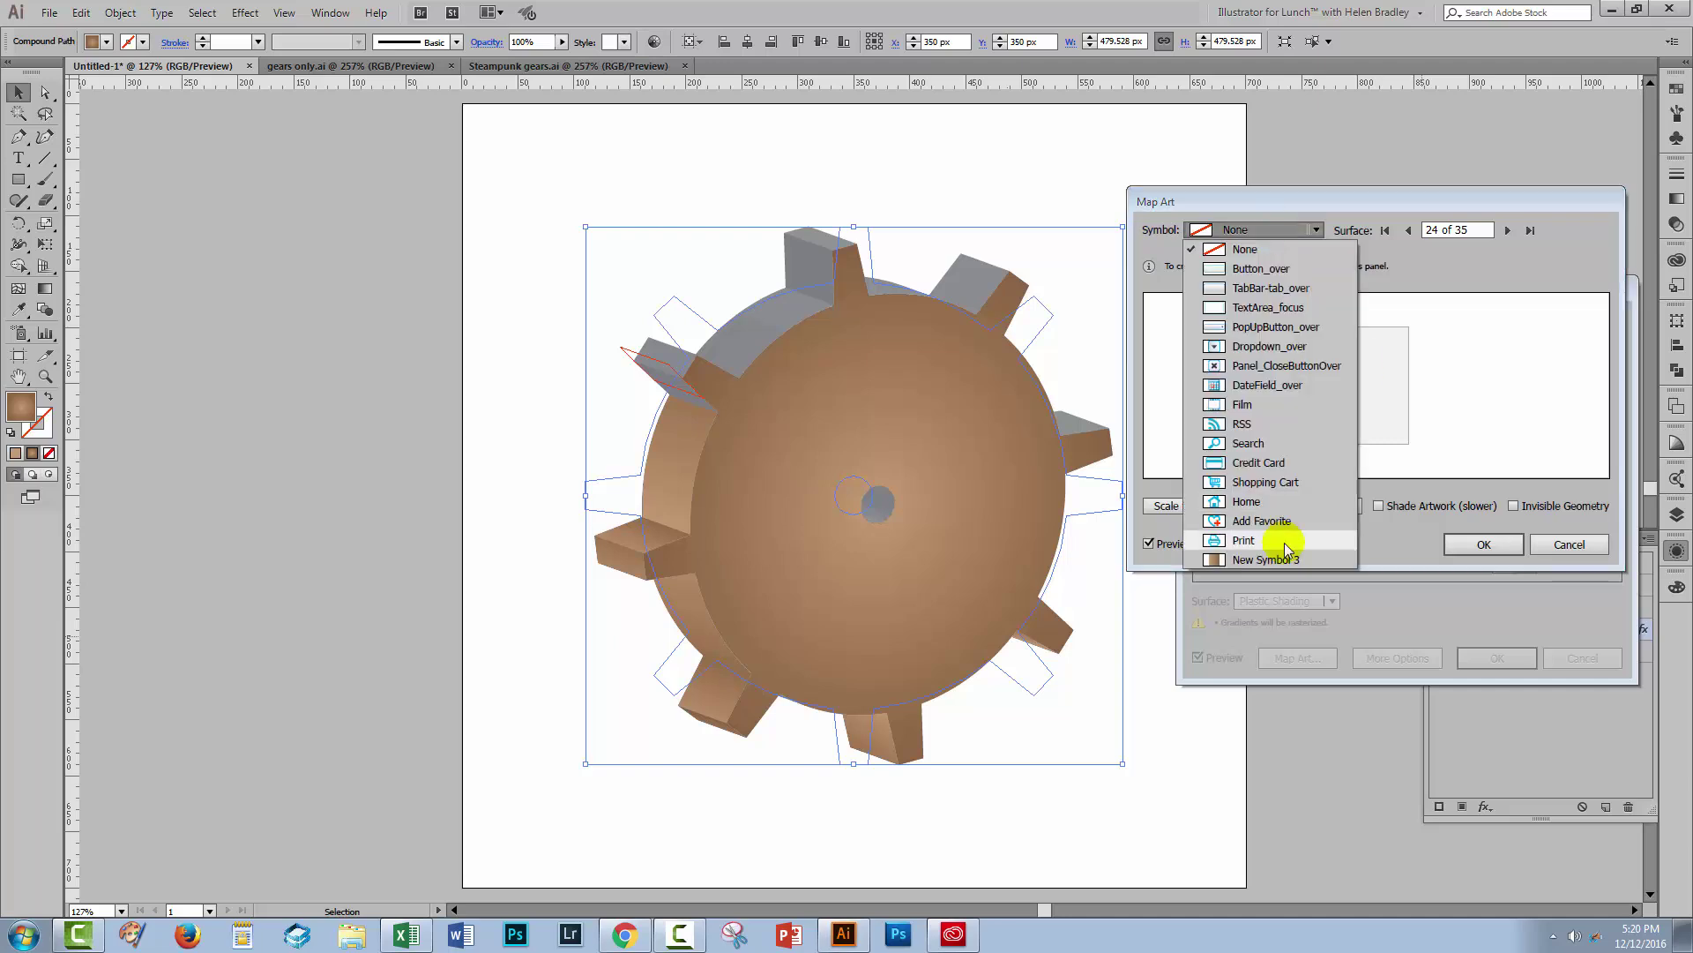
click(1285, 541)
click(1508, 230)
click(1270, 229)
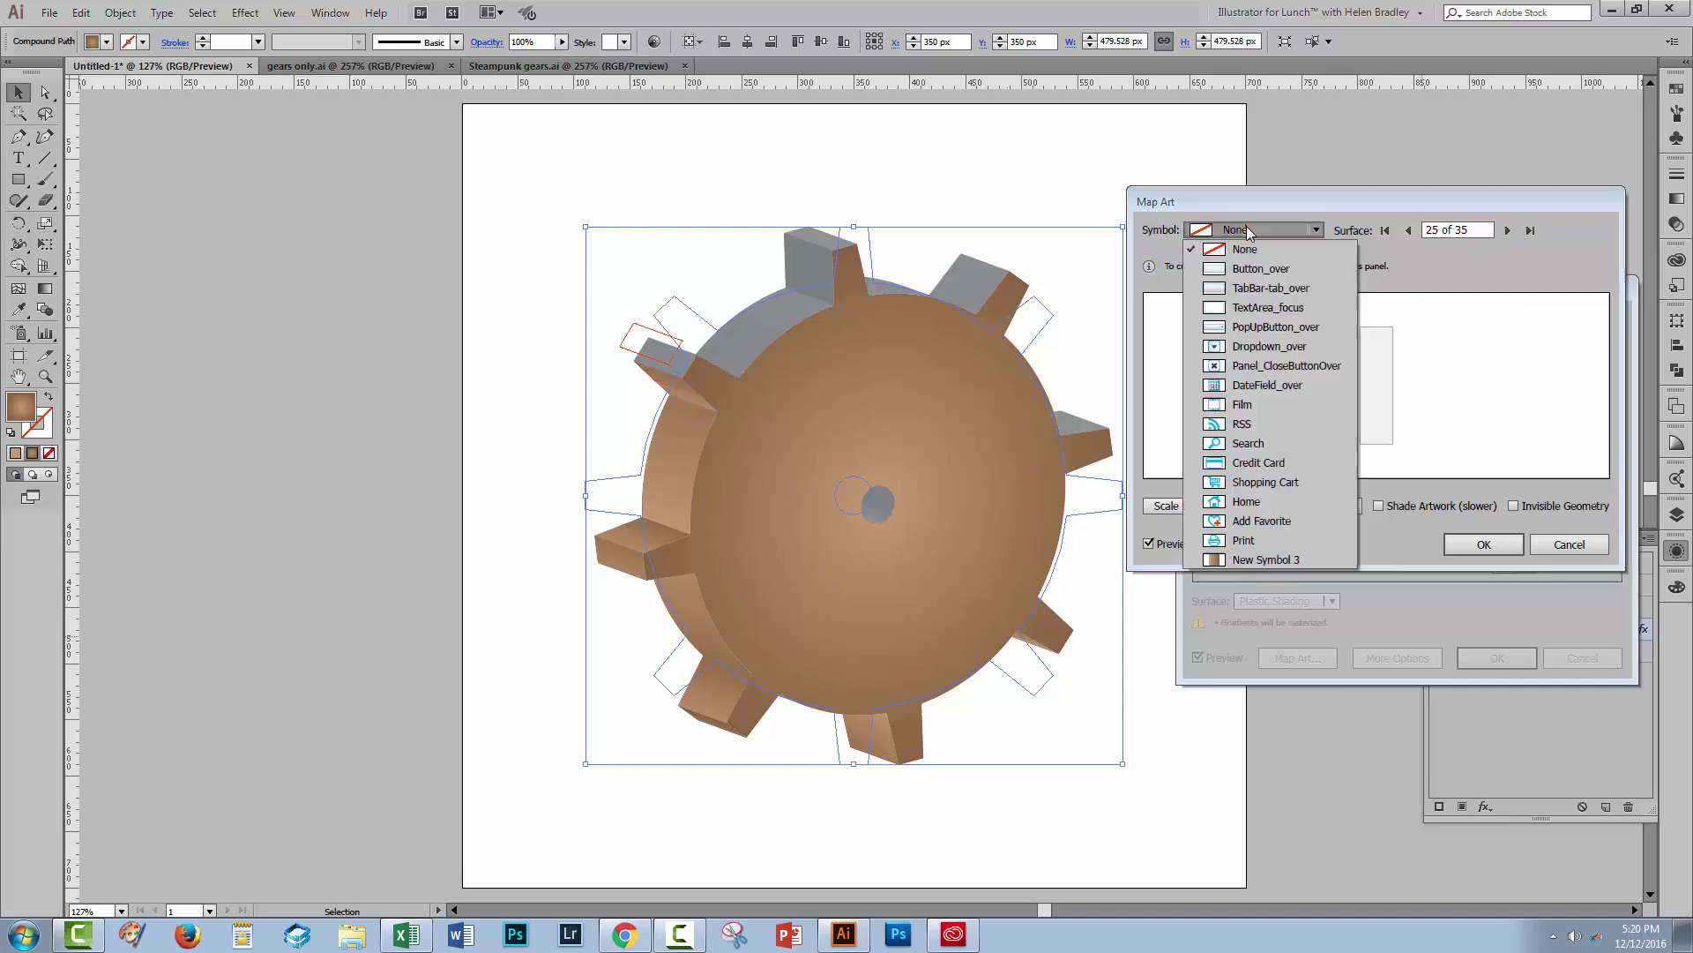
click(1271, 556)
drag(1417, 330, 1297, 382)
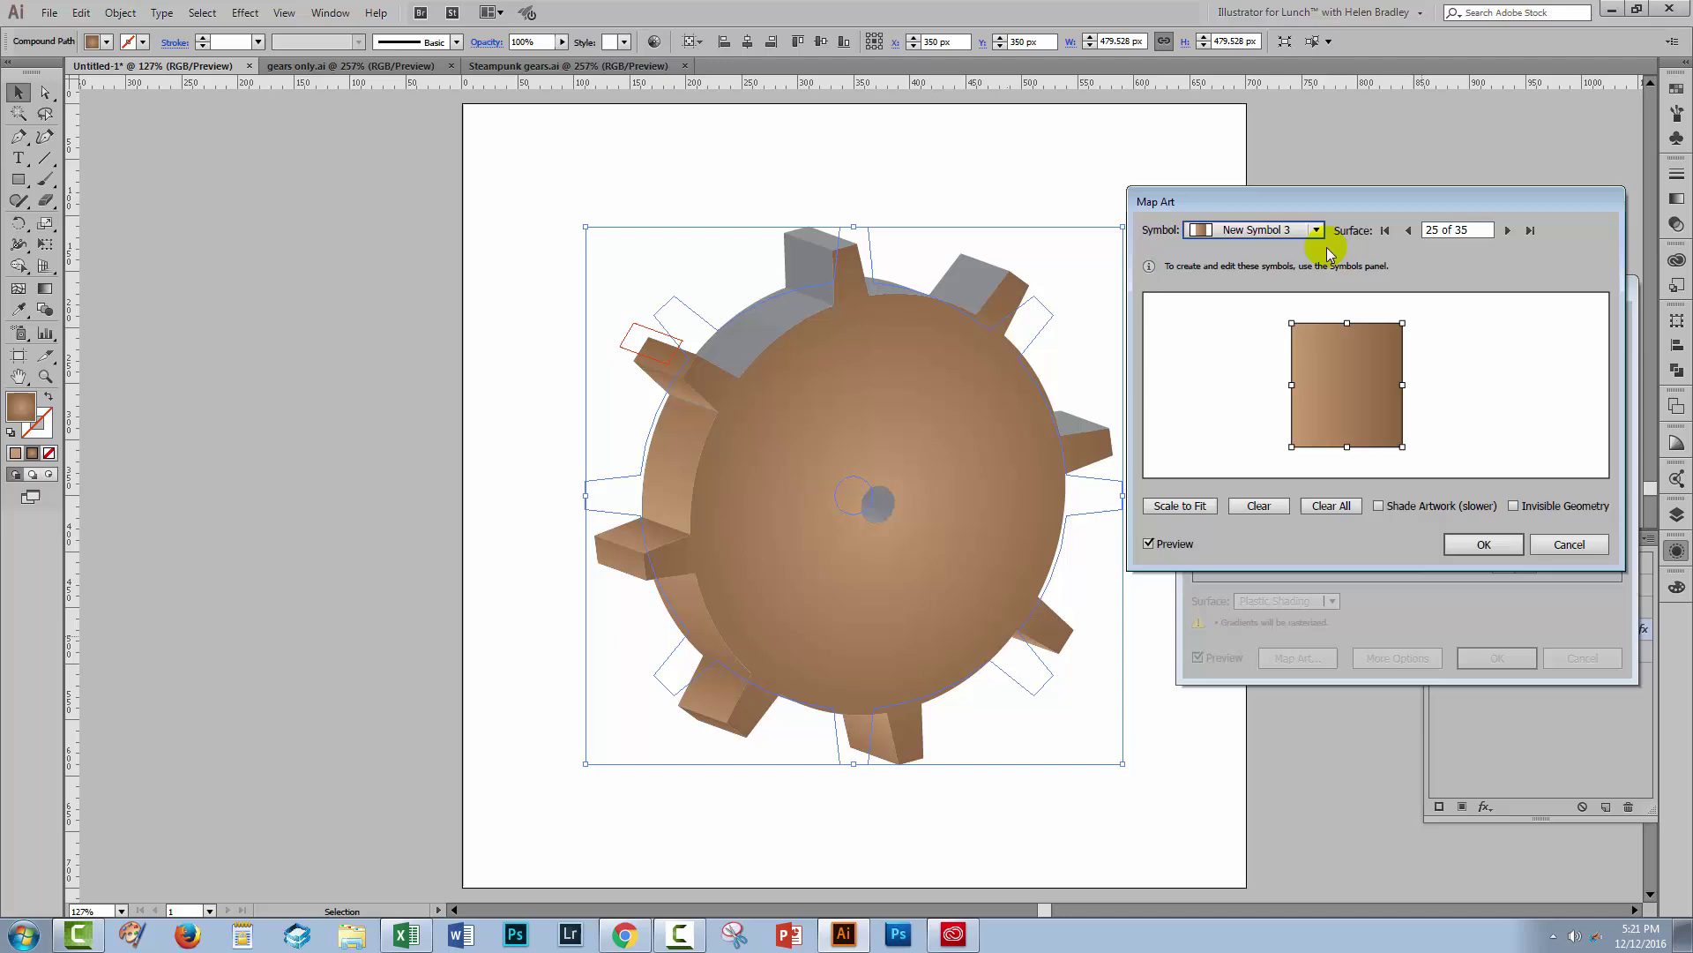
click(1507, 230)
click(1271, 229)
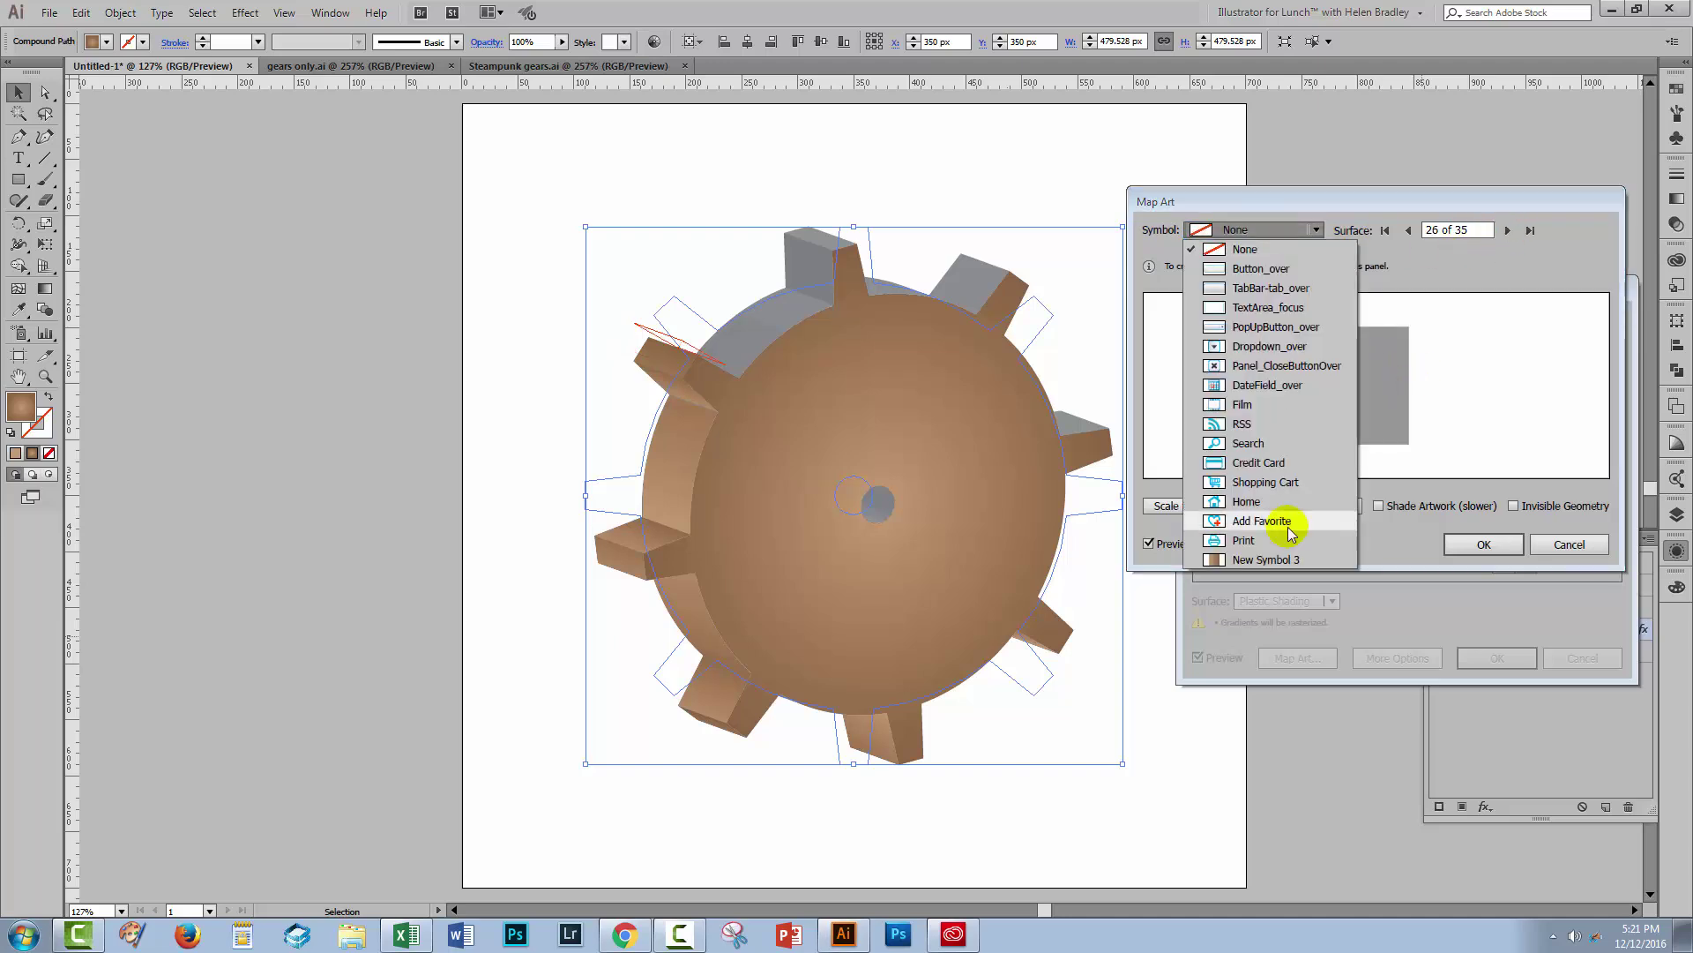
click(1283, 534)
click(1508, 229)
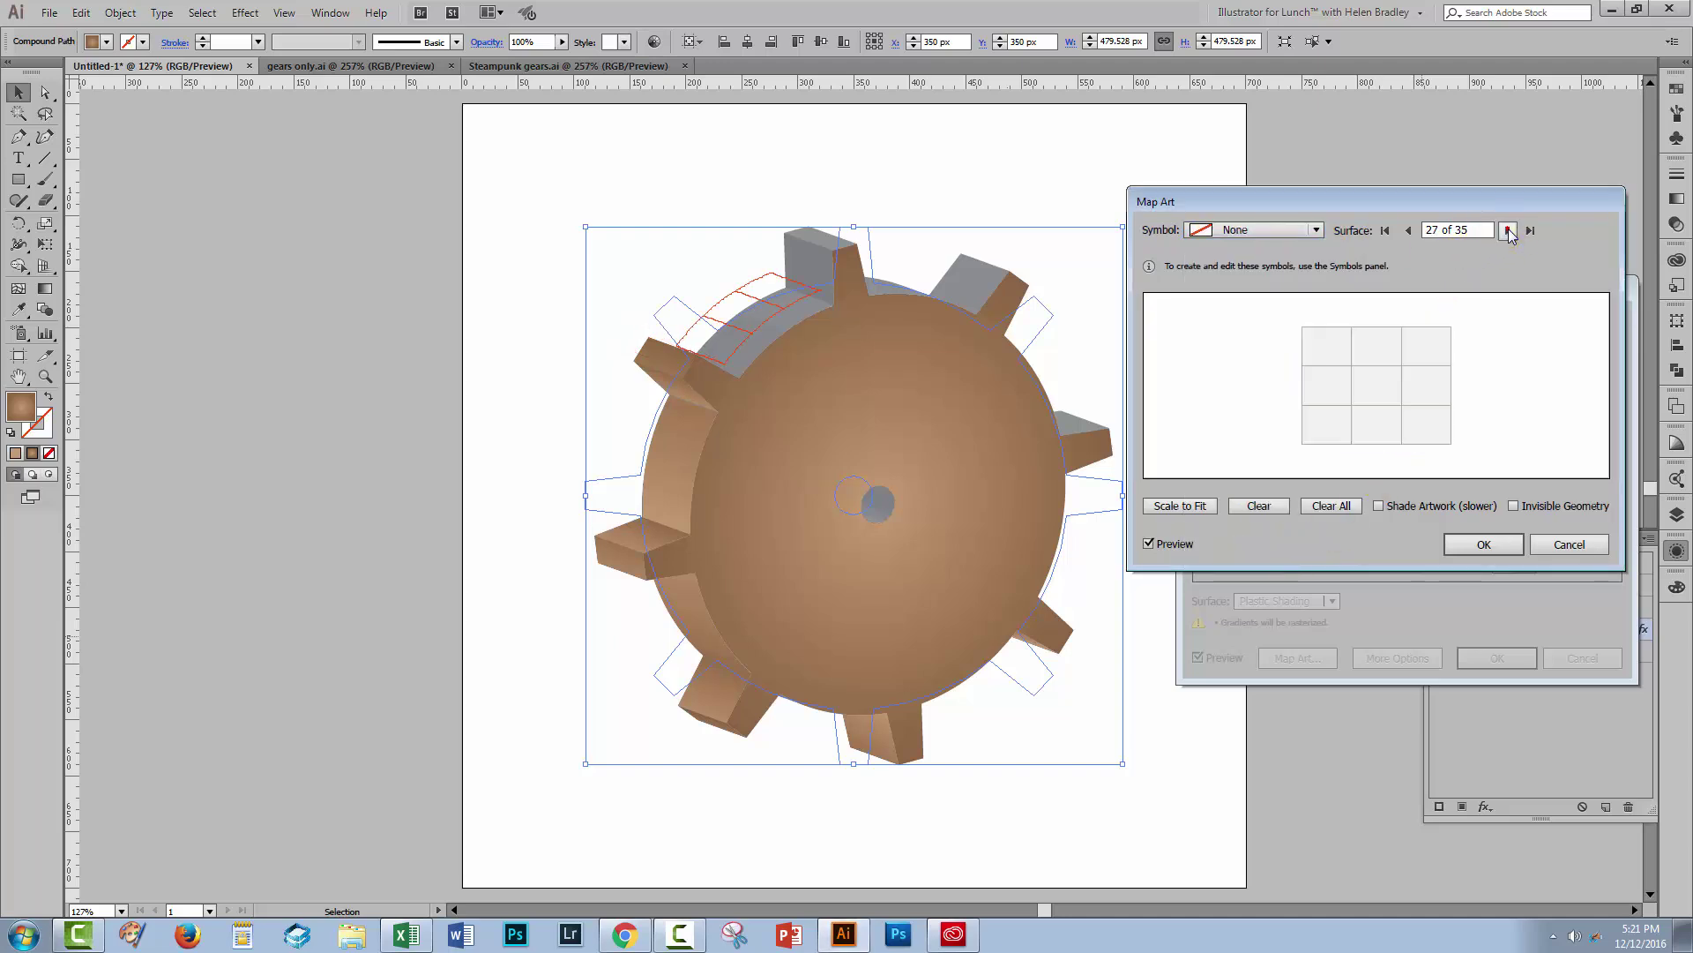
click(1283, 231)
click(1310, 547)
drag(1397, 404, 1395, 382)
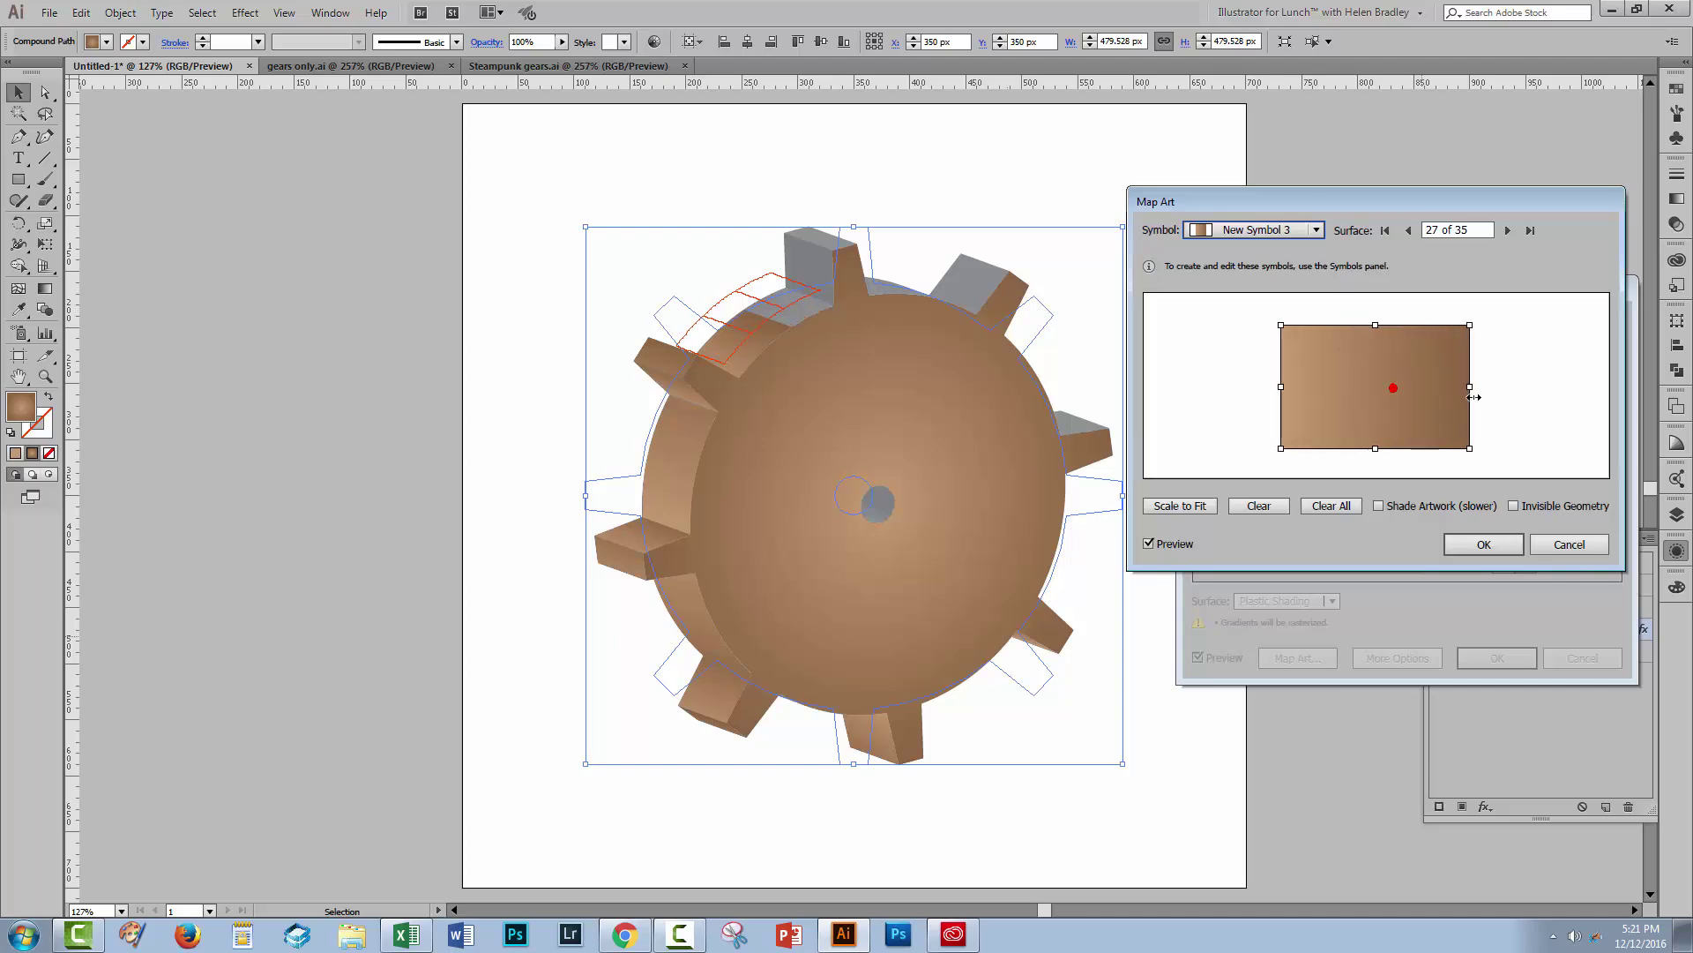
Step: Map New Symbol 3 onto surfaces 28 through 30, shifting it left on surface 29
click(1506, 230)
click(1270, 229)
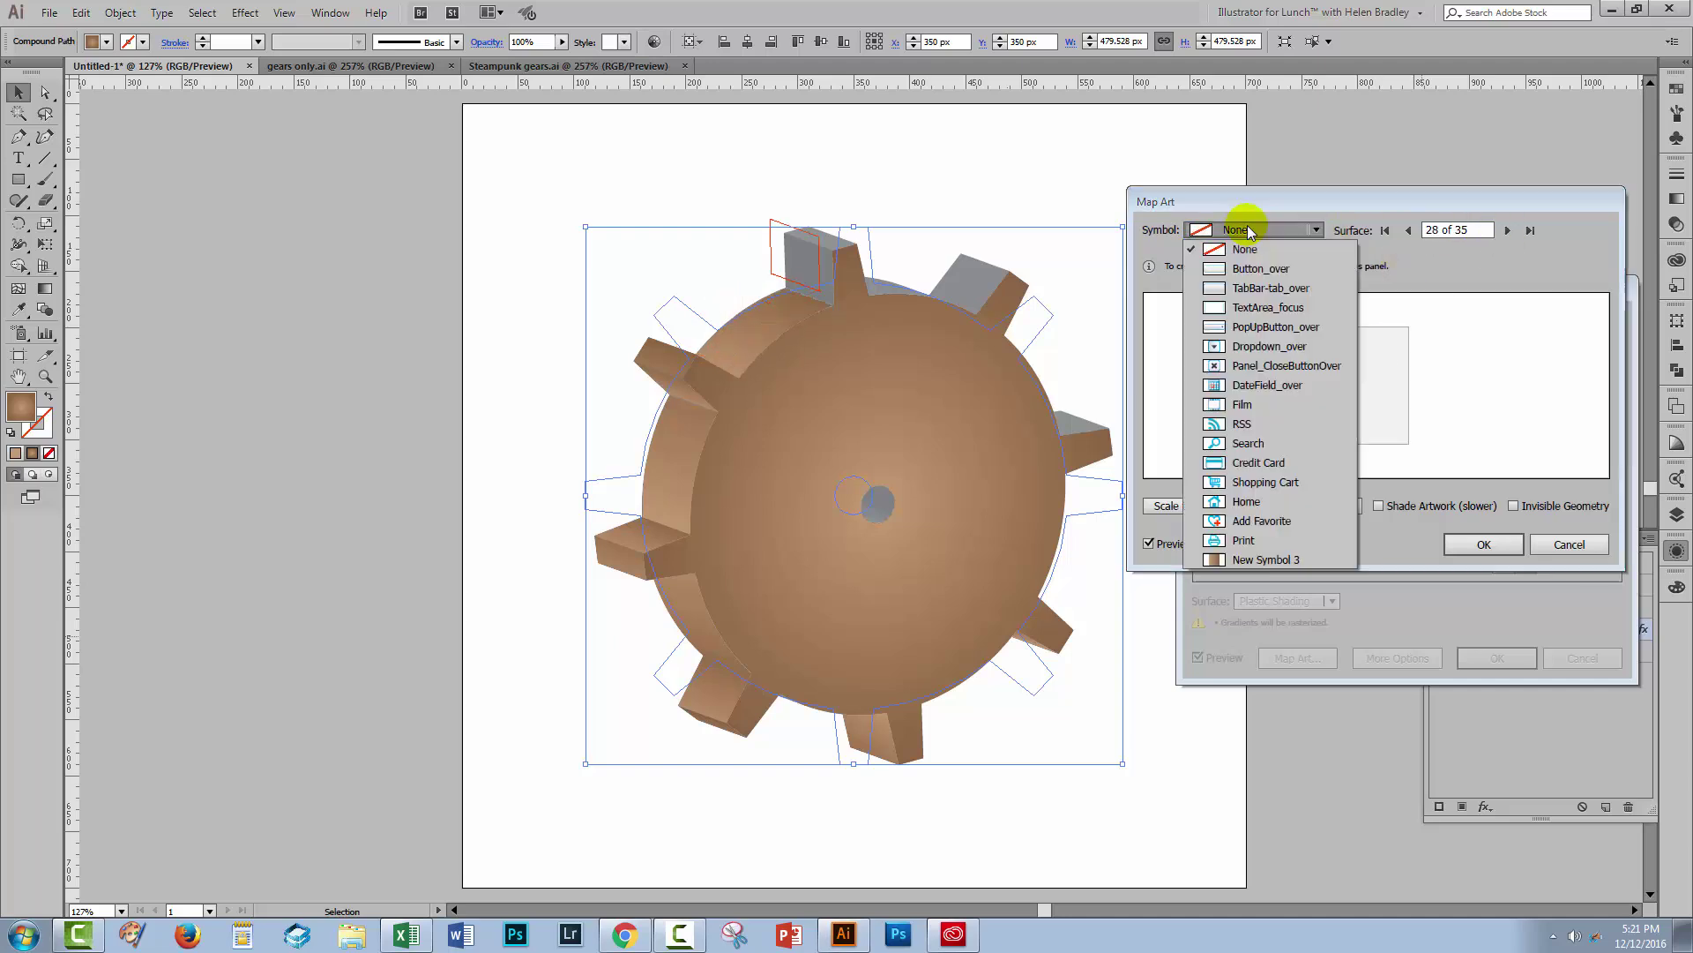
click(1283, 556)
click(1506, 230)
click(1270, 229)
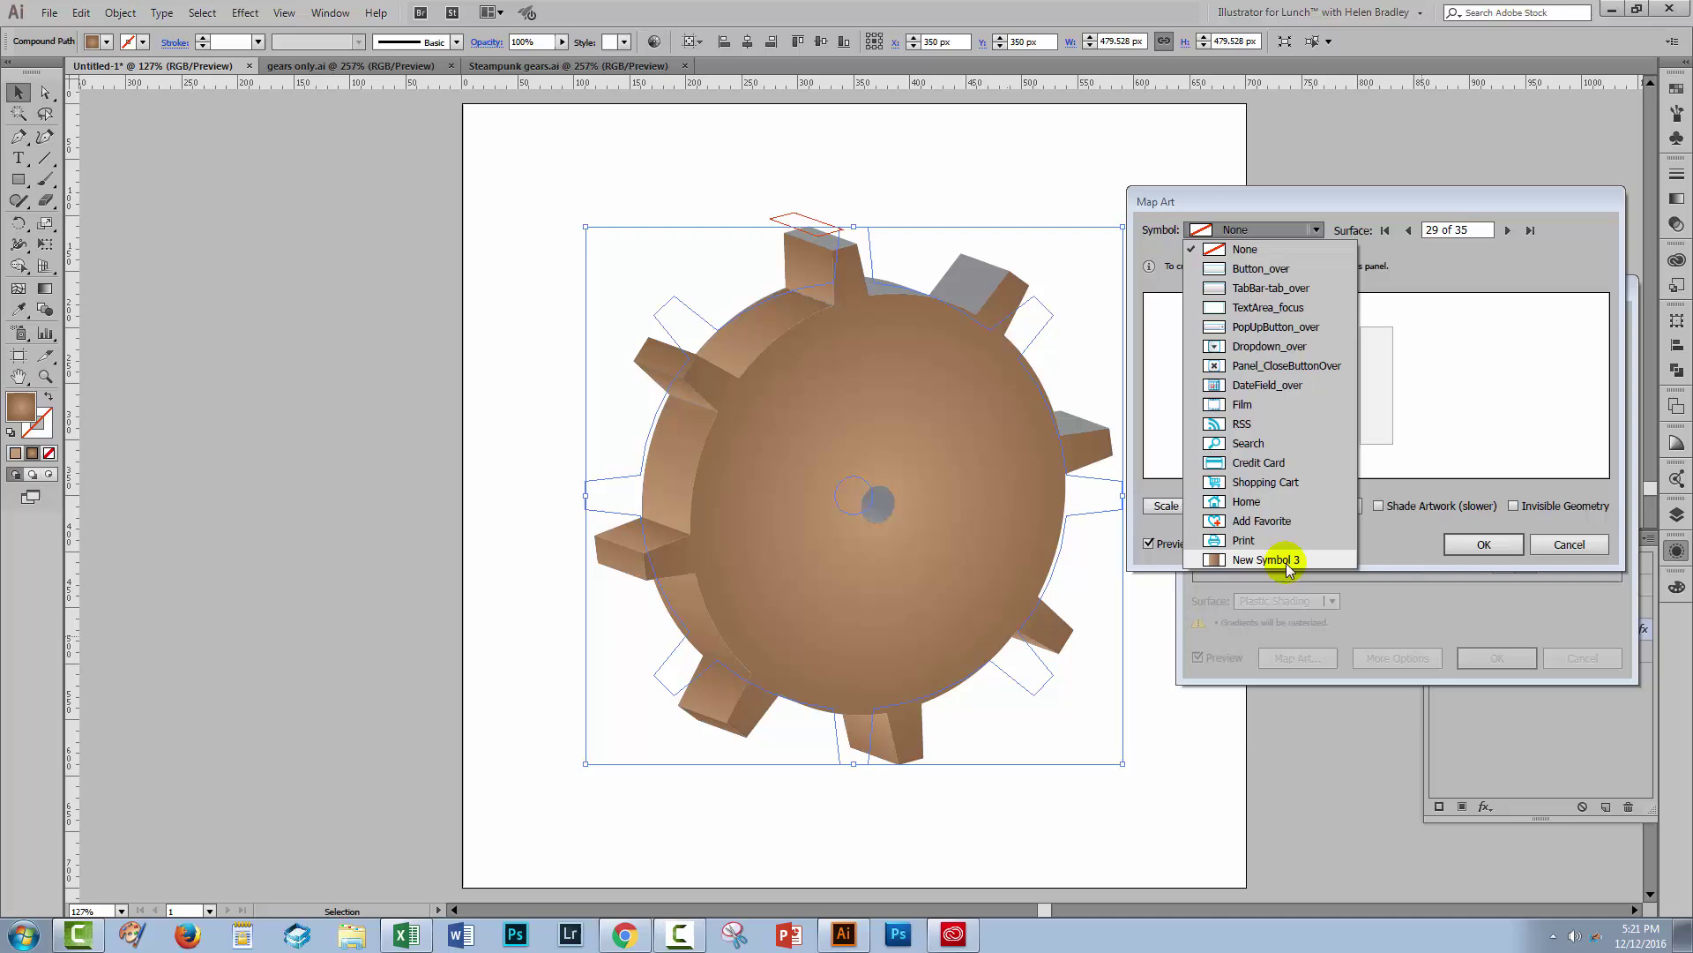
click(1278, 555)
drag(1369, 384, 1327, 396)
click(1506, 230)
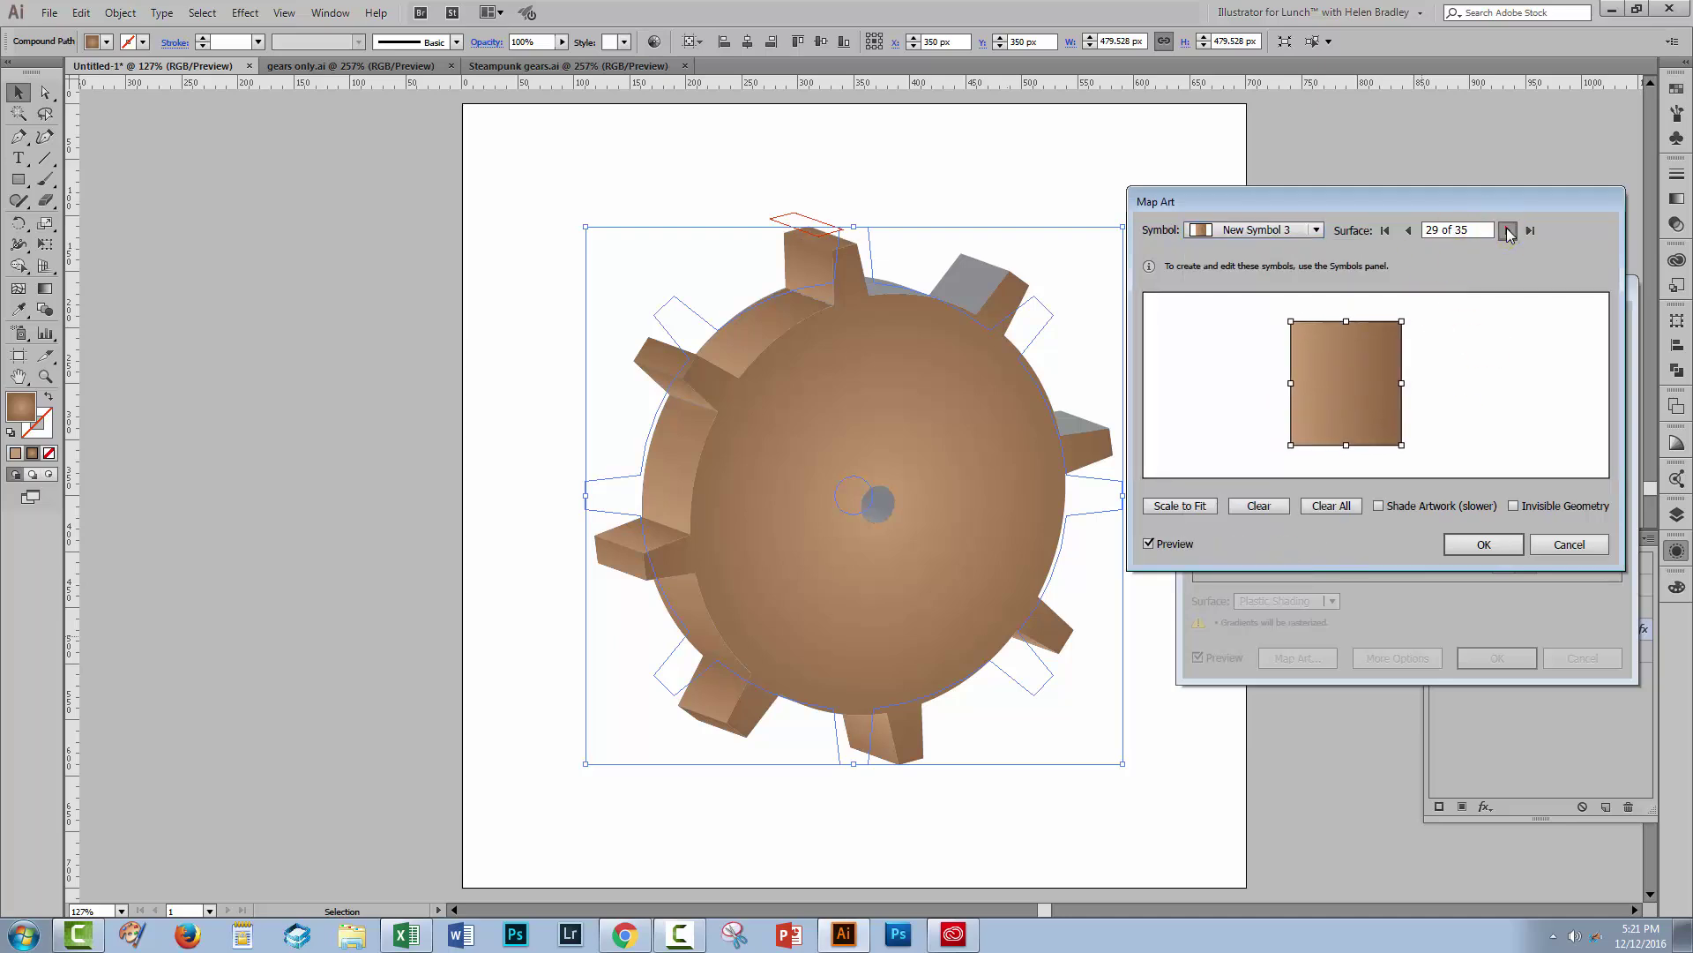
click(1270, 229)
click(1274, 559)
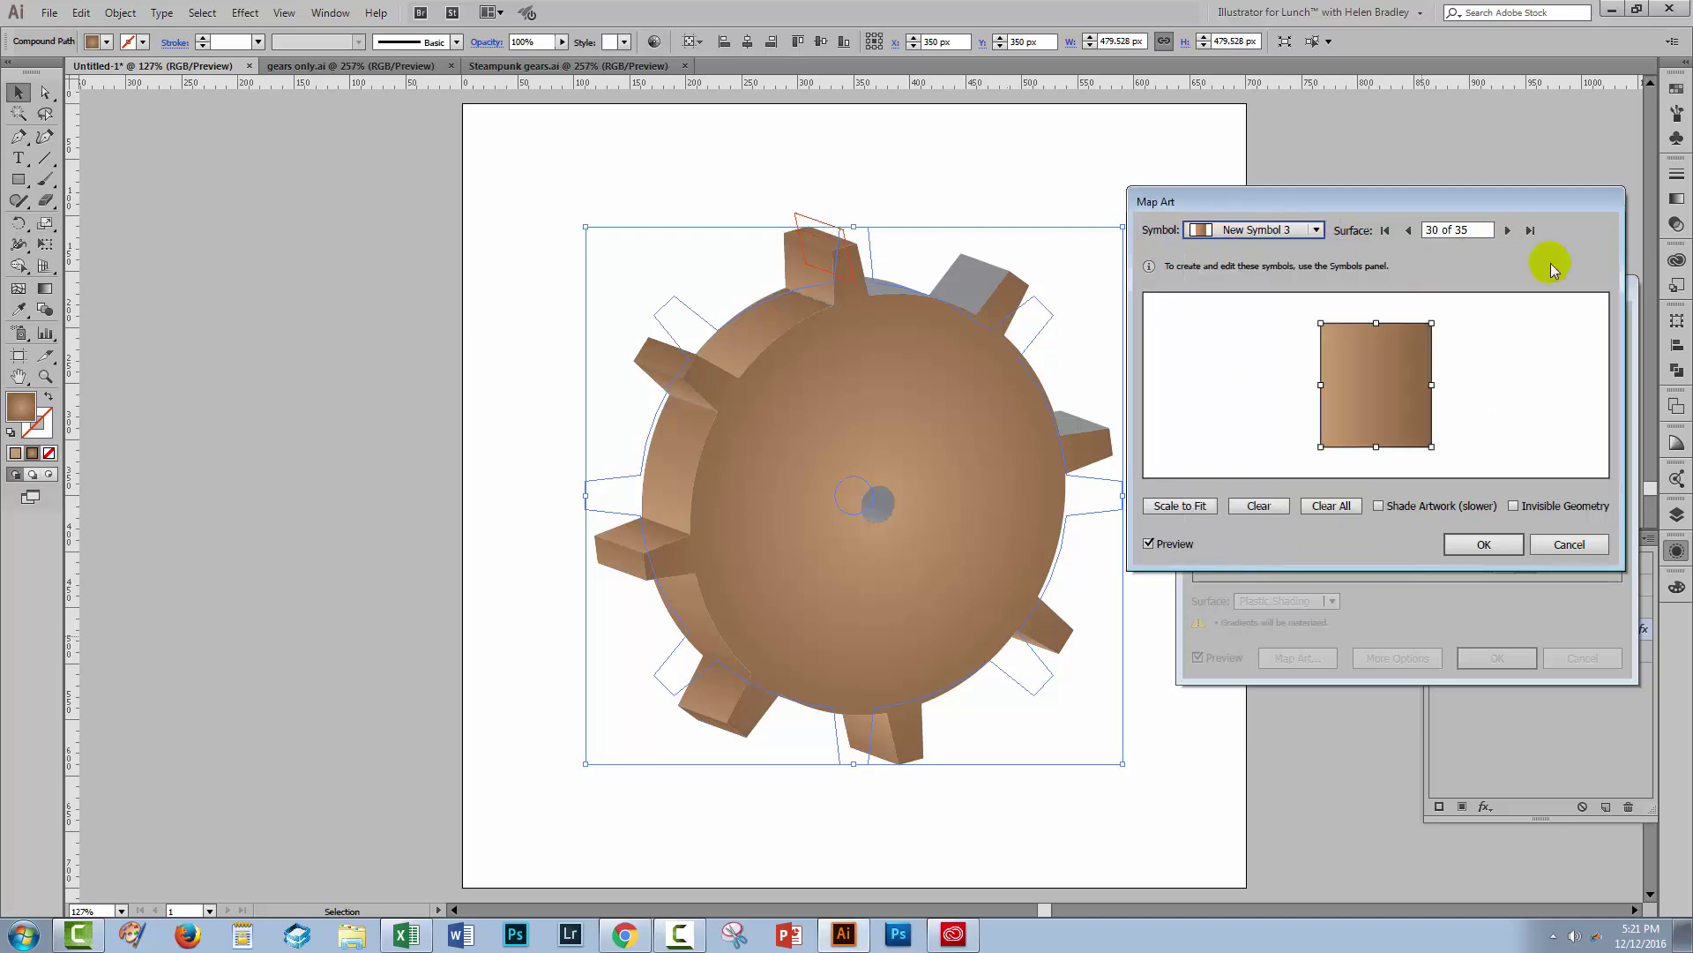
Step: Map New Symbol 3 onto surfaces 31 and 32, widening it across surface 31
click(1508, 231)
click(1243, 227)
click(1266, 559)
click(1368, 423)
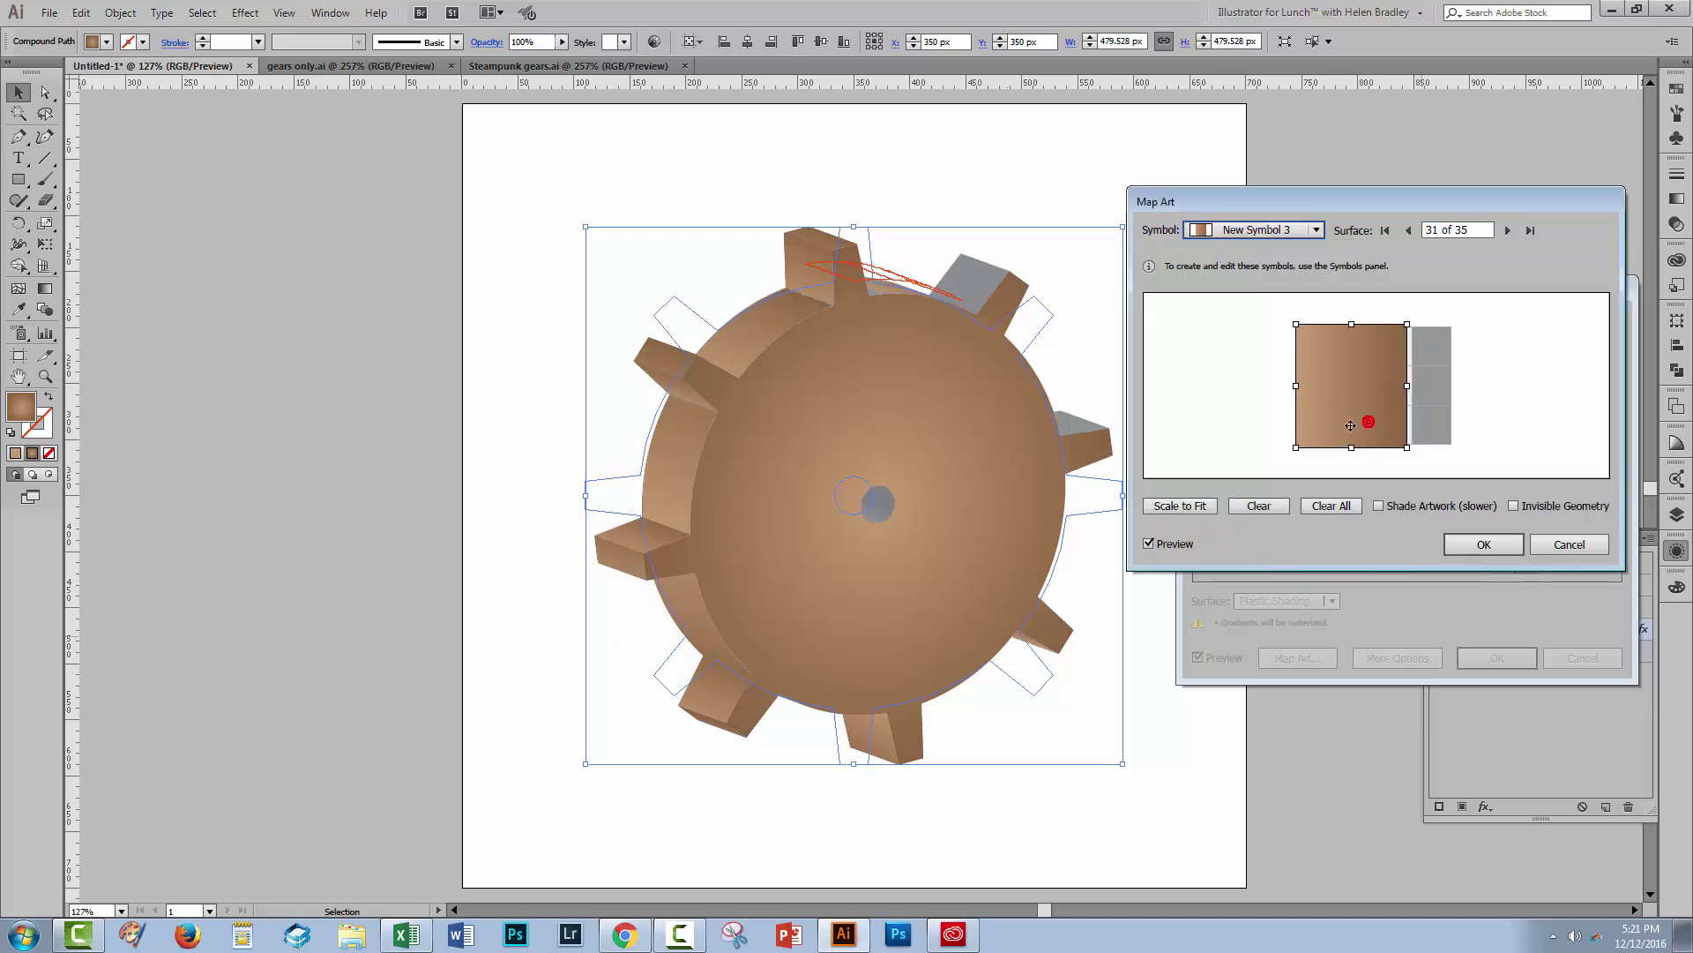
drag(1406, 385, 1455, 386)
click(1508, 230)
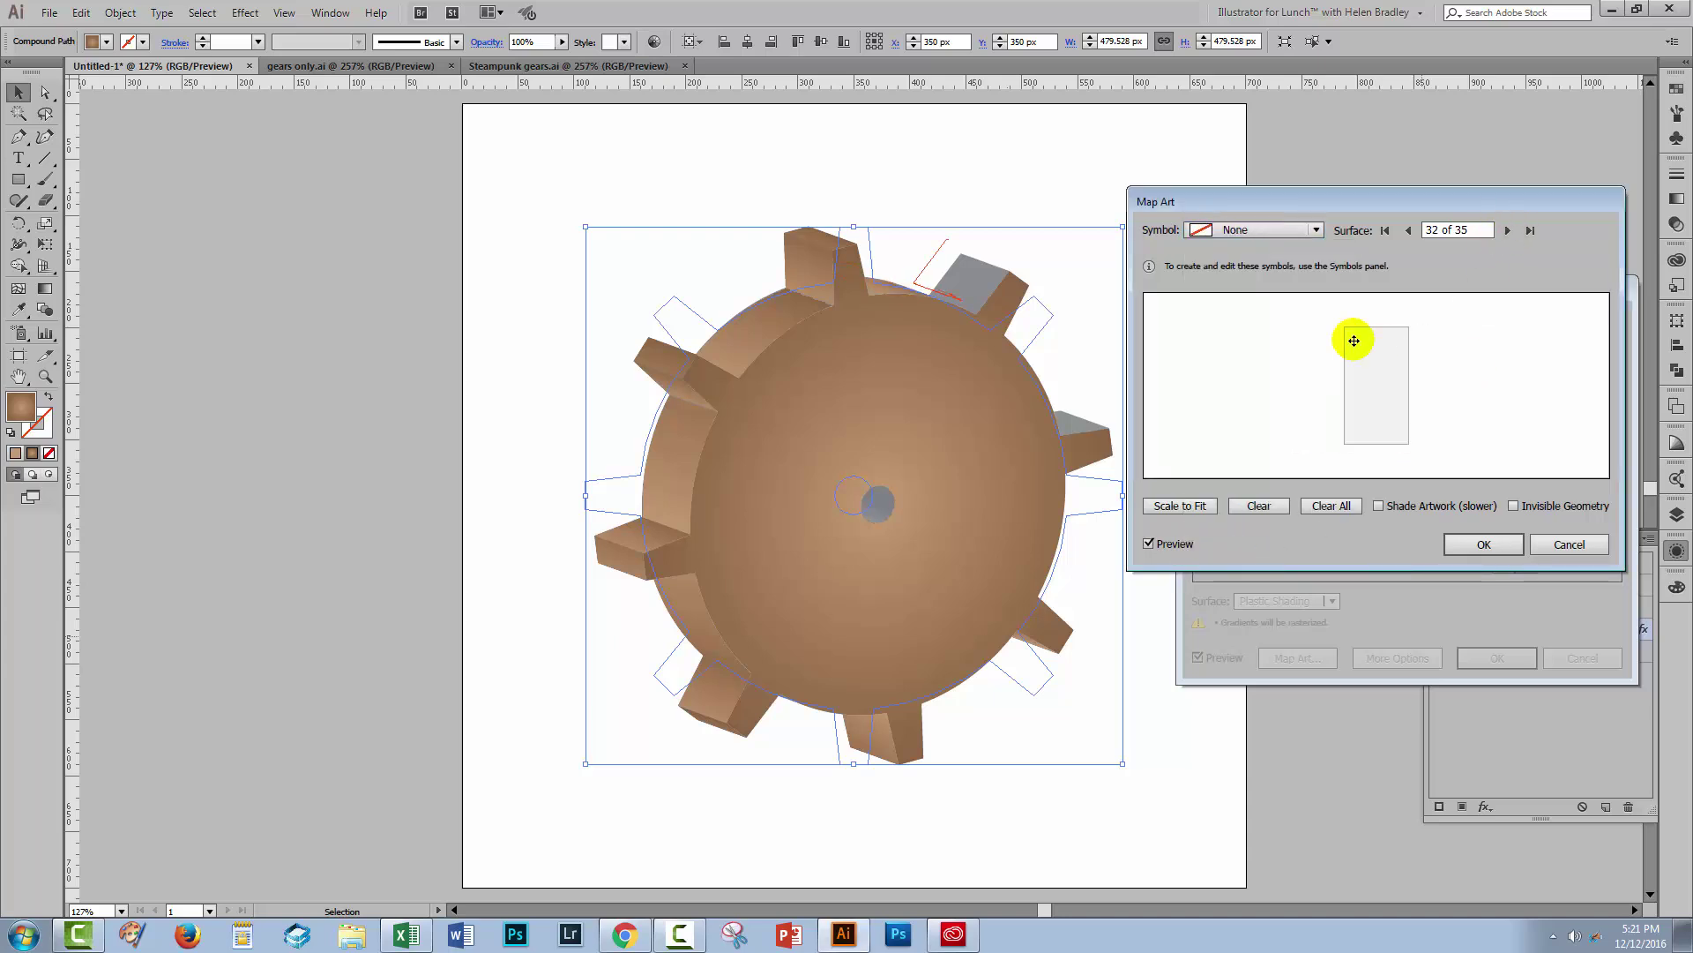
click(1262, 229)
click(1266, 559)
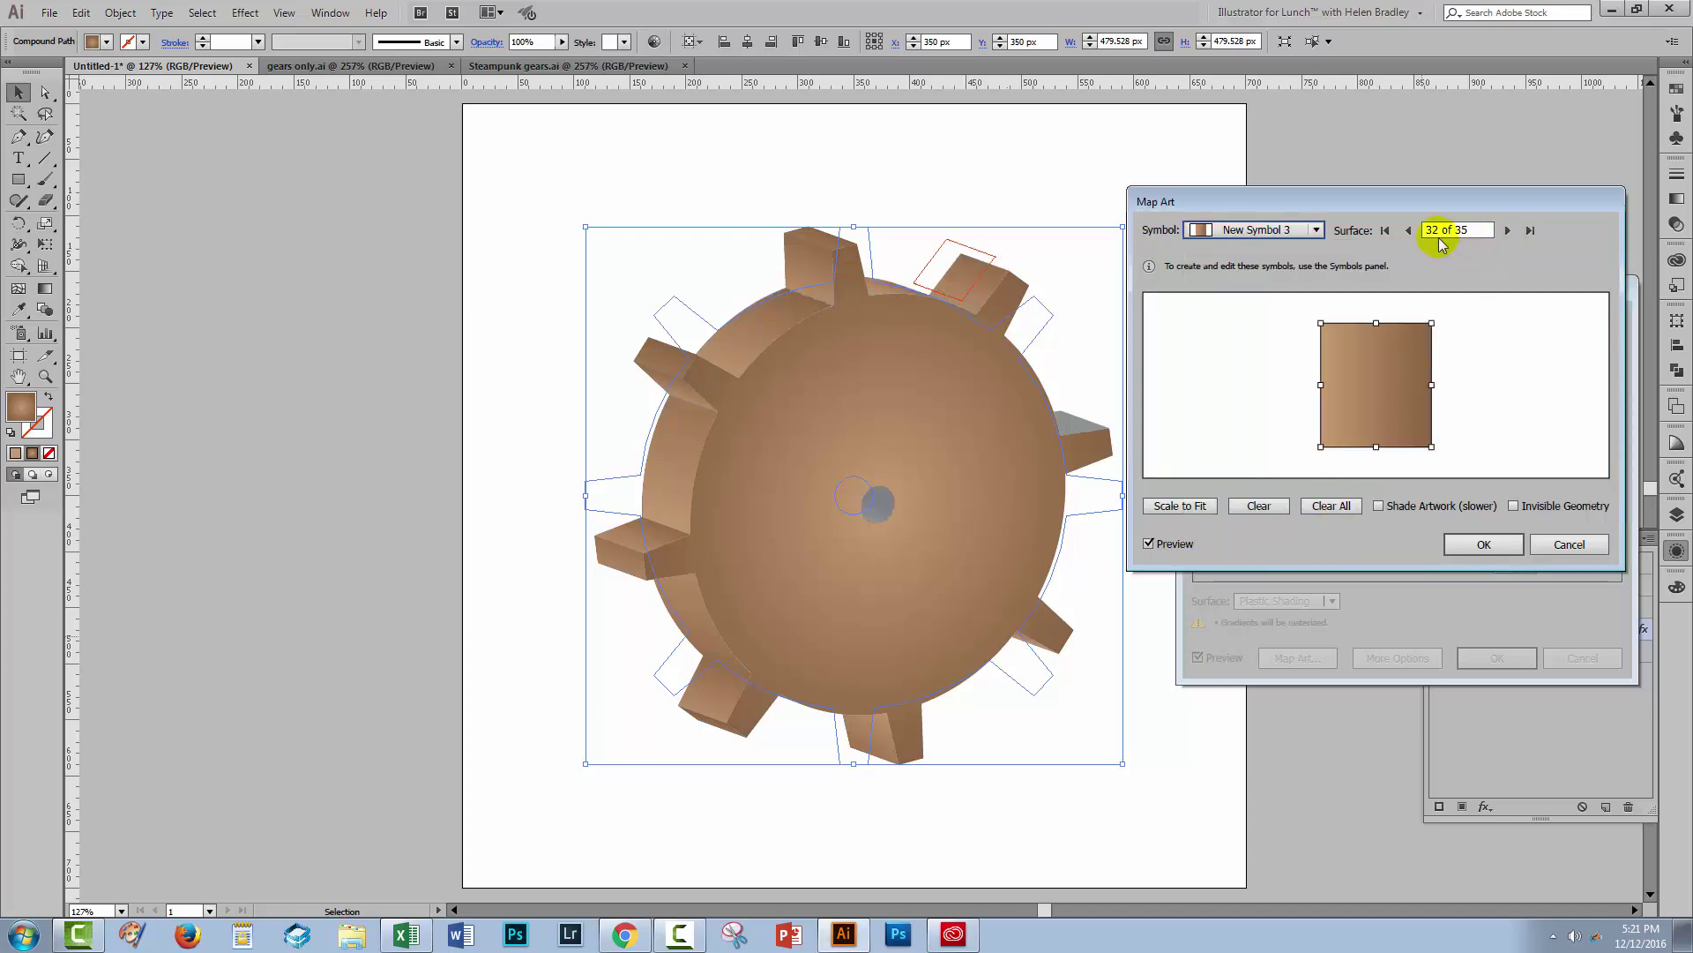
click(1507, 230)
click(1508, 230)
click(1507, 230)
Step: Map New Symbol 3 onto surface 35 and stretch the art to cover it
click(1505, 230)
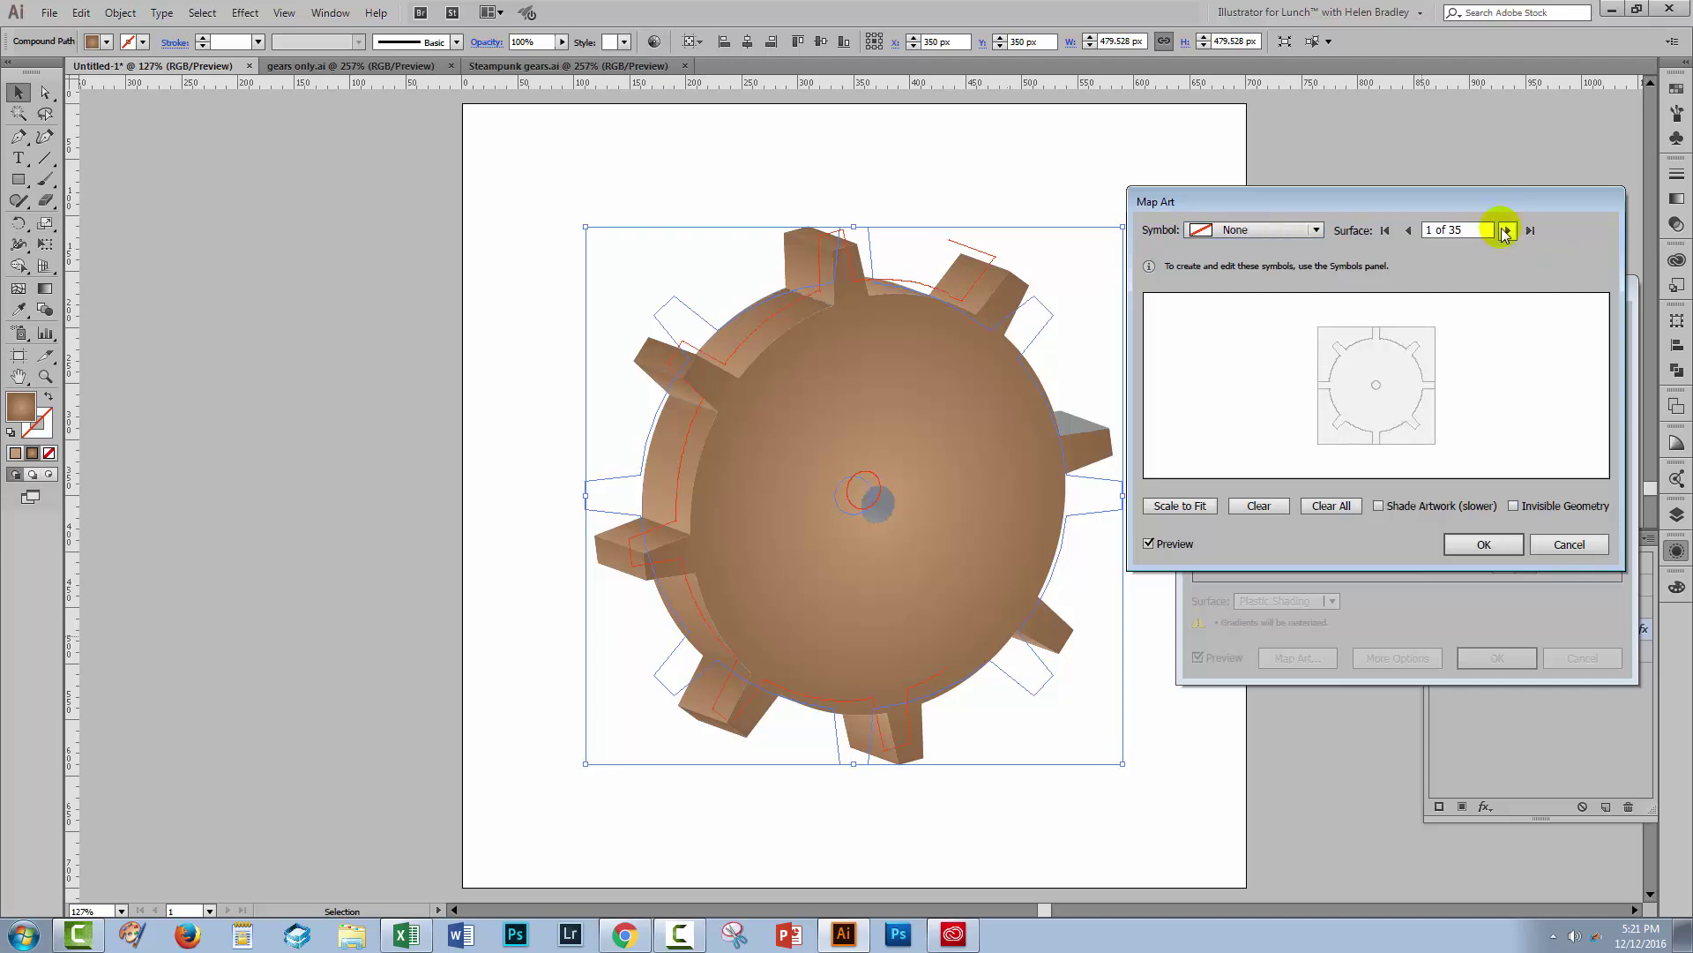
click(1506, 231)
click(1408, 230)
click(1407, 230)
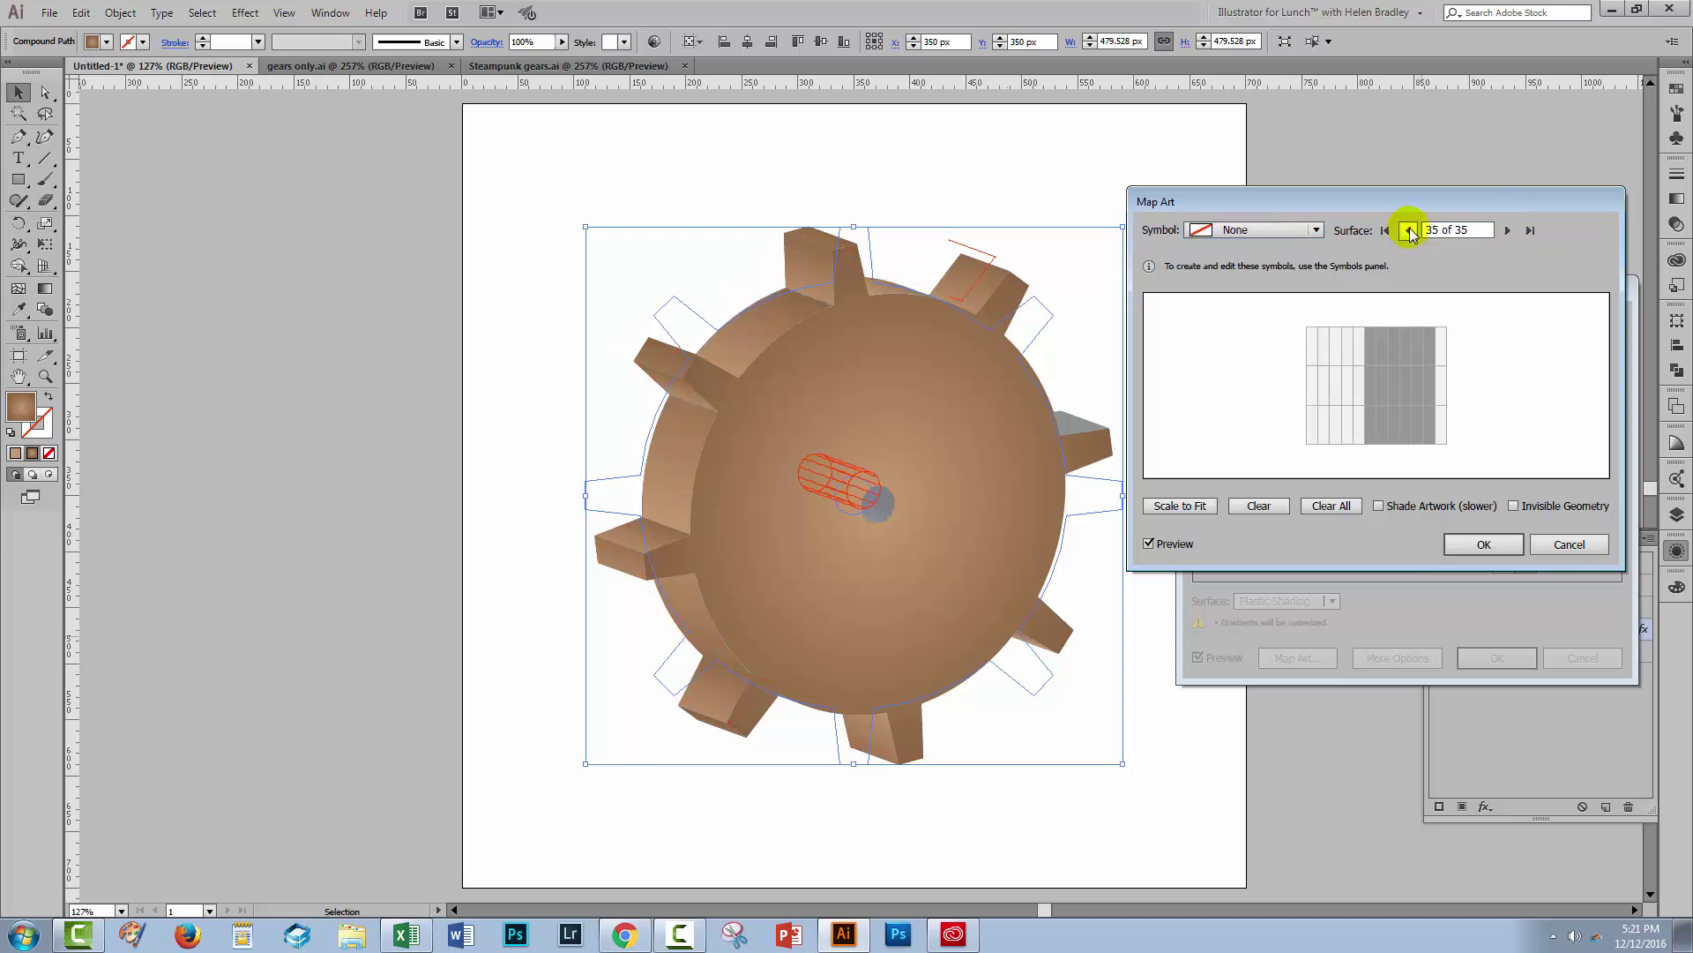
click(1301, 230)
click(1297, 560)
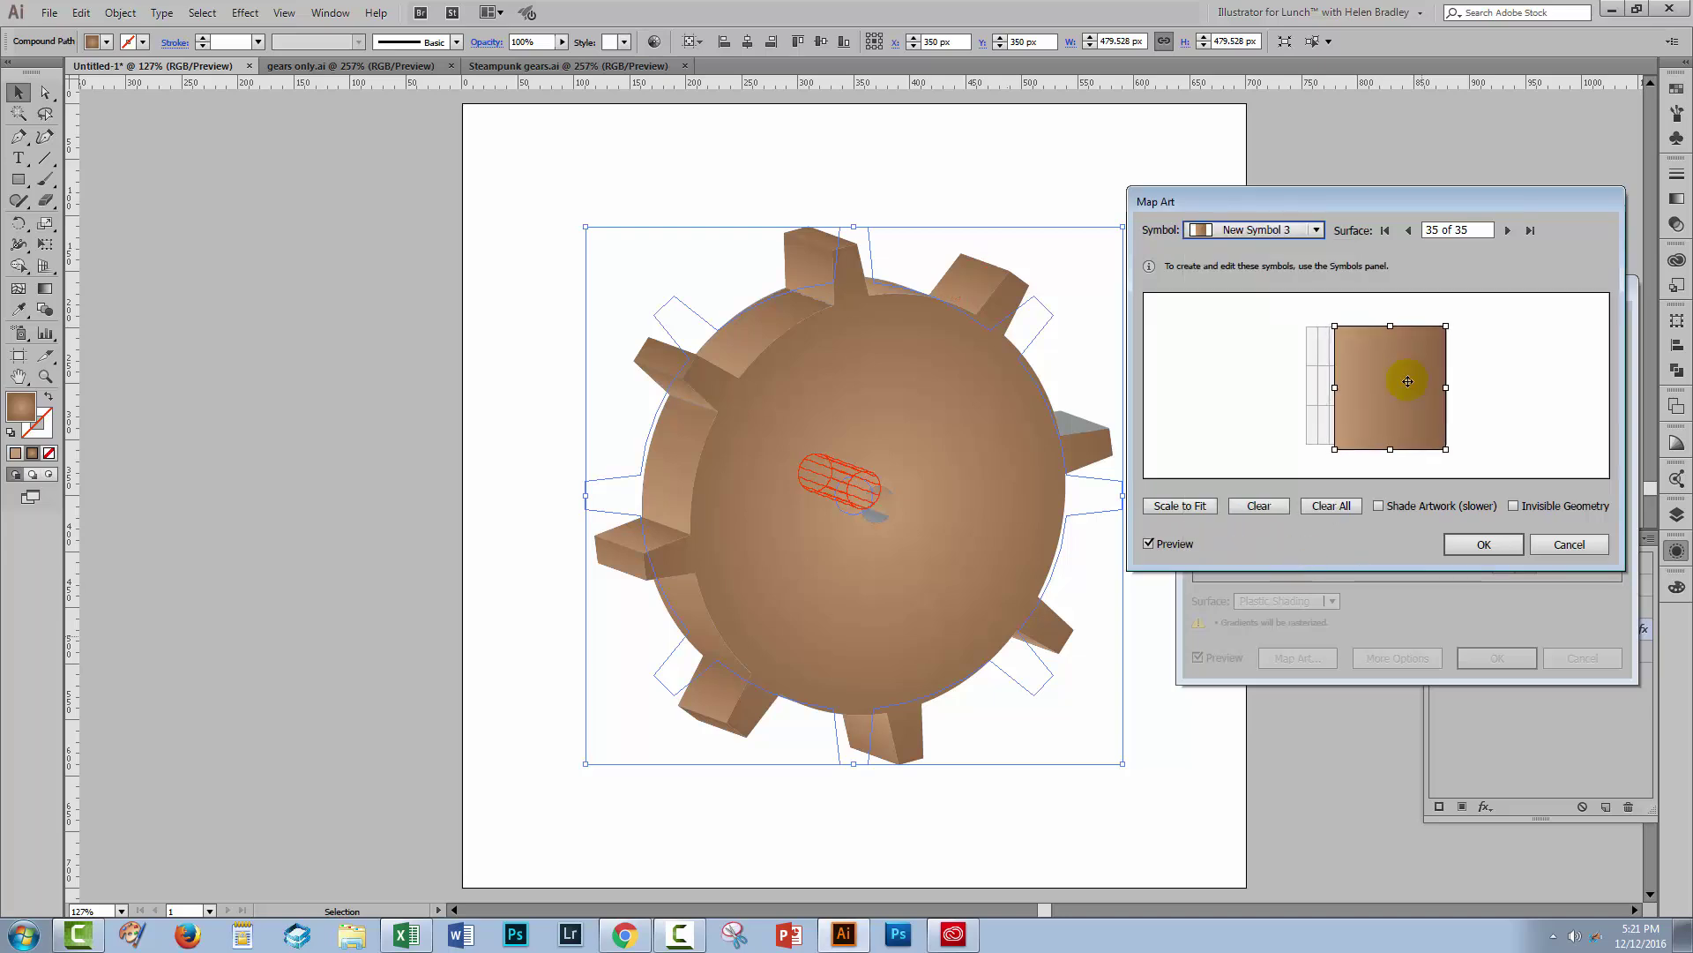
drag(1327, 381, 1222, 381)
drag(1448, 386, 1387, 391)
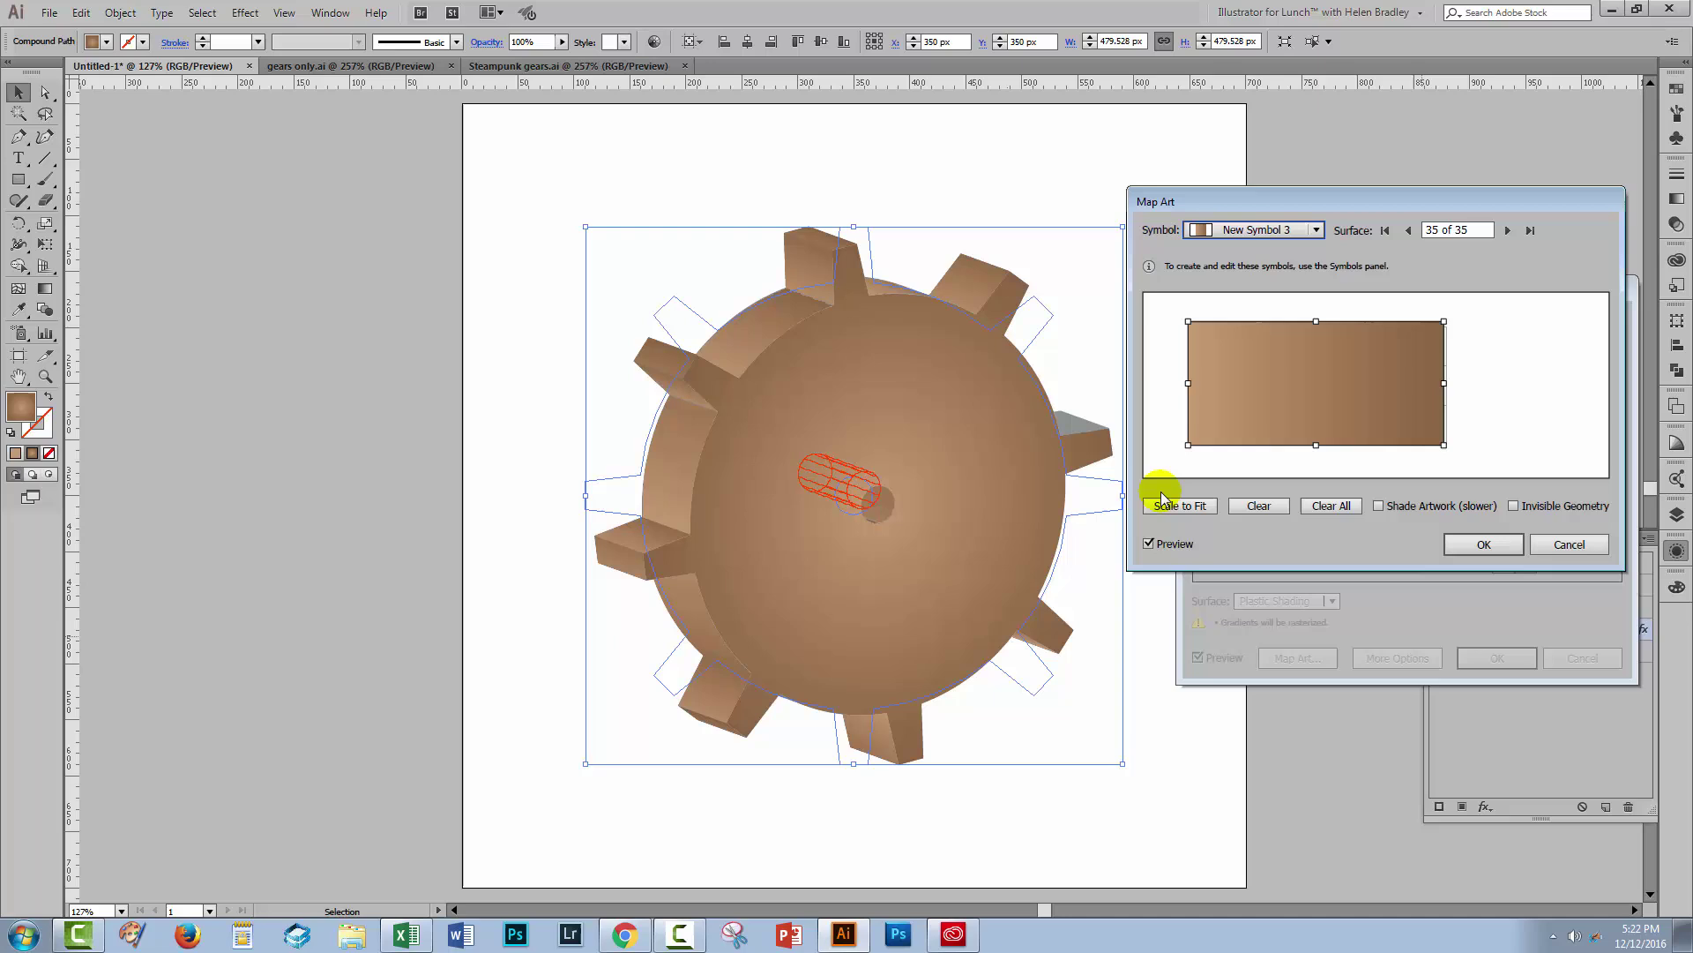
drag(1317, 446, 1320, 451)
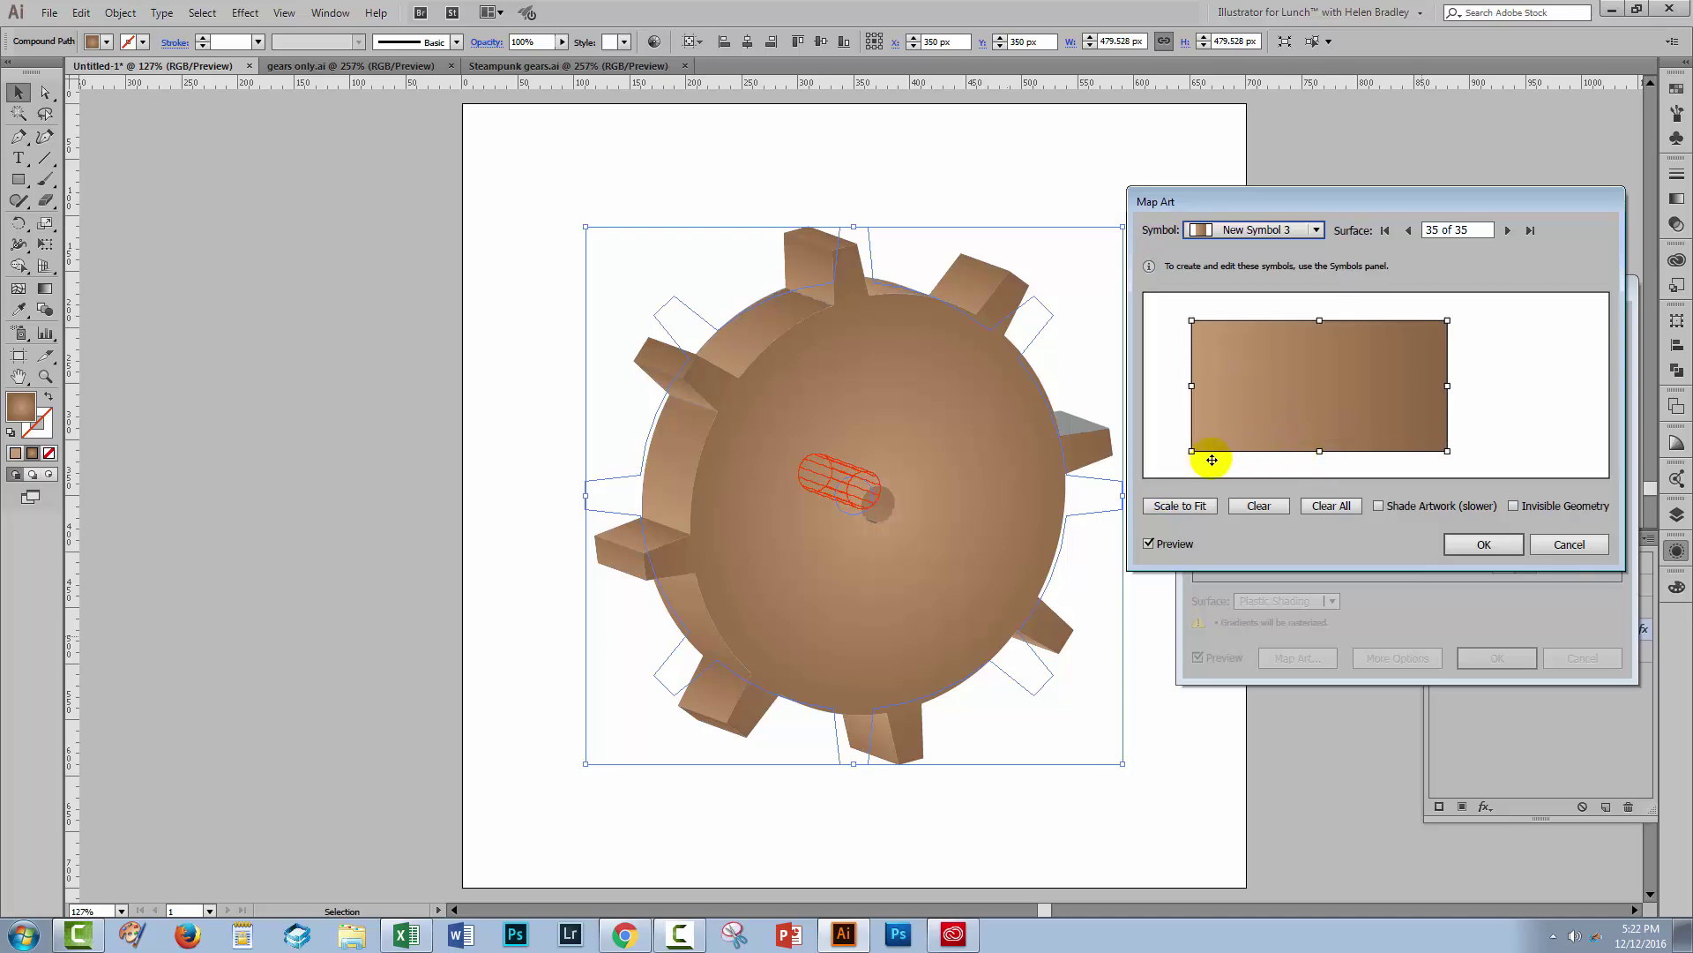
Step: Go back to surface 4 and map New Symbol 3 onto it
click(1408, 231)
click(1409, 230)
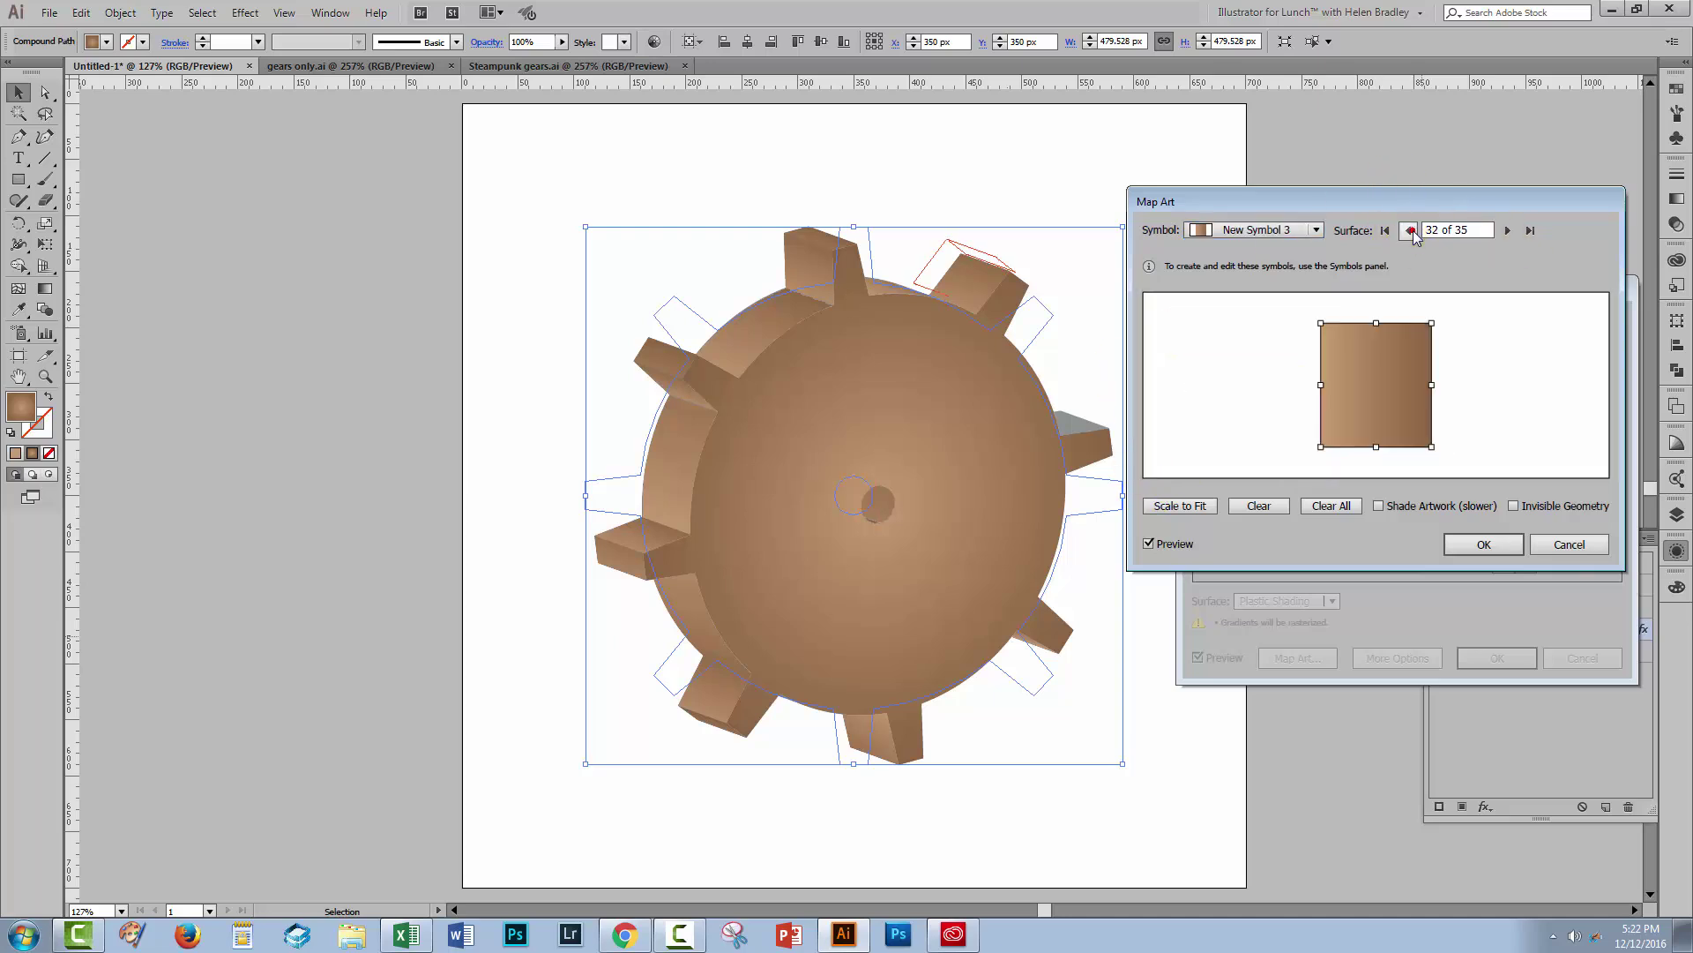
click(1408, 230)
click(1408, 230)
click(1408, 231)
click(1408, 230)
double_click(1408, 230)
double_click(1408, 230)
double_click(1408, 231)
double_click(1409, 231)
click(1409, 230)
double_click(1408, 231)
double_click(1409, 231)
double_click(1408, 230)
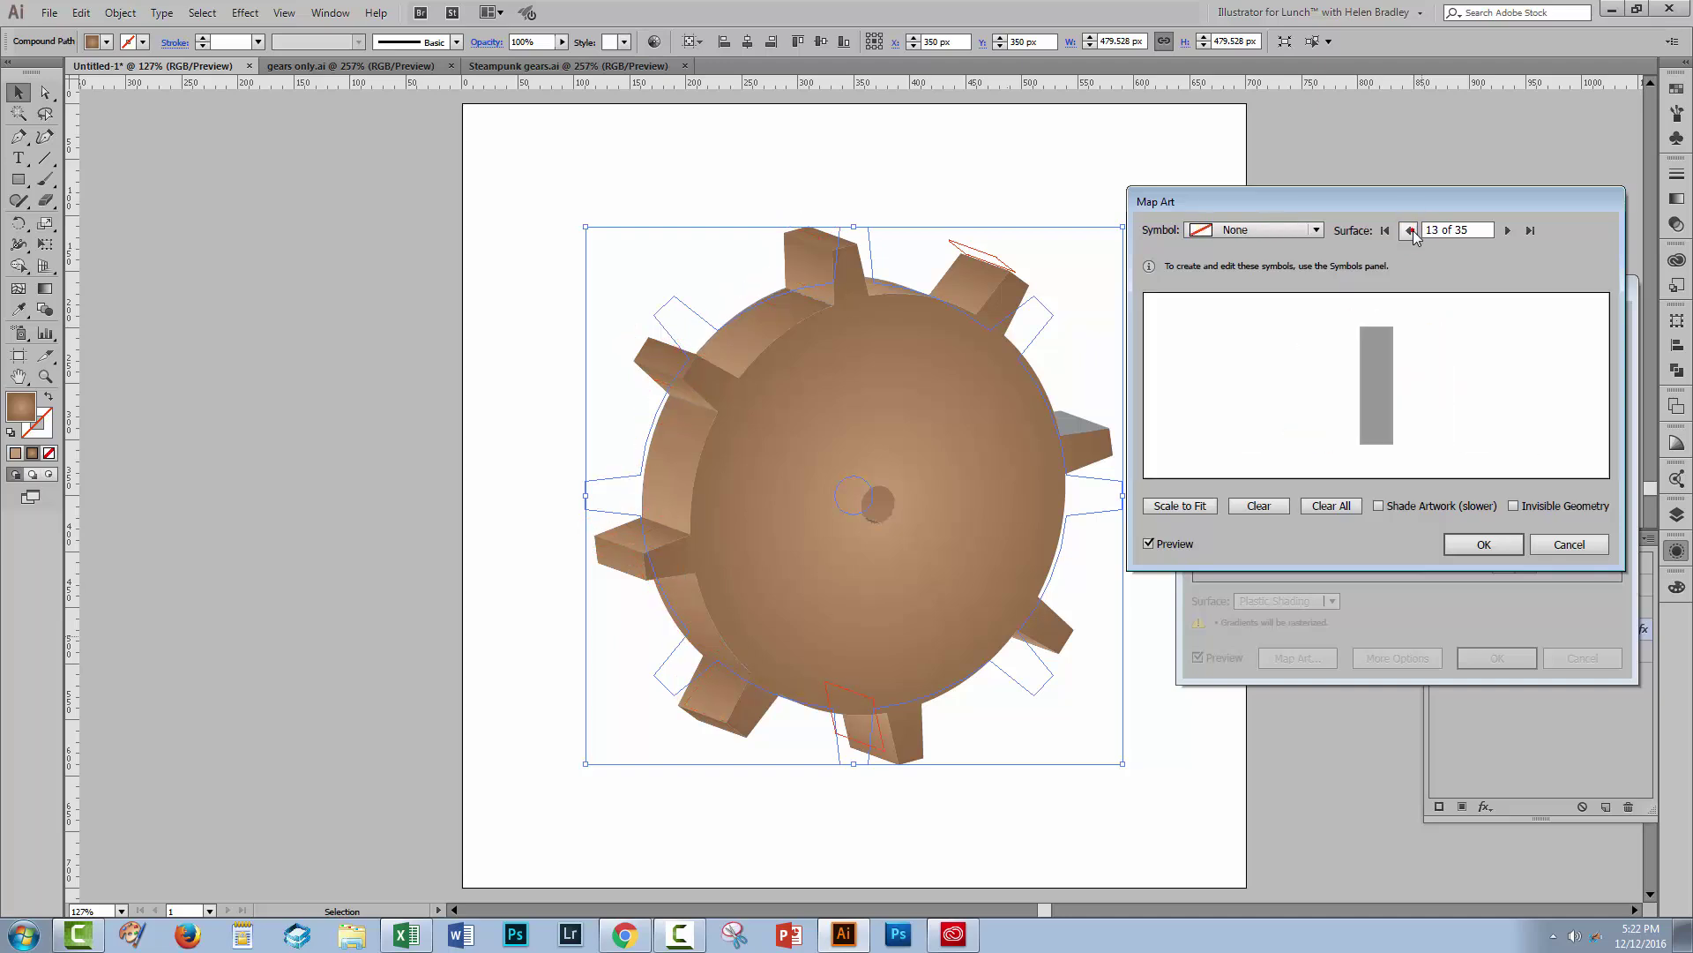
double_click(1409, 231)
click(1408, 230)
double_click(1409, 230)
click(1408, 231)
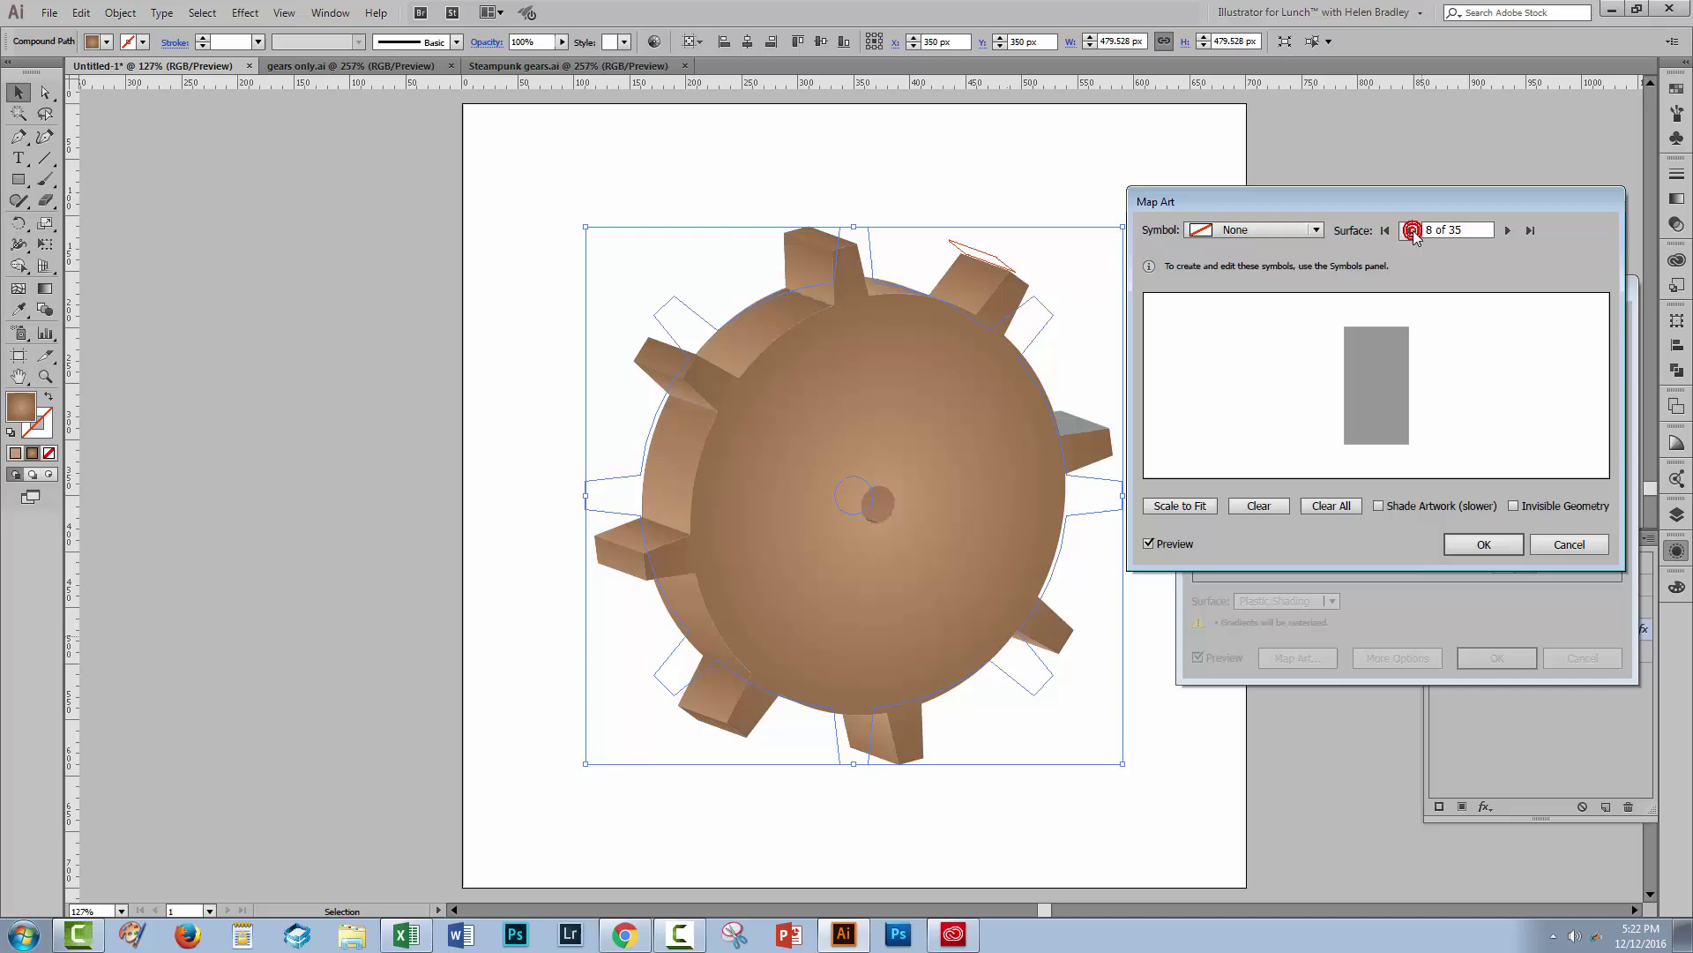
click(1409, 230)
click(1409, 230)
double_click(1409, 230)
click(1270, 230)
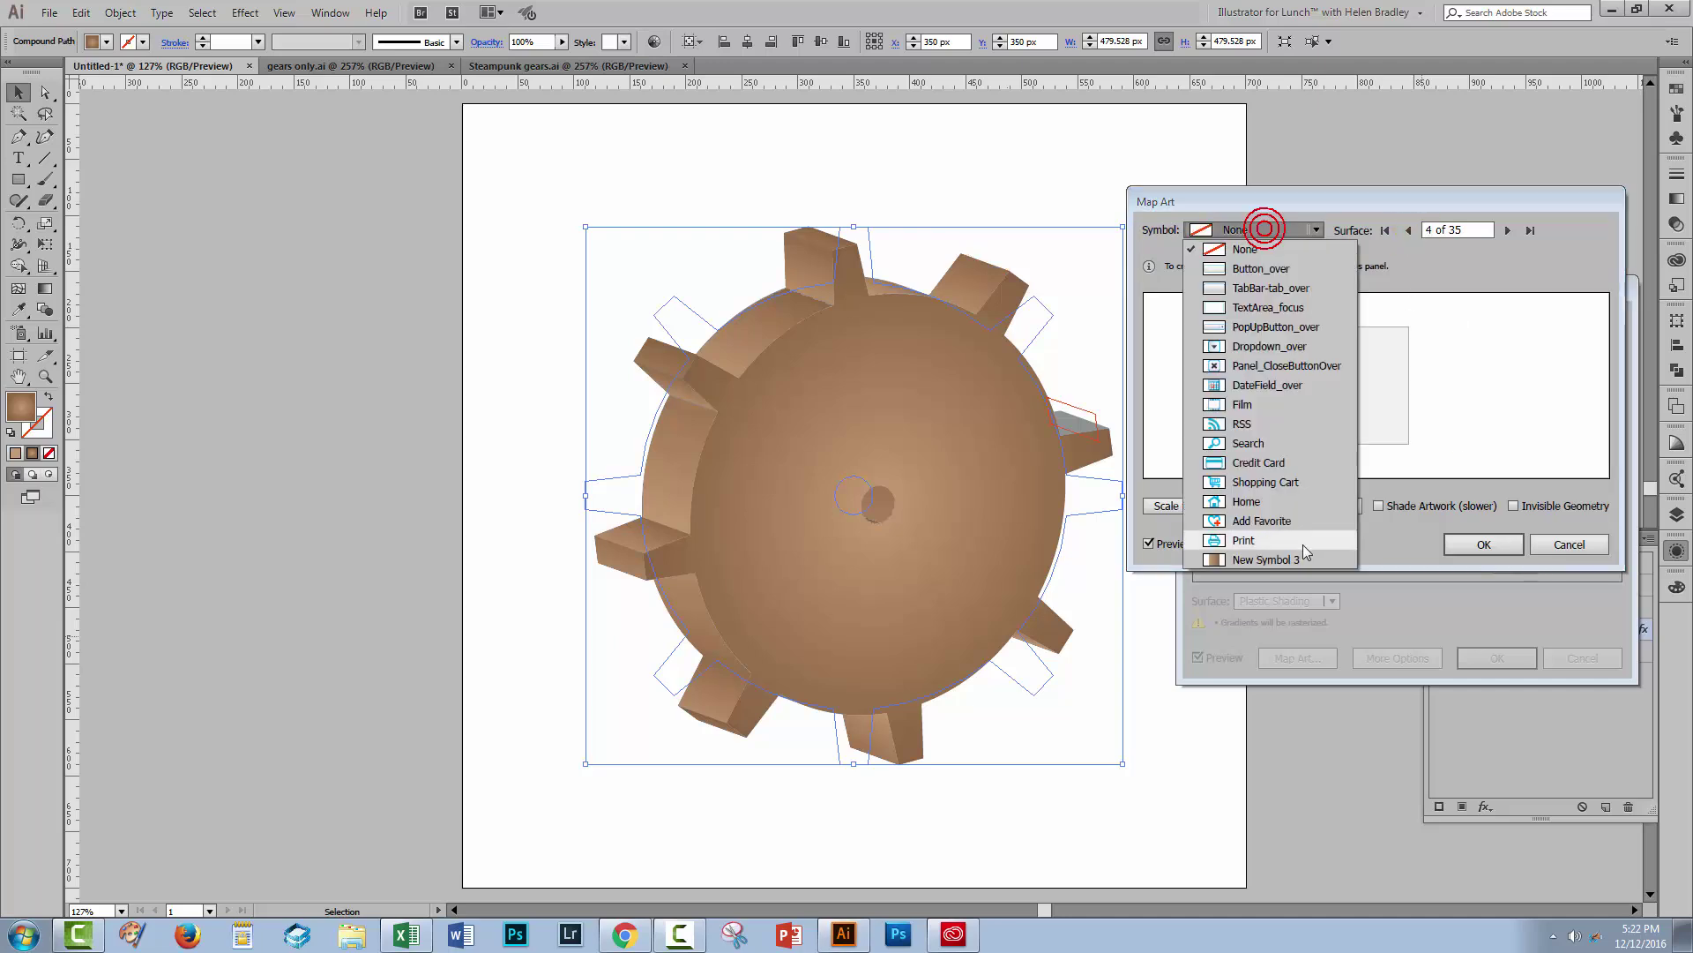
click(1234, 556)
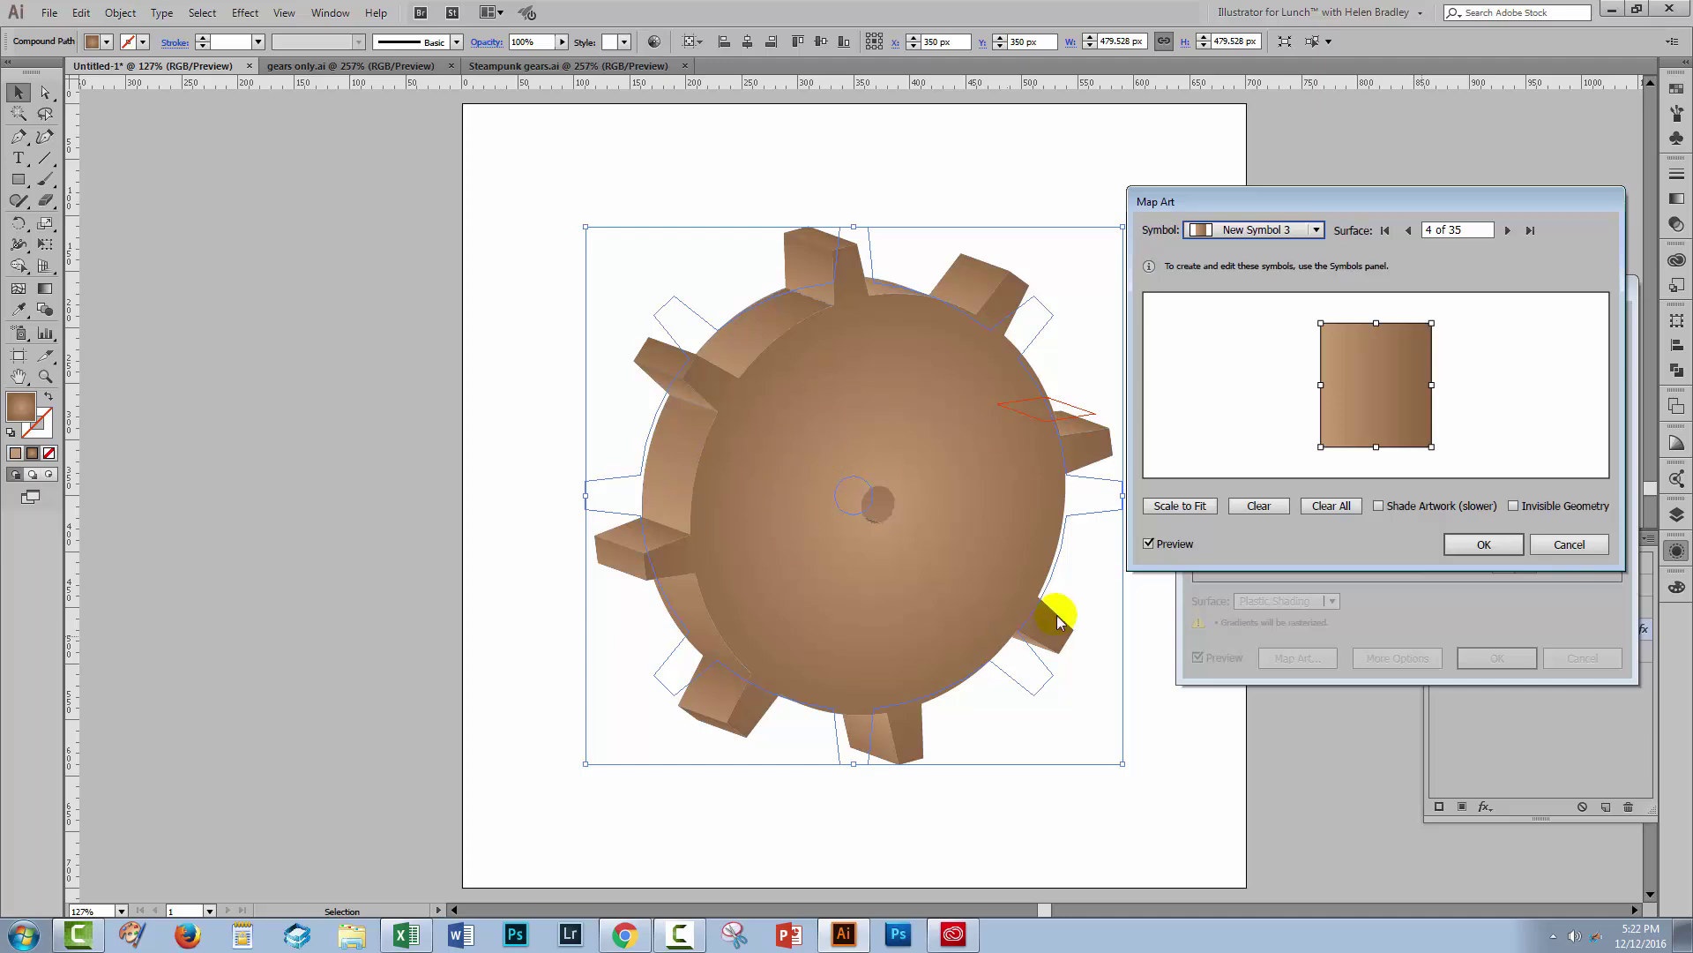
Step: Confirm Map Art and the 3D Extrude options, deselect the gear, and briefly check the Symbols panel
click(1484, 545)
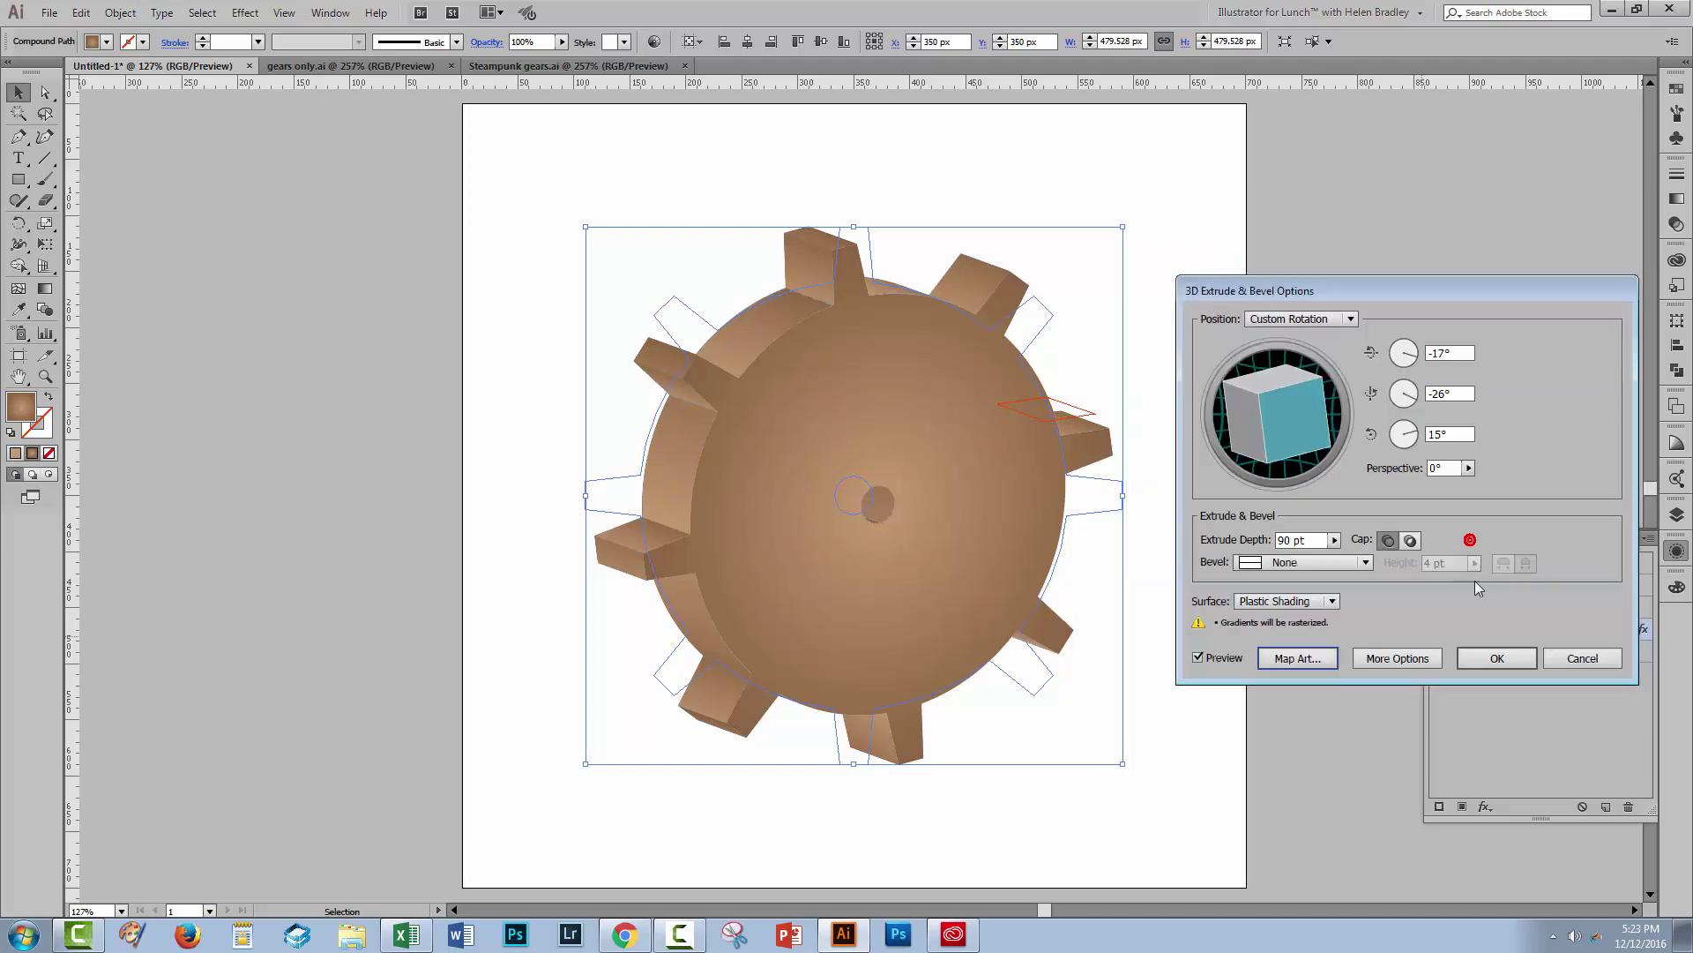
click(1478, 658)
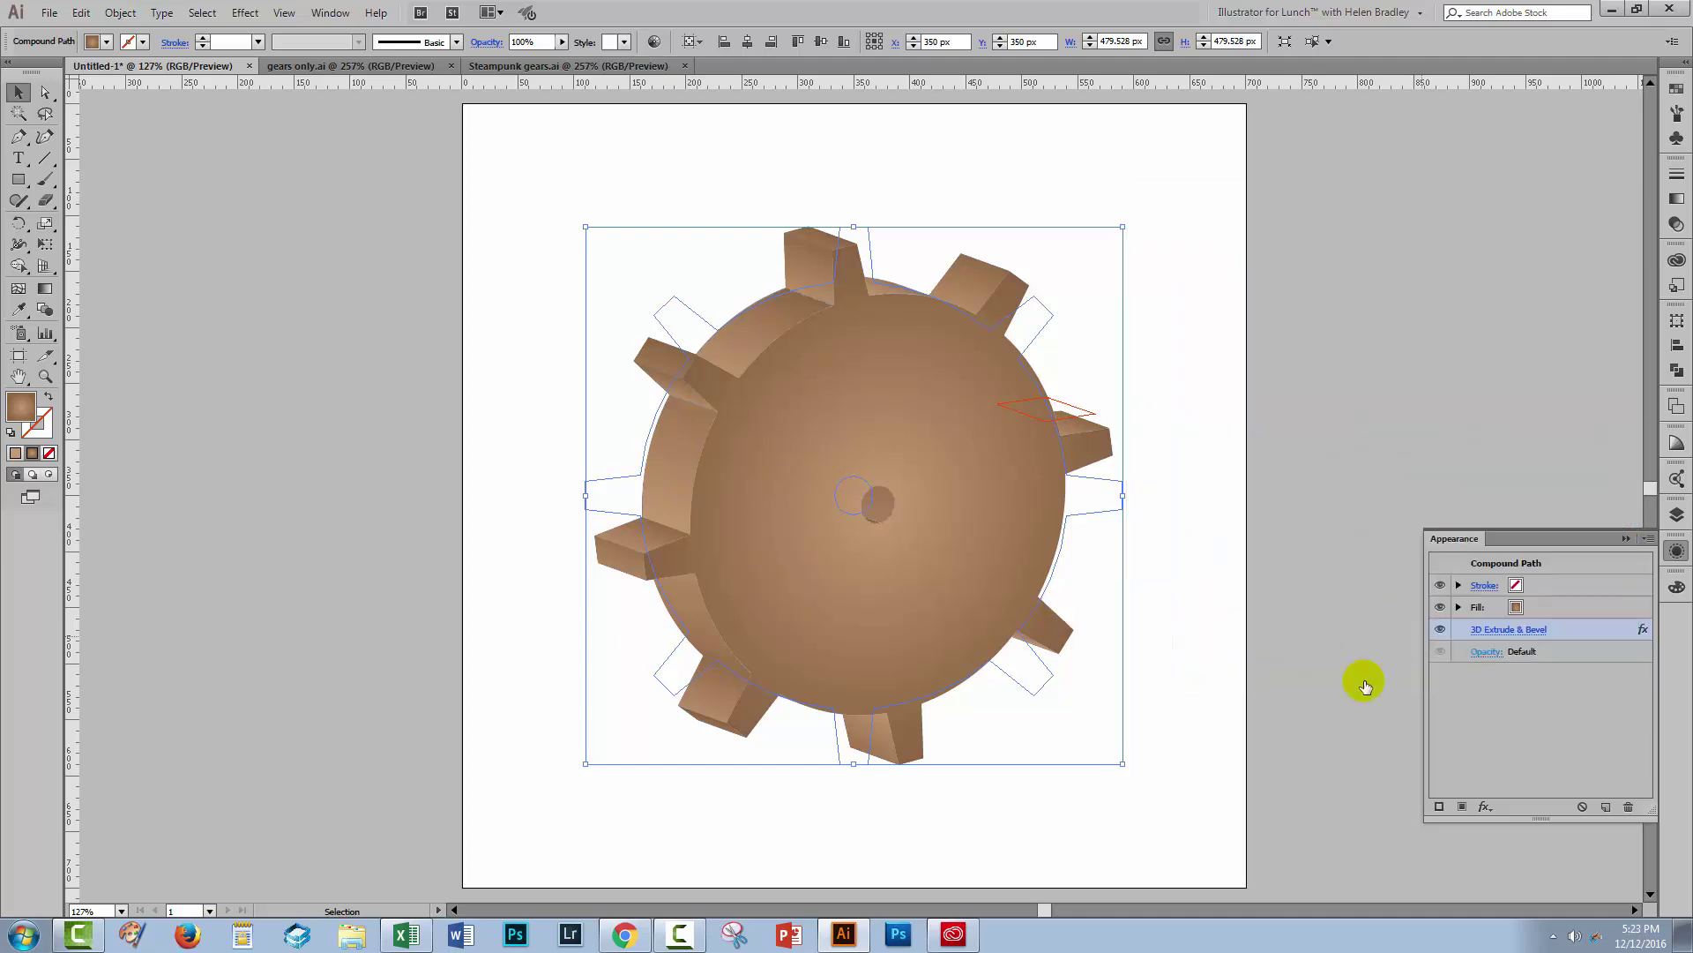
click(1204, 731)
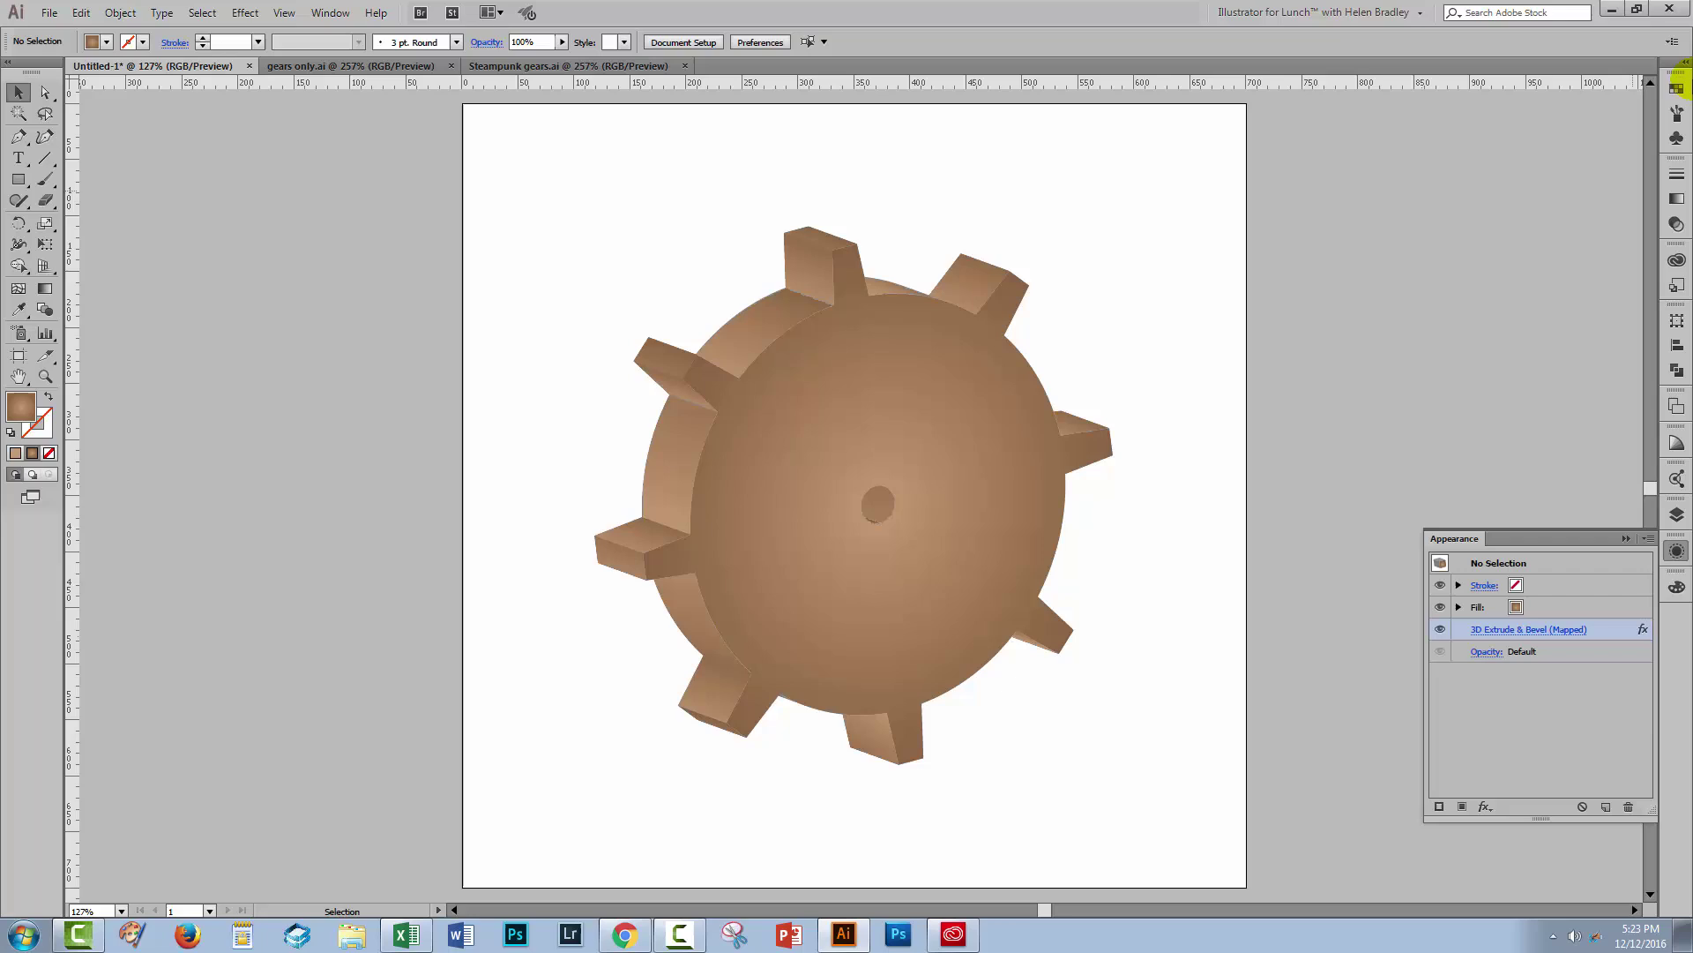
click(1677, 139)
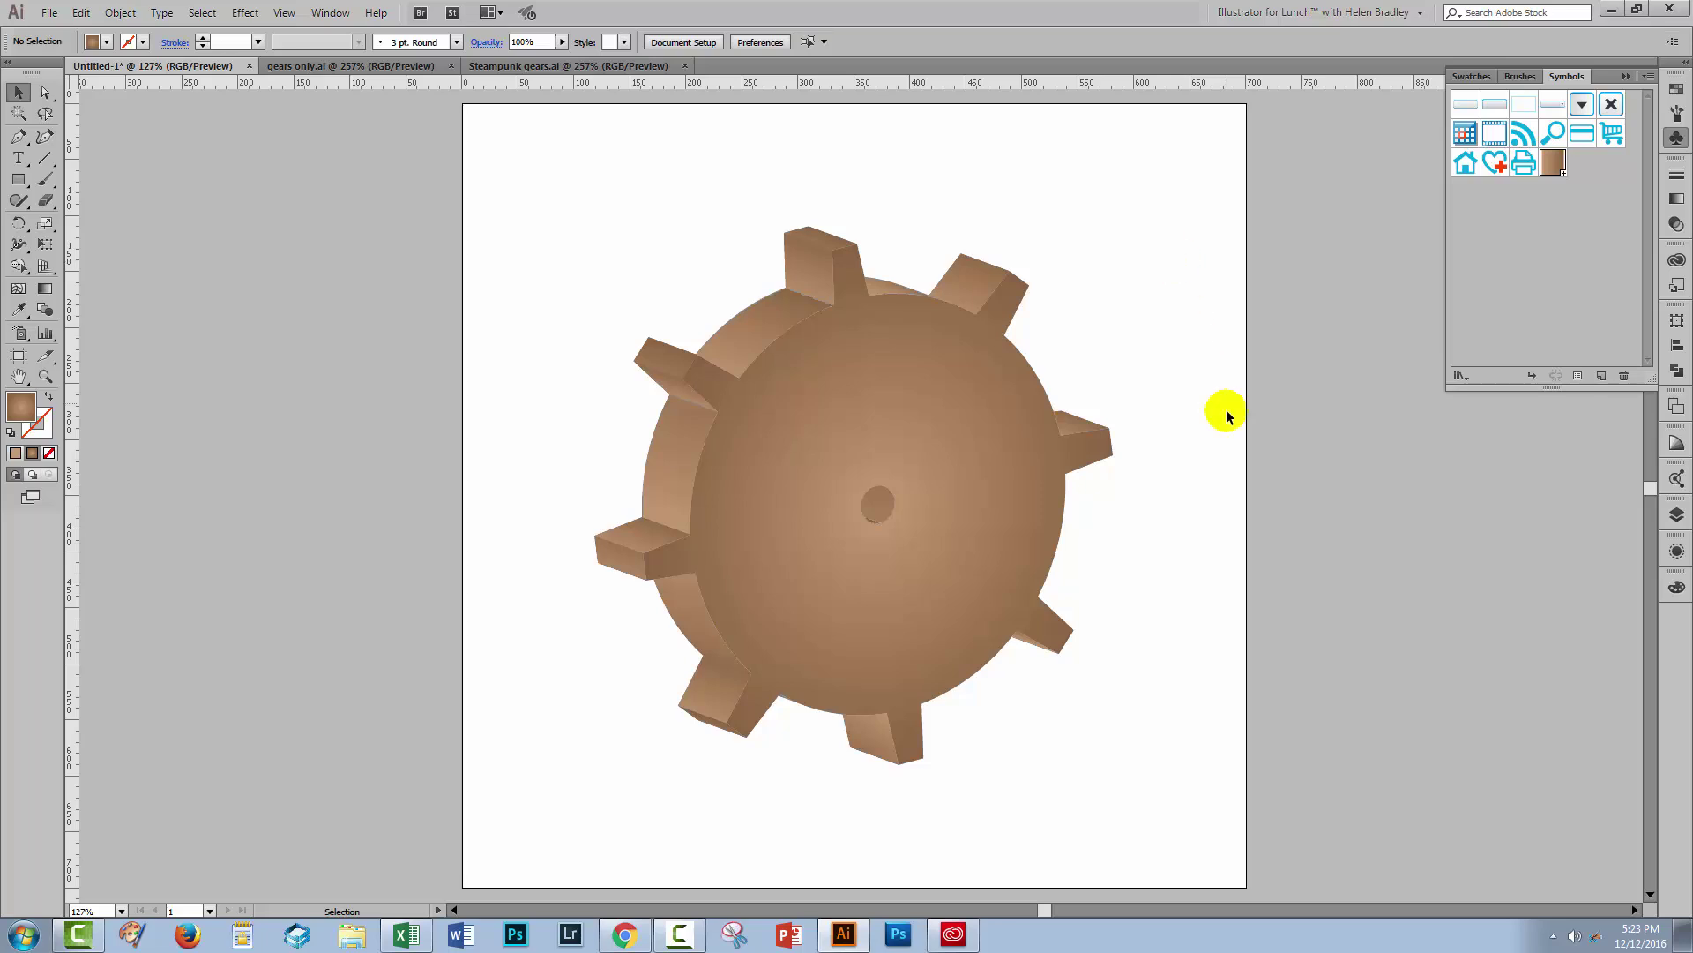
click(1625, 75)
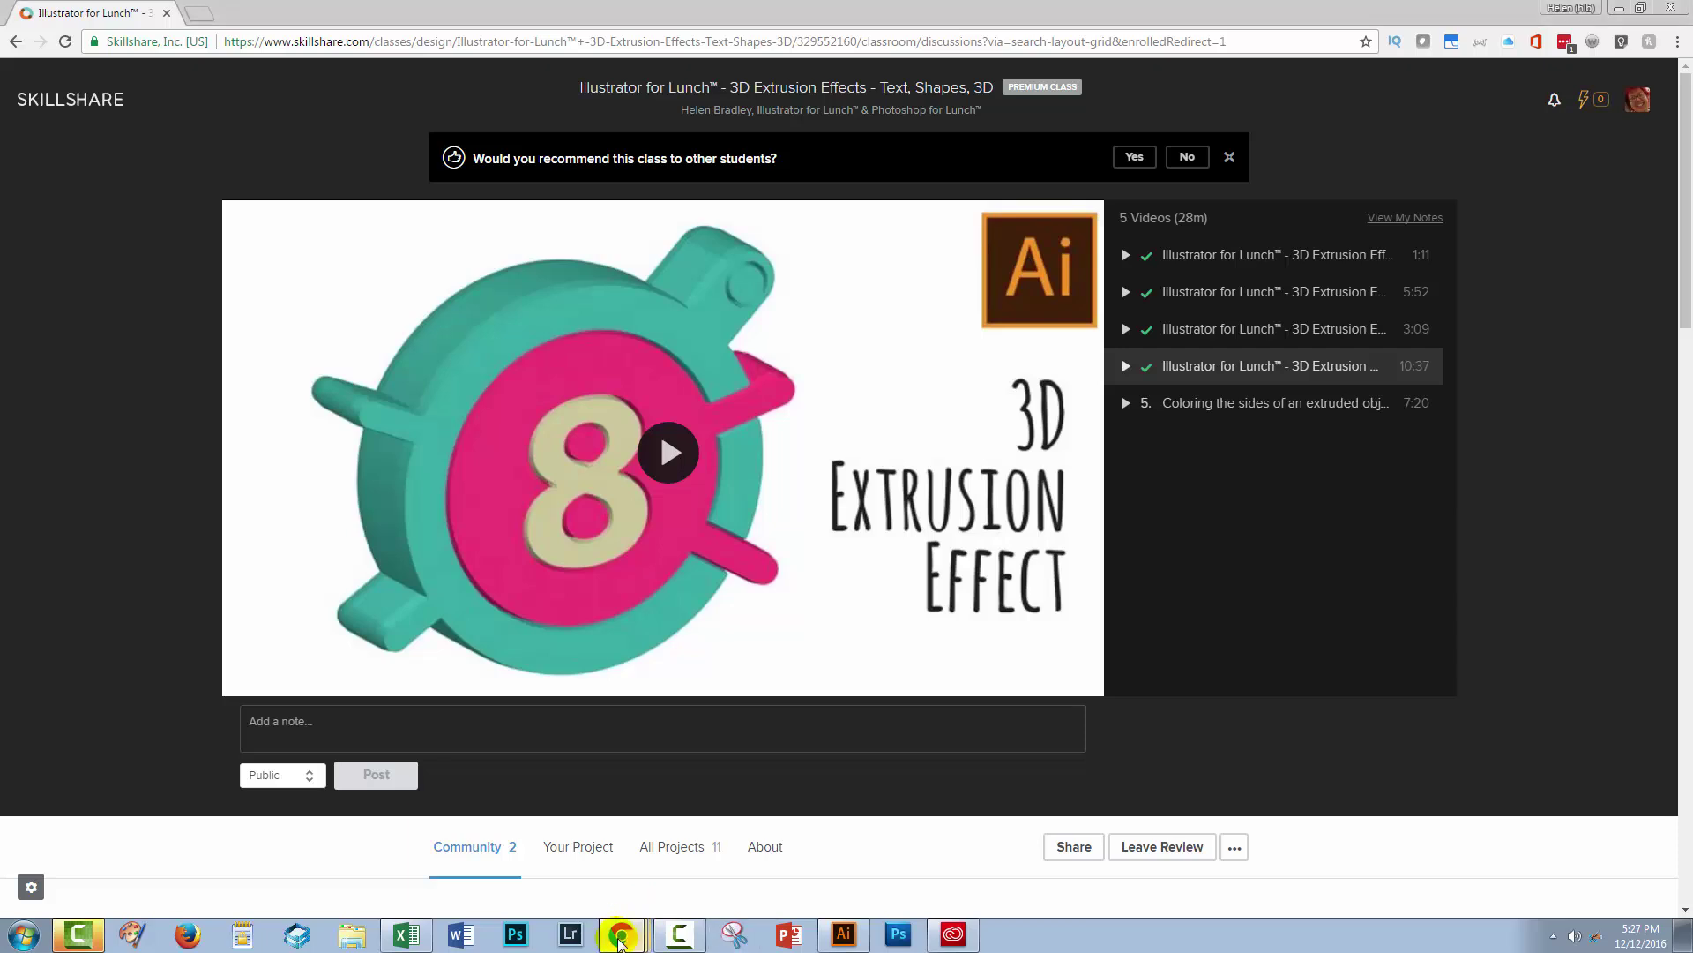
mouse_move(620, 942)
click(529, 893)
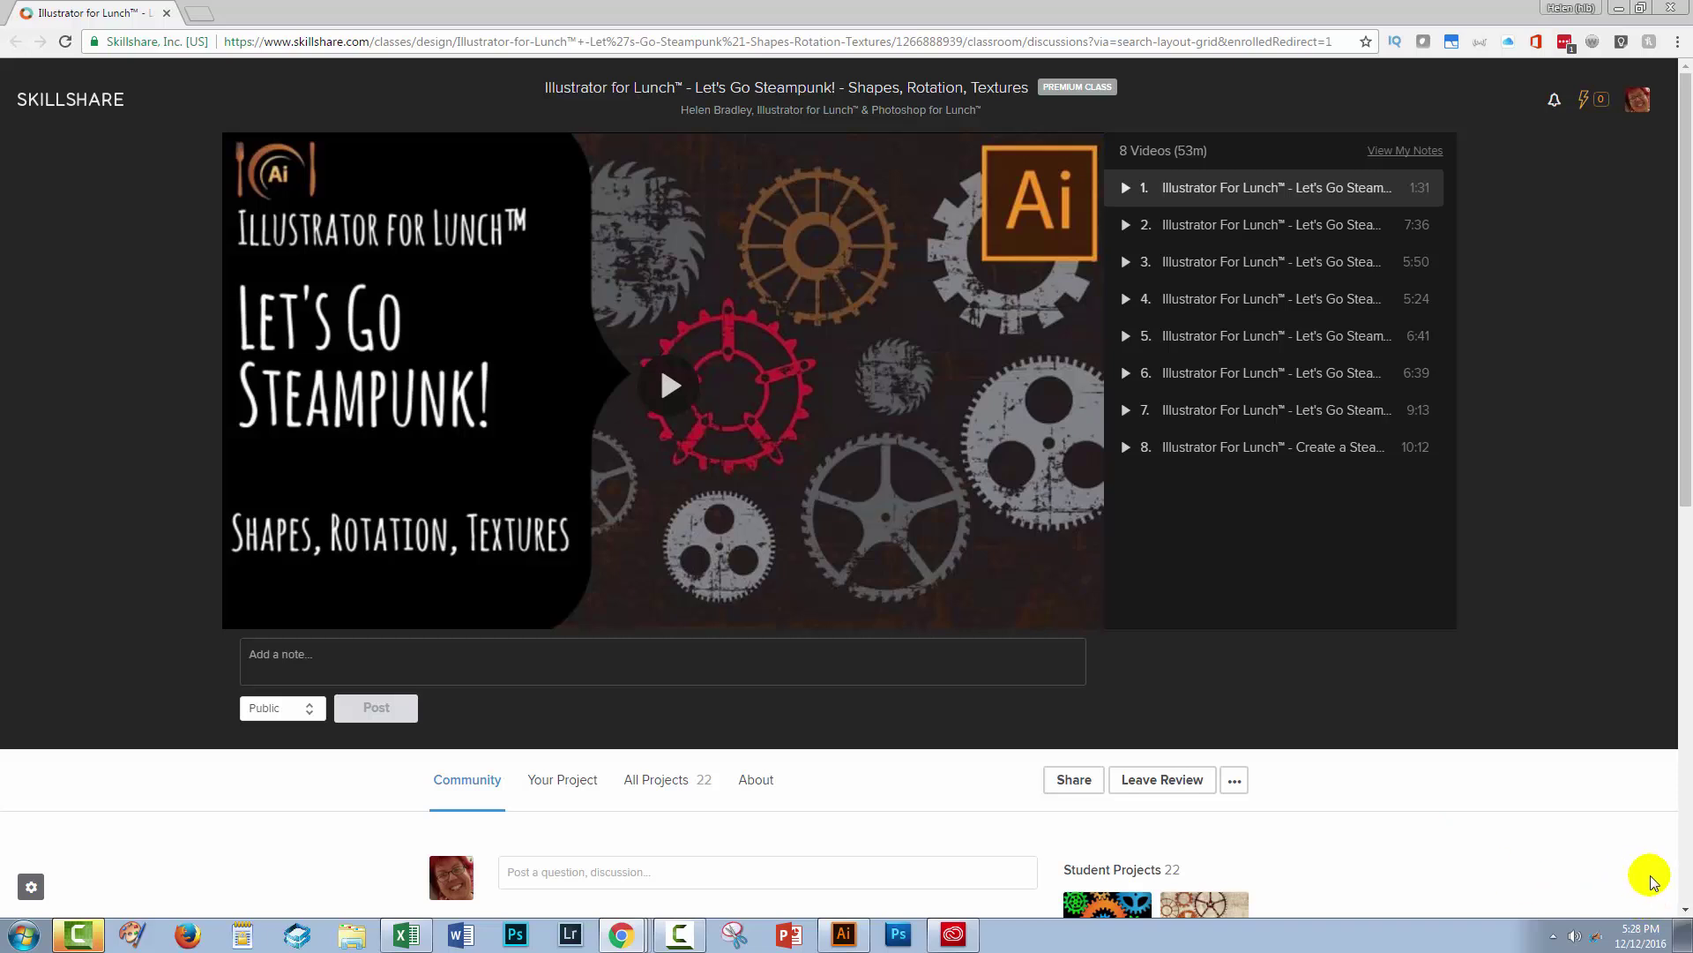
mouse_move(621, 935)
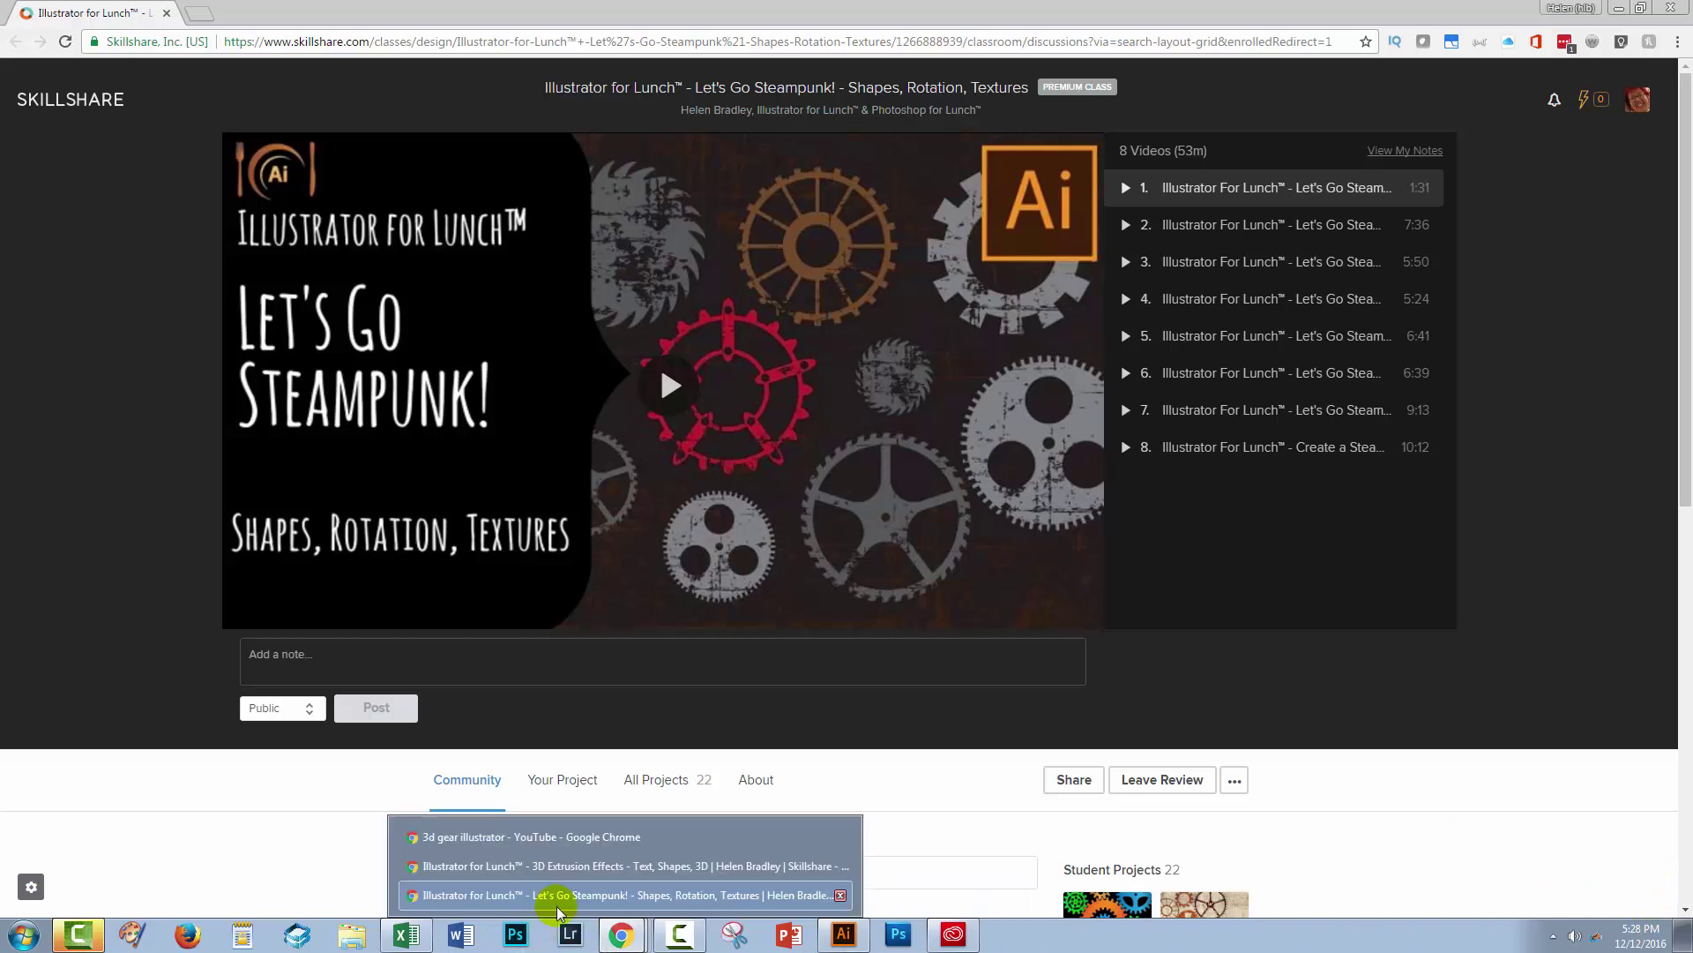
click(617, 866)
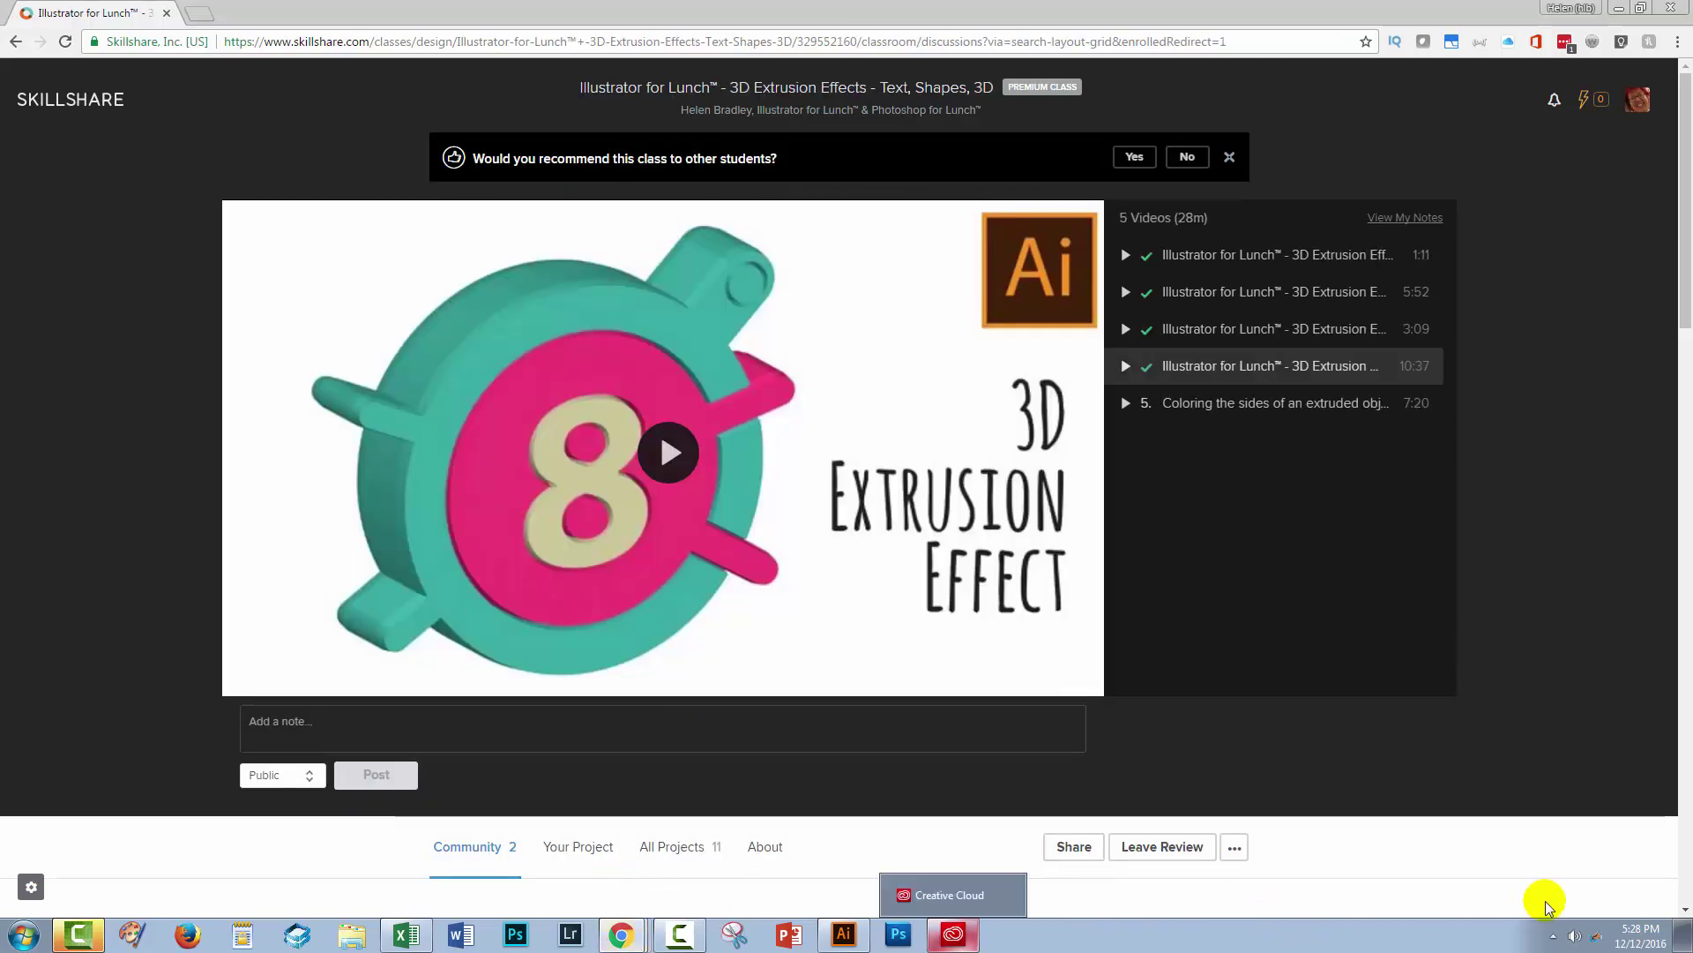